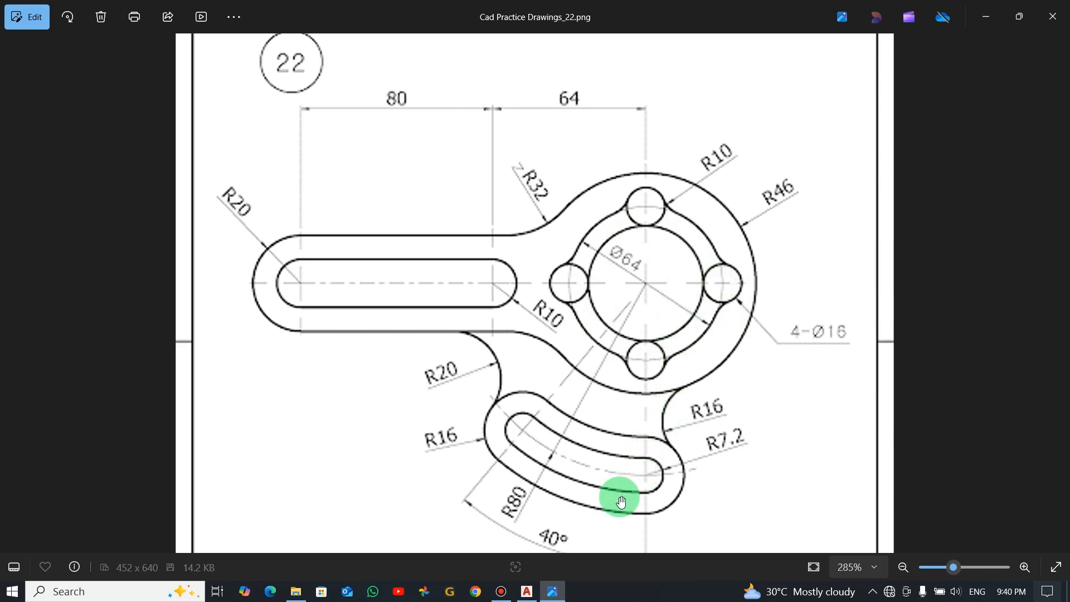
Check the dimensions in the reference image Cad Practice Drawings_22.png, switch to AutoCAD and draw a circle of radius 46
left_click_drag(622, 503, 623, 455)
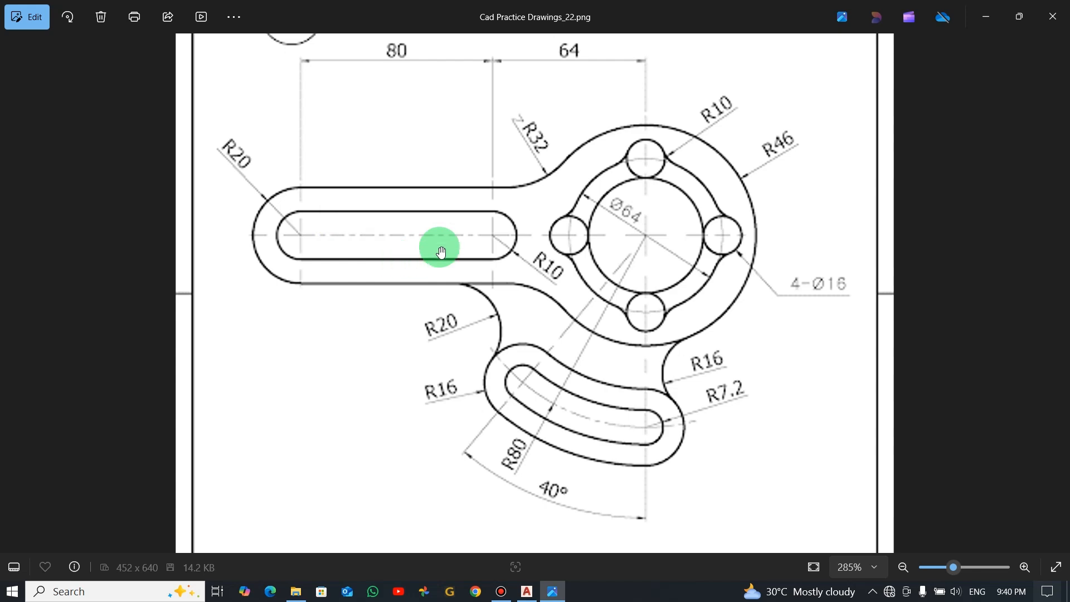
key("alt+Tab")
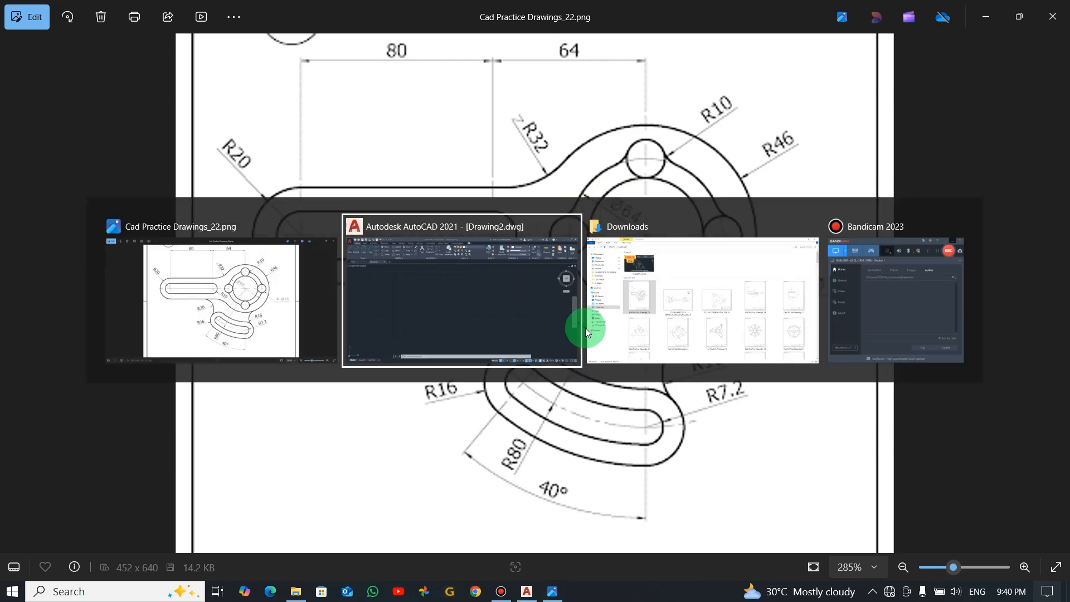
key("alt+Tab")
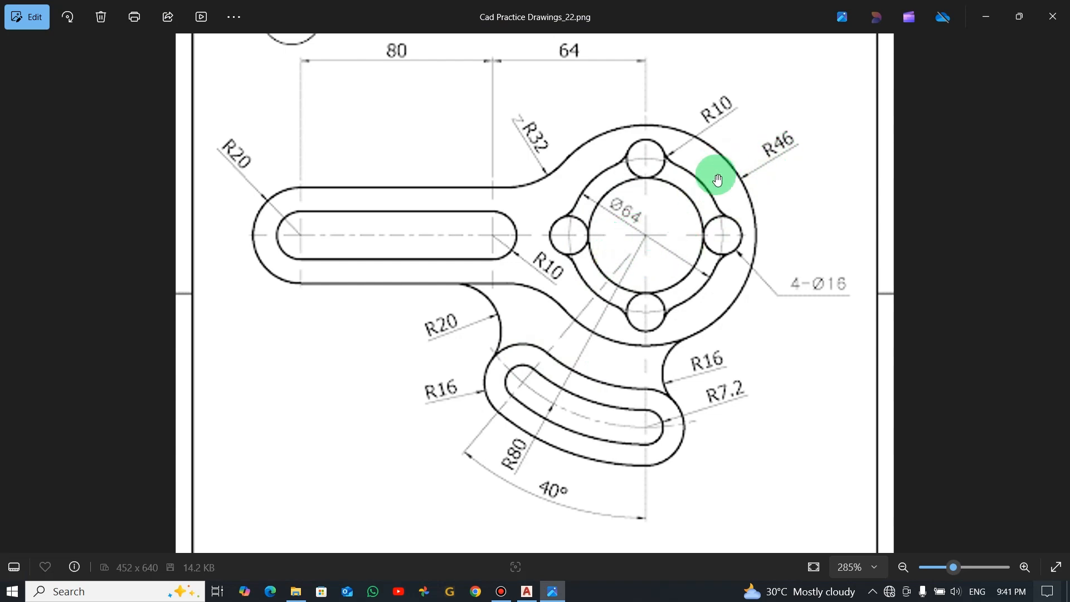
key("alt+Tab")
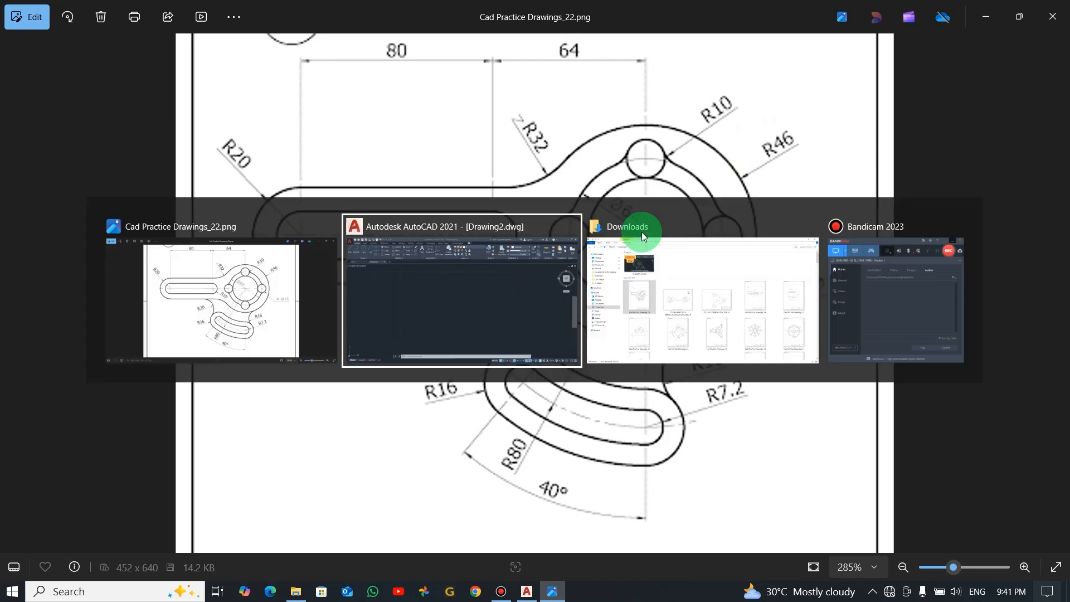
left_click(89, 51)
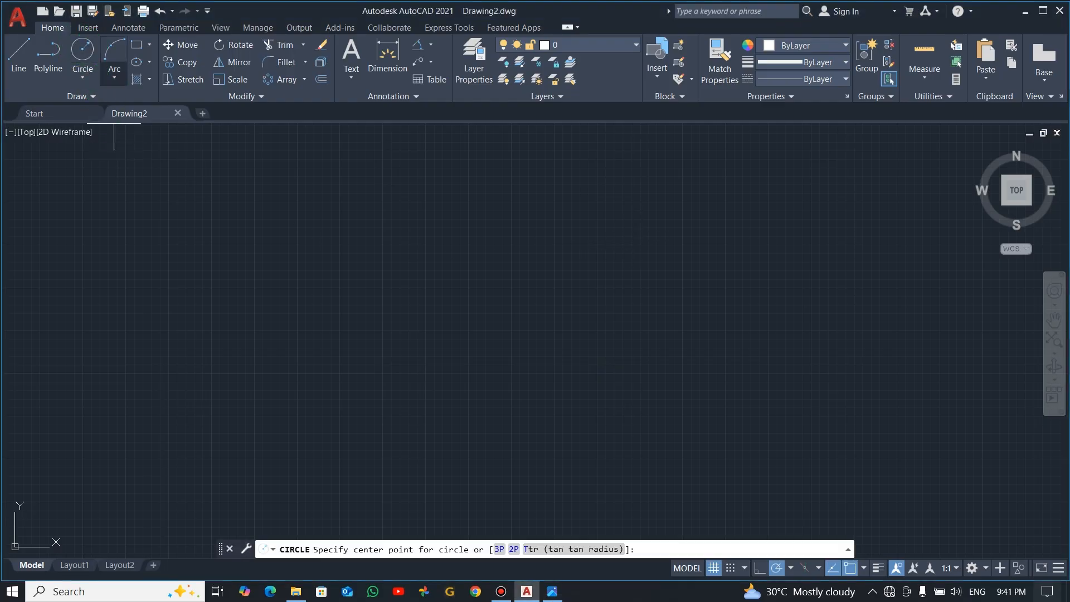
left_click(541, 272)
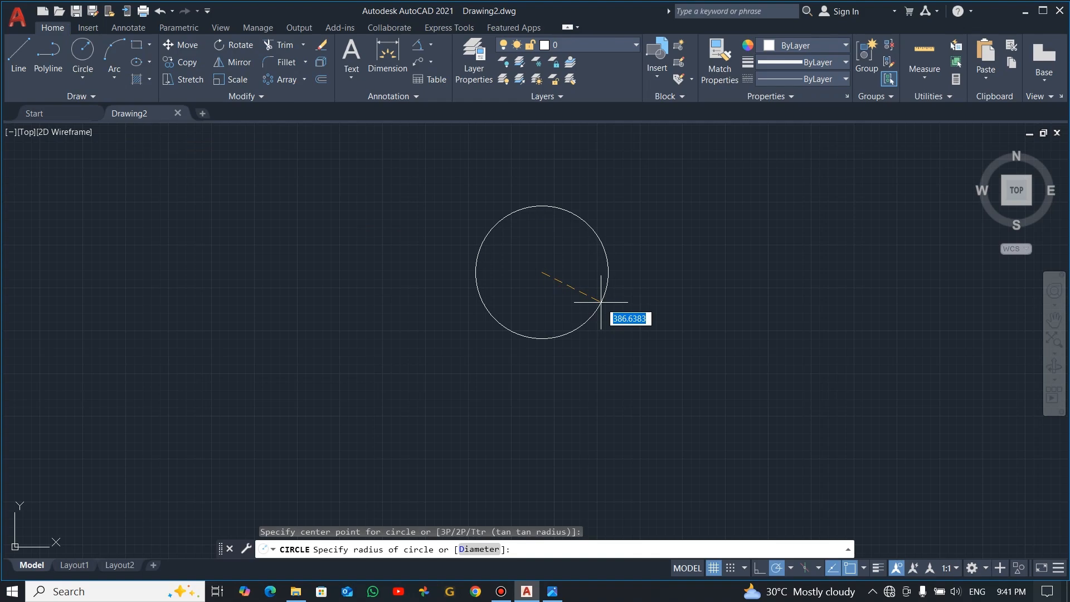
left_click(601, 303)
key("alt+Tab")
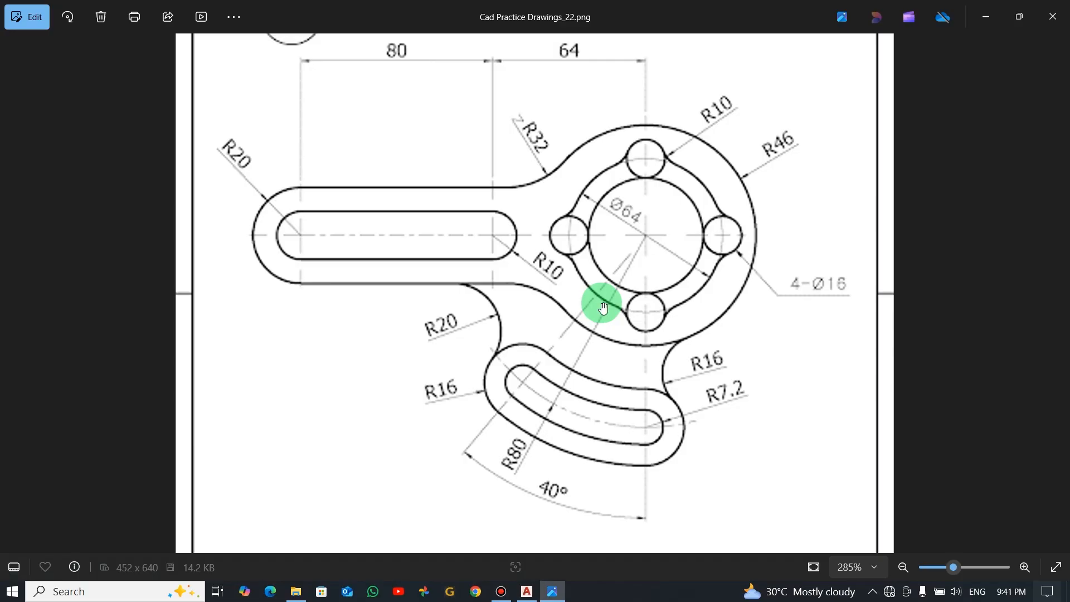
key("alt+Tab")
type("4")
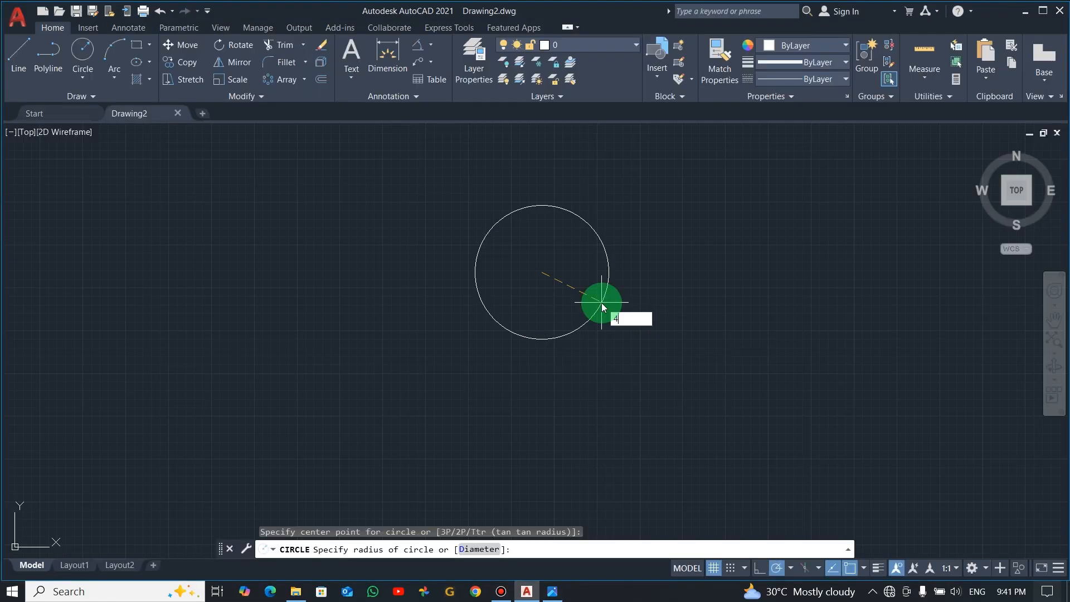
key("Return")
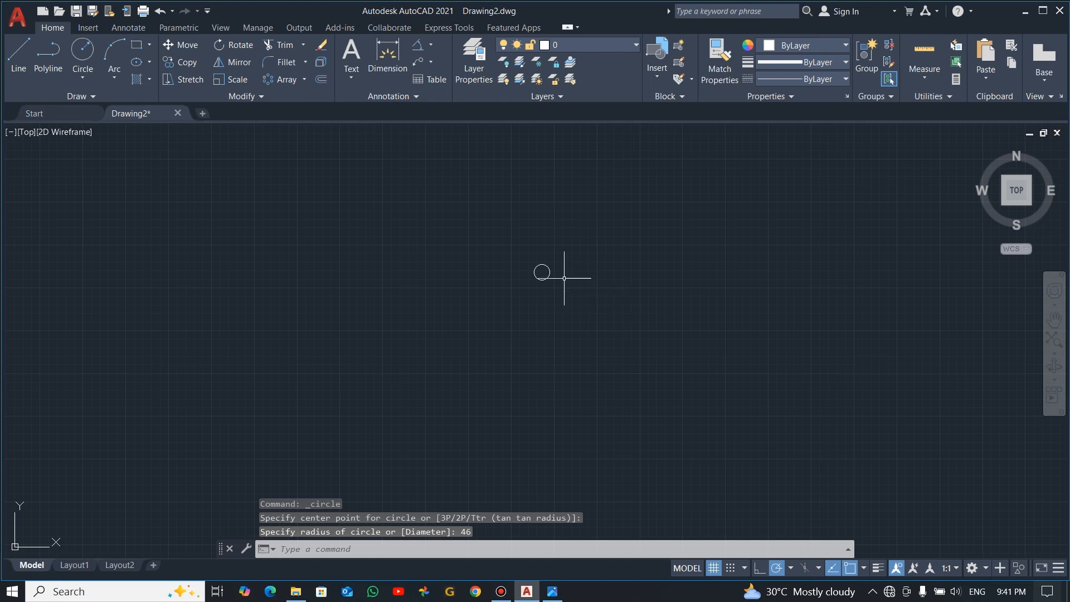
Draw a circle of diameter 64 concentric with the radius 46 circle
scroll(539, 272, "up", 4)
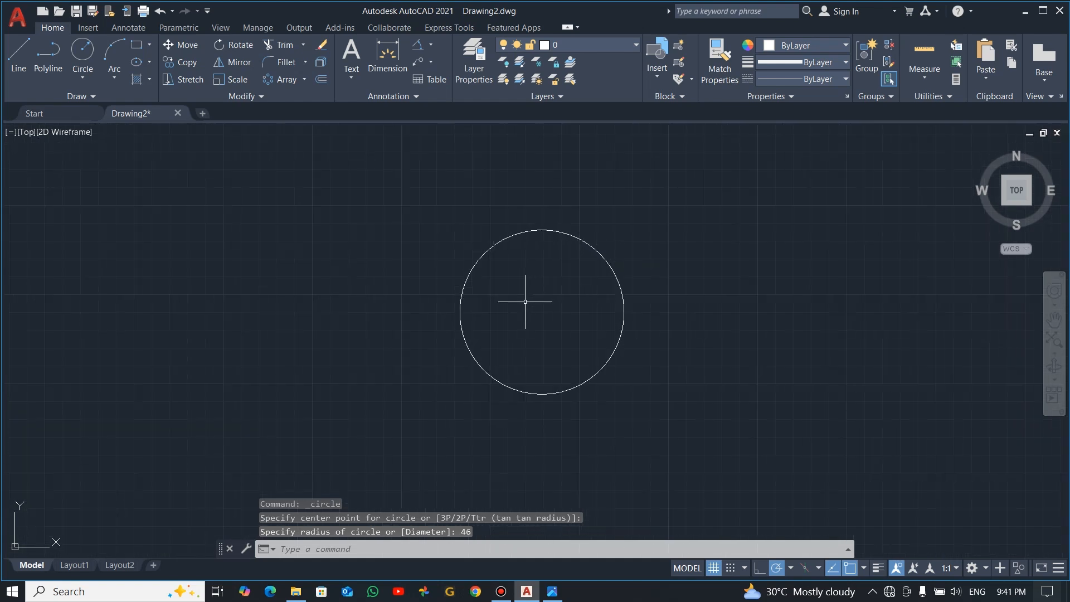
left_click(82, 79)
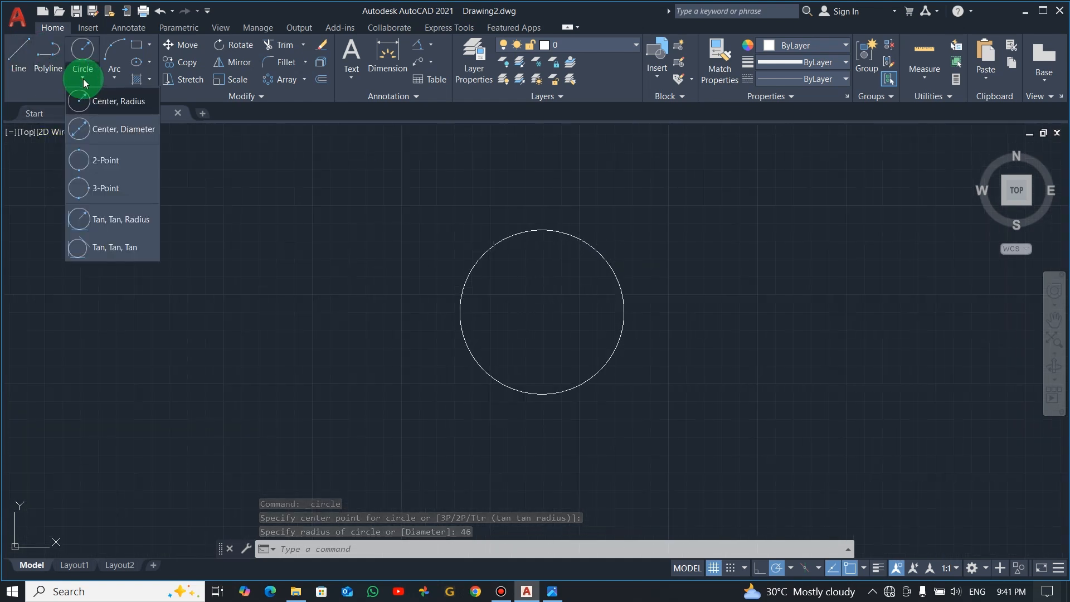
left_click(102, 132)
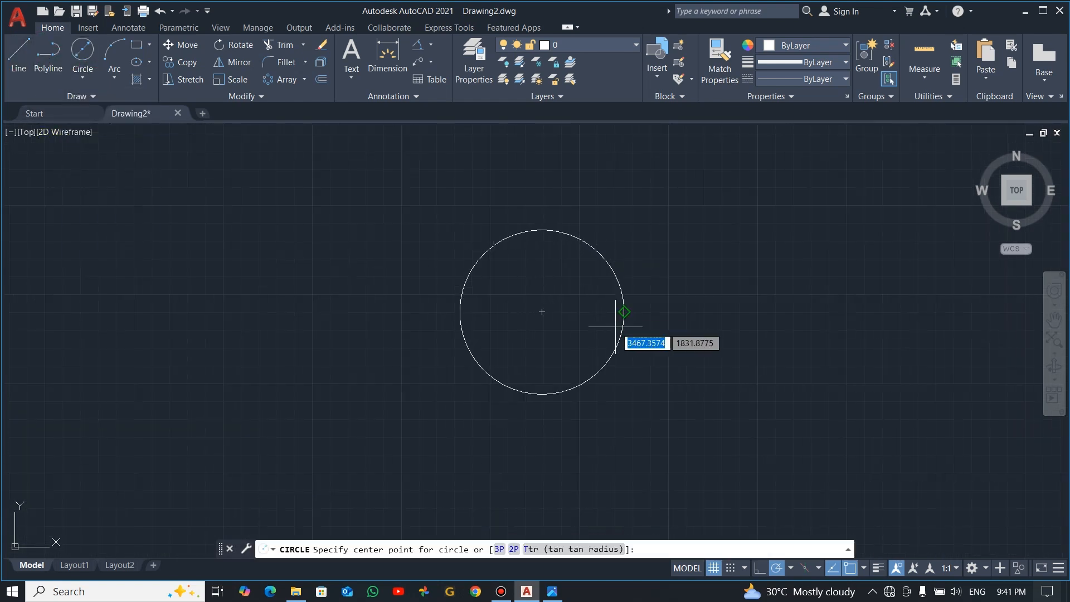
left_click(542, 311)
type("6")
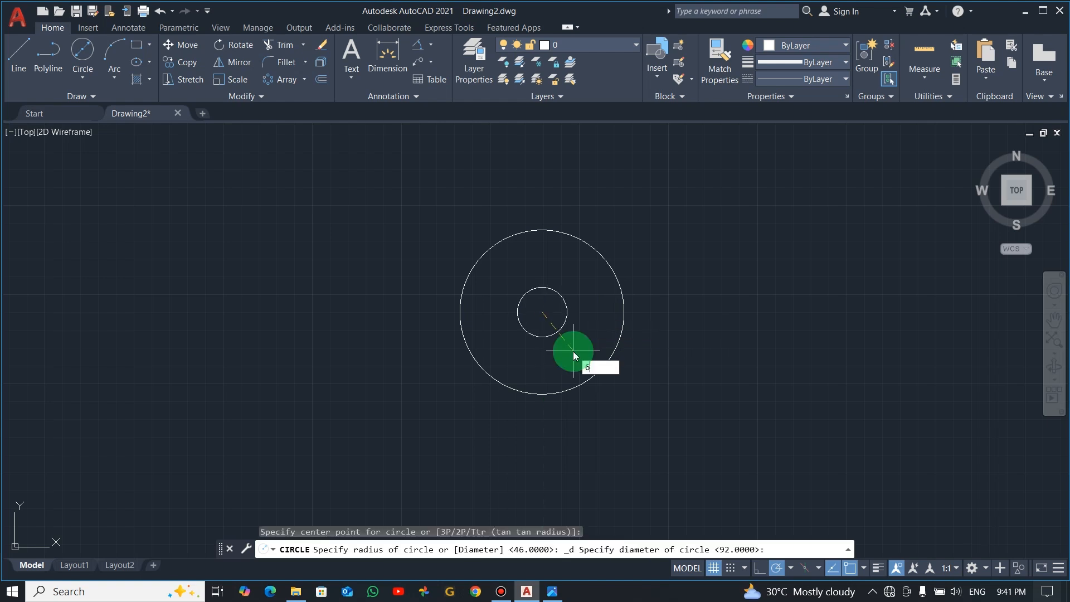
type("4")
key("Return")
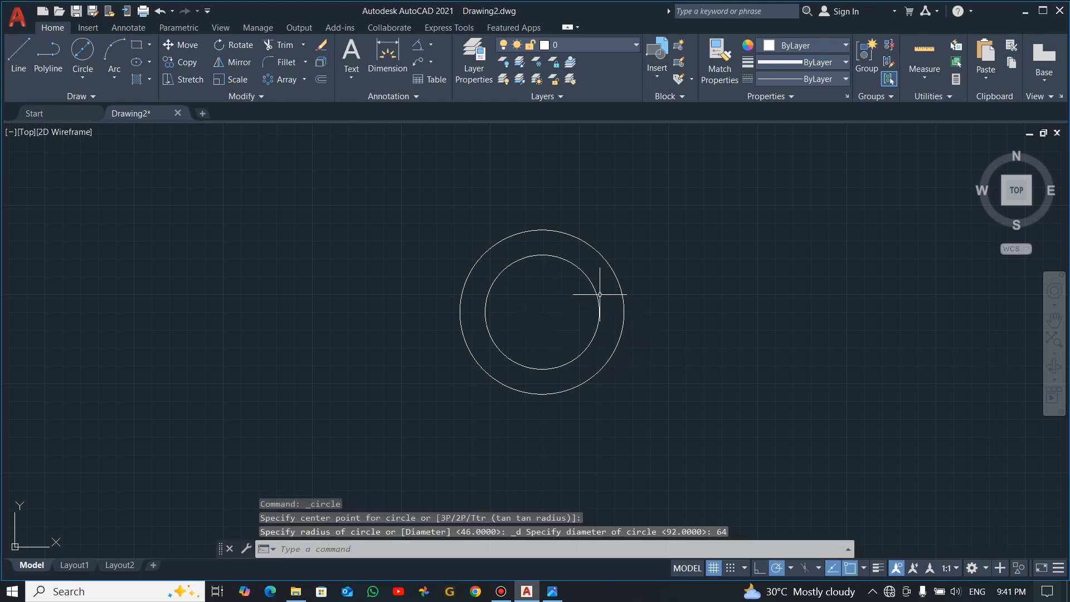
Check the reference image, then draw a circle of diameter 16 centred on the top quadrant of the 64 diameter circle
key("alt+Tab")
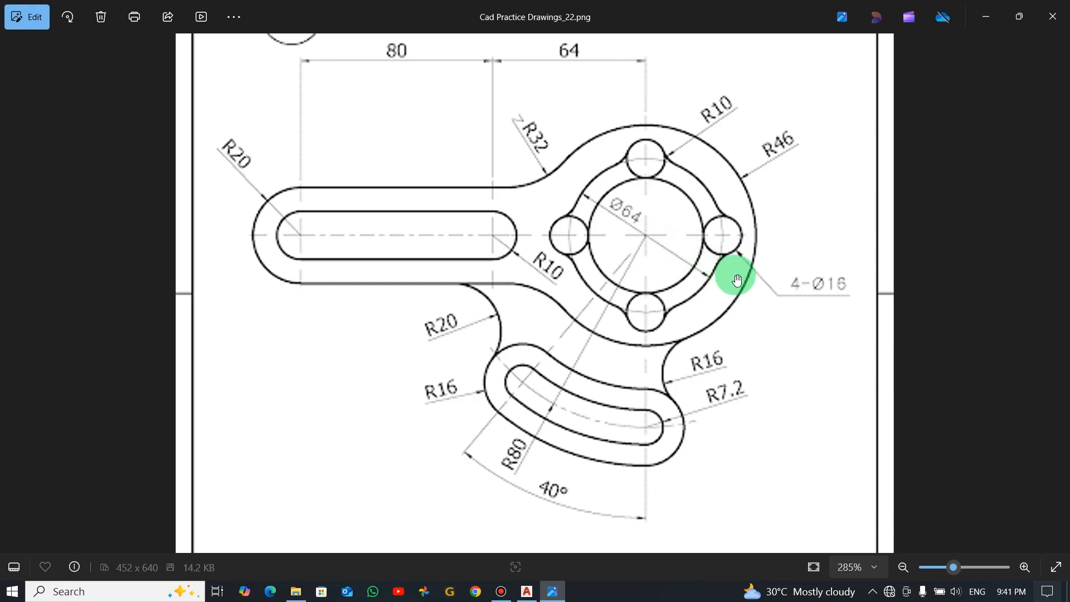
key("alt+Tab")
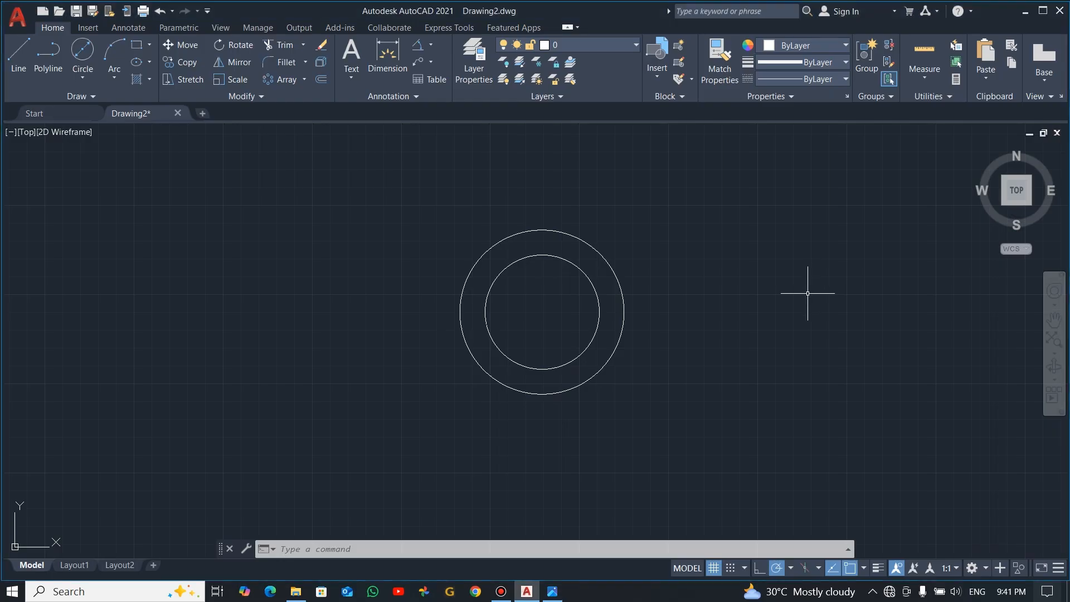
left_click(82, 51)
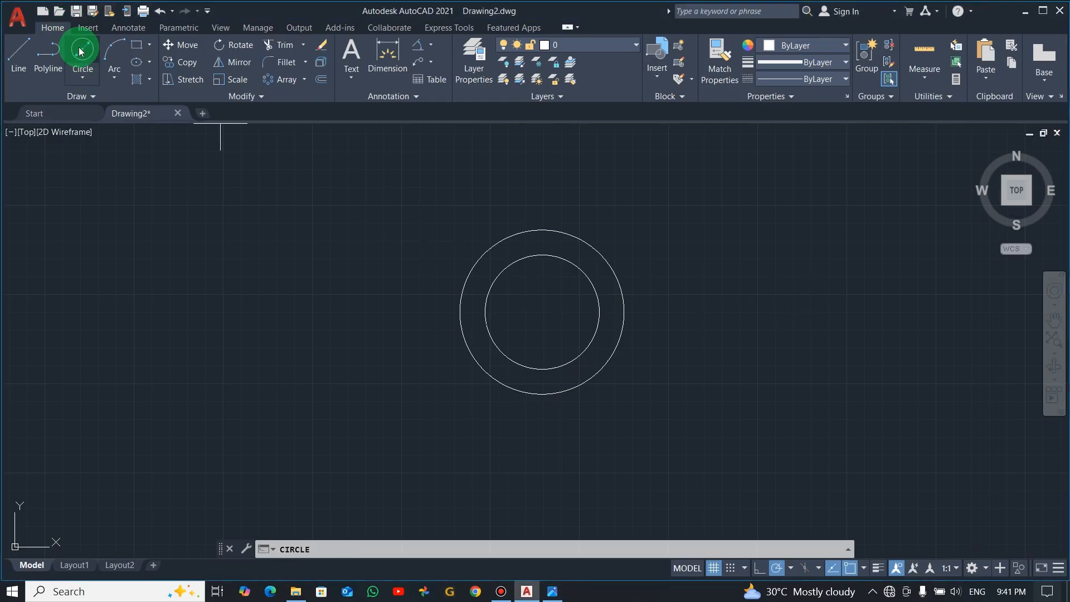
left_click(542, 255)
left_click(572, 273)
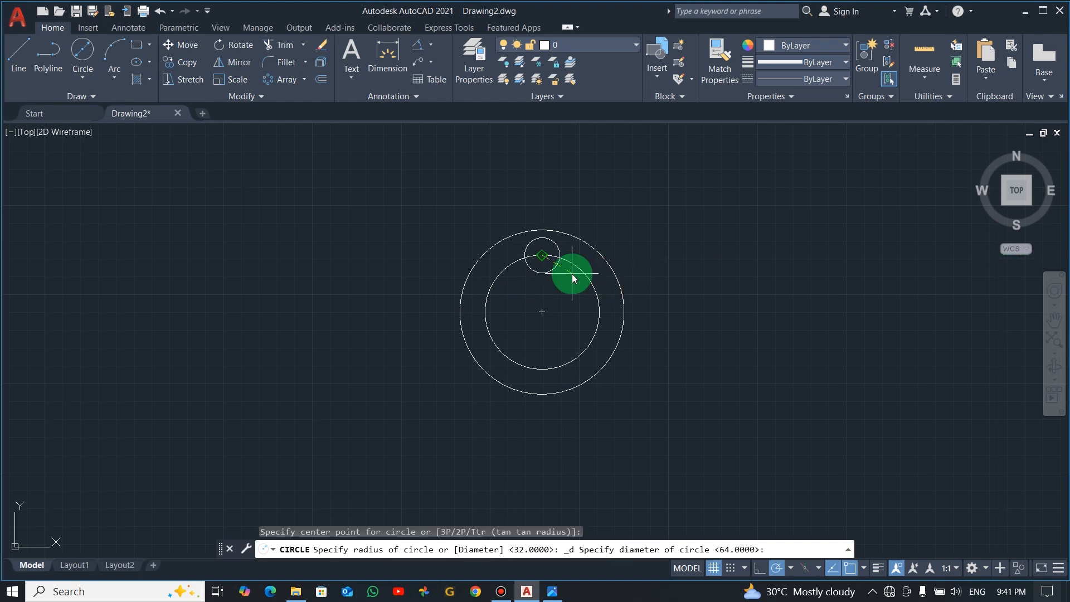
key("Return")
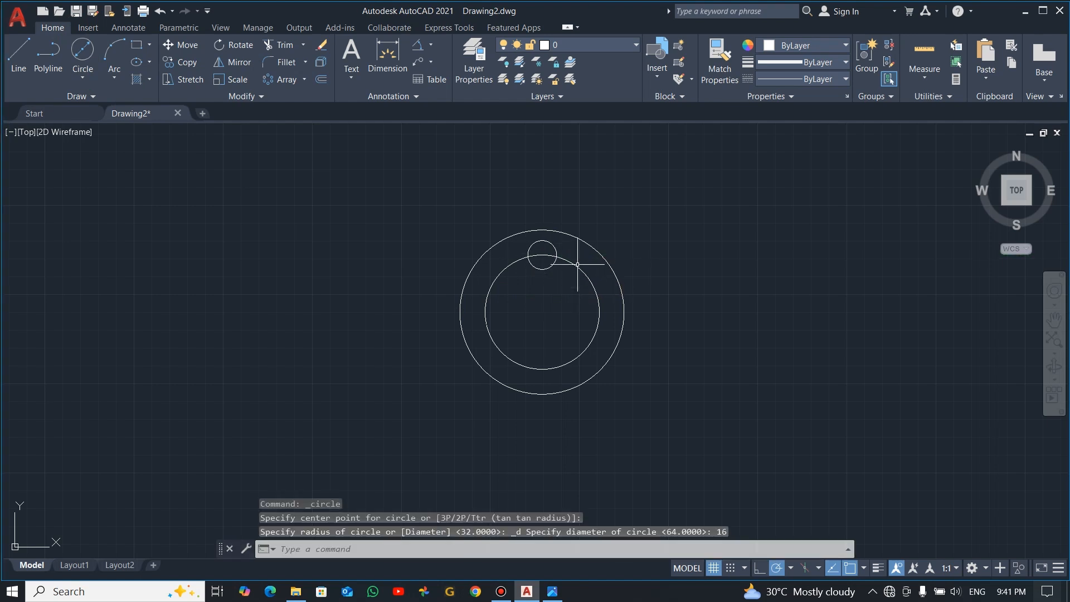
Draw a radius 10 circle tangent to the small 16 diameter circle and the 64 diameter circle, as in the reference image
scroll(543, 253, "up", 2)
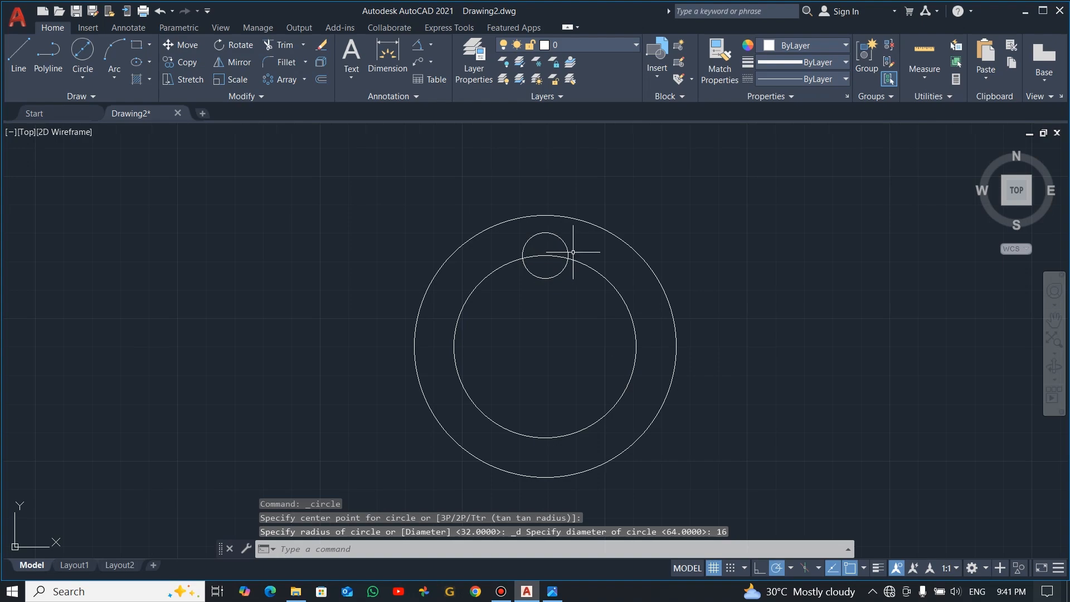
key("alt+Tab")
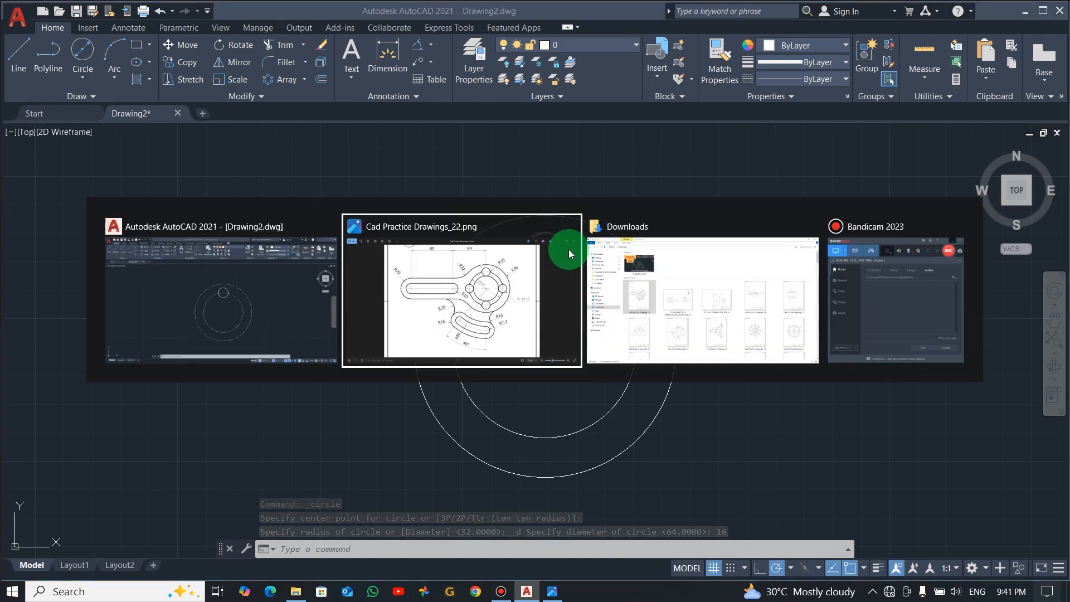
left_click(569, 250)
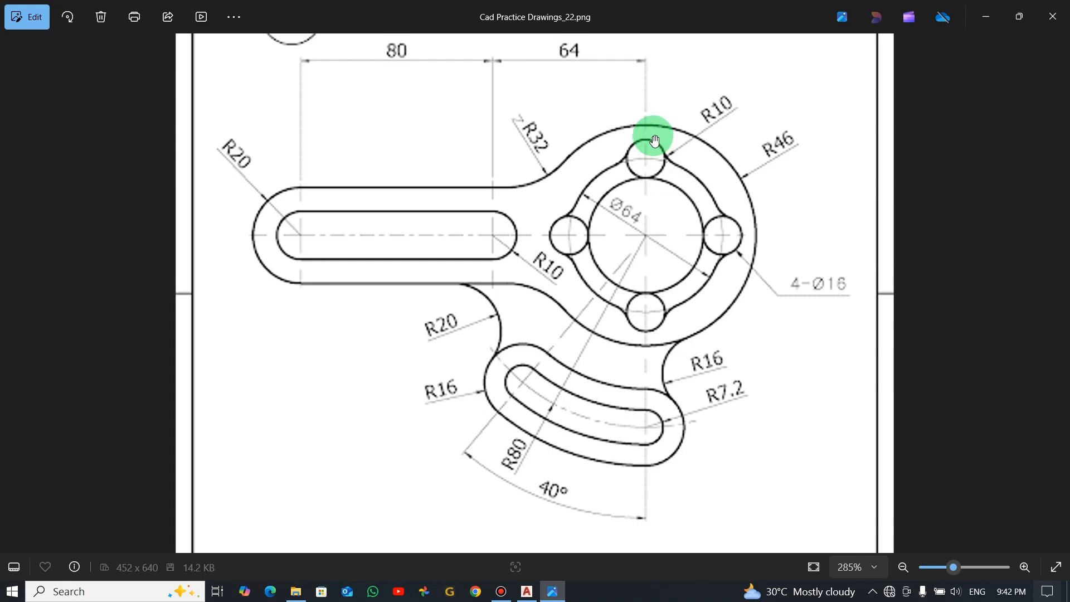
key("alt+Tab")
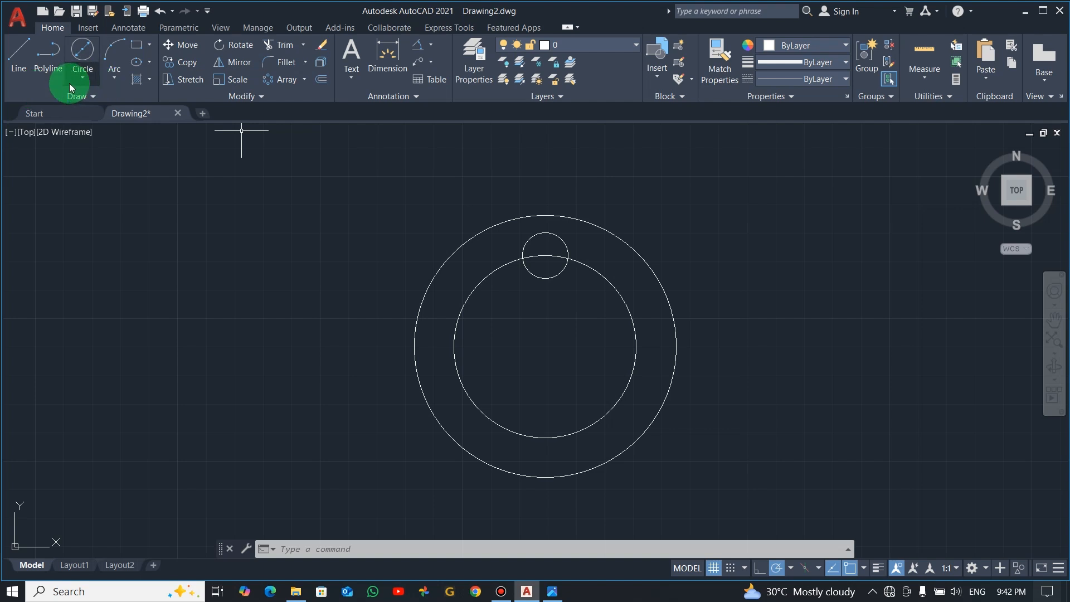
left_click(82, 79)
left_click(136, 224)
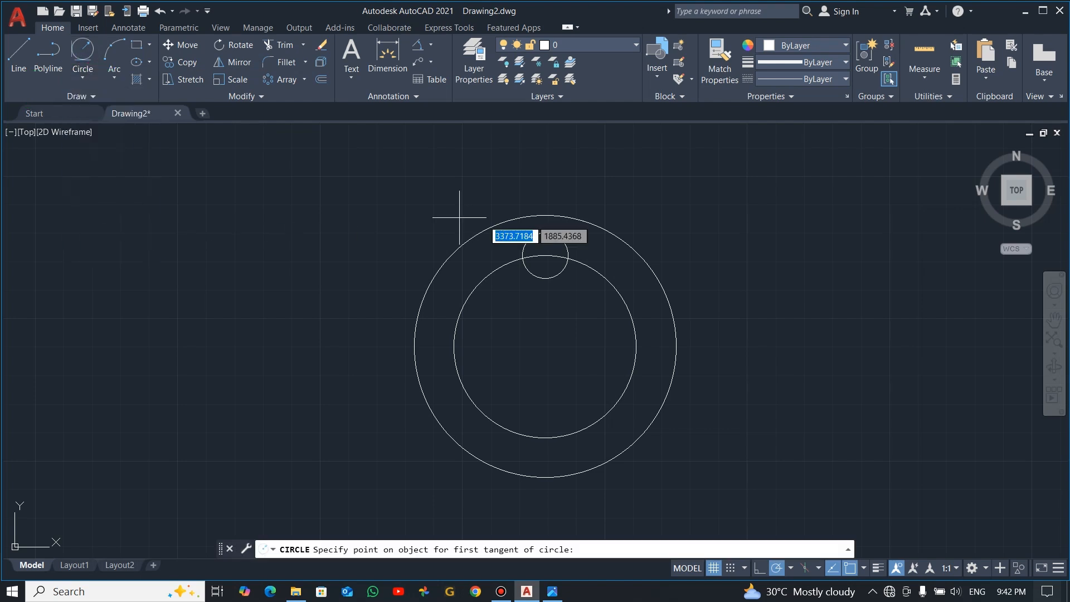
left_click(564, 243)
left_click(586, 266)
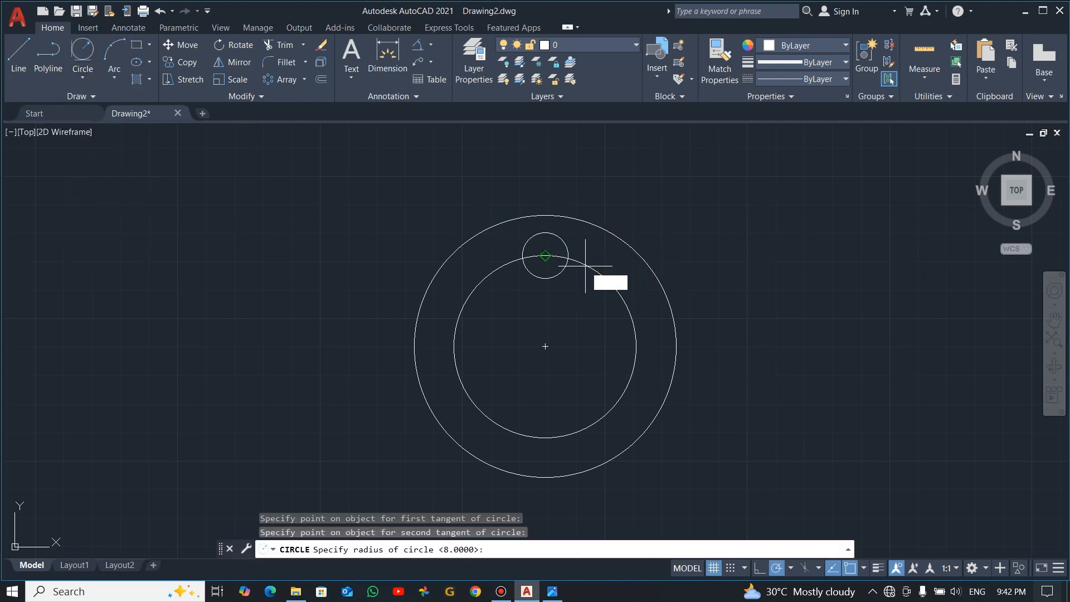
type("10")
key("Return")
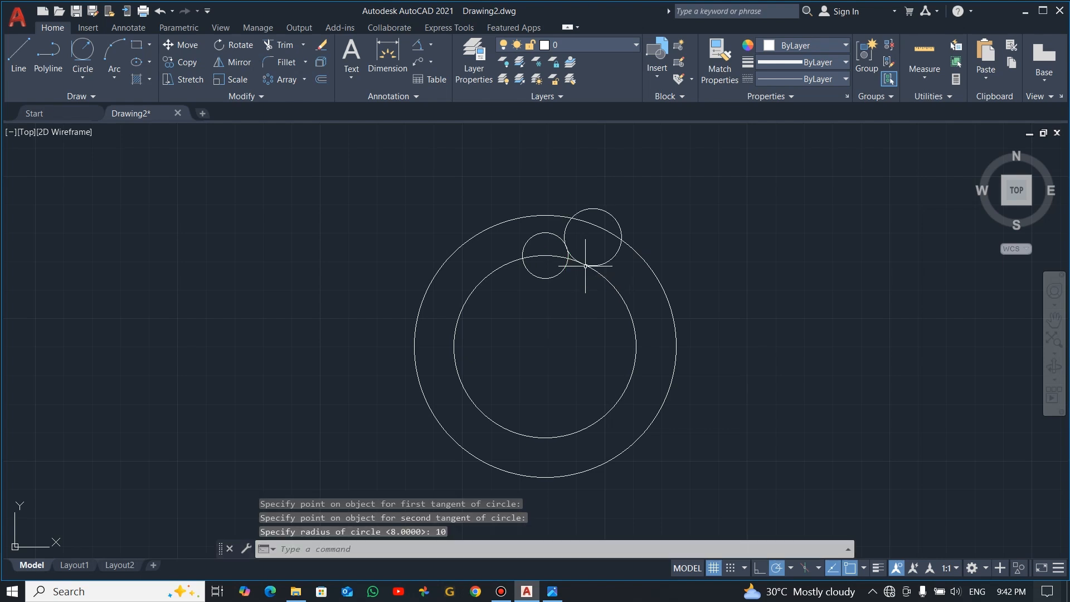
Trim the radius 10 circle to the short blend arc between its two tangent circles and delete the leftover arc outside the outer circle
type("tr")
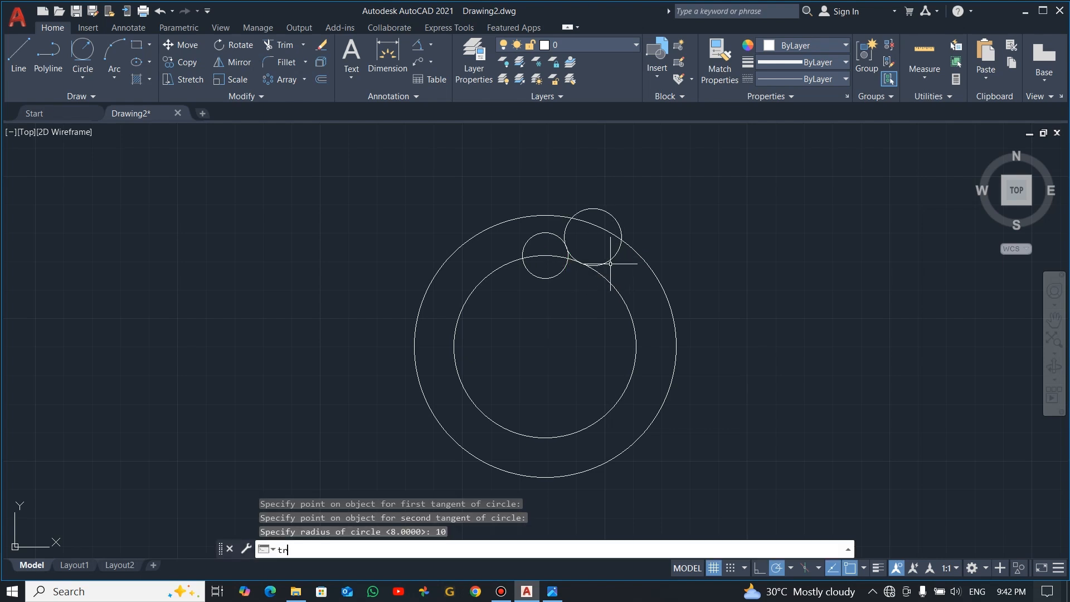
key("Return")
left_click(609, 258)
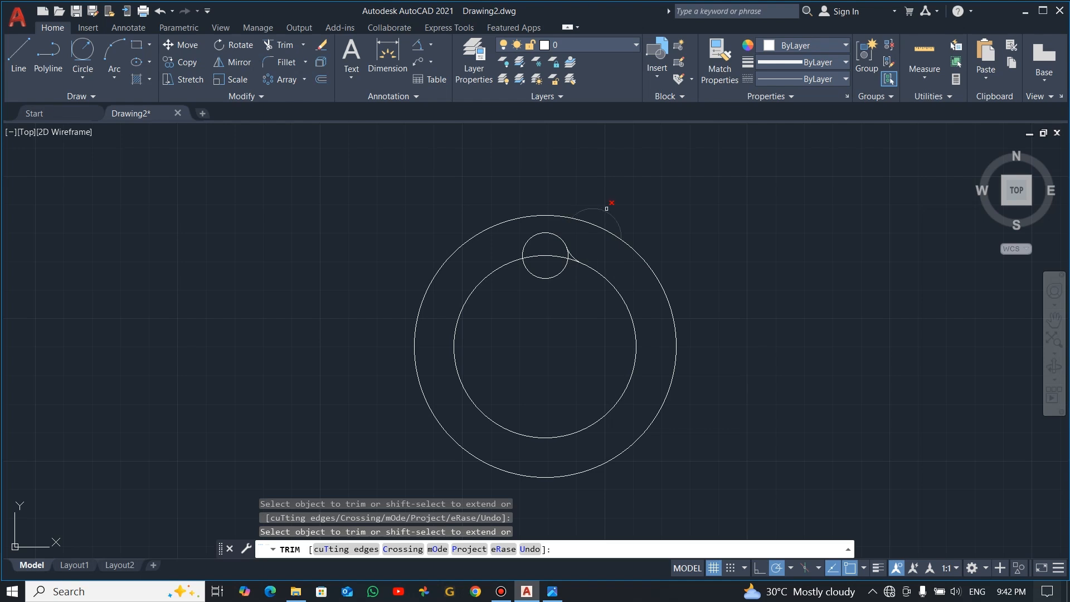
key("Escape")
left_click(613, 208)
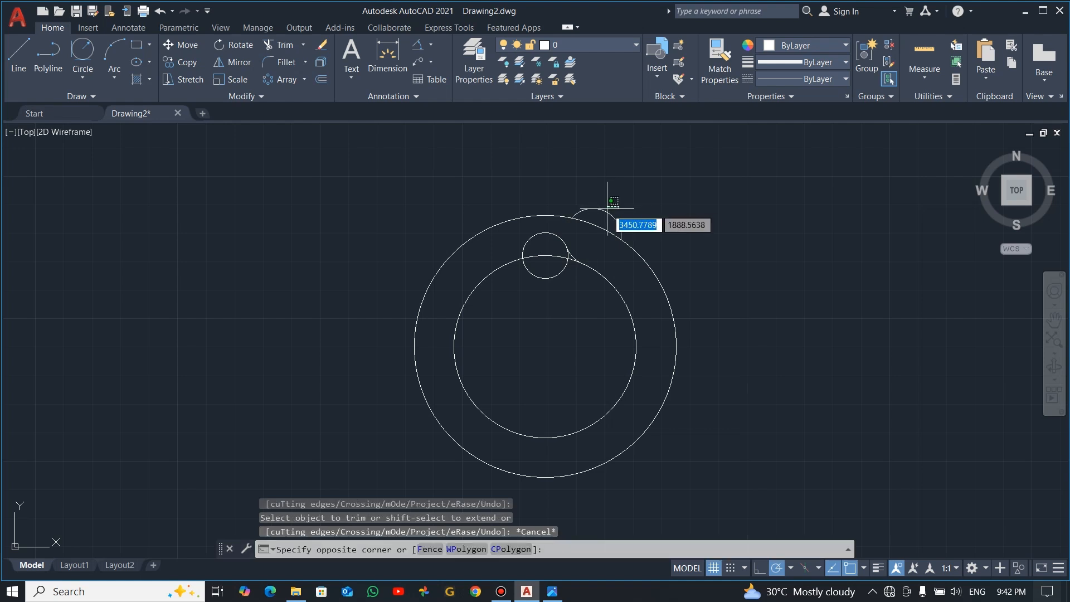
left_click(600, 216)
key("Delete")
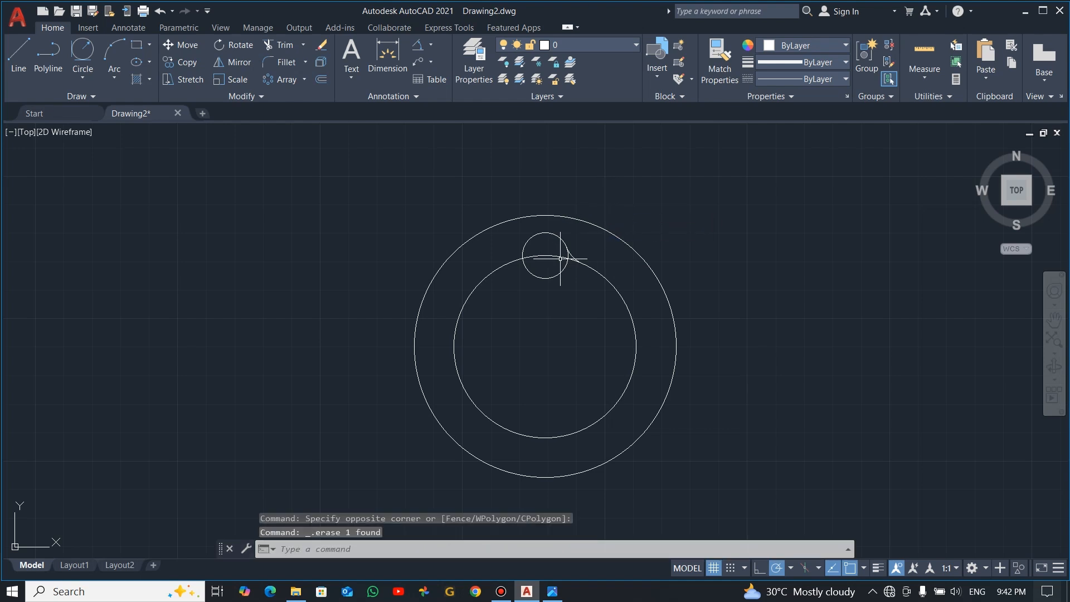
Mirror the radius 10 blend arc about the vertical centreline of the small top circle, keeping the source arc
scroll(568, 252, "up", 6)
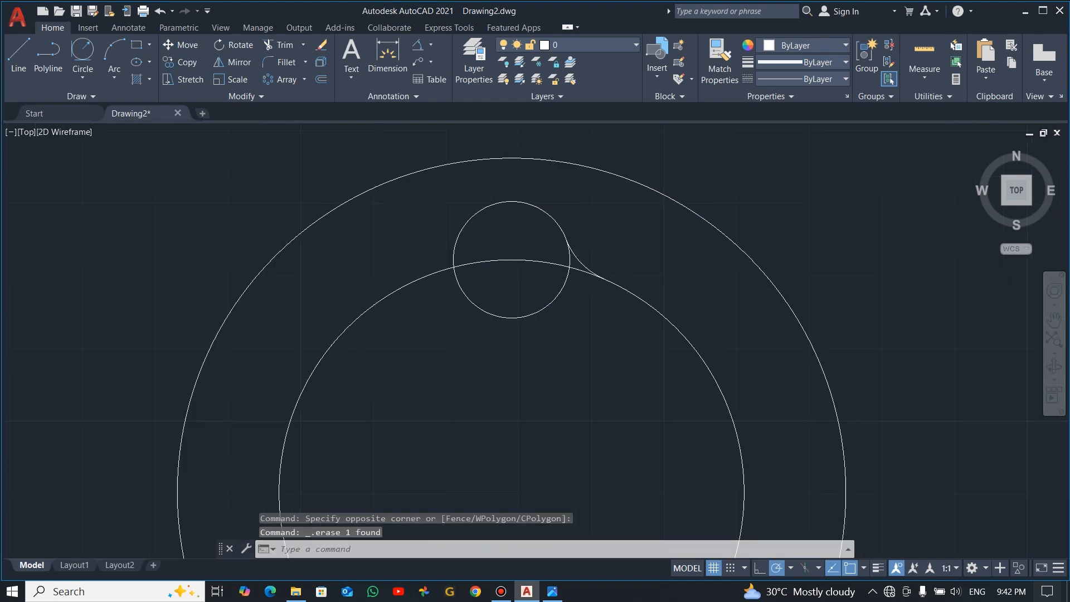
left_click(588, 266)
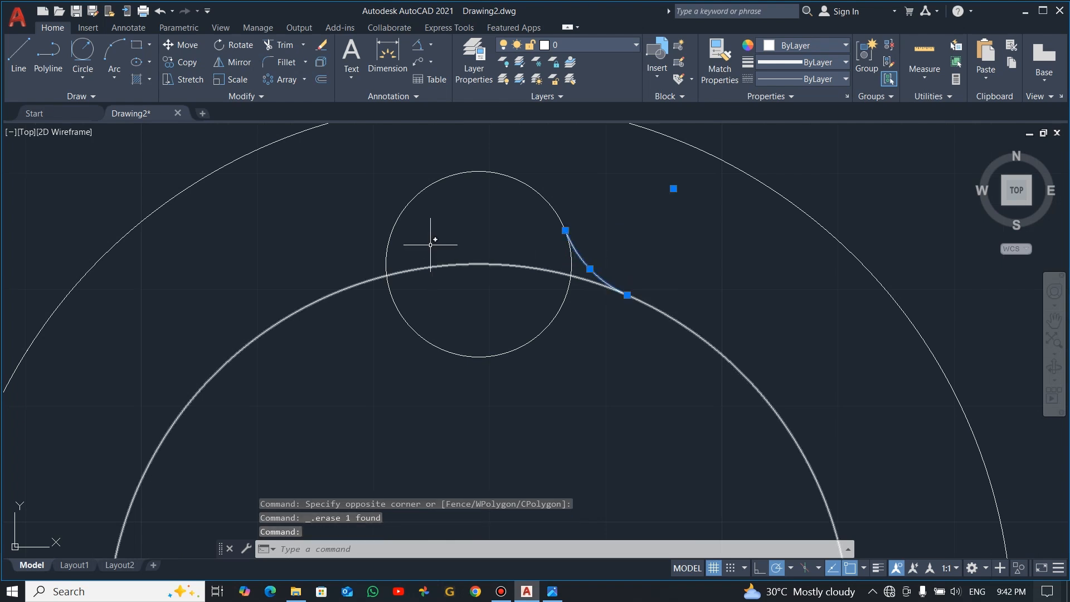
left_click(284, 84)
left_click(233, 62)
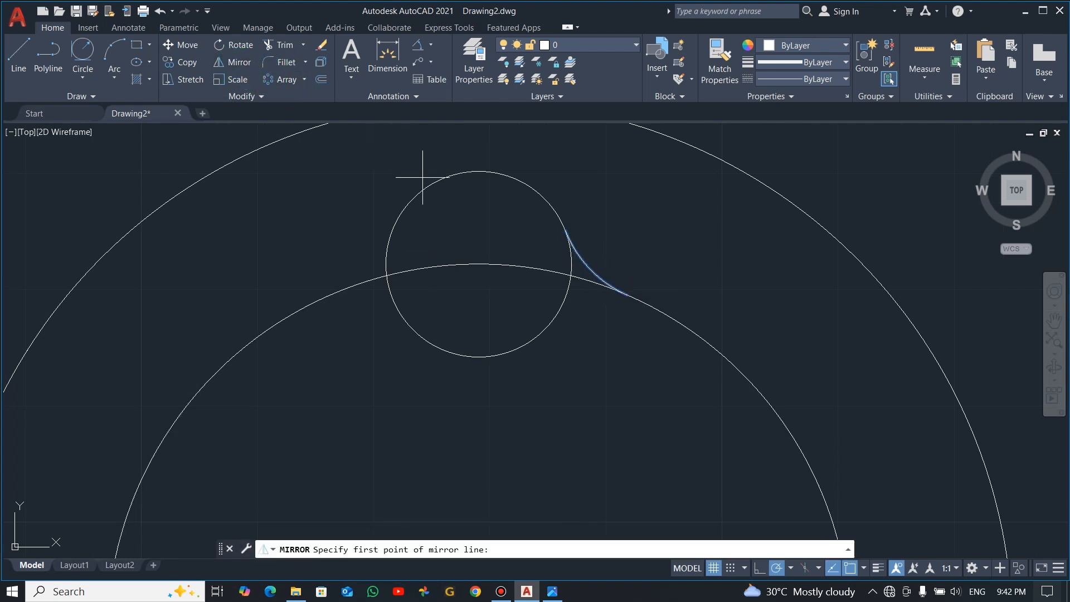
left_click(479, 263)
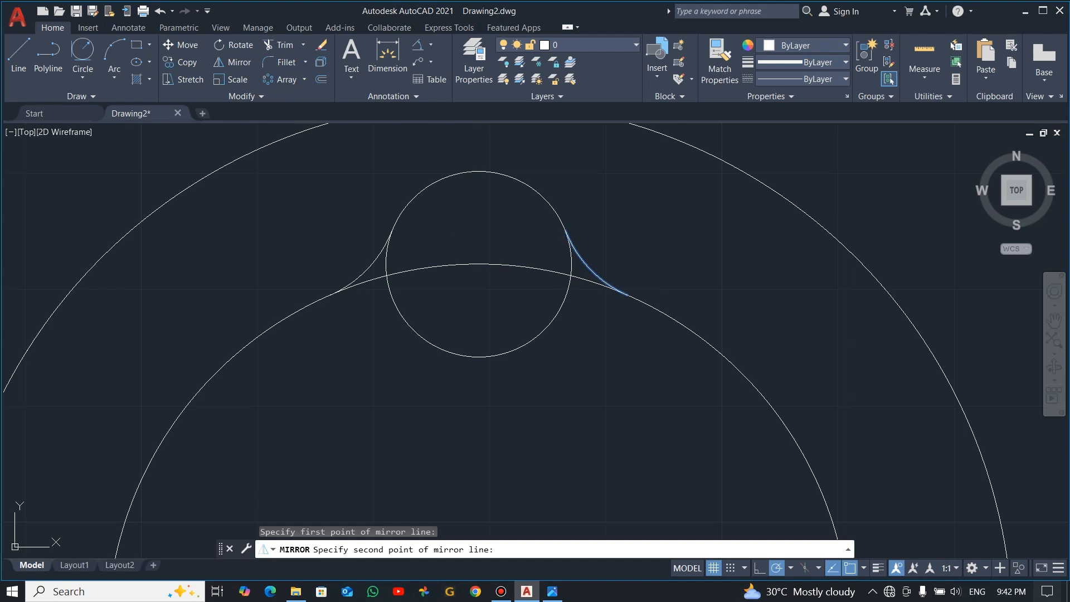
left_click(479, 219)
left_click(433, 550)
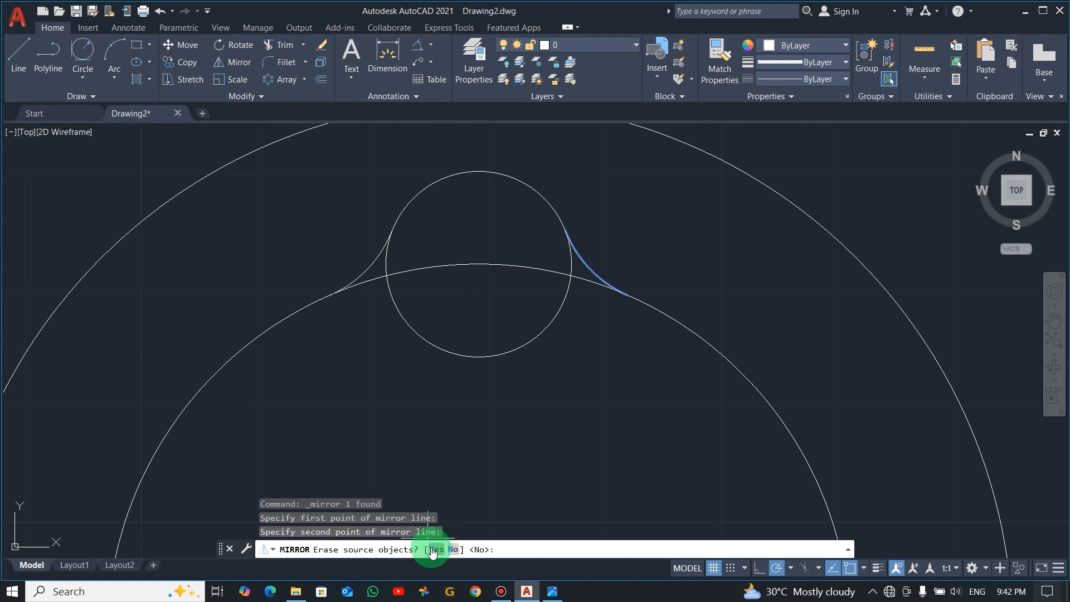
left_click(453, 550)
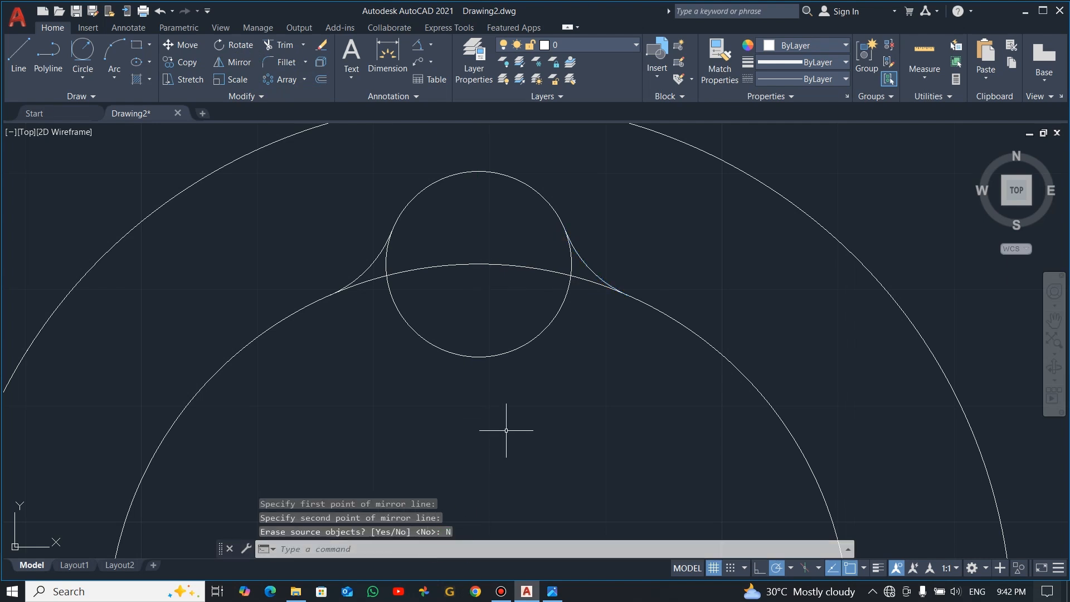
Trim the 64 diameter circle where it passes through the top 16 diameter circle and between the two blend arcs
scroll(510, 425, "down", 2)
type("tr")
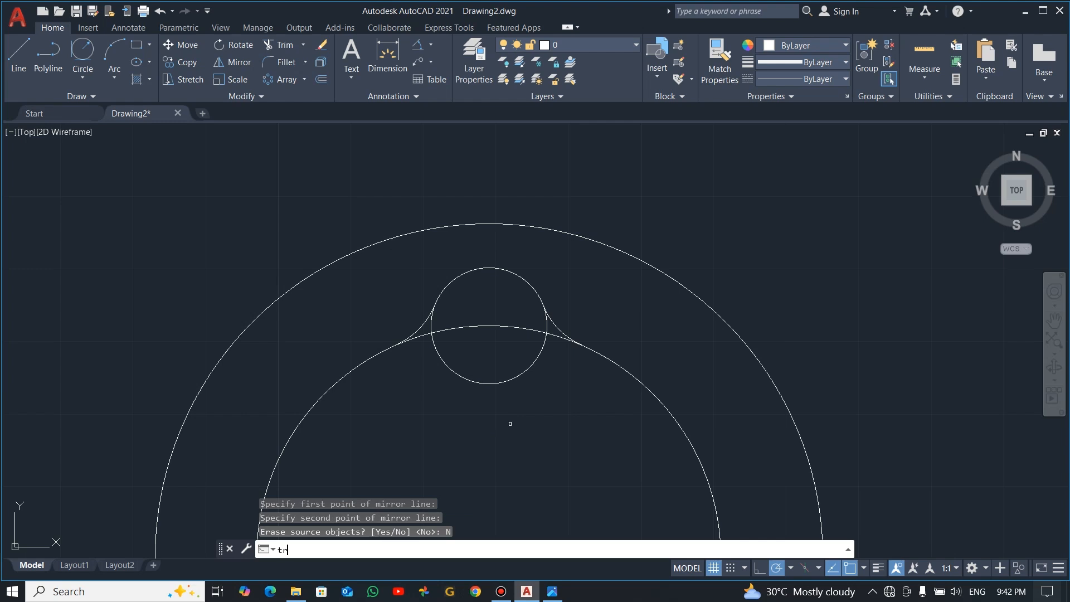
key("Return")
left_click(502, 325)
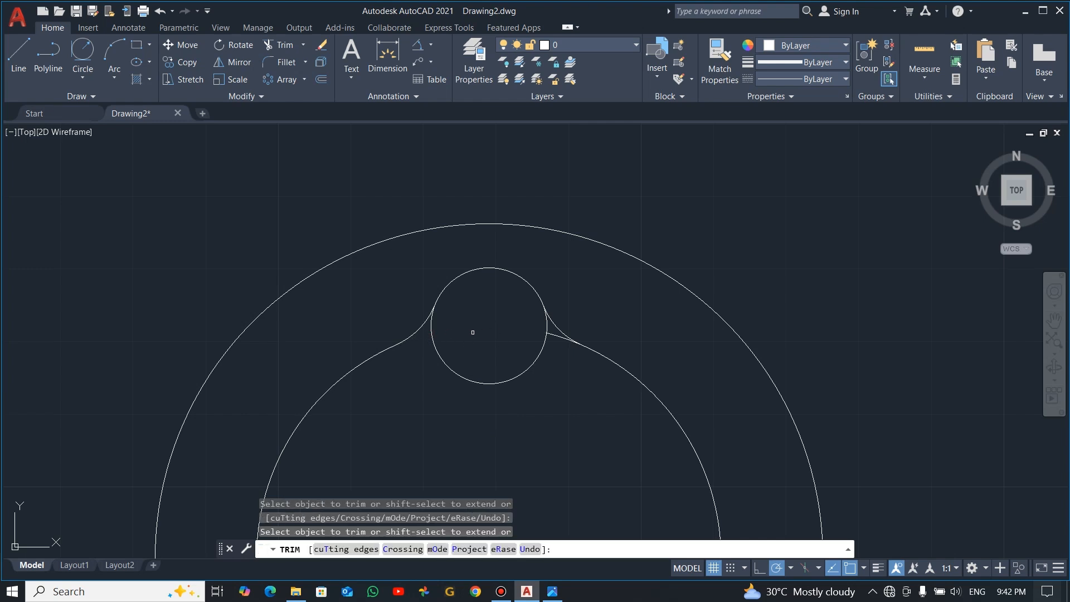
scroll(554, 337, "down", 4)
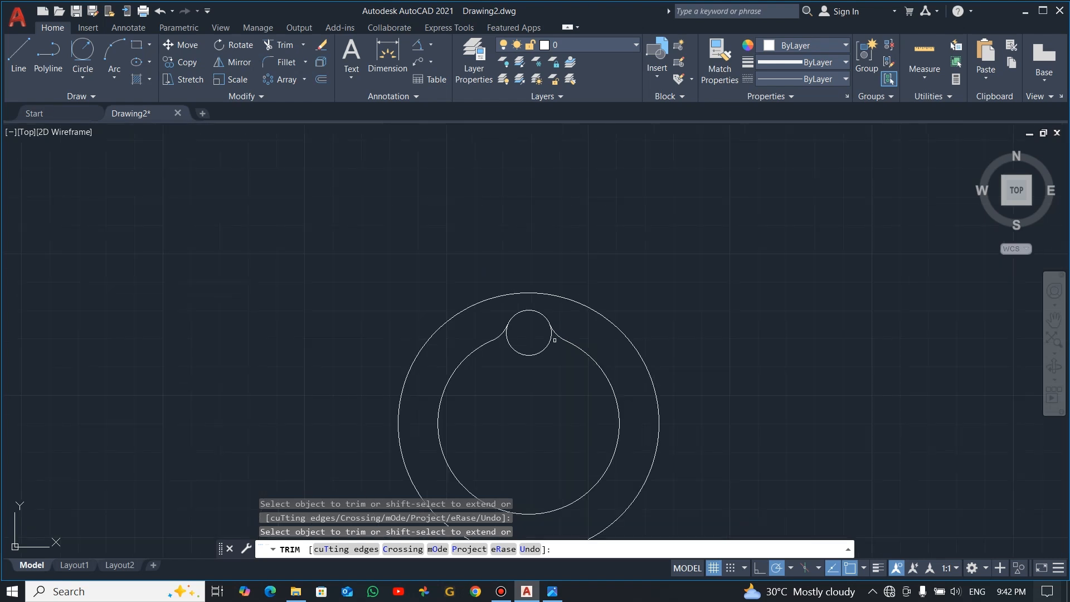
middle_click_drag(556, 427, 595, 346)
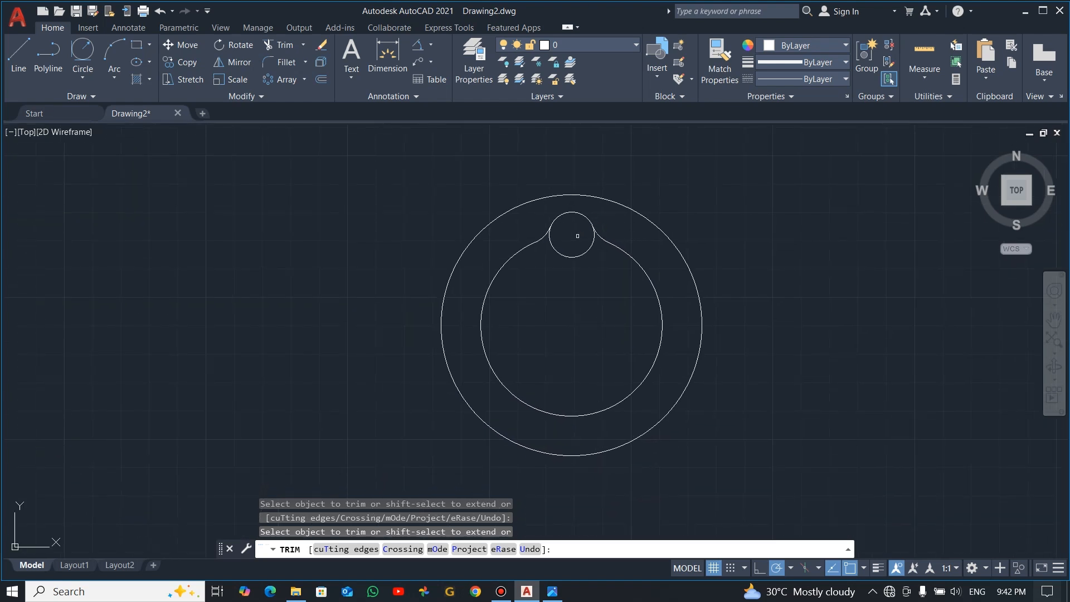
key("Escape")
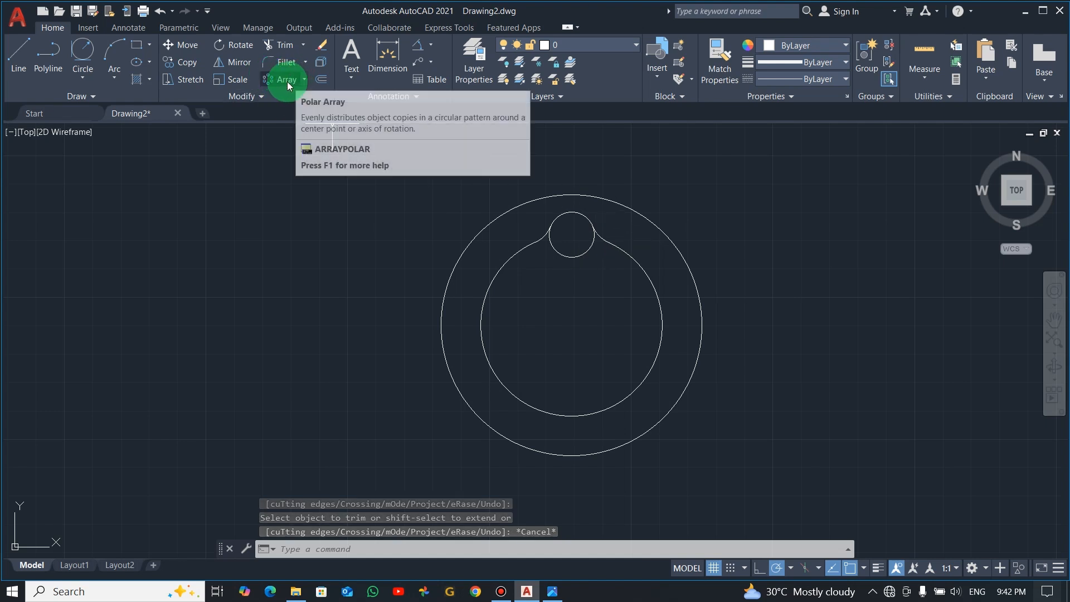
Create a polar array of the 16 diameter circle and its two blend arcs around the hub centre with 4 items
left_click(304, 79)
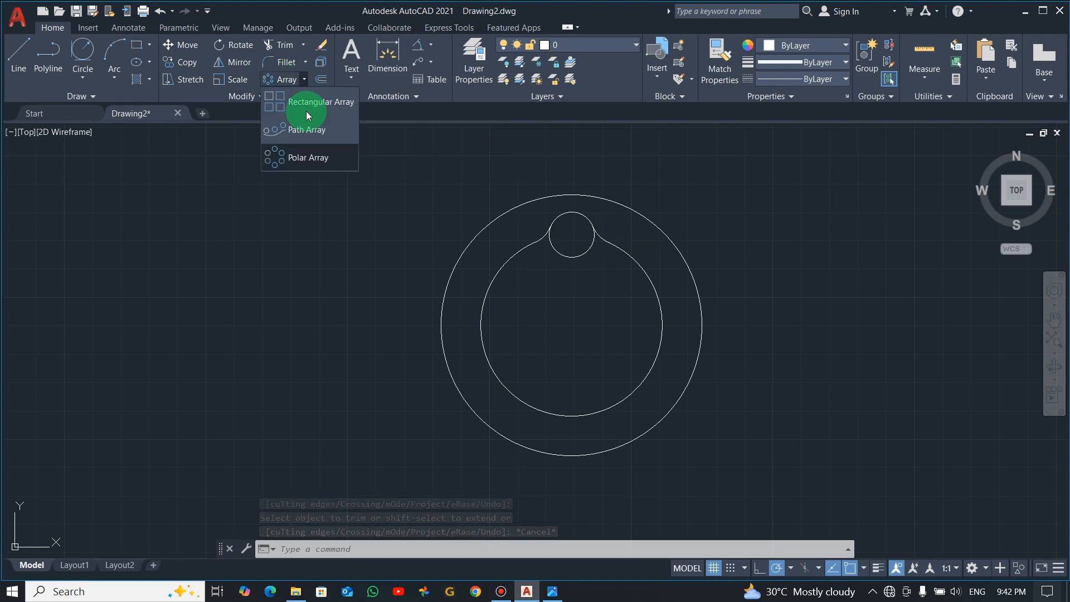
left_click(289, 158)
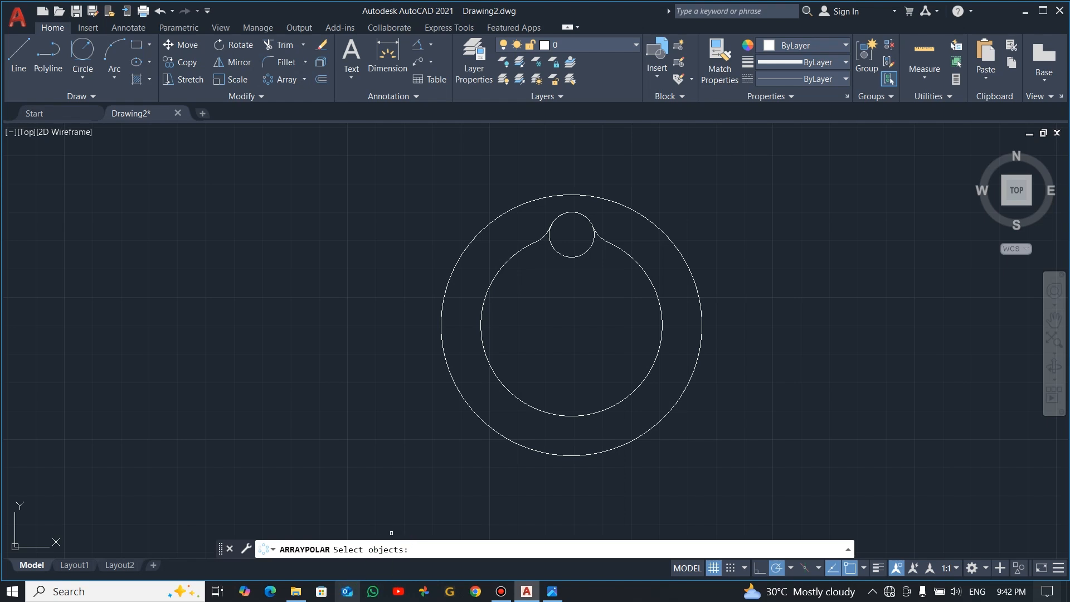
left_click(603, 214)
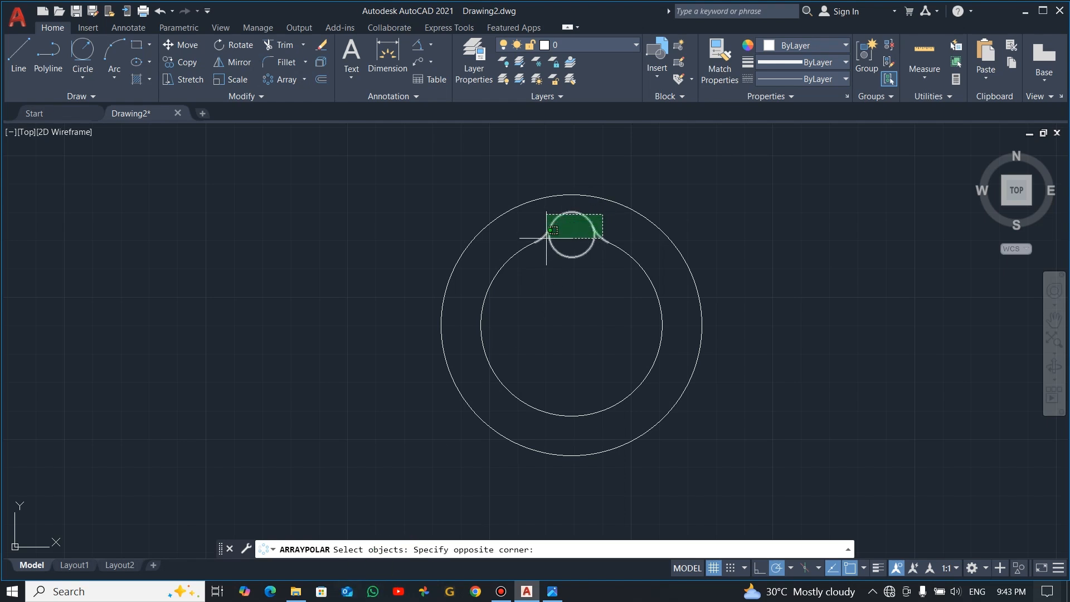
left_click(547, 238)
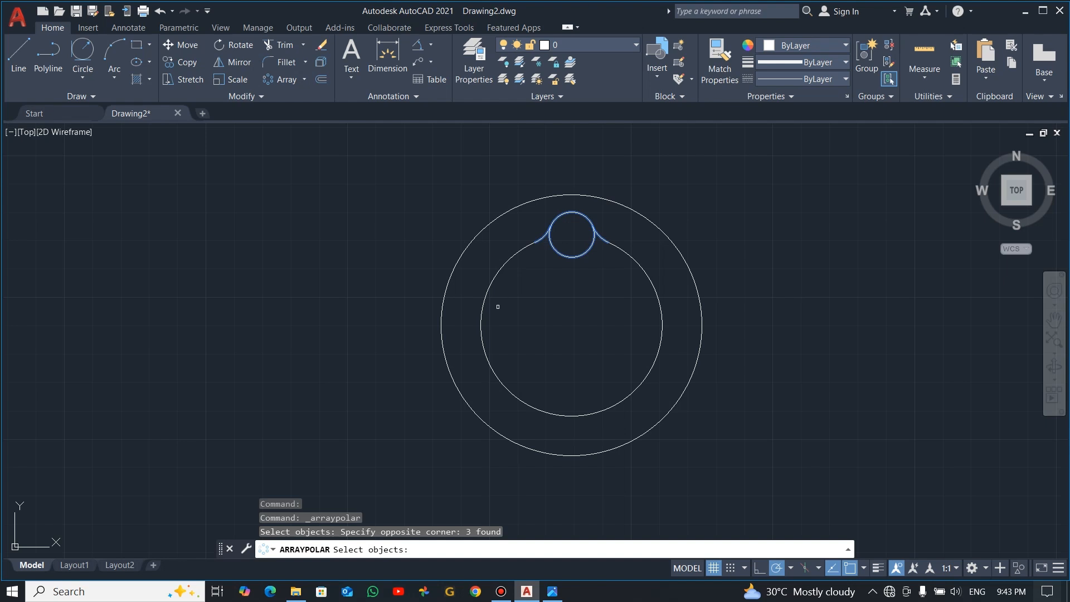
key("Return")
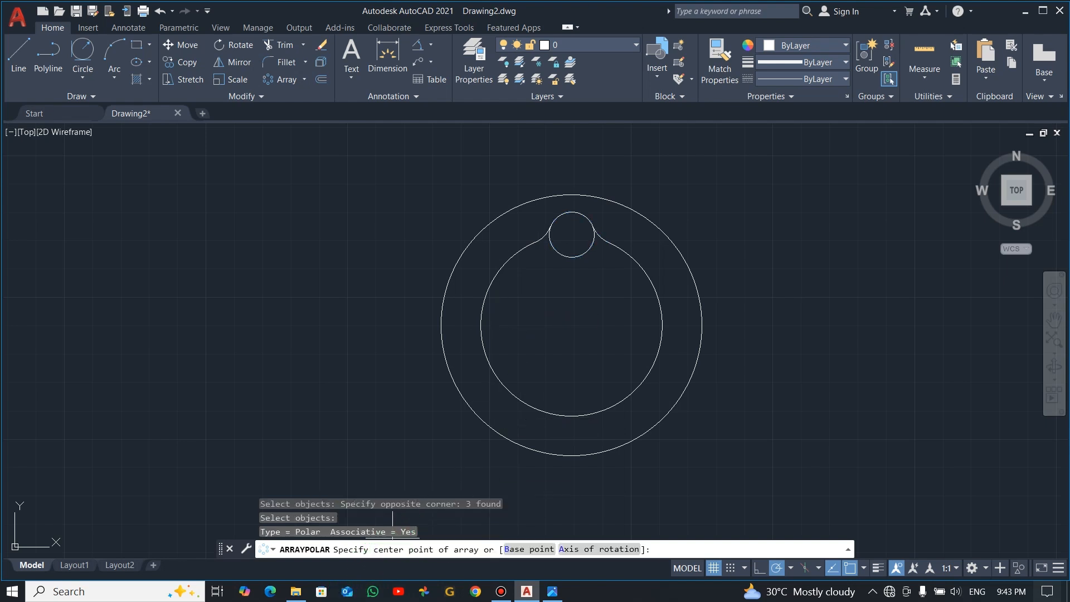
left_click(571, 325)
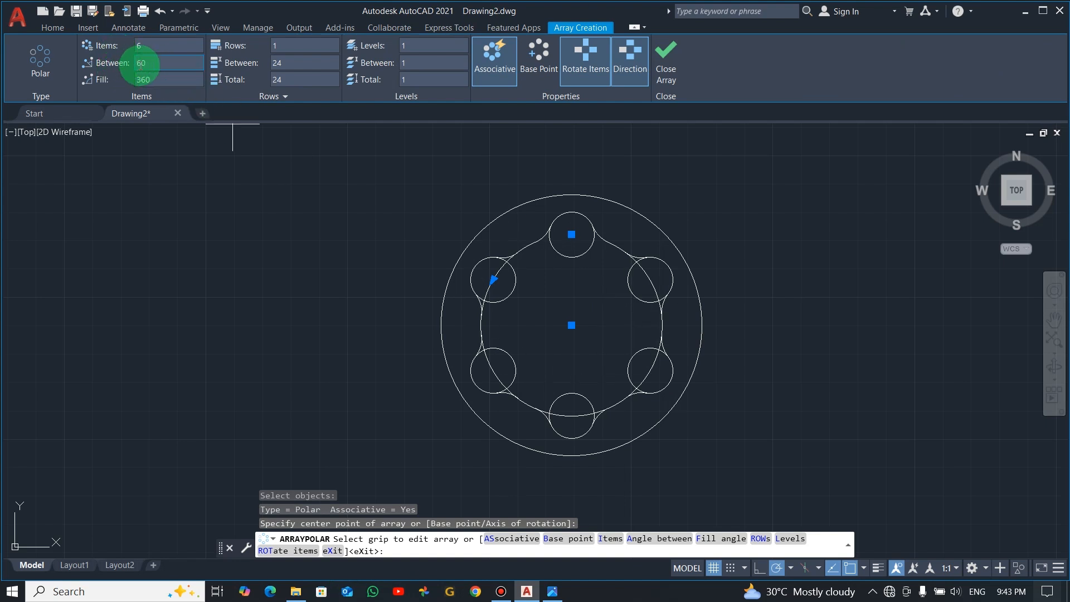
left_click(146, 47)
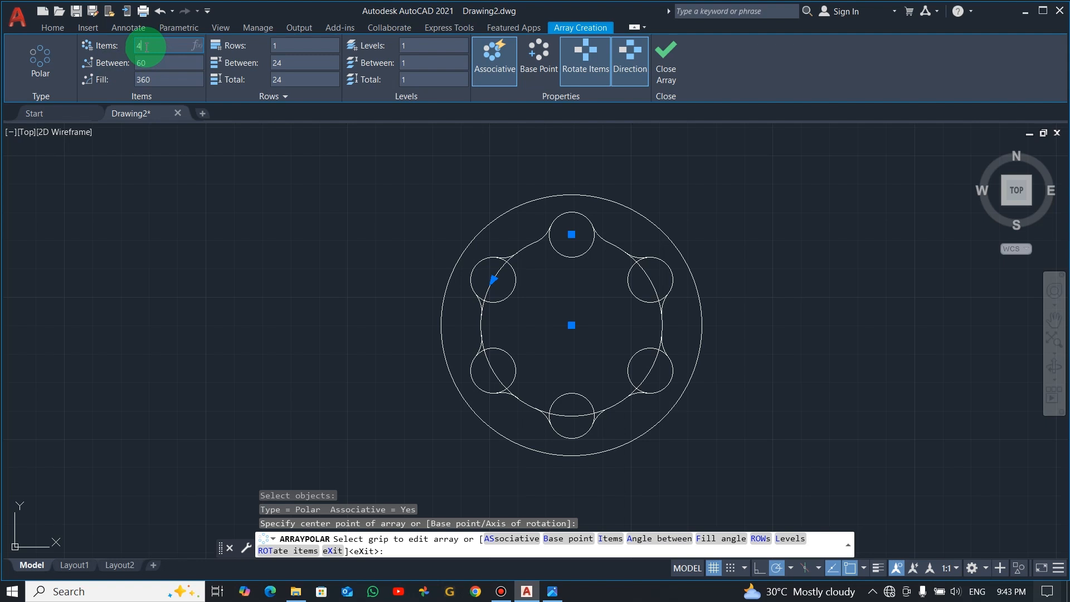
key("Return")
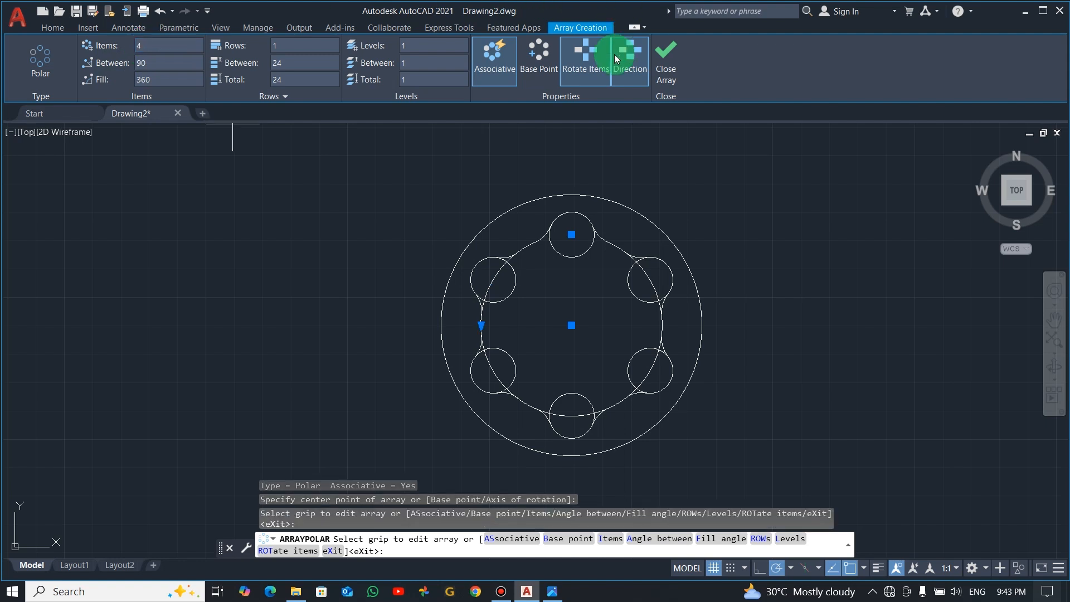
left_click(669, 53)
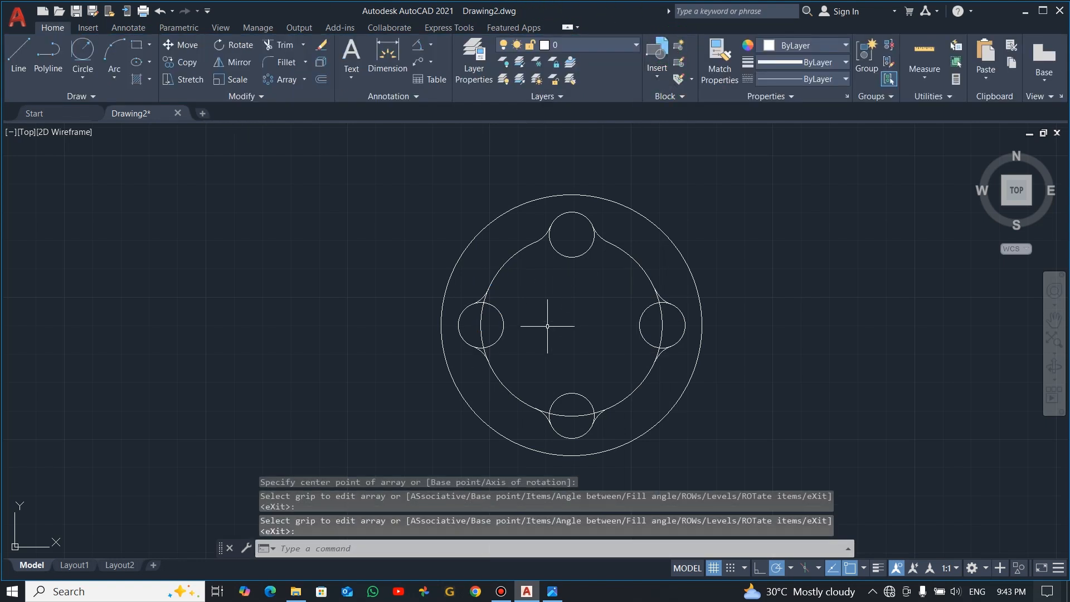
Trim the 64 diameter circle inside the left small circle and behind its two blend arcs
type("tr")
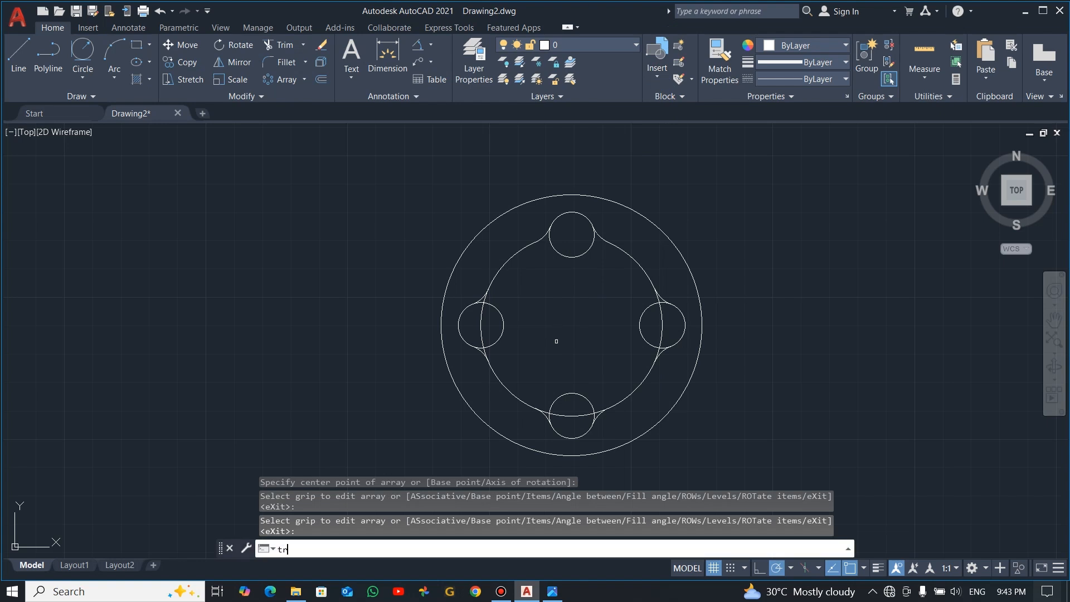
key("Return")
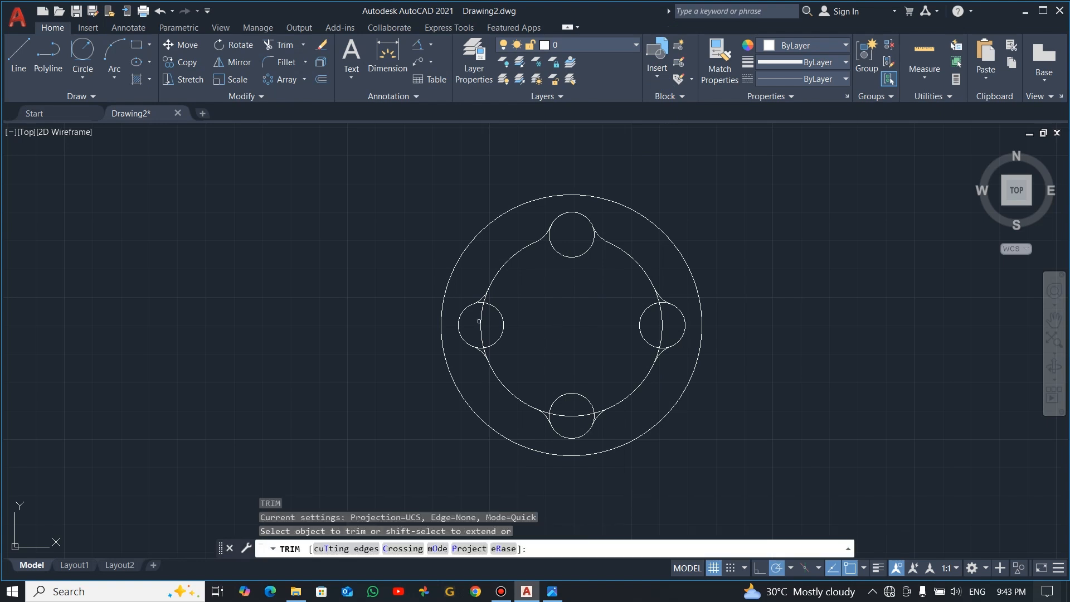
left_click_drag(484, 324, 478, 320)
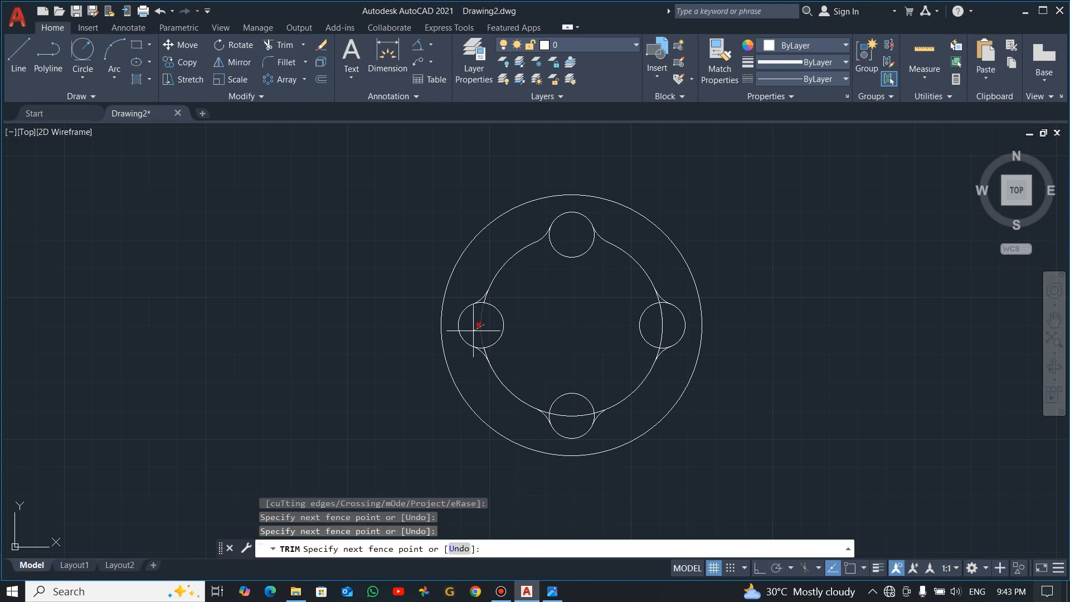
scroll(490, 292, "up", 6)
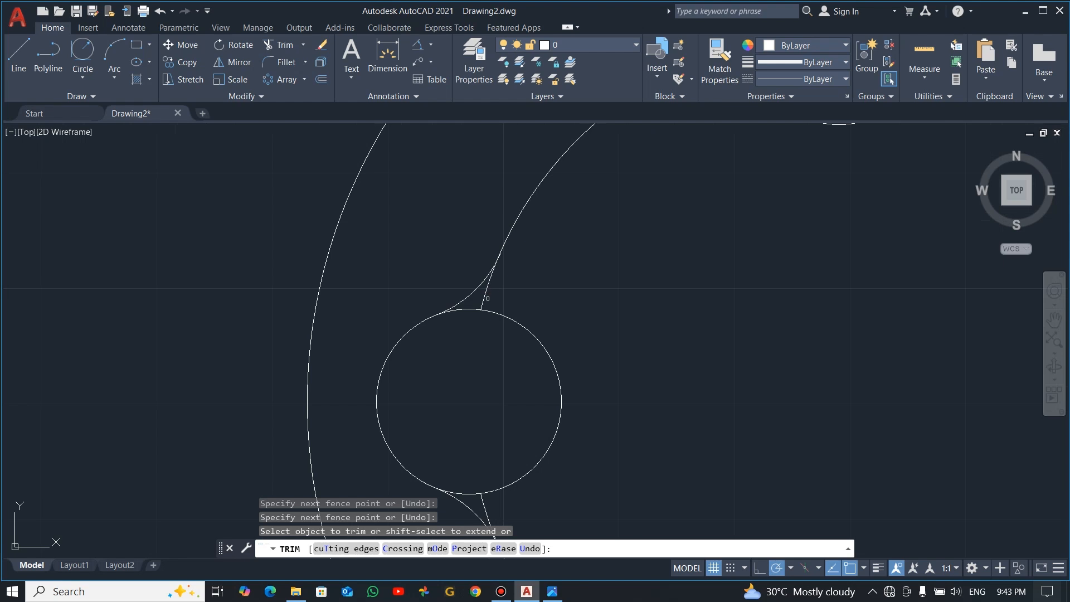
scroll(494, 487, "down", 2)
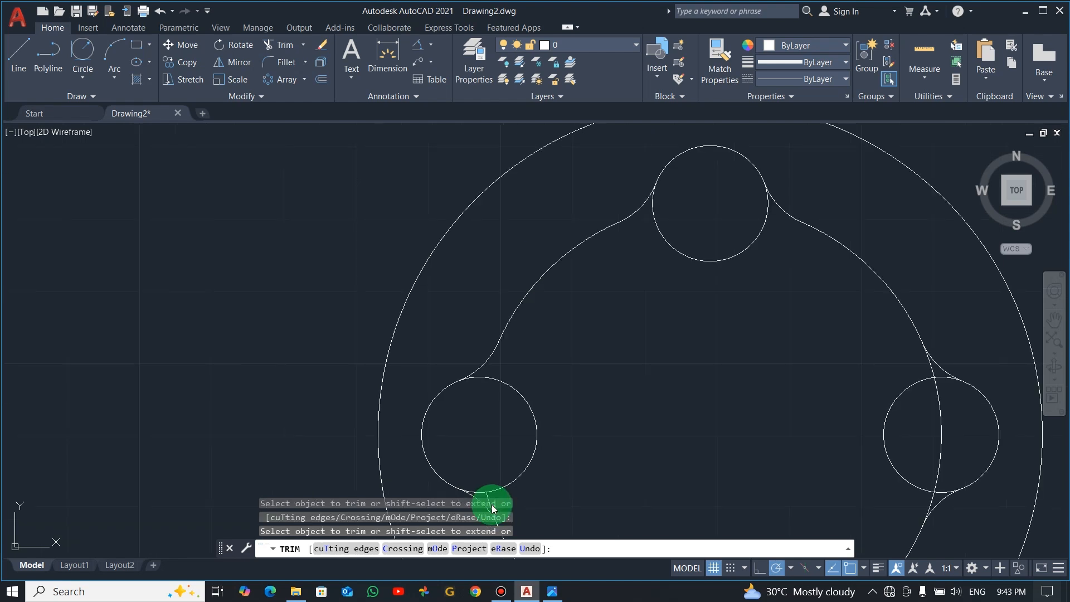
middle_click_drag(520, 499, 495, 401)
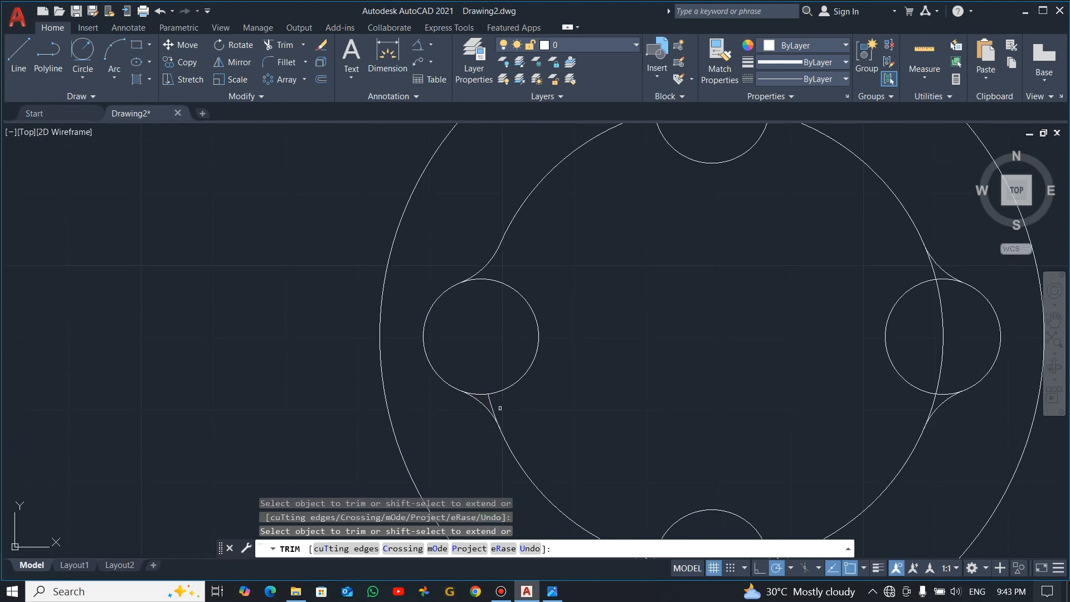
key("F11")
key("F11")
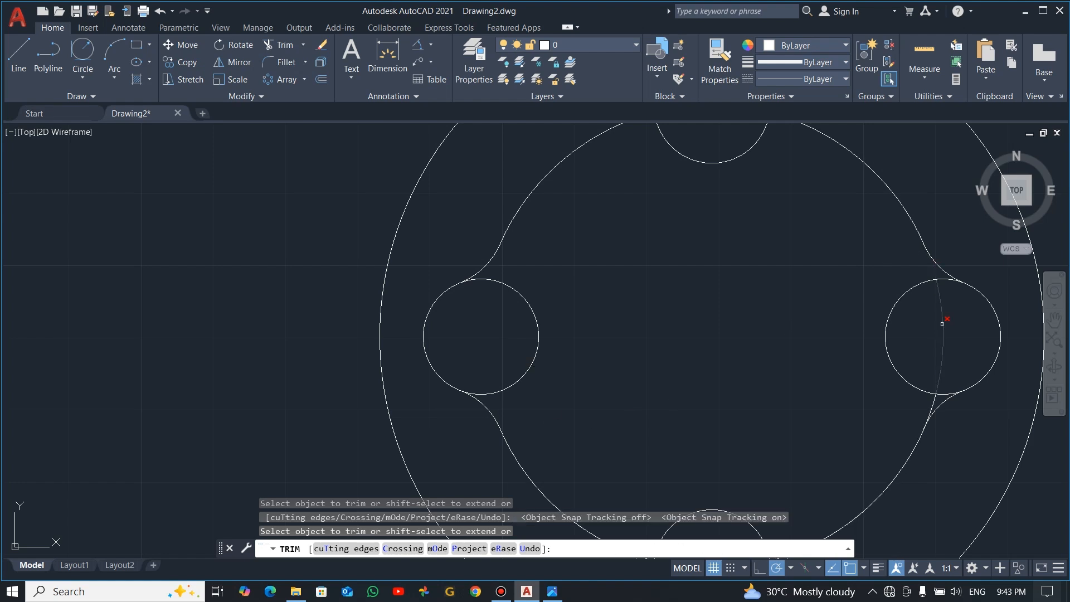
Trim the remaining pieces of the 64 diameter circle inside and beside the right and bottom small circles
left_click(942, 330)
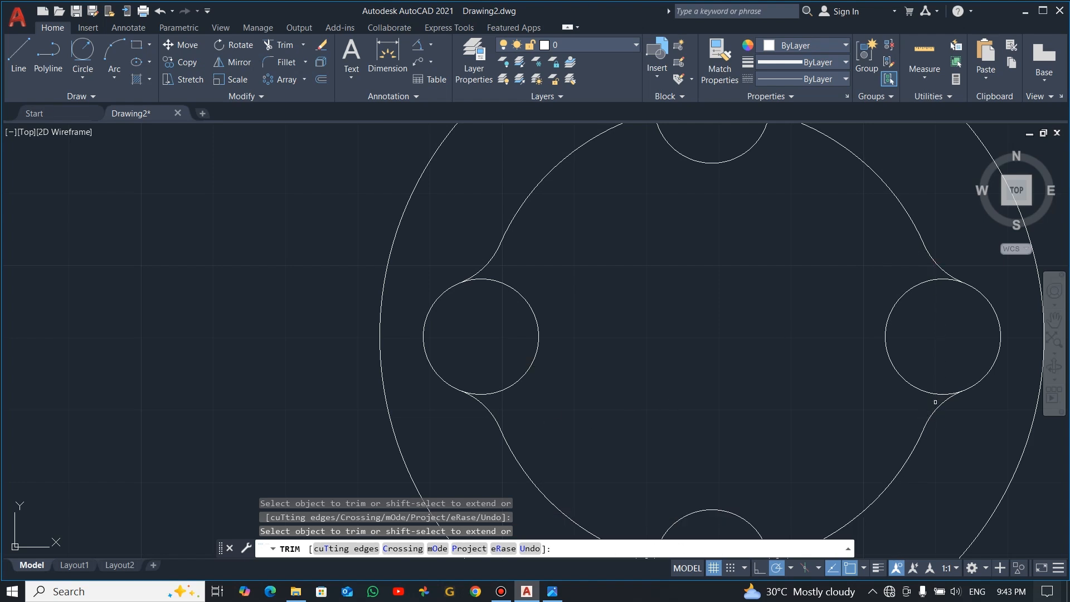
scroll(935, 402, "down", 4)
scroll(878, 522, "up", 2)
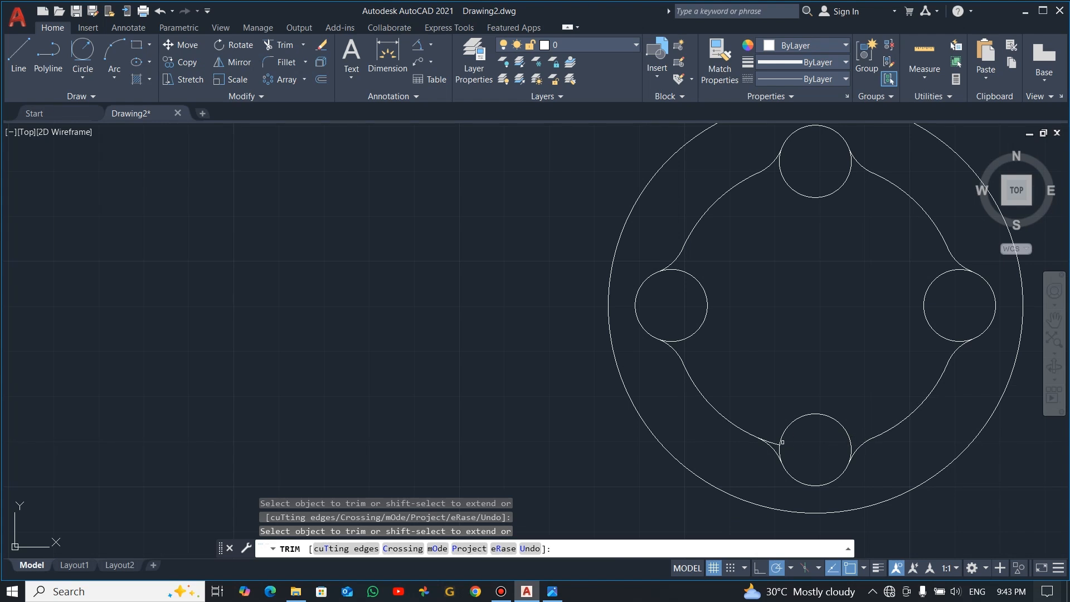
scroll(786, 440, "down", 2)
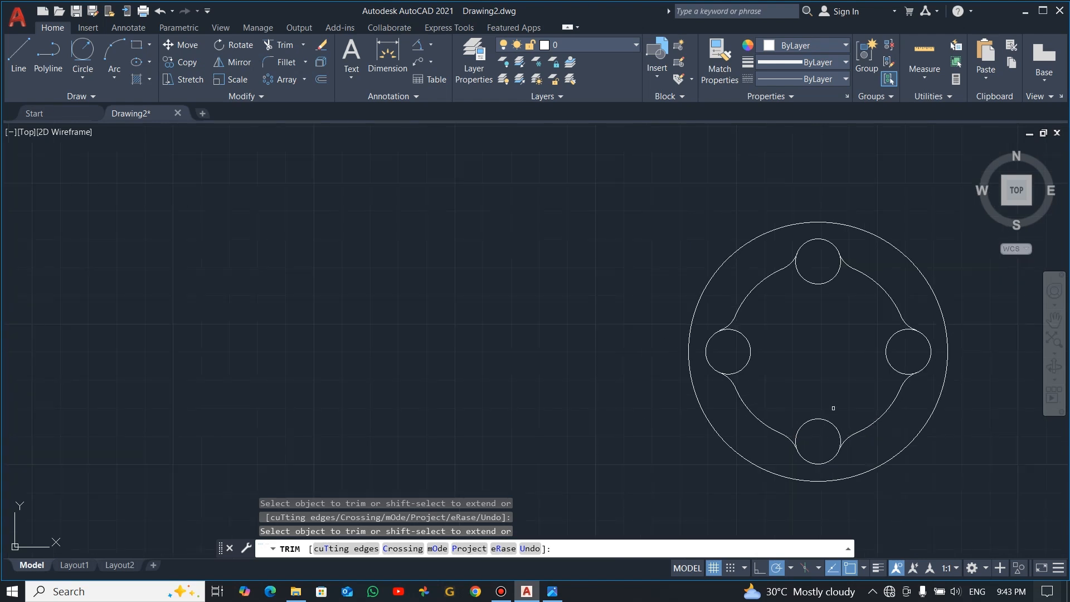
middle_click_drag(803, 413, 705, 369)
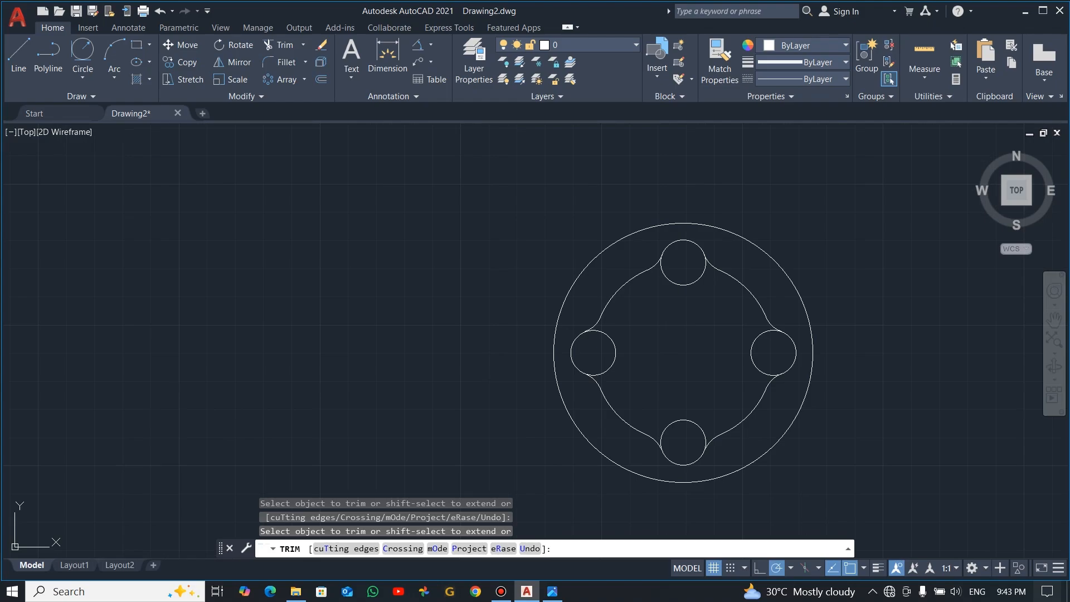
key("Escape")
Draw a circle of radius 10 centred 64 horizontally left of the hub centre
key("alt+Tab")
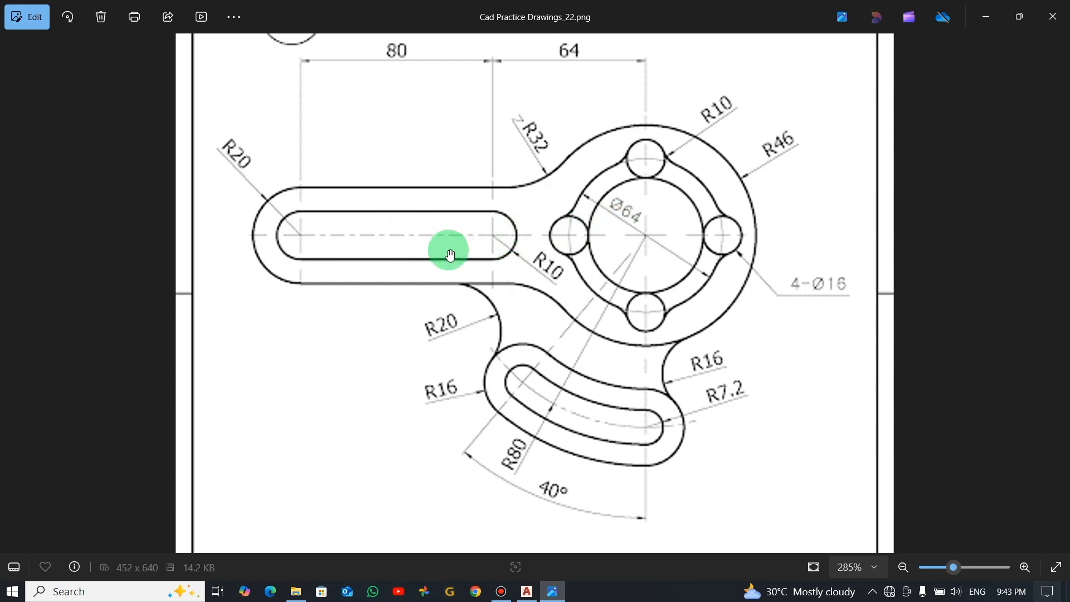
key("alt+Tab")
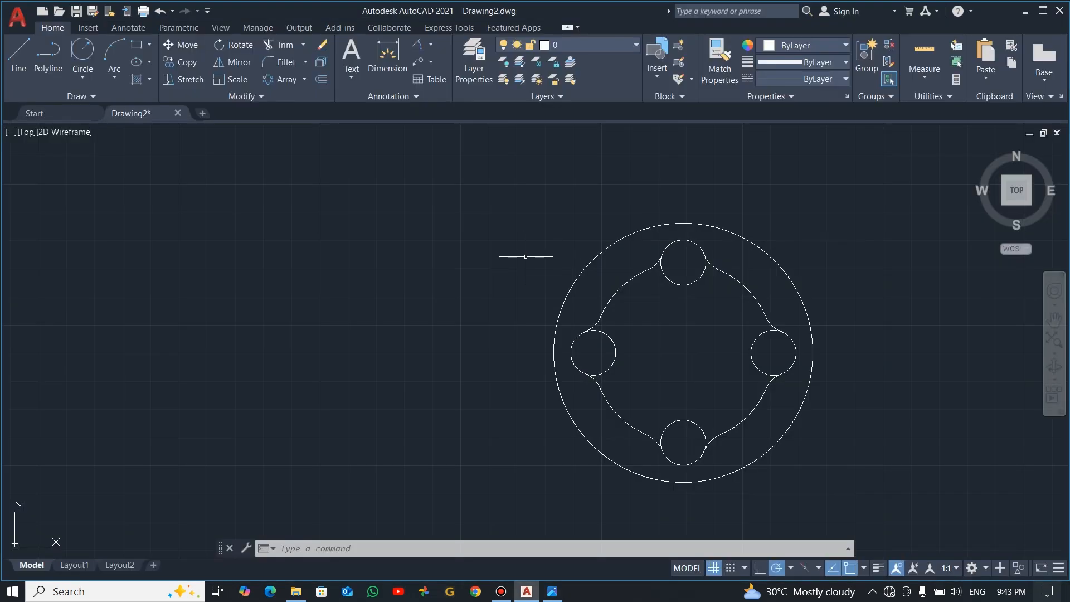
left_click(82, 76)
left_click(108, 100)
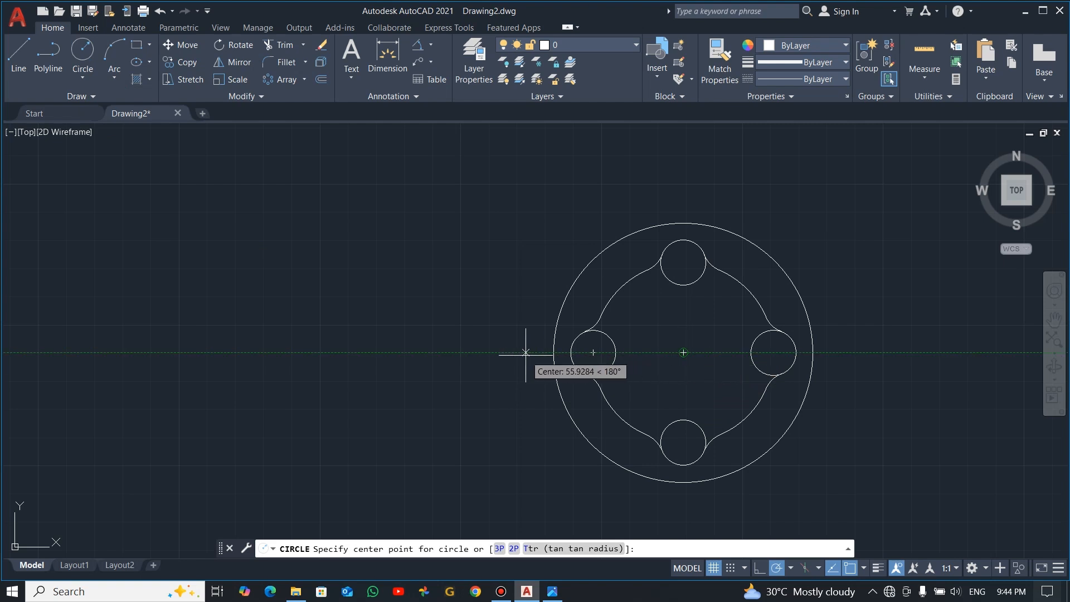
type("64")
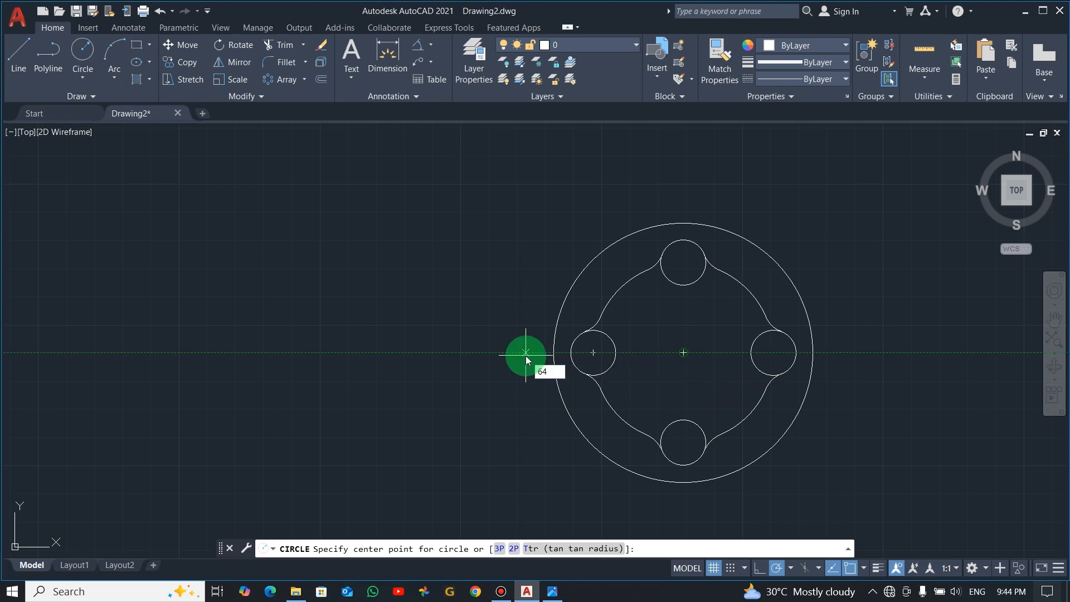
key("Return")
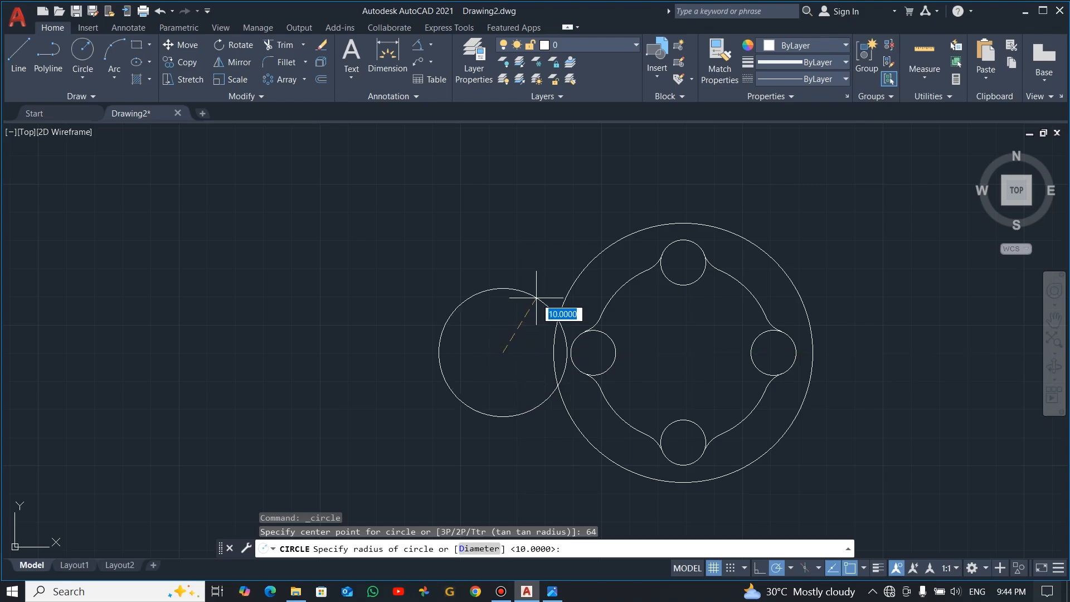
key("alt+Tab")
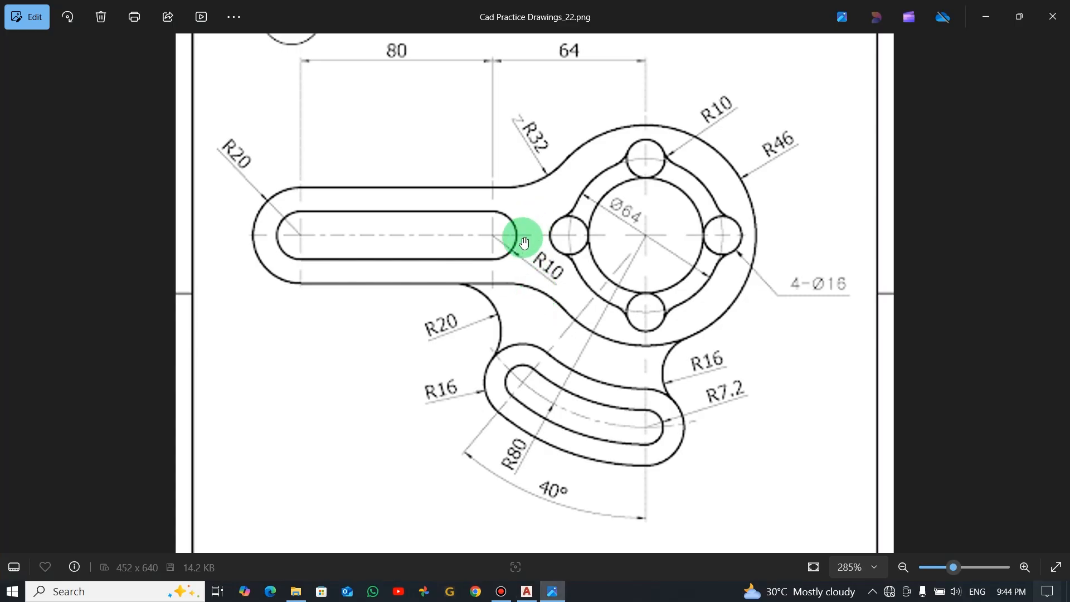
key("alt+Tab")
type("1")
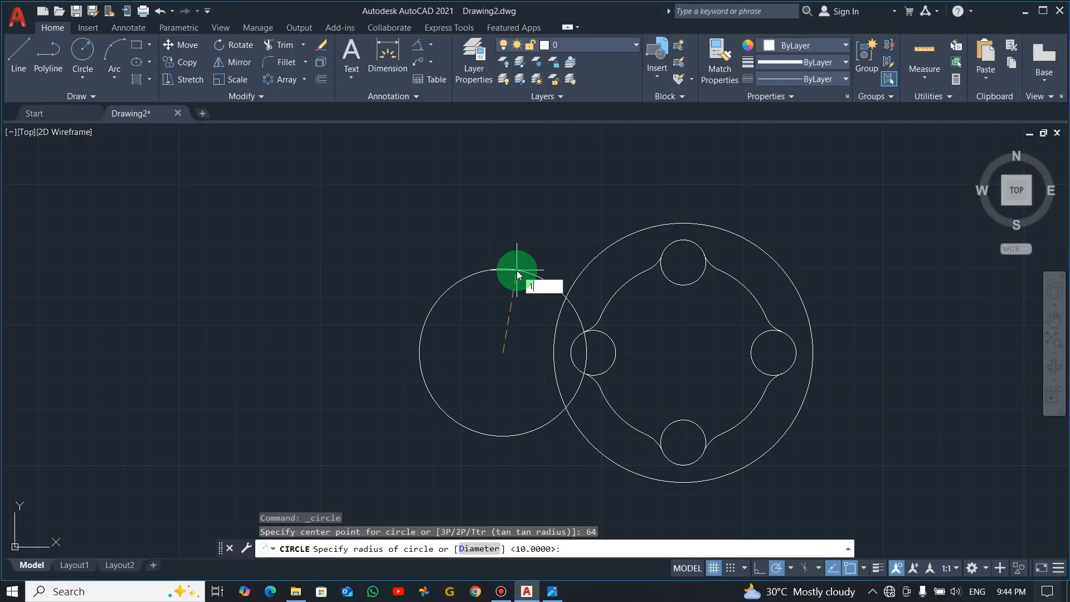
key("Return")
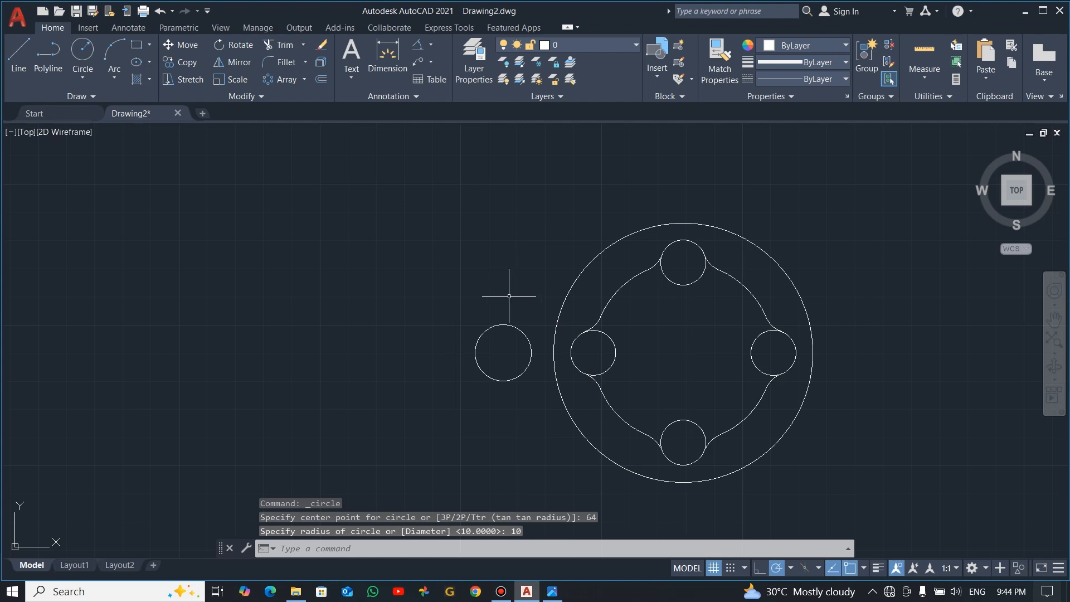
Copy the radius 10 circle 80 horizontally to the left, away from the hub
key("alt+Tab")
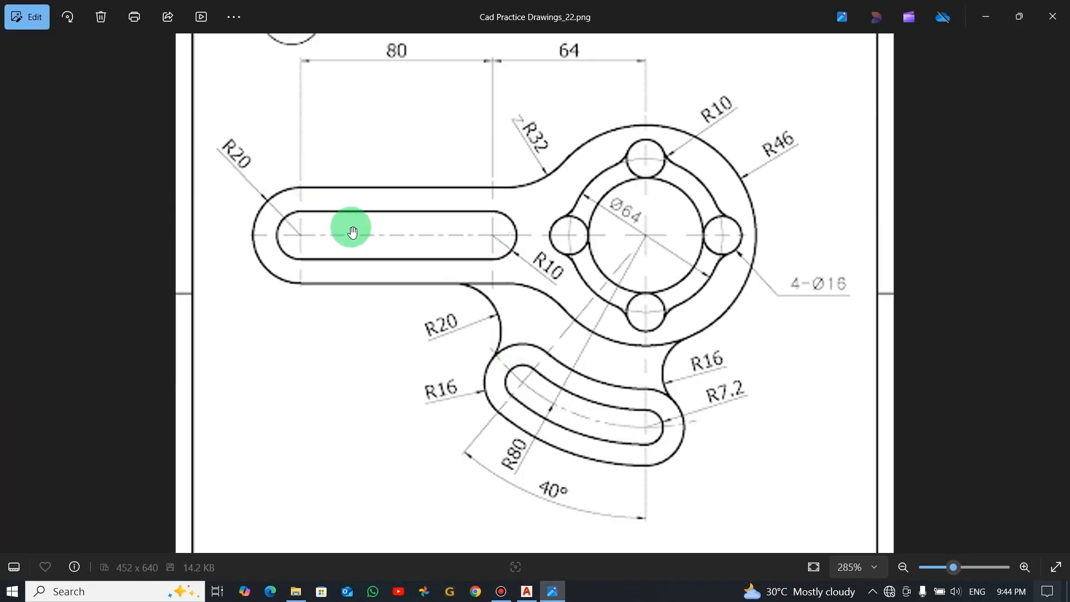
key("alt+Tab")
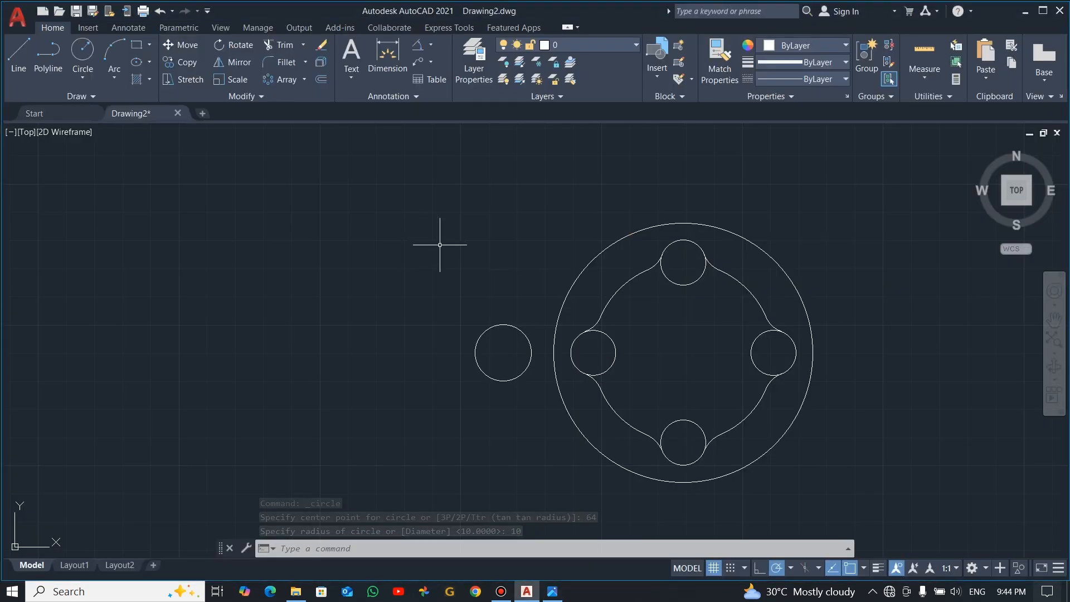
left_click(516, 286)
left_click(472, 370)
type("c")
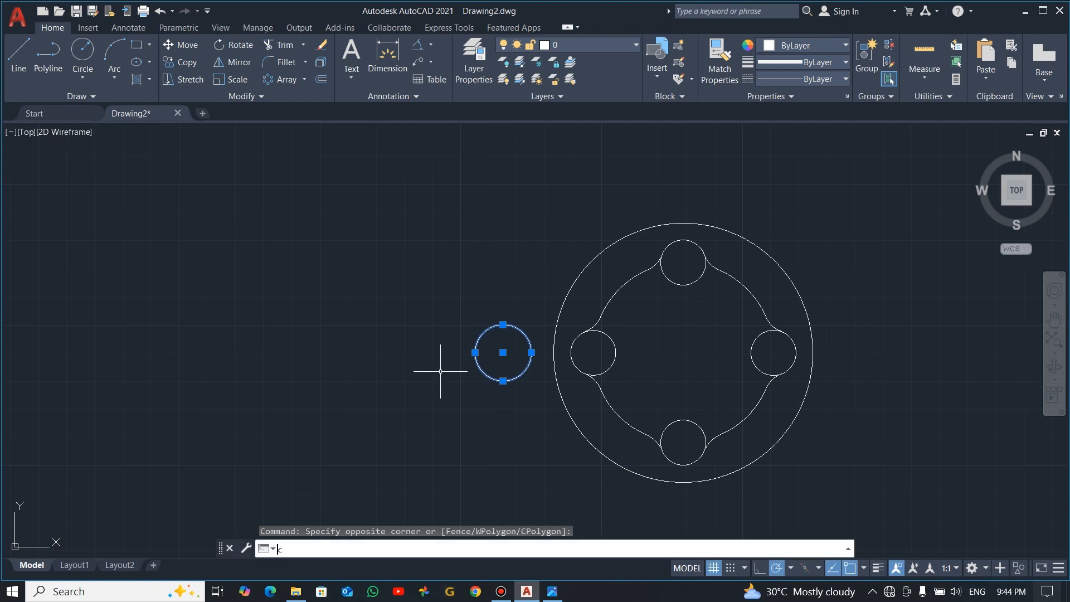
type("o")
key("Return")
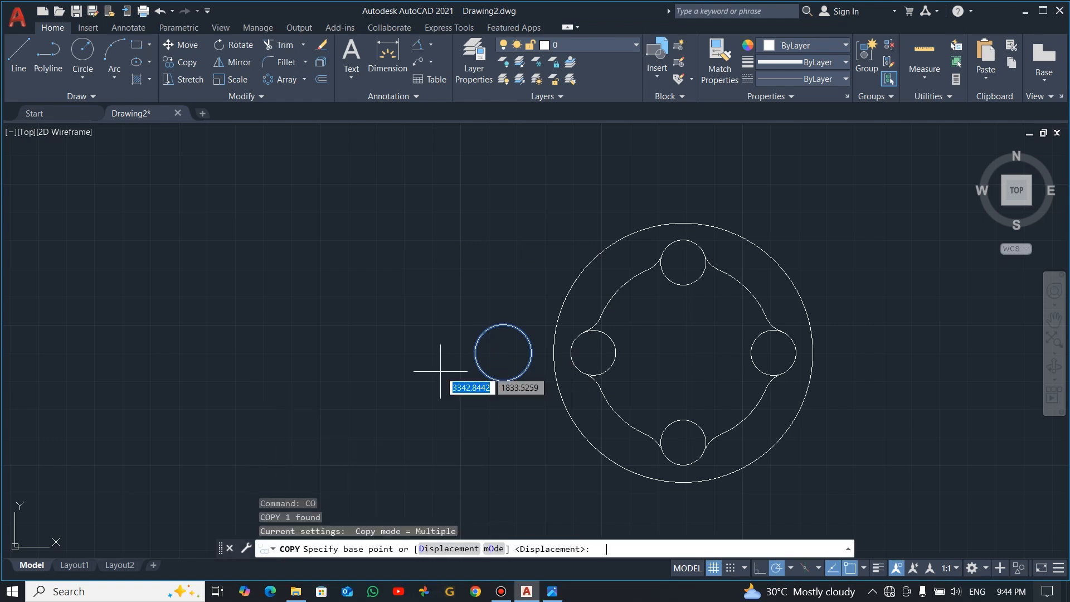
left_click(448, 381)
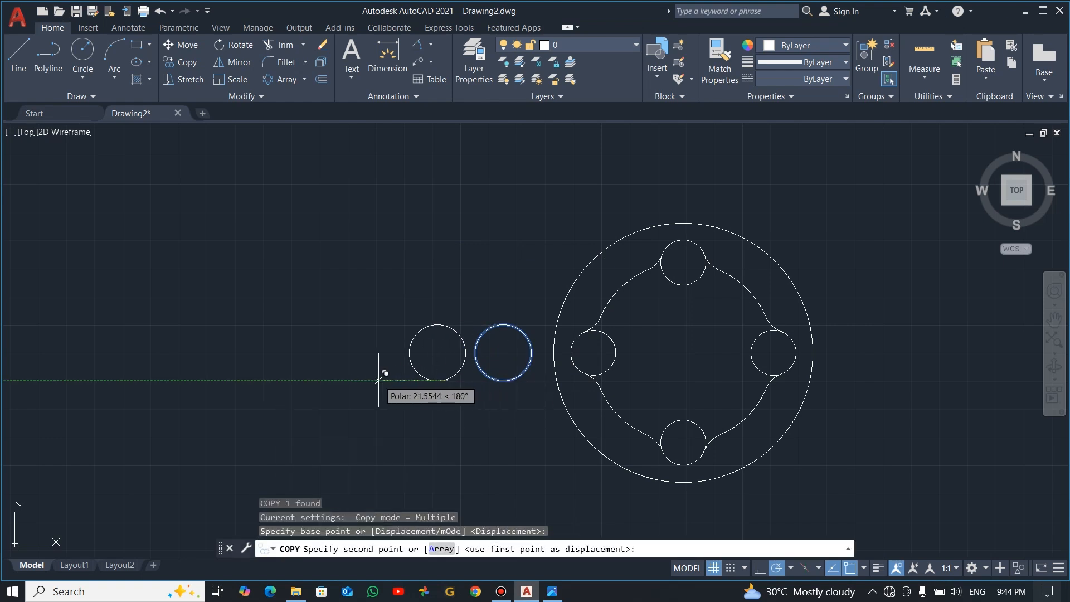
type("80")
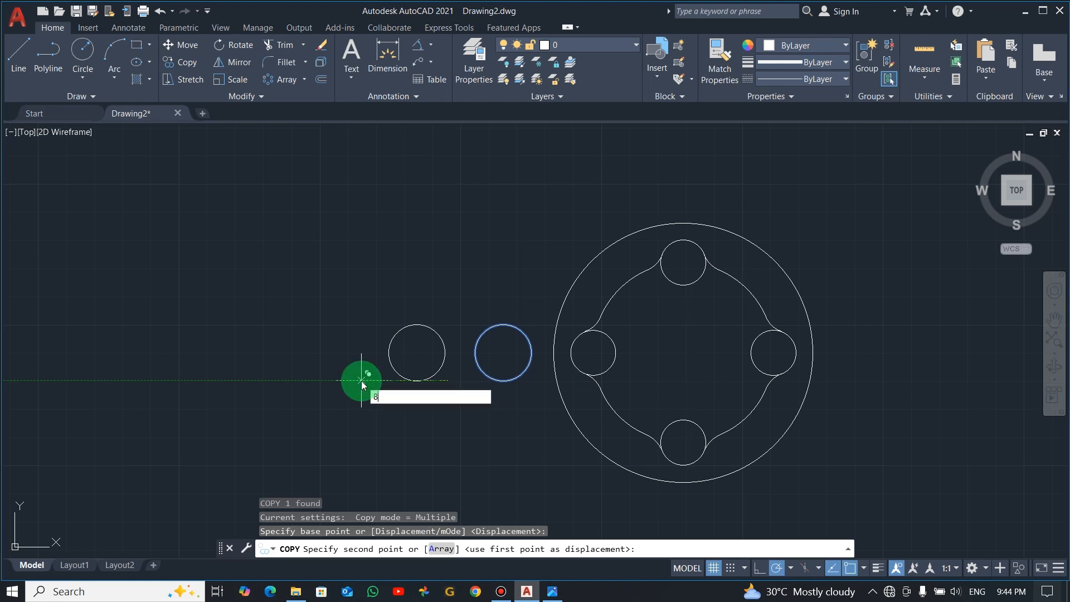
key("Return")
key("Escape")
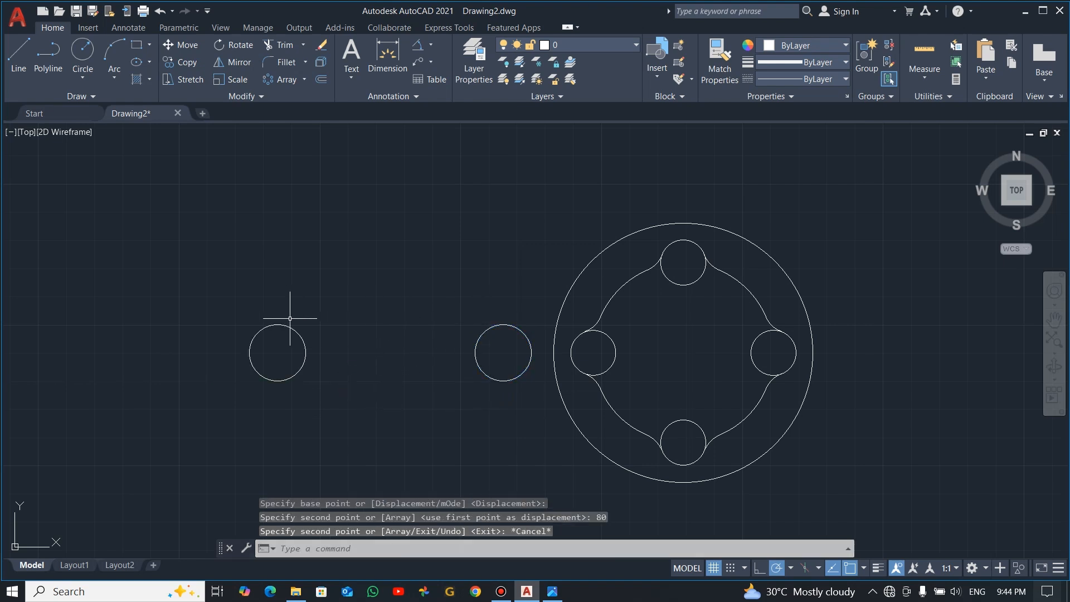
Draw a horizontal line joining the top quadrants of the two radius 10 circles
key("alt+Tab")
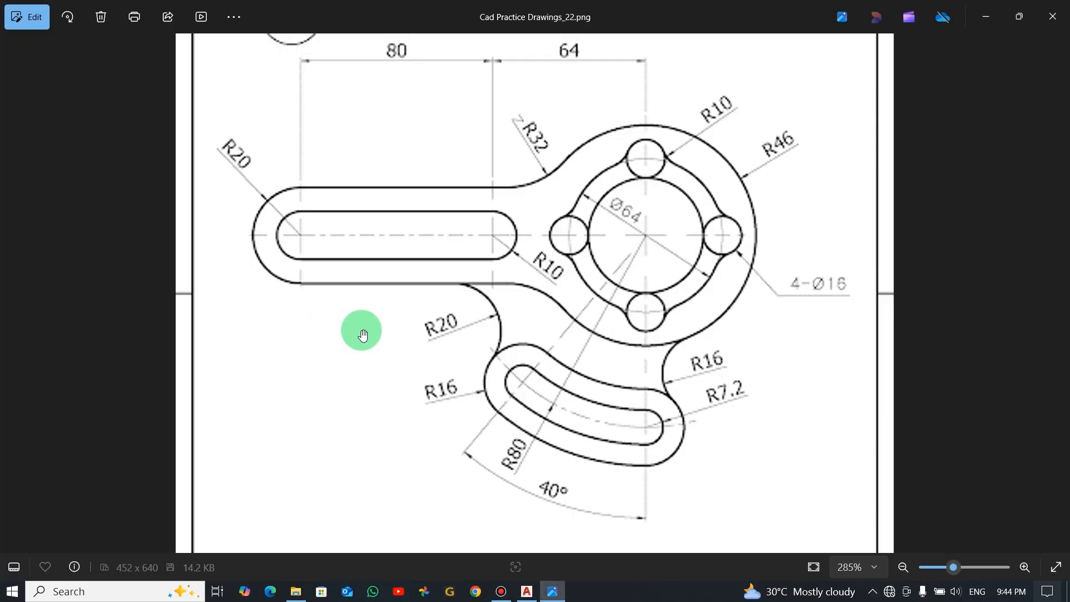
key("alt+Tab")
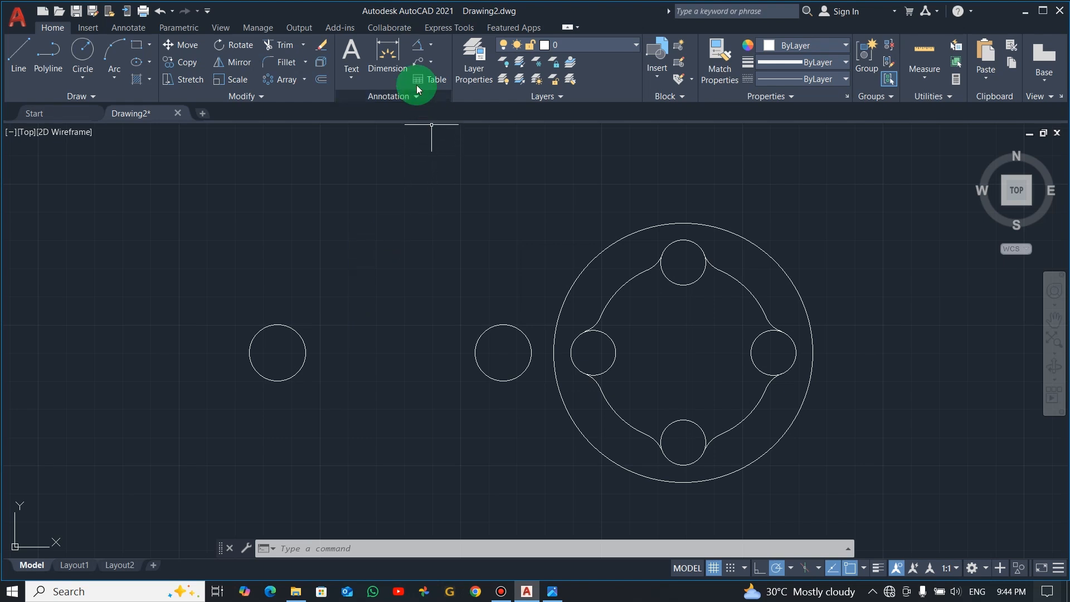
left_click(23, 53)
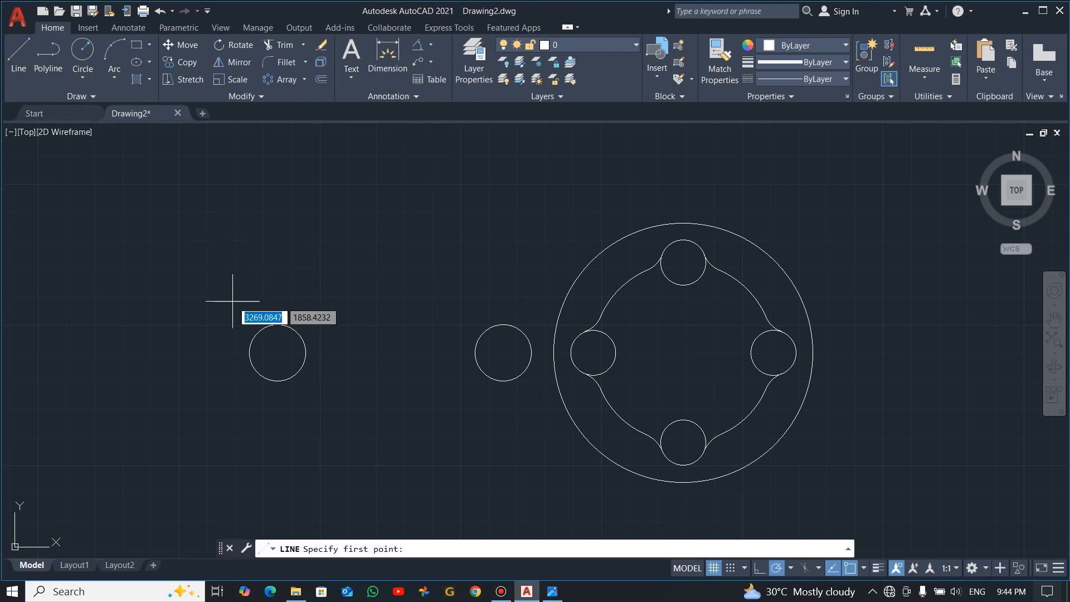
left_click(277, 325)
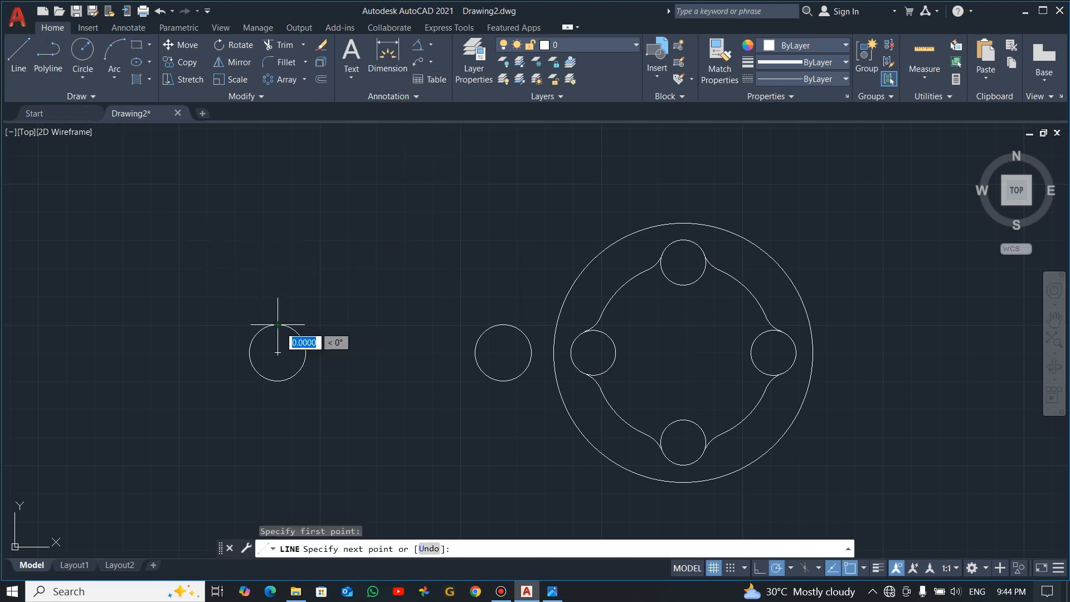
left_click(502, 328)
key("Escape")
Mirror the slot's upper line about the horizontal axis through the circle centres, keeping the source line
left_click(412, 362)
left_click(377, 265)
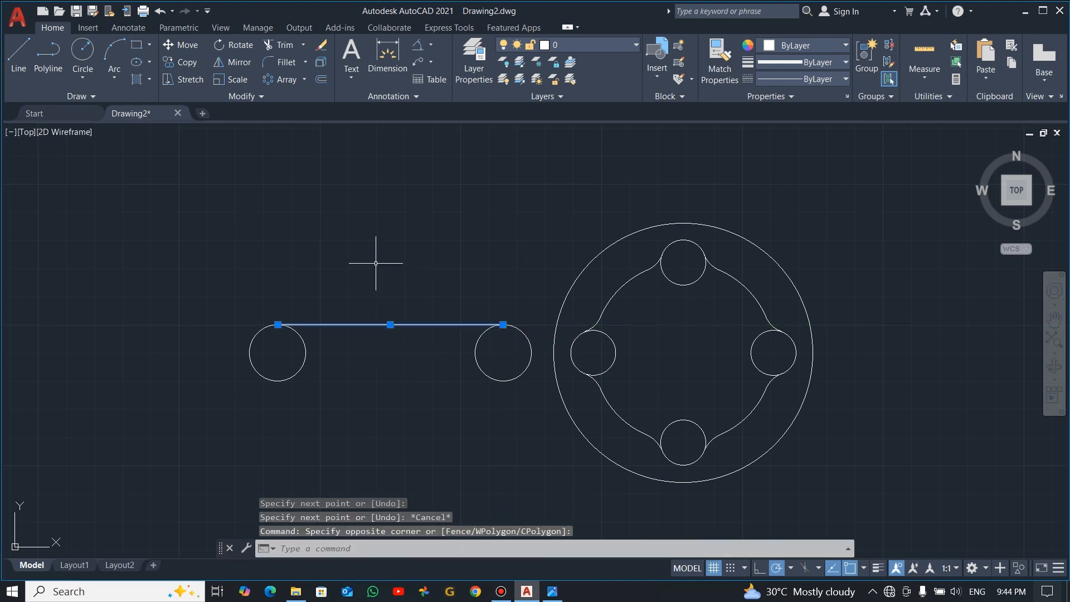
type("mi")
key("Return")
key("Return")
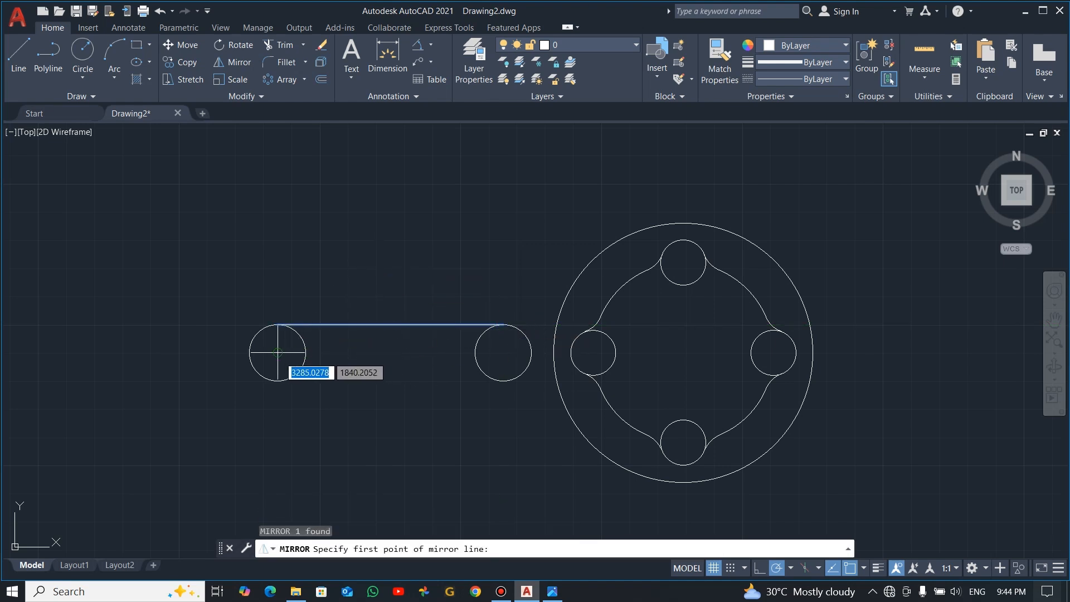
left_click(278, 352)
left_click(399, 352)
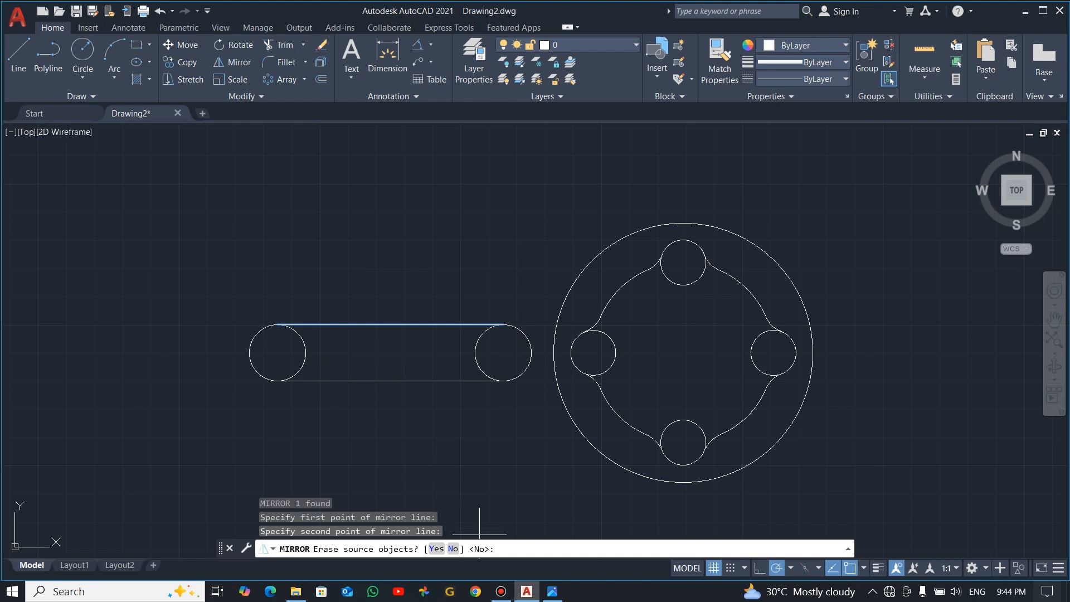
left_click(453, 548)
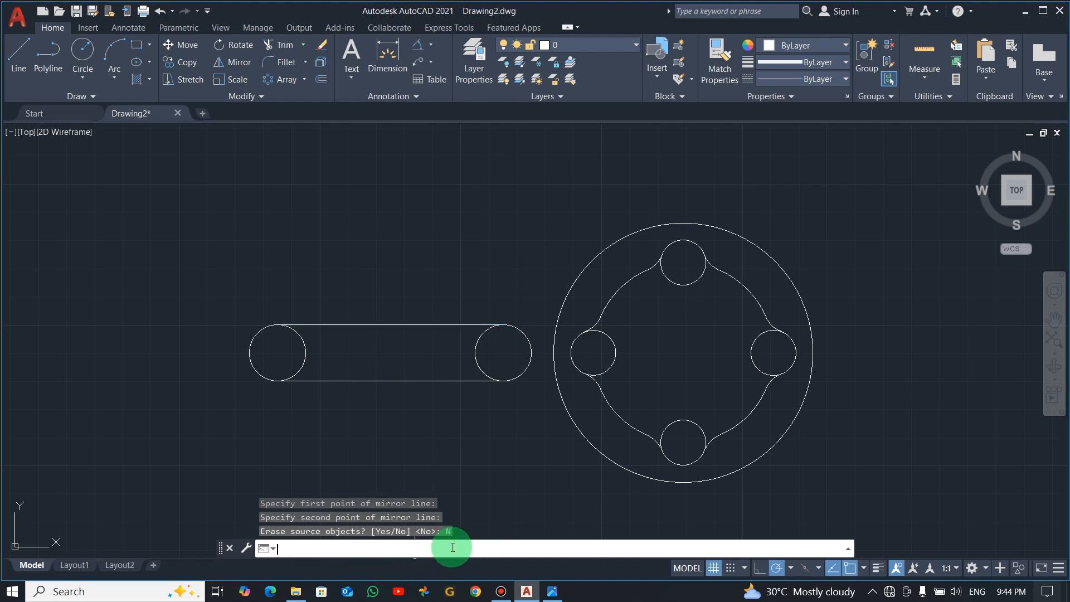
Trim the inner halves of the two radius 10 circles to leave a closed slot outline
type("t o")
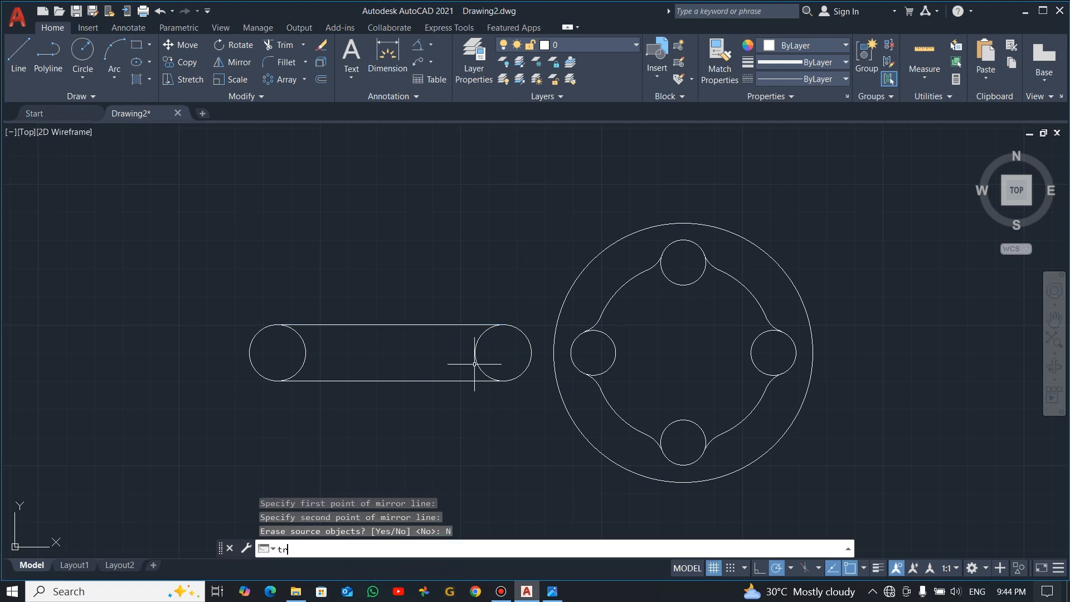
type("r")
key("Return")
left_click_drag(494, 352, 299, 353)
key("Escape")
Offset the slot's upper line, left end arc and lower line outward by 10 to form the arm's outer edge
key("alt+Tab")
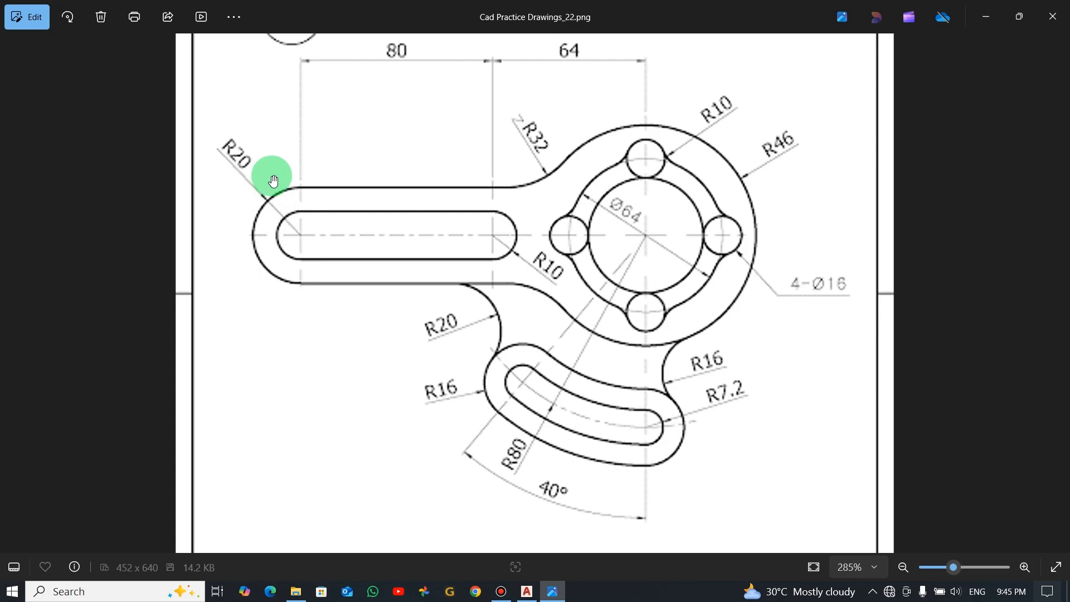
key("alt+Tab")
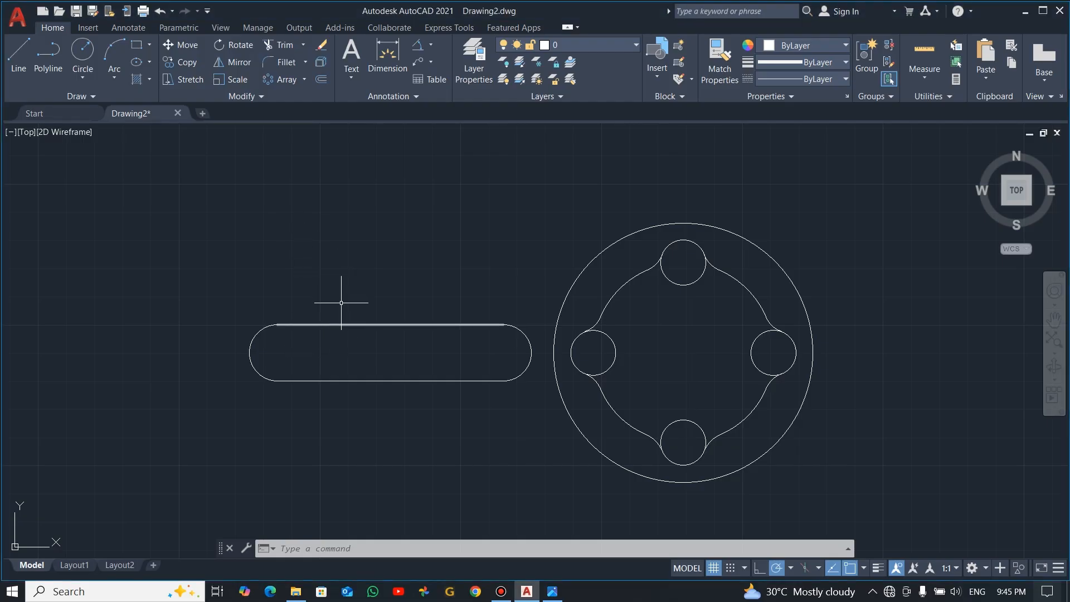
left_click(323, 81)
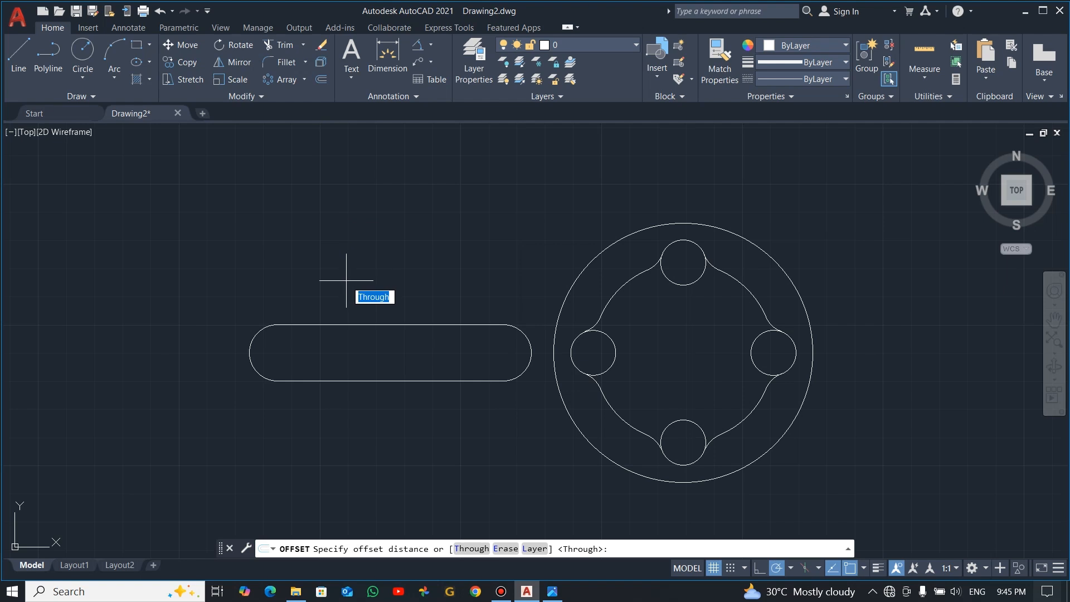
type("10")
key("Return")
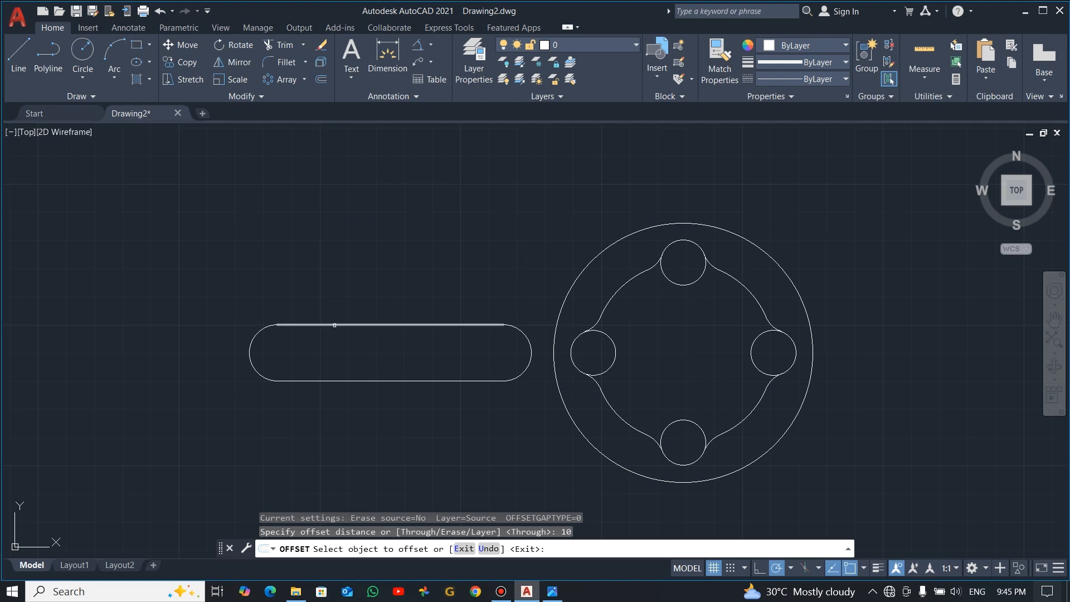
left_click(336, 322)
left_click(346, 270)
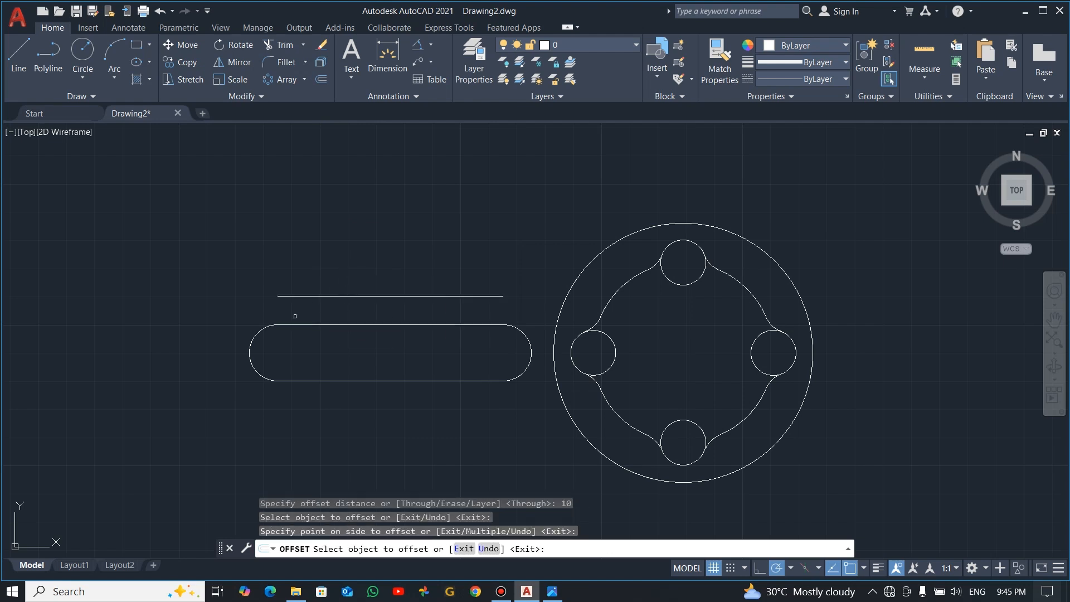
left_click(261, 330)
left_click(238, 302)
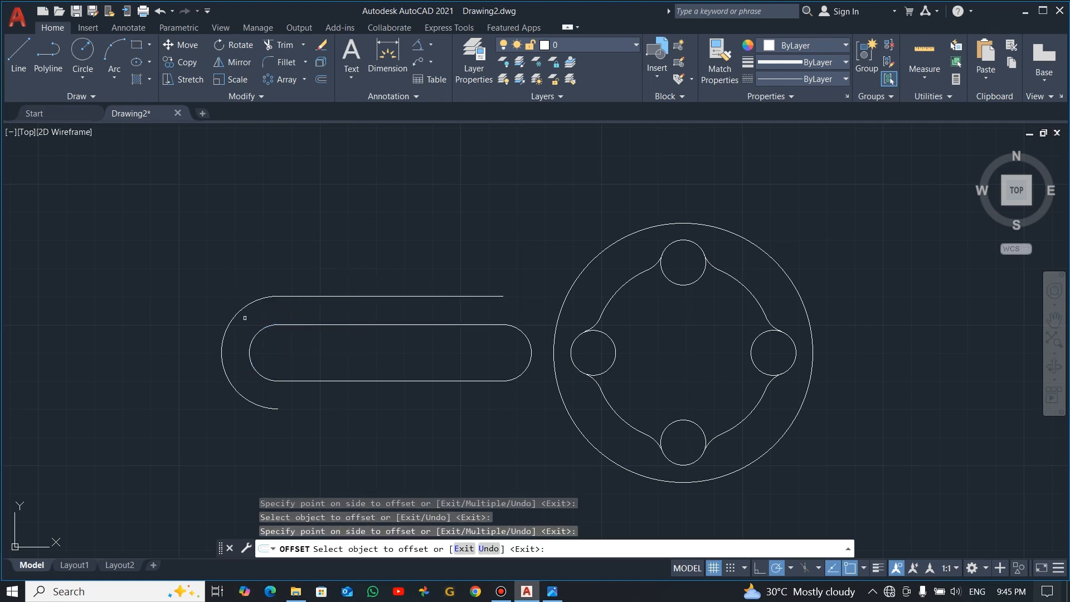
left_click(299, 382)
left_click(308, 437)
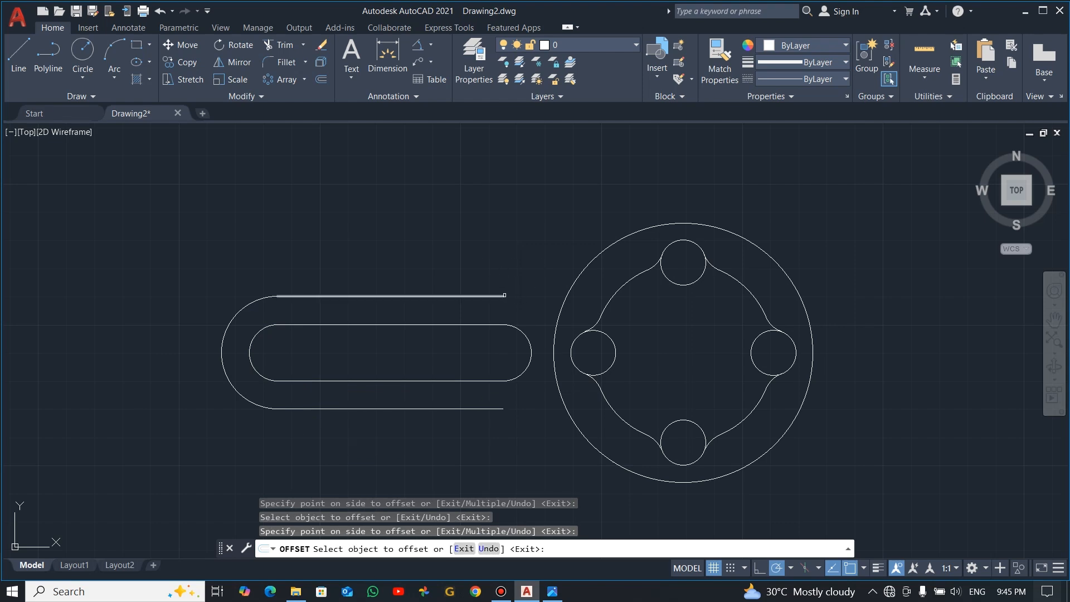
Draw a radius 32 circle tangent to the arm's upper outer line and the upper left of the large hub circle
key("alt+Tab")
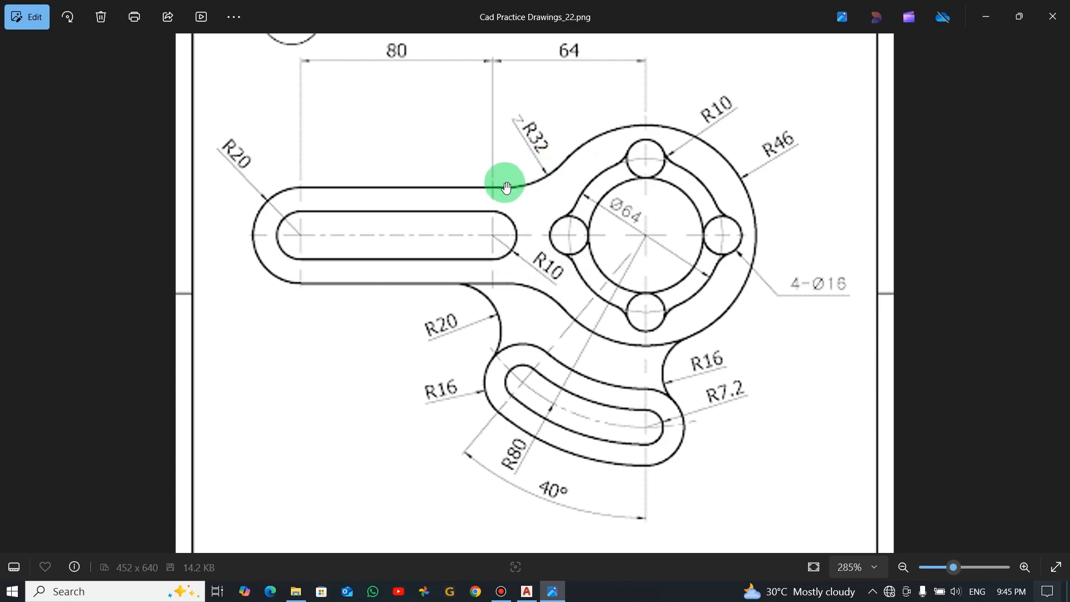
key("alt+Tab")
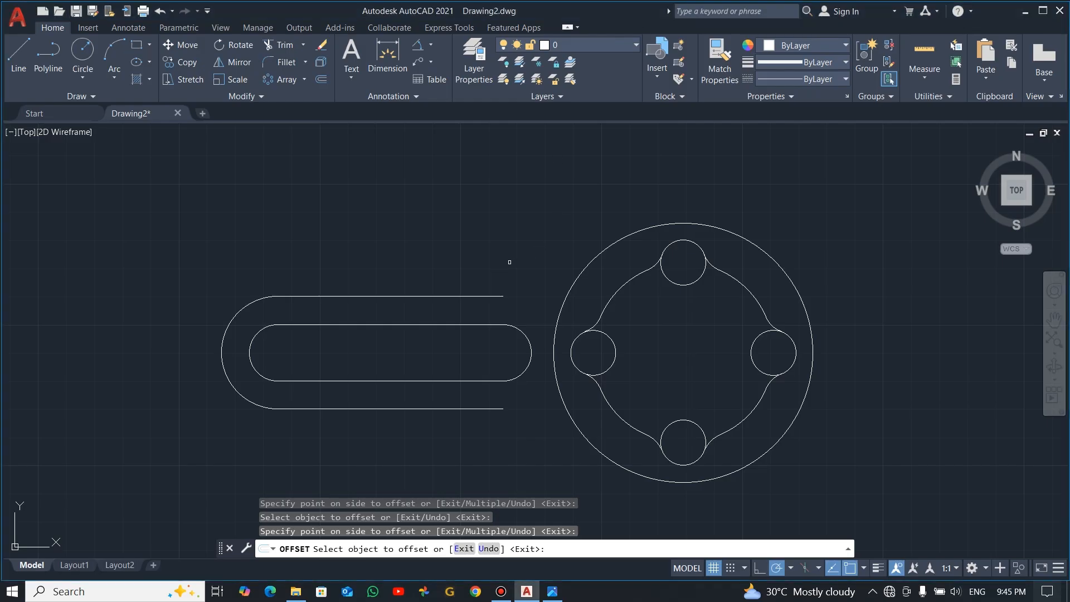
left_click(77, 81)
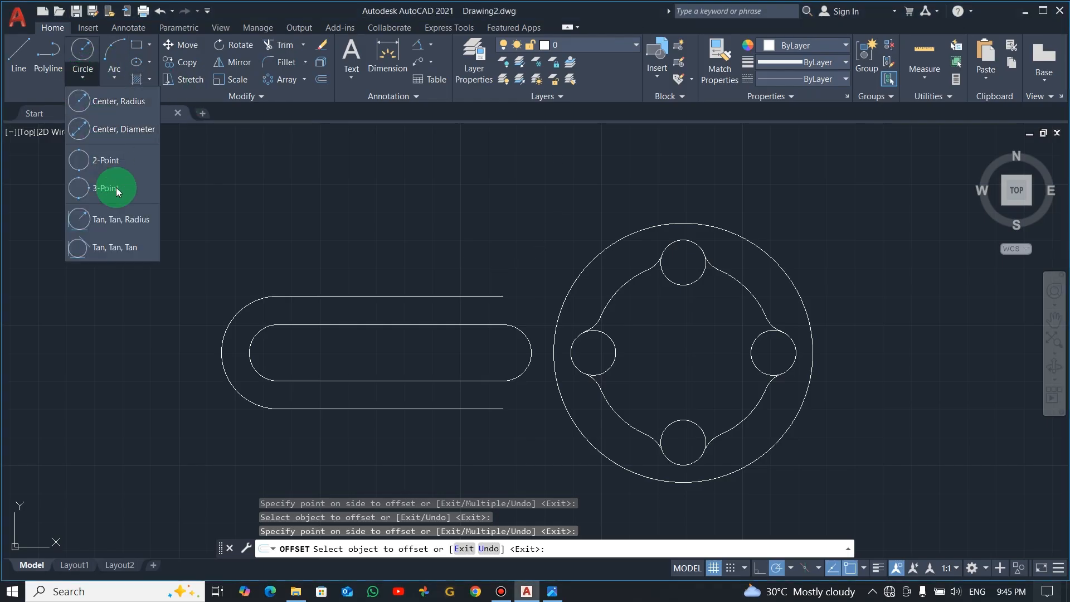
left_click(115, 217)
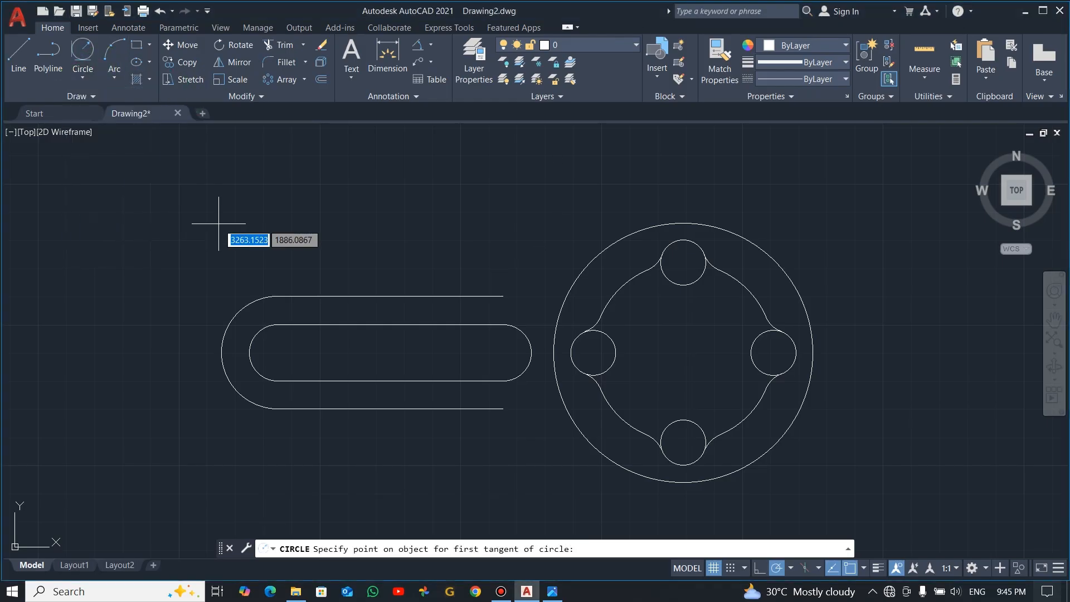
left_click(454, 296)
left_click(586, 256)
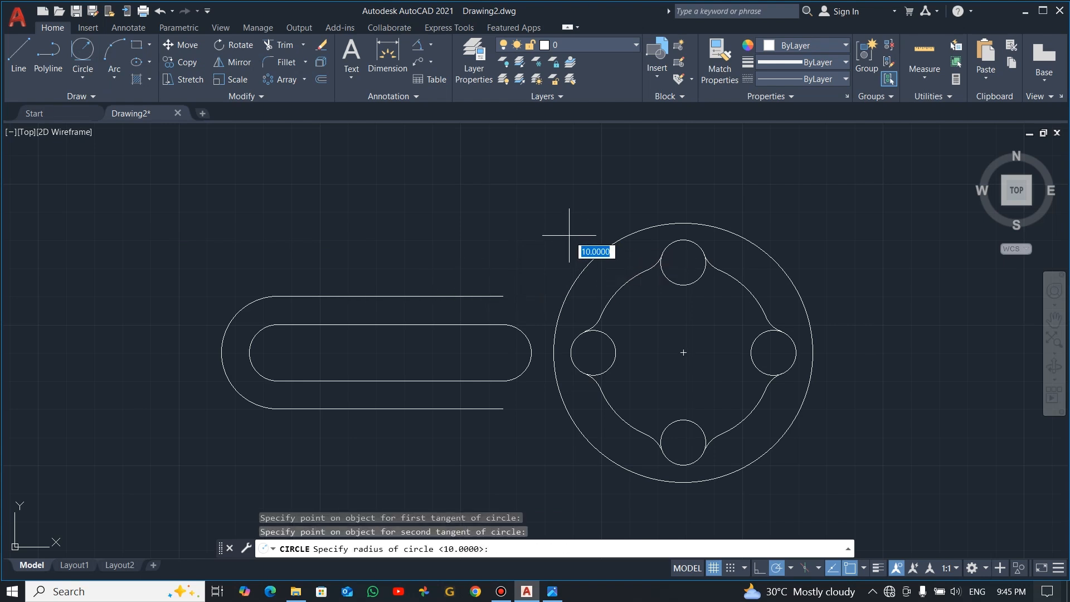
type("32")
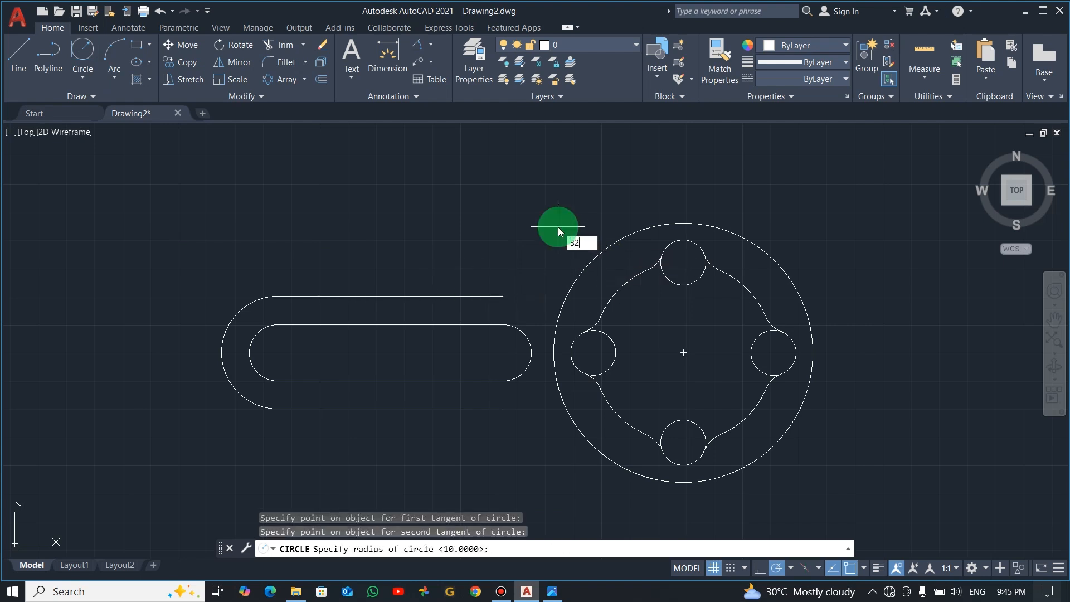
key("Return")
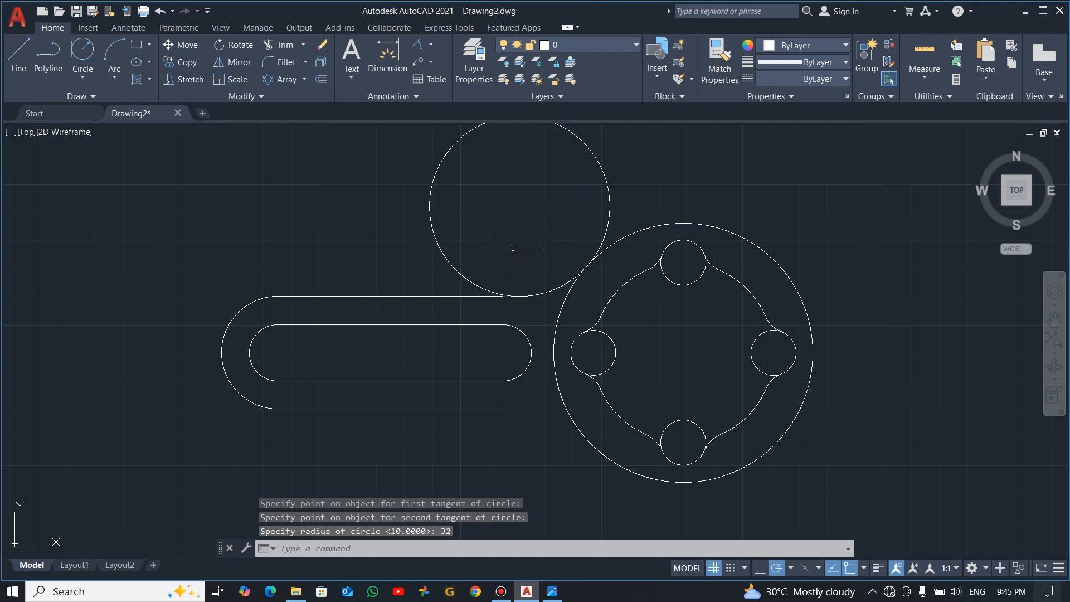
scroll(515, 281, "up", 2)
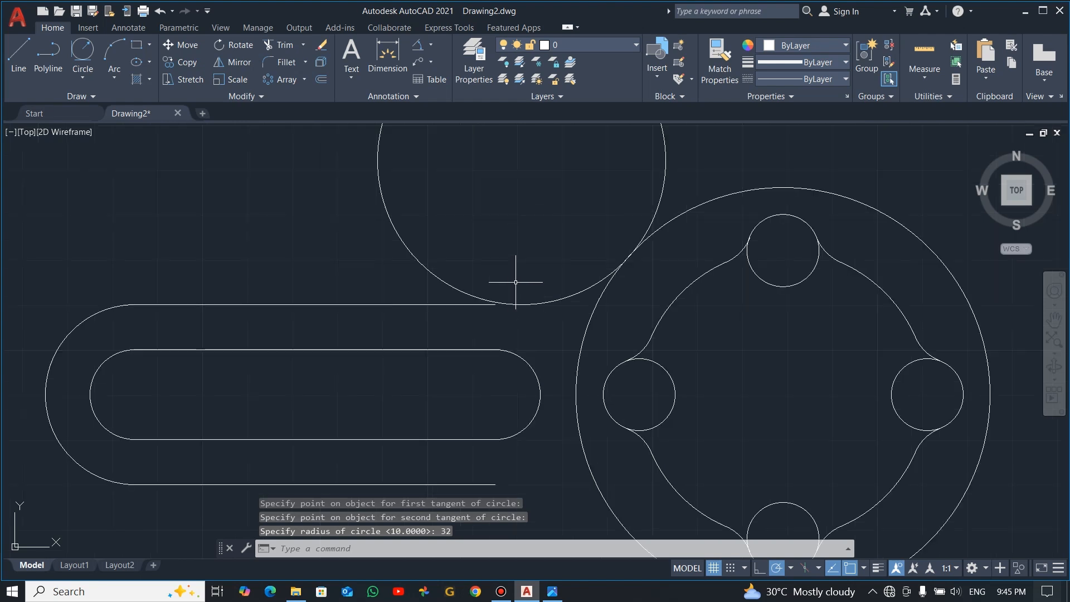
left_click(482, 305)
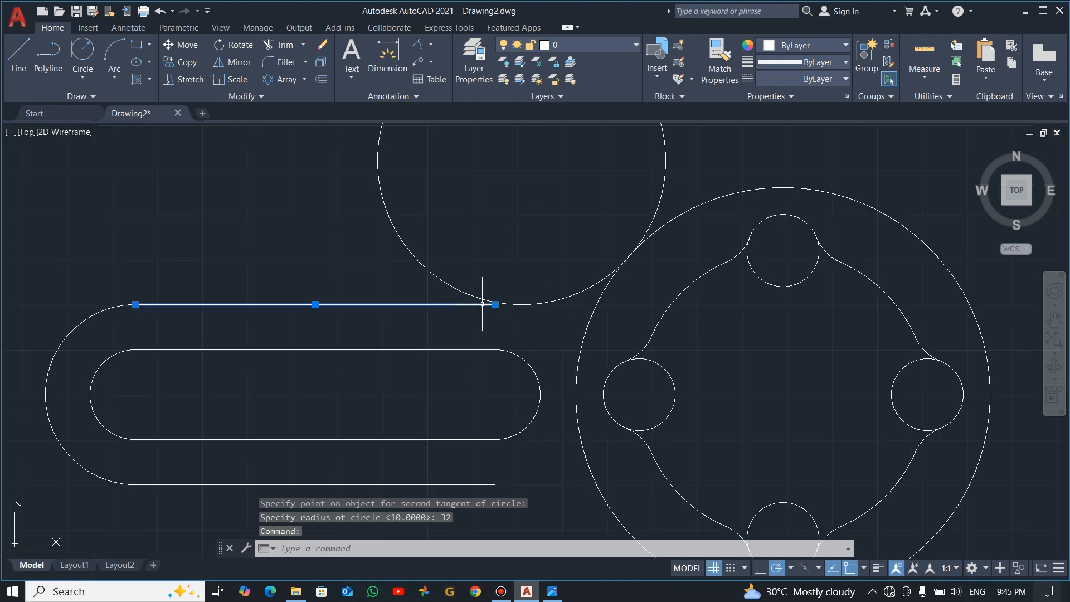
key("Escape")
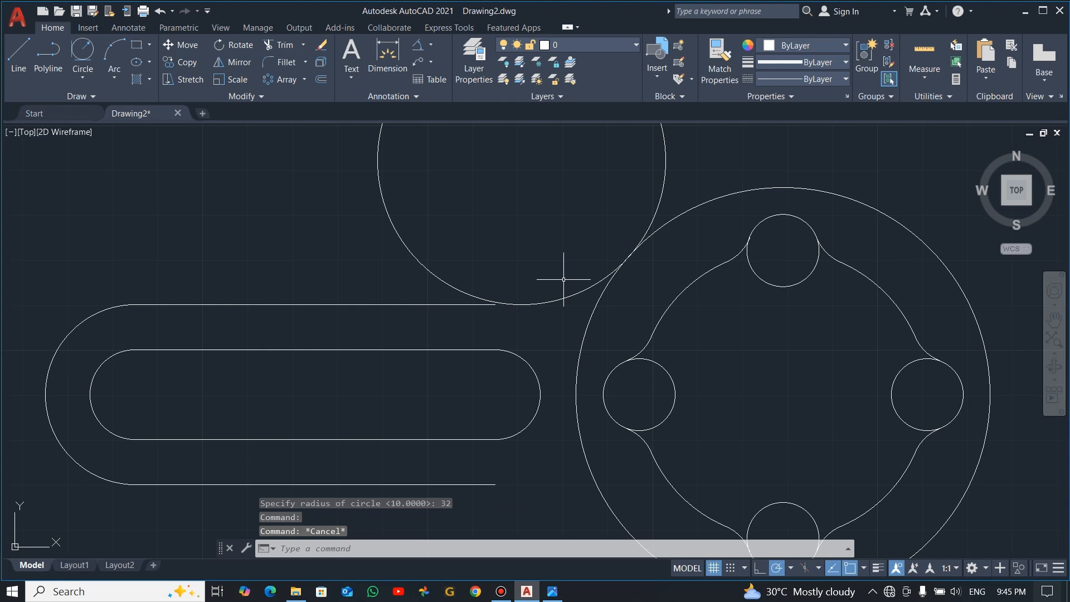
type("tr")
key("Return")
left_click(665, 189)
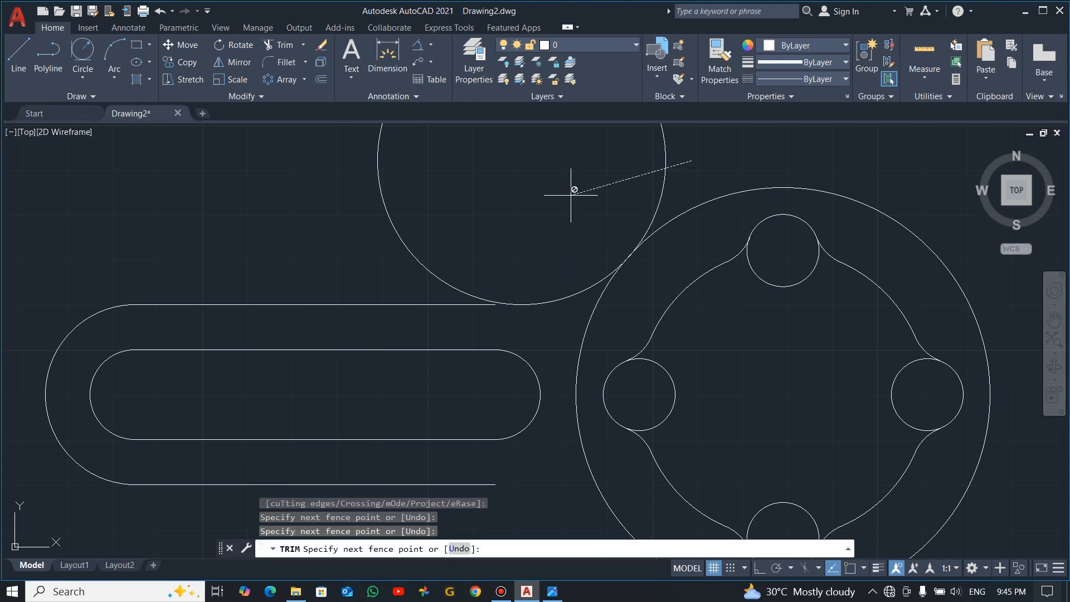
key("Escape")
type("tr")
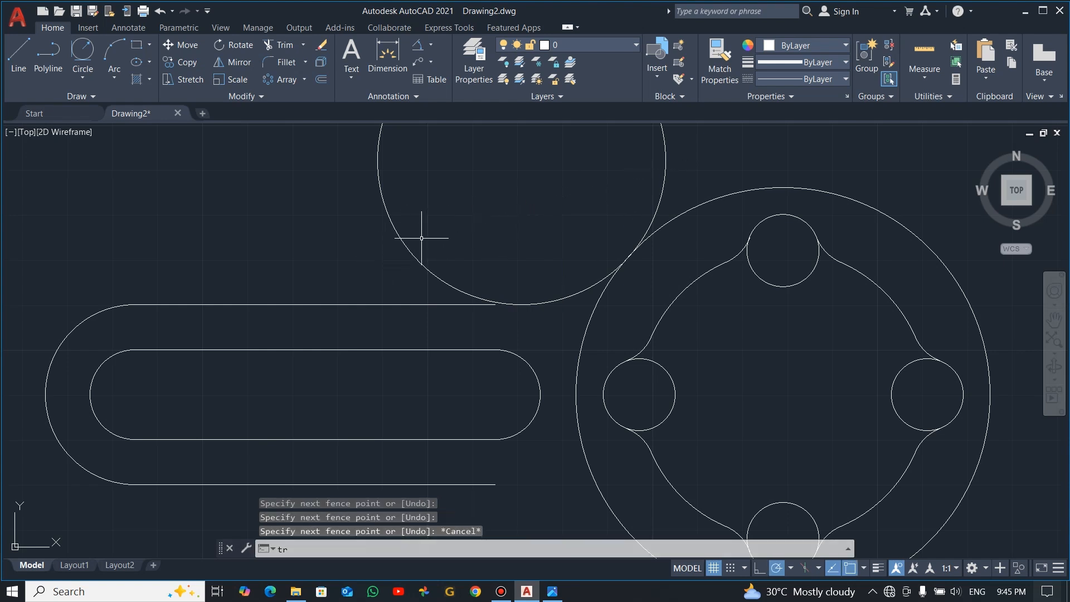
key("Return")
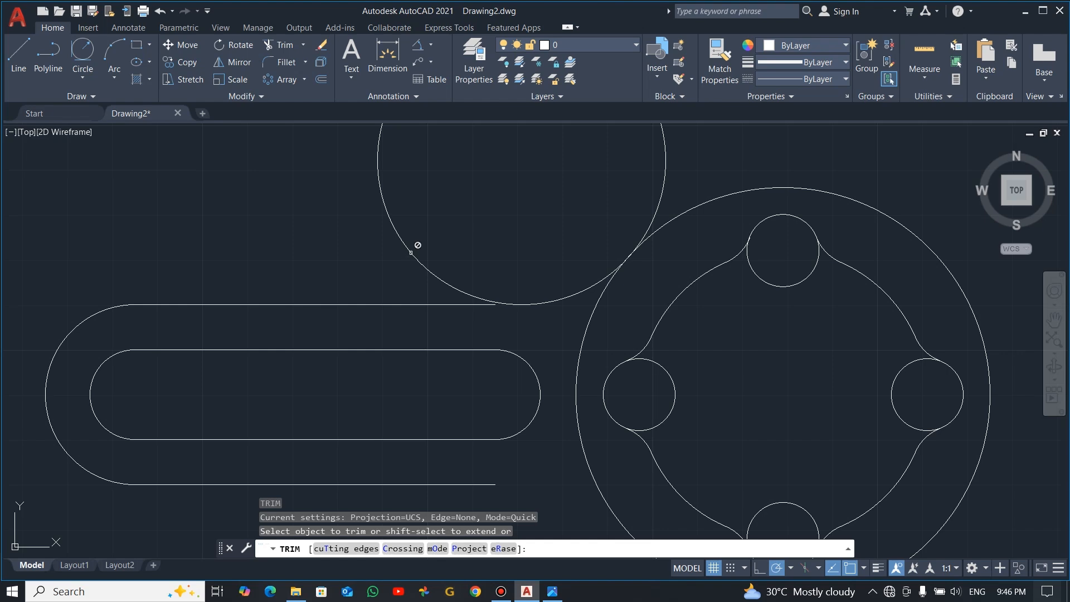
key("Escape")
scroll(493, 301, "up", 6)
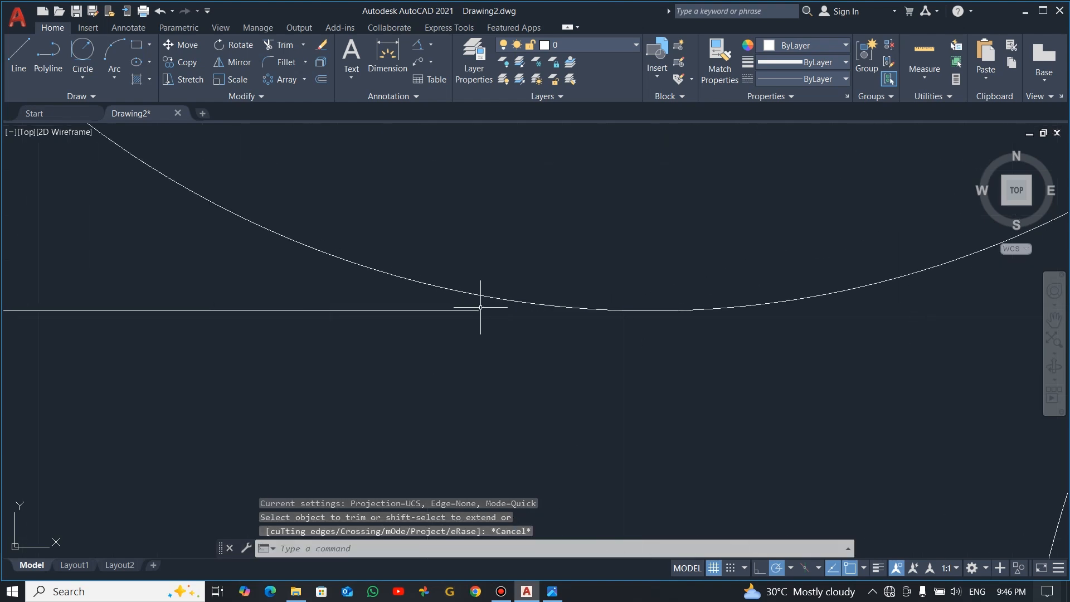
scroll(481, 308, "down", 7)
key("Escape")
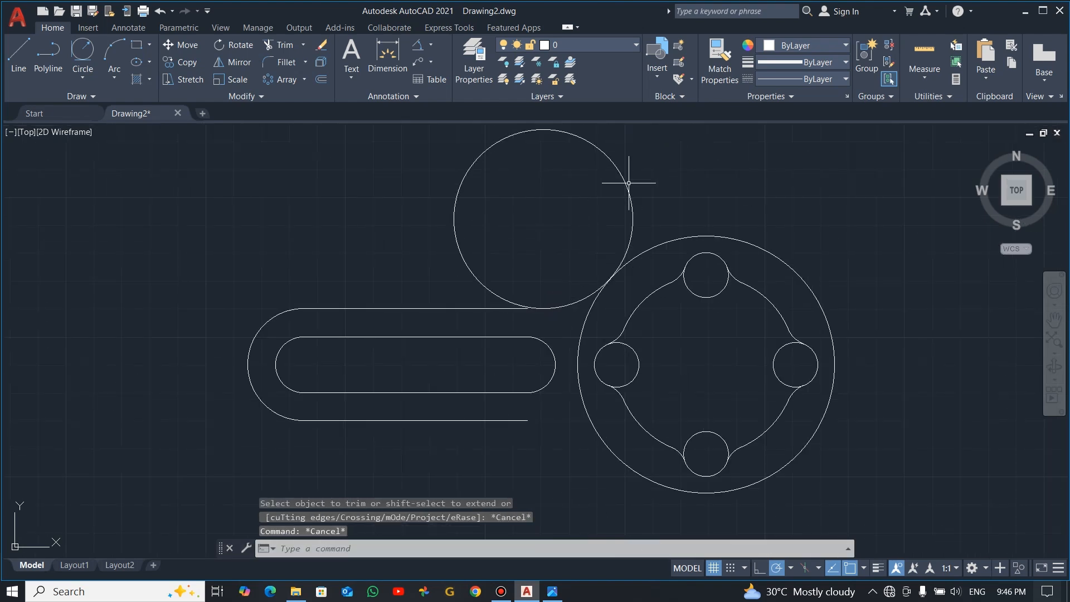
Delete the radius 32 circle above the arm
left_click(641, 160)
left_click(559, 212)
key("Delete")
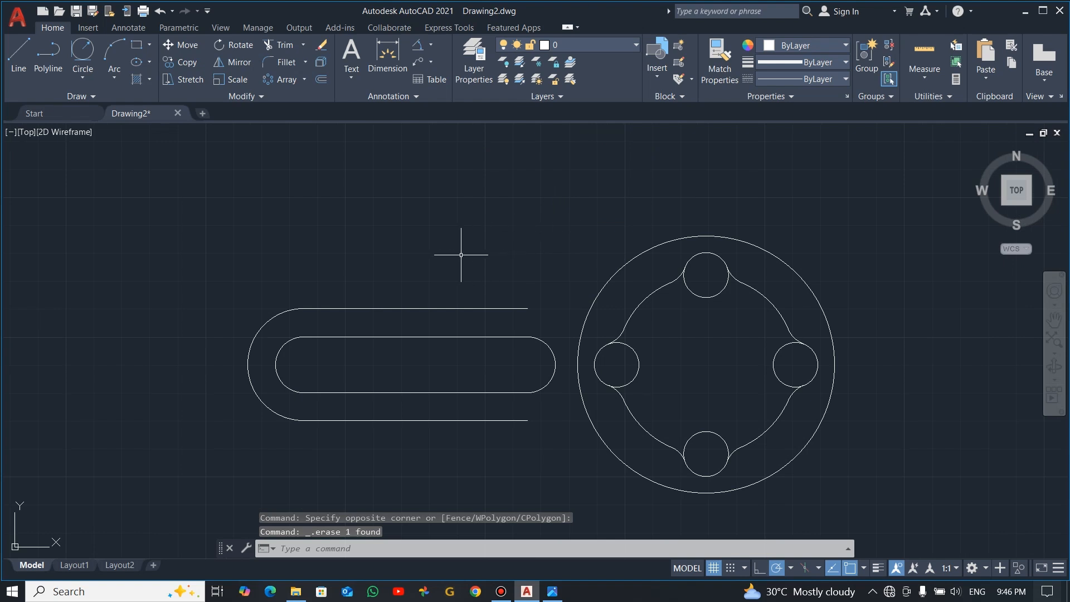
Stretch the arm's upper outer line toward the hub by about 9 and draw a radius 32 circle tangent to it and the hub circle
left_click(528, 309)
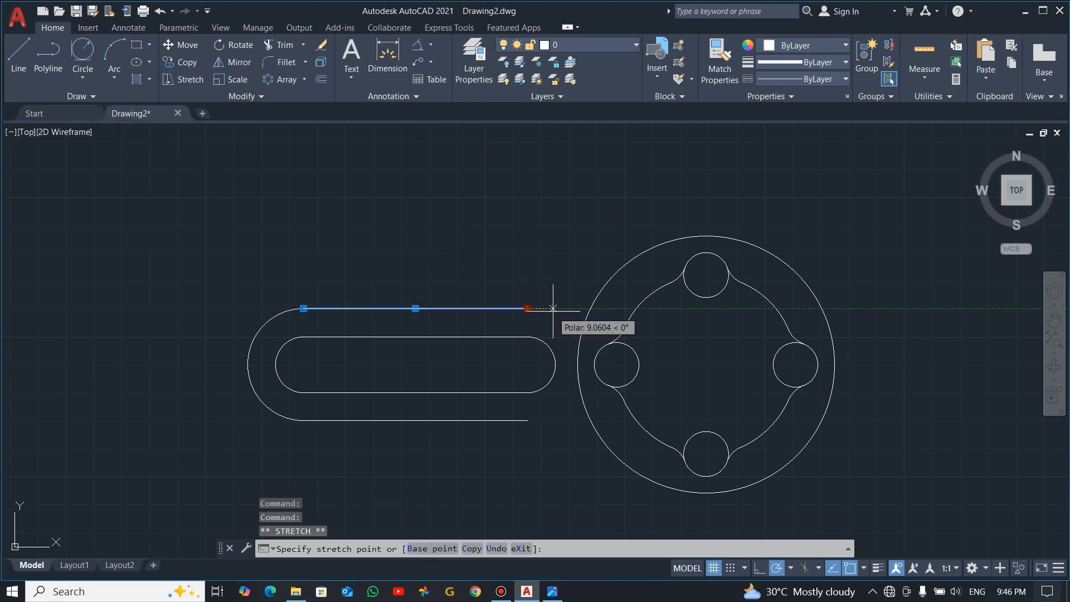
key("Escape")
left_click(77, 61)
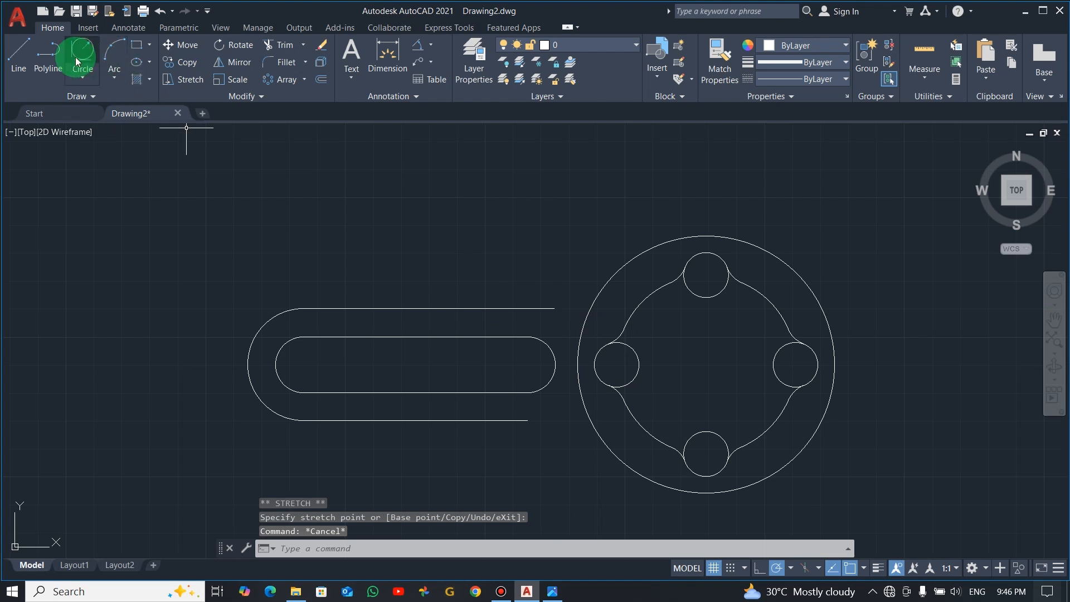
left_click(471, 308)
left_click(620, 262)
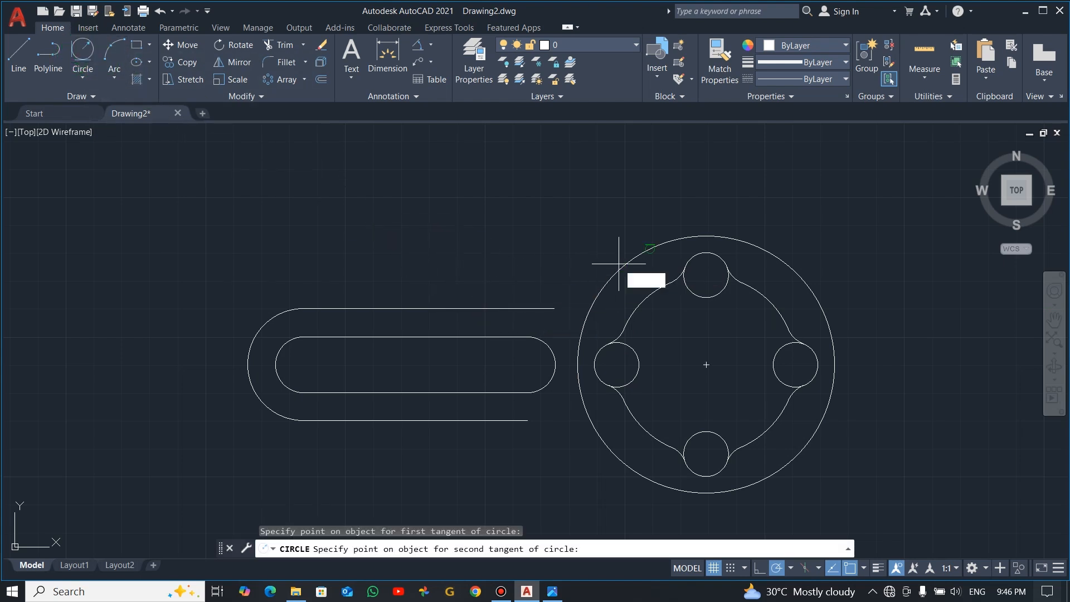
type("32")
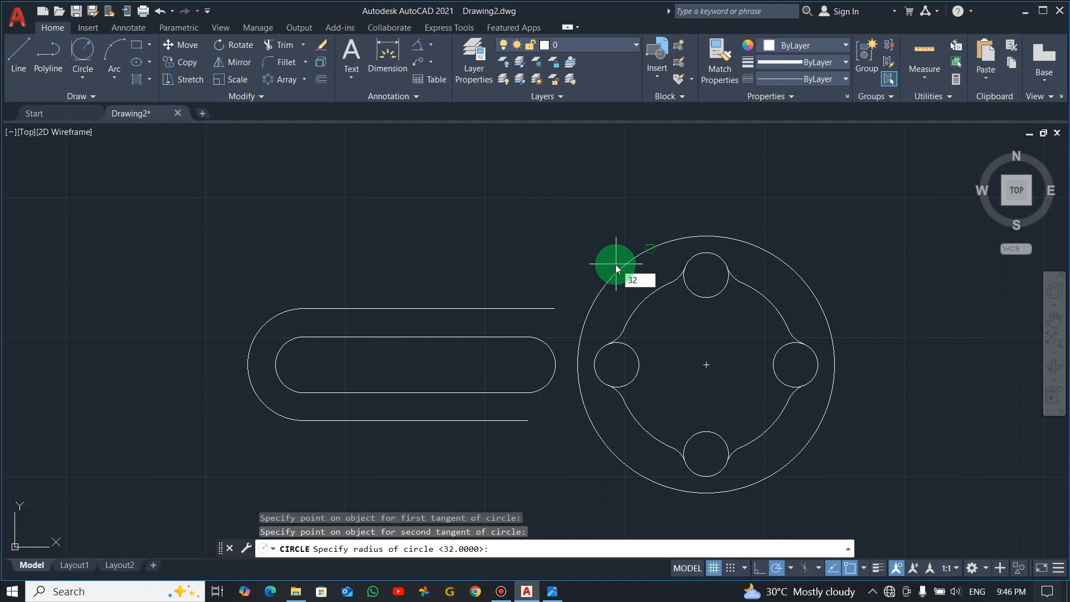
key("Return")
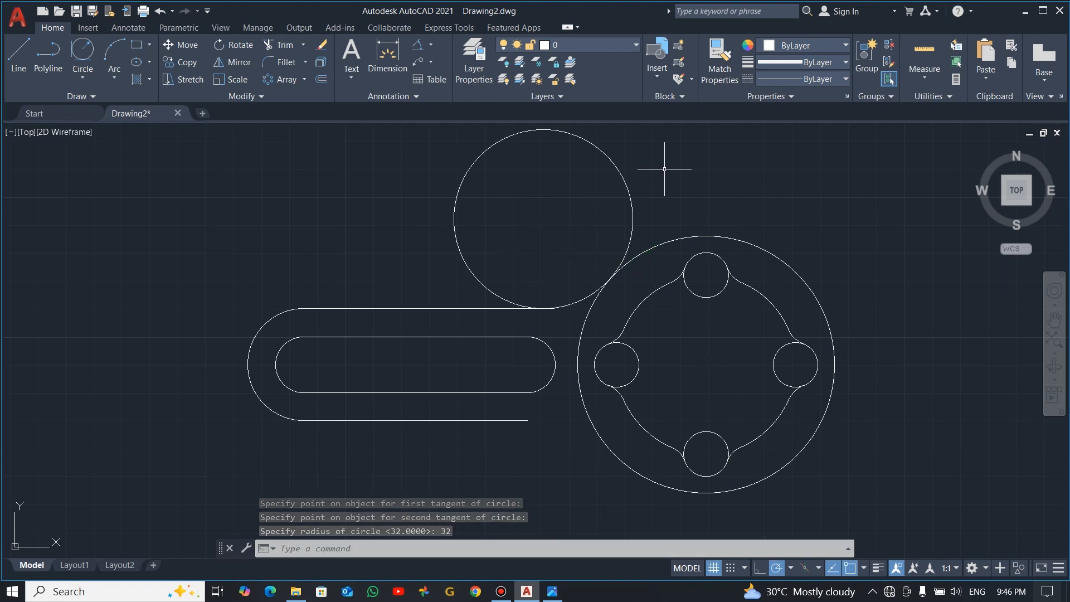
Undo the last tangent circle and the stretch of the arm's upper outer line
key("Escape")
key("ctrl+z")
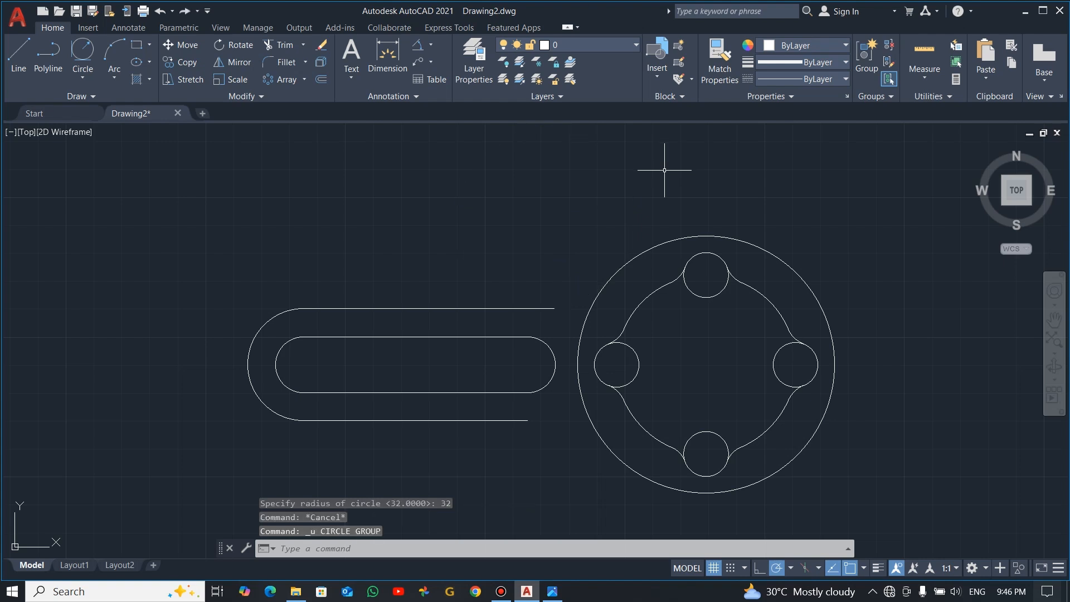
key("ctrl+z")
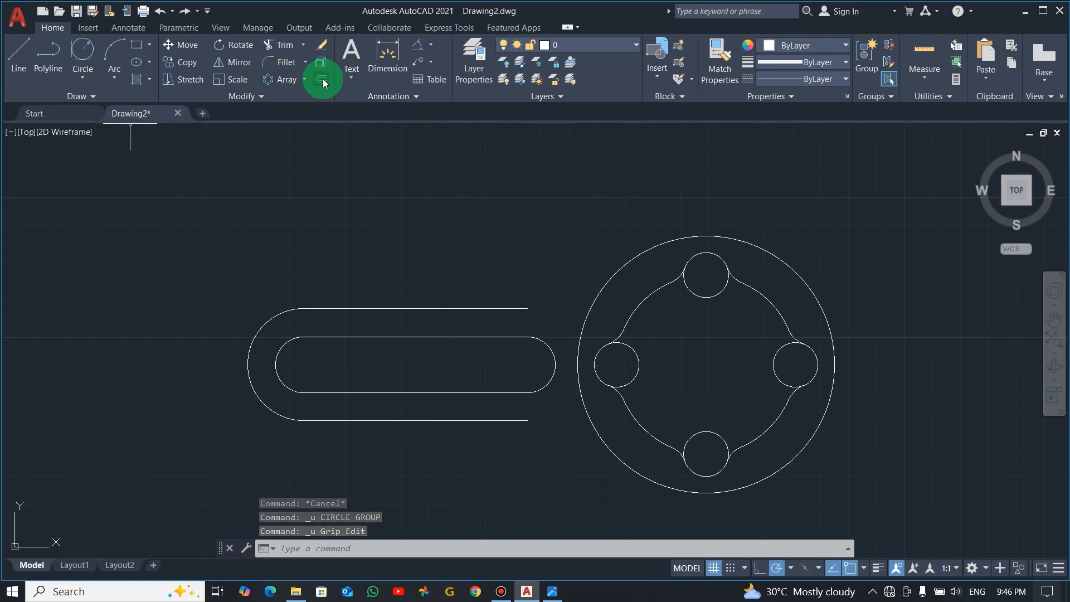
Fillet the arm's upper outer line to the large hub circle with a radius of 32
left_click(286, 63)
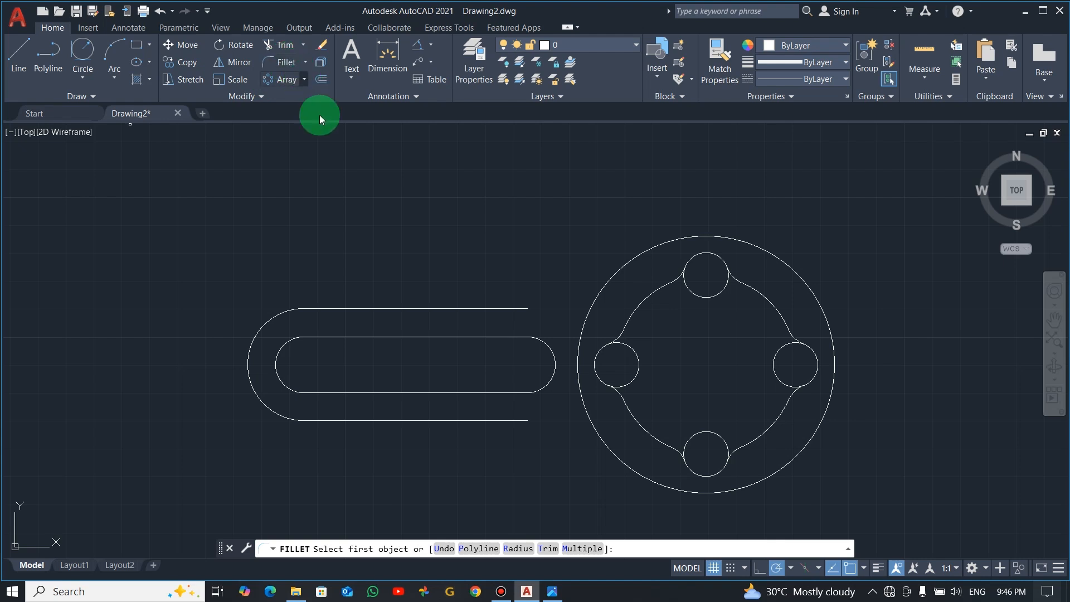
left_click(514, 548)
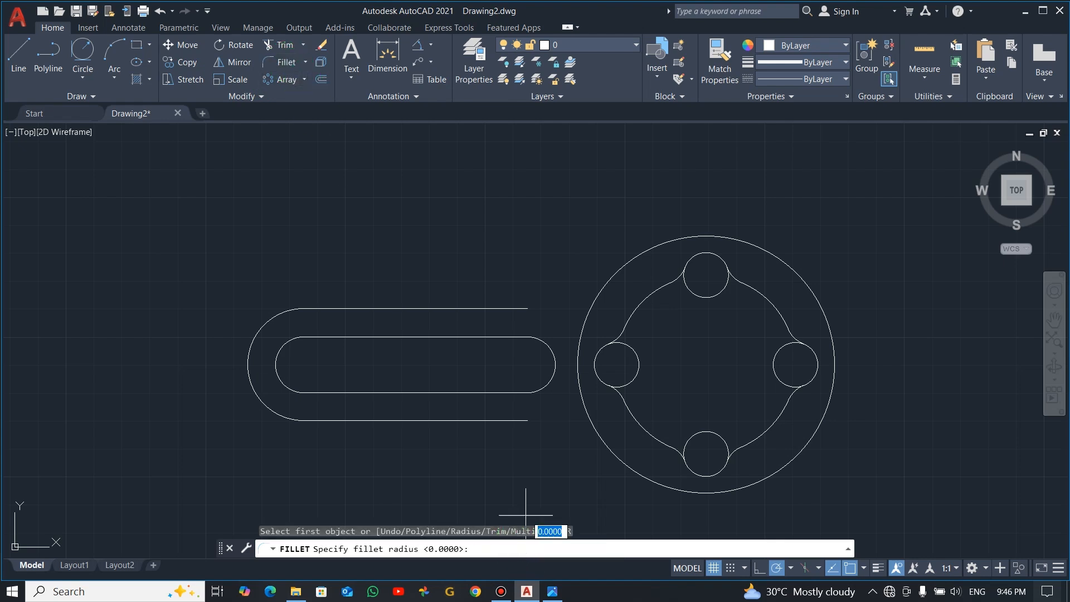
type("32")
key("Return")
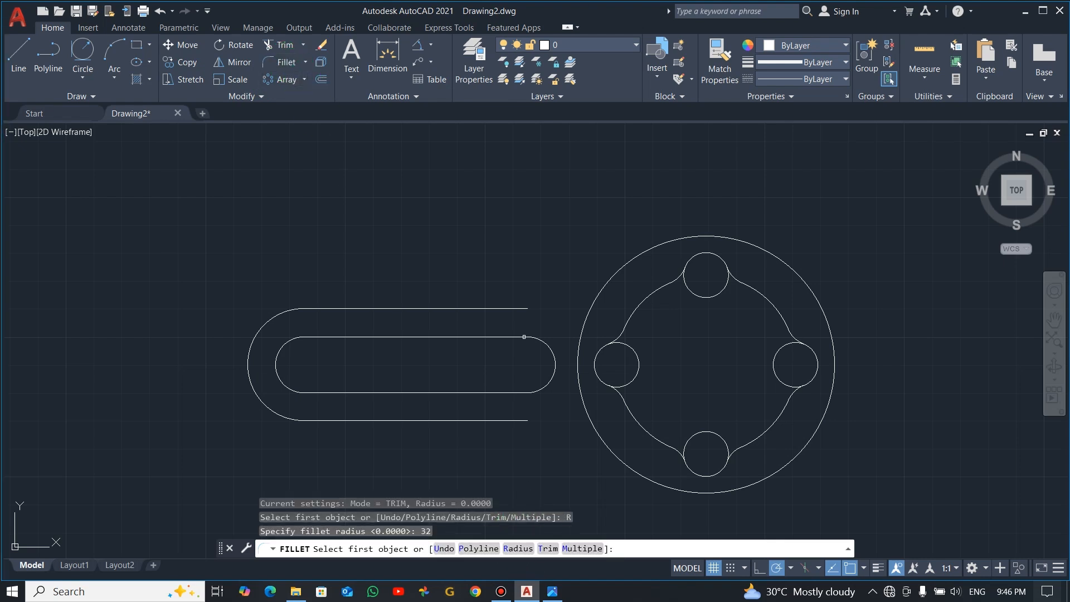
left_click(508, 308)
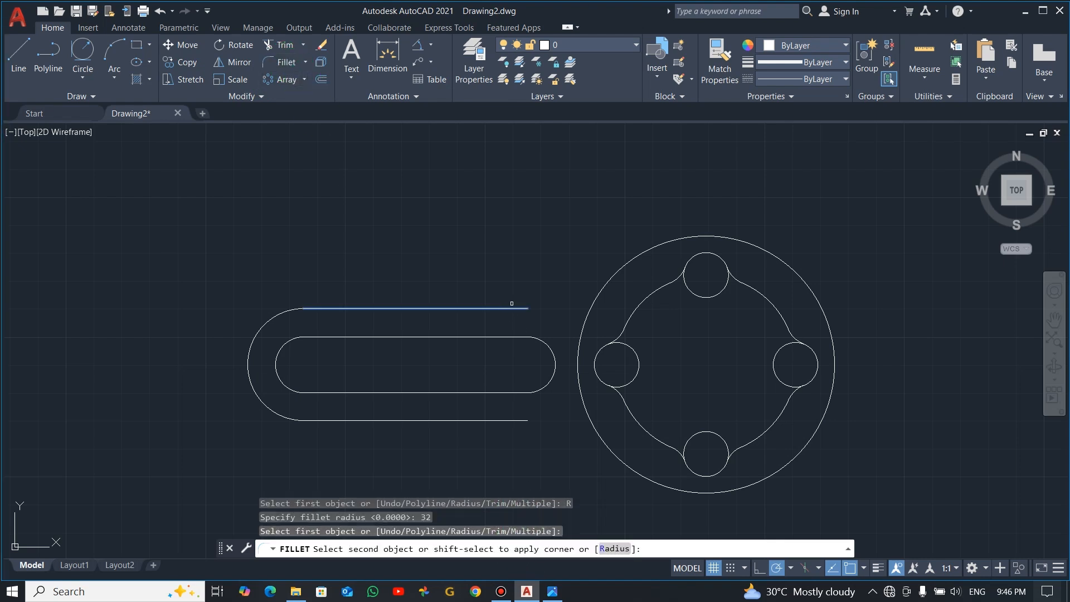
left_click(619, 270)
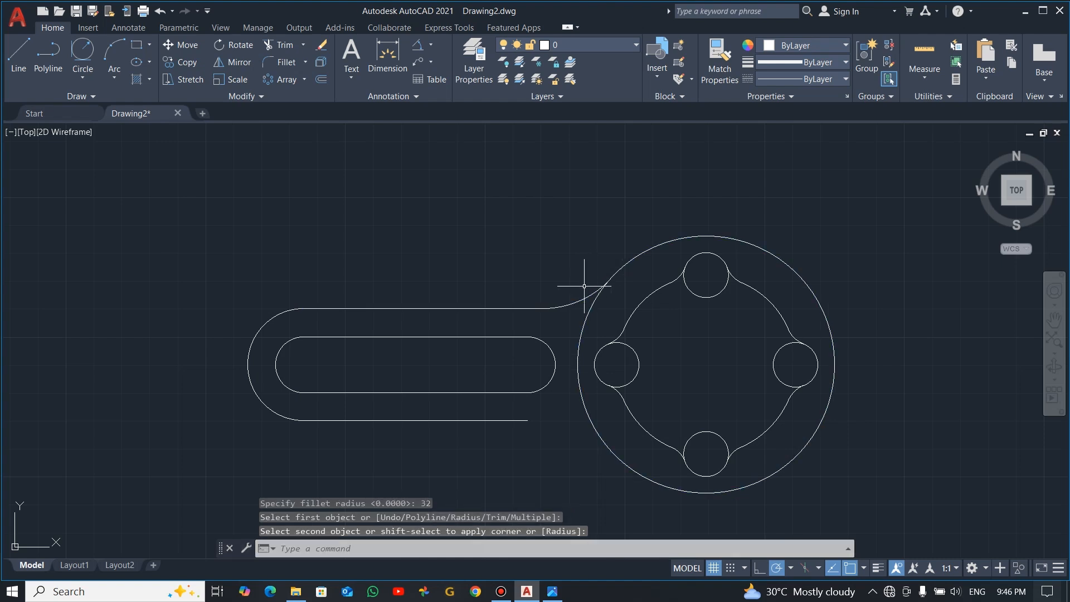
Fillet the arm's lower outer line to the large hub circle, keeping the fillet radius of 32
key("alt+Tab")
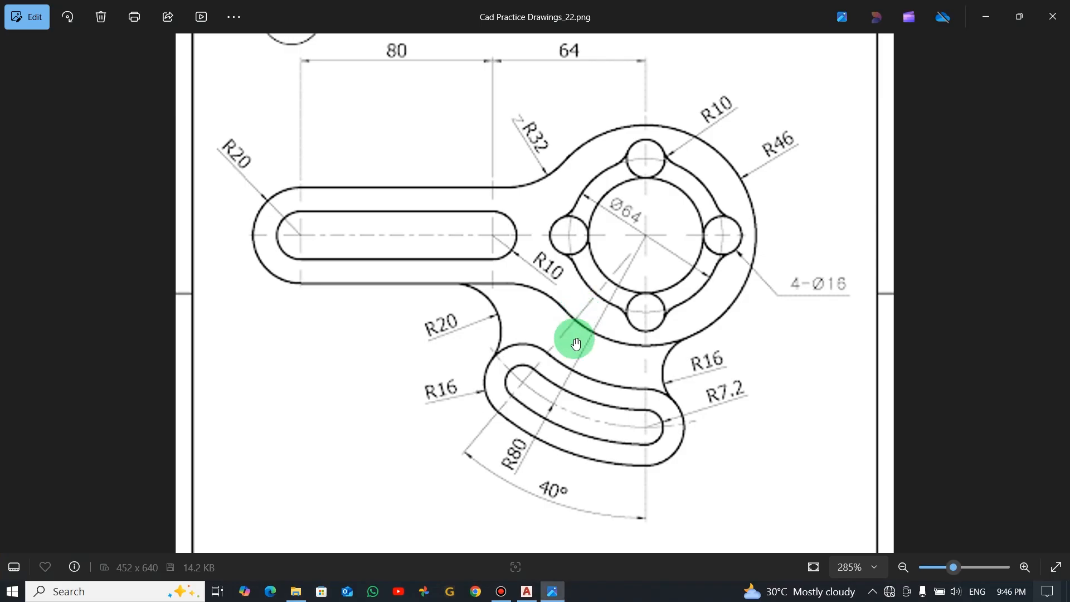
key("alt+Tab")
left_click(546, 317)
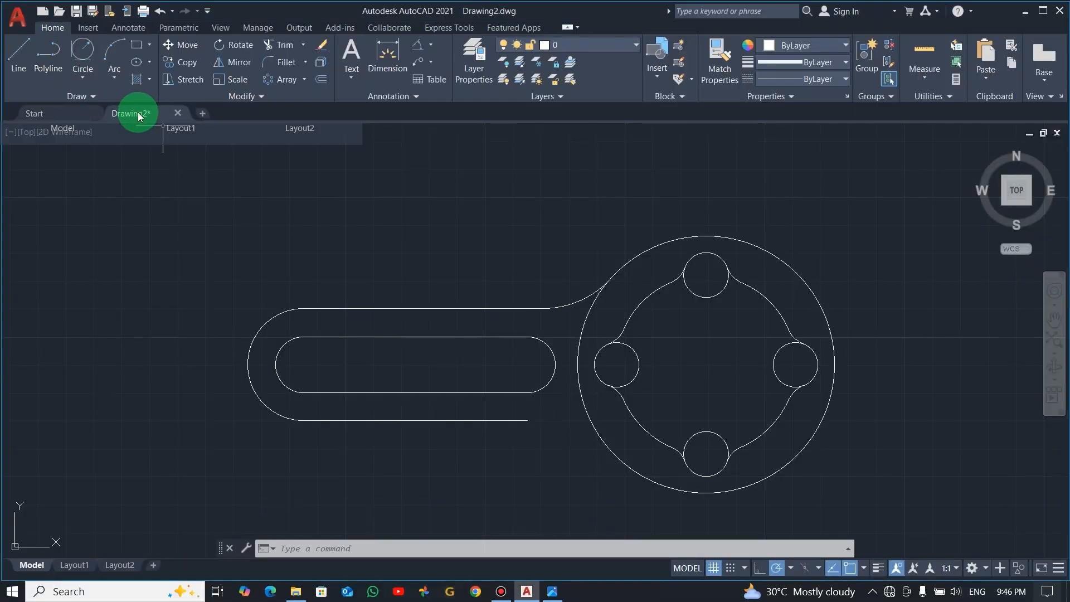
left_click(285, 62)
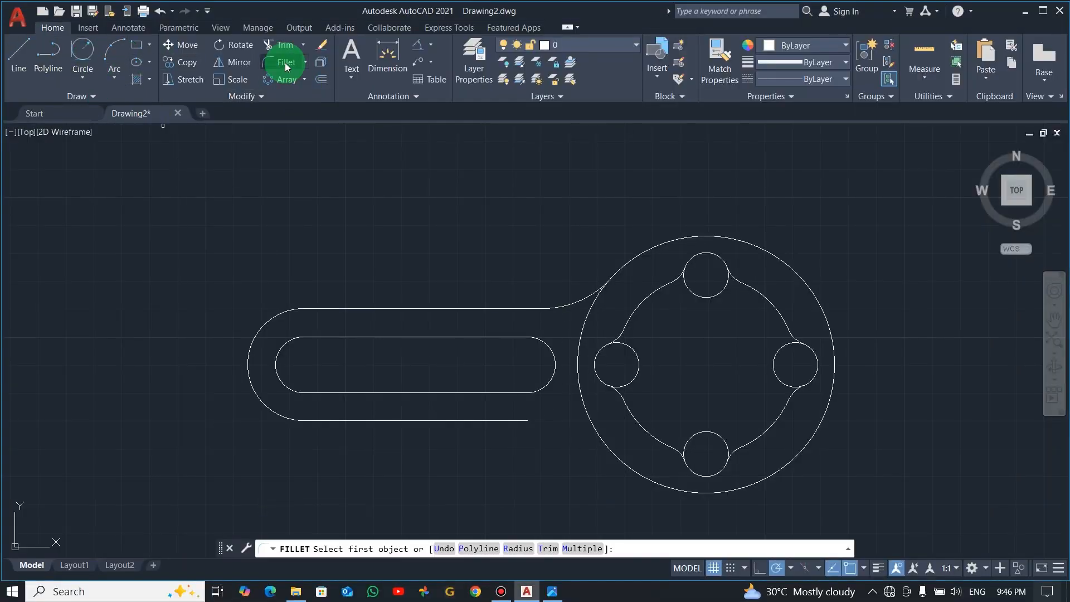
left_click(518, 549)
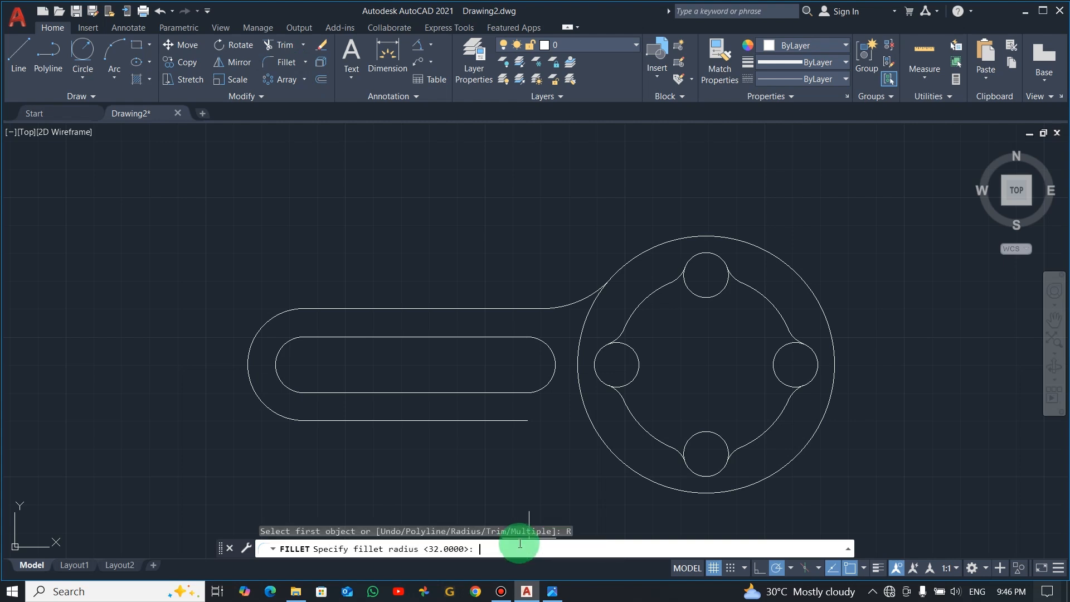
key("Return")
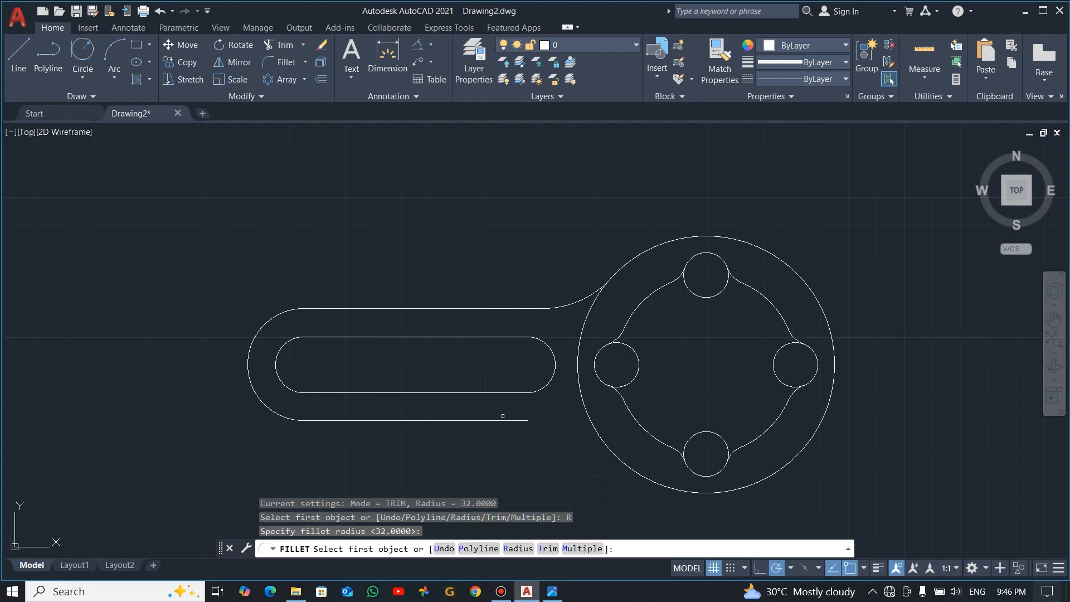
left_click(513, 419)
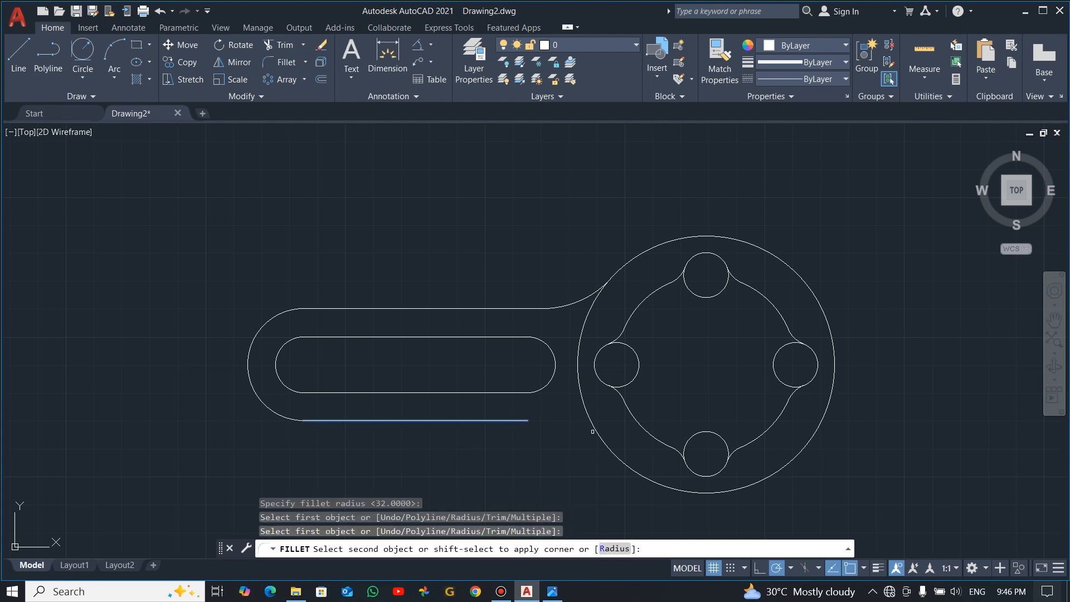
left_click(594, 432)
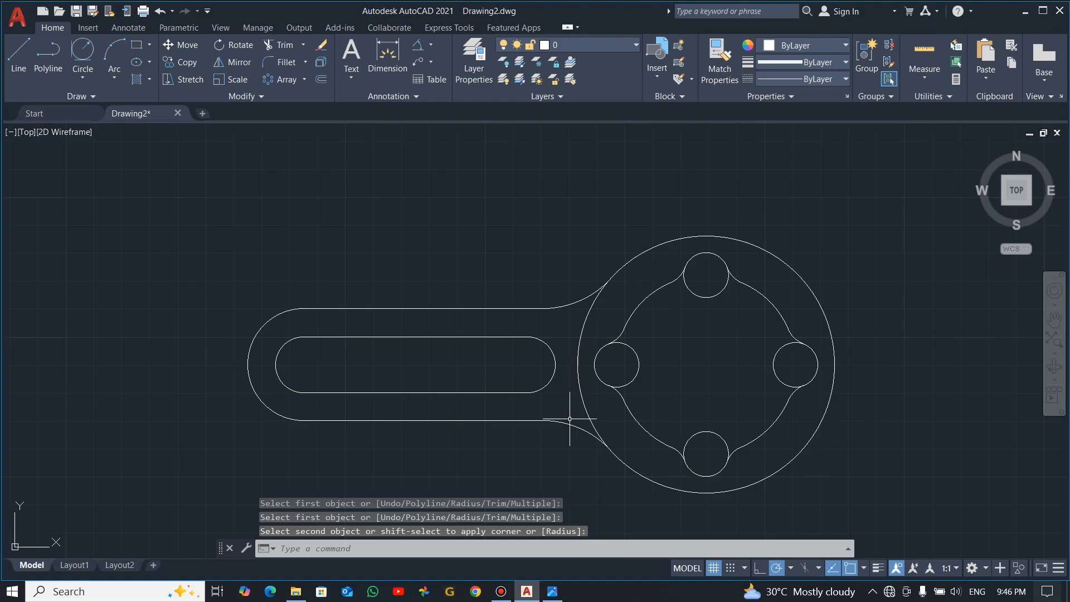
Draw a vertical construction line from the hub centre straight down to well below the hub's outer circle
key("alt+Tab")
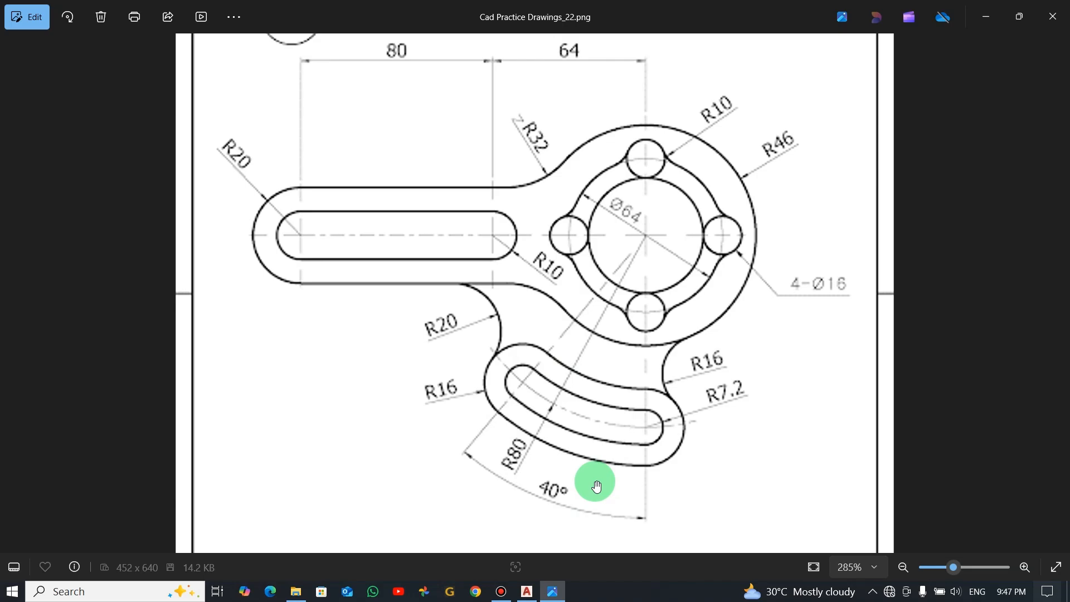
key("alt+Tab")
scroll(698, 417, "down", 2)
middle_click_drag(734, 454, 640, 358)
key("Escape")
left_click(18, 56)
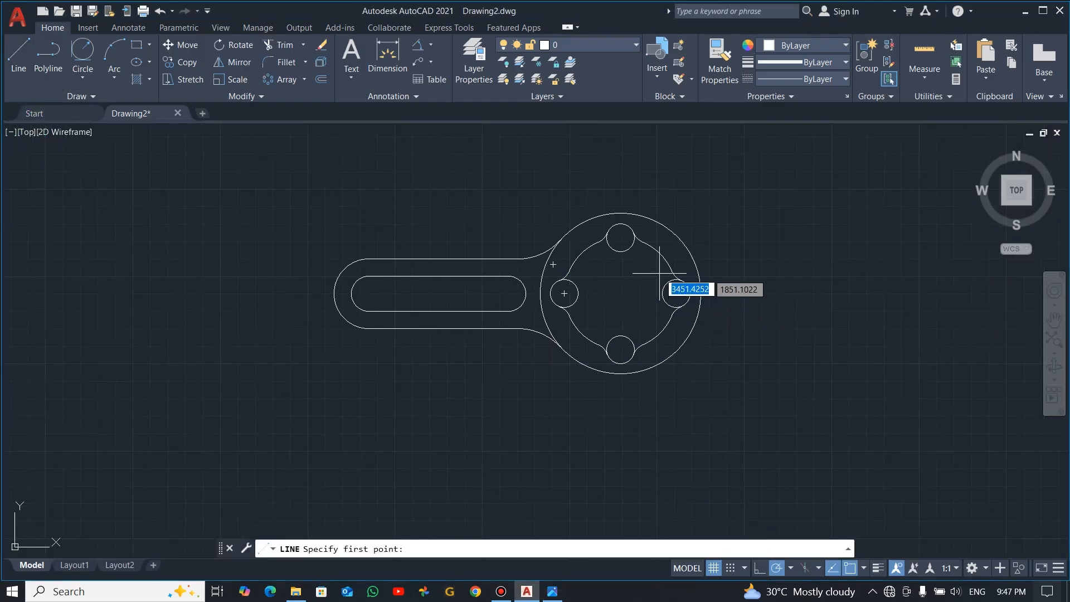
left_click(621, 294)
left_click(622, 509)
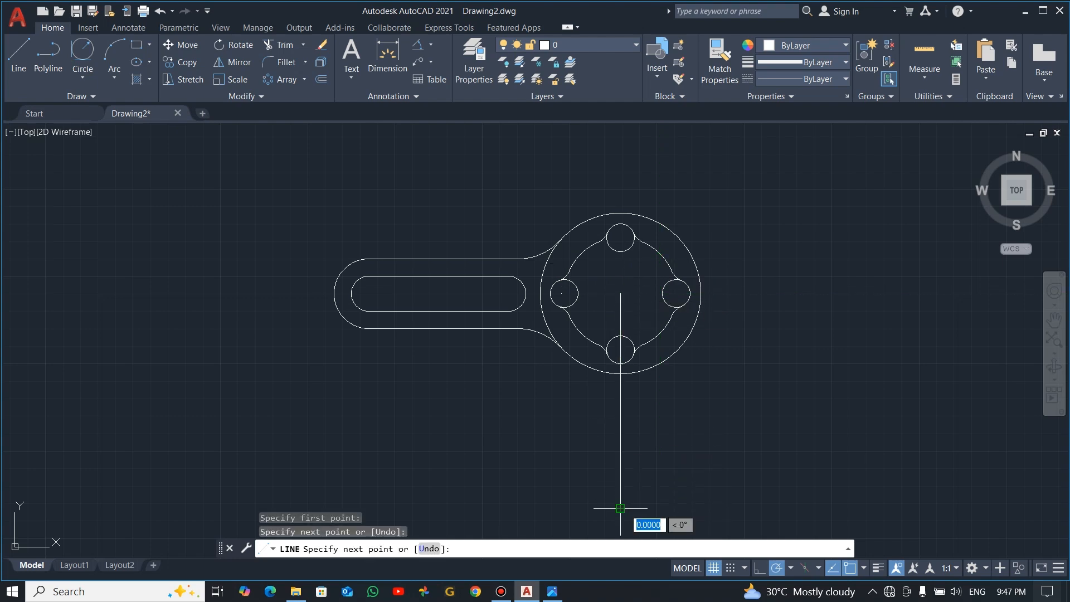
key("Escape")
Draw a construction circle with a radius of 80 centred on the hub centre
key("alt+Tab")
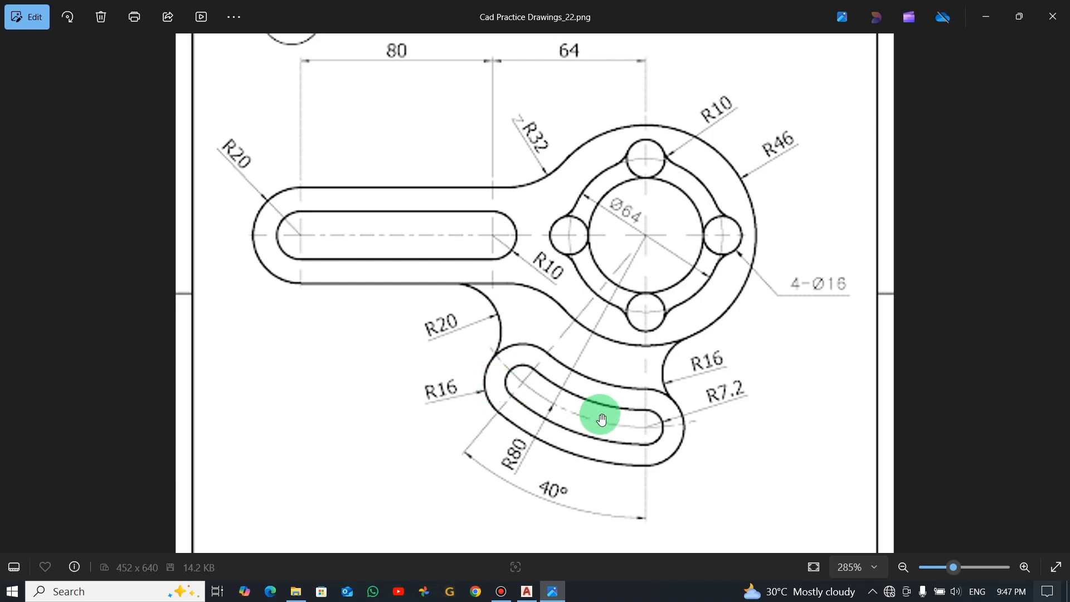
key("alt+Tab")
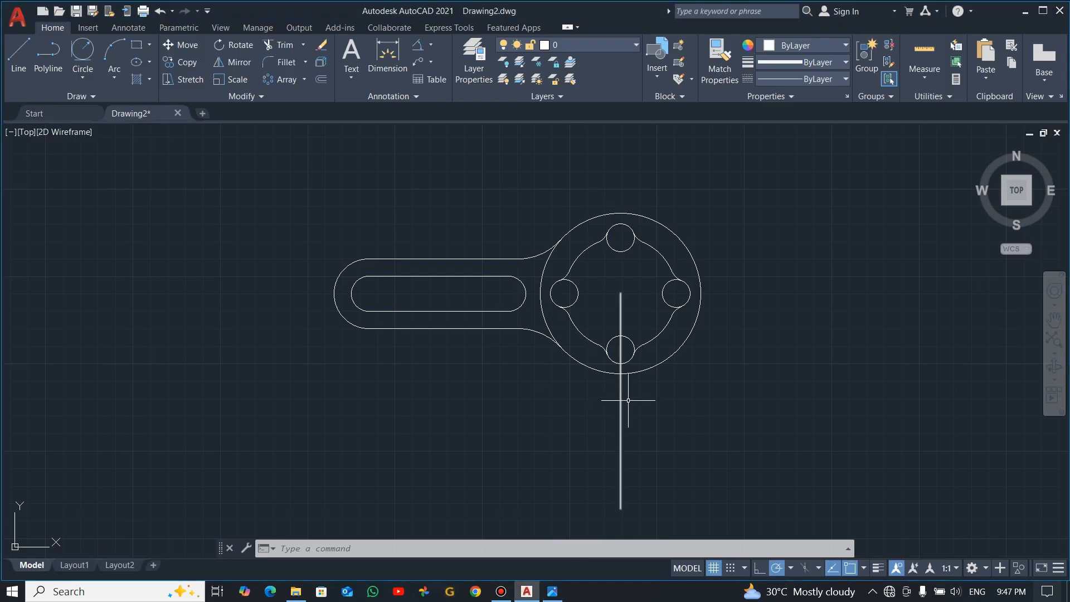
left_click(82, 78)
left_click(117, 127)
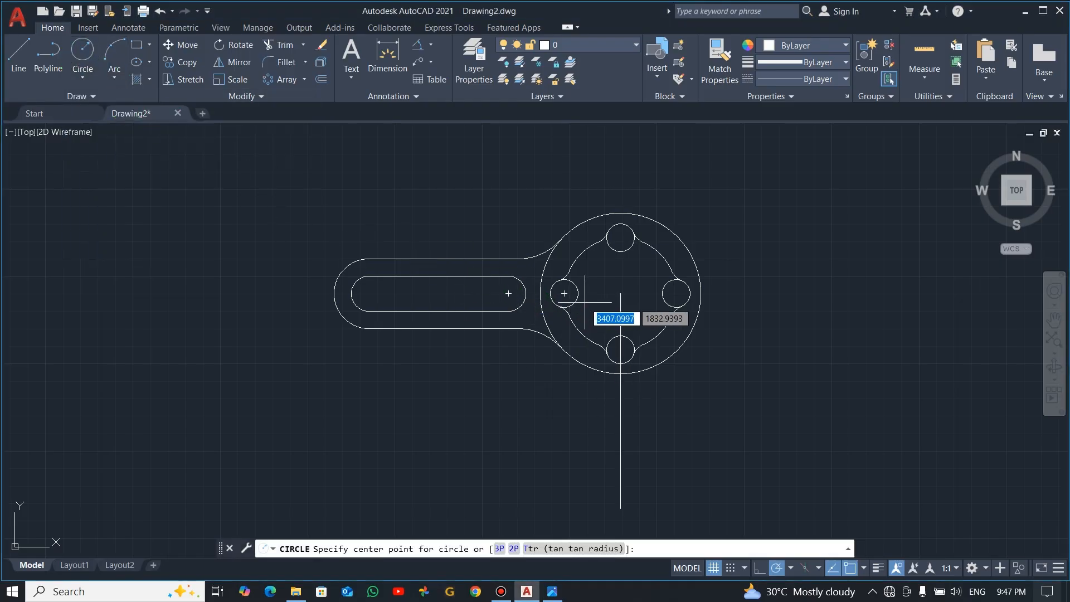
key("alt+Tab")
key("alt+Tab")
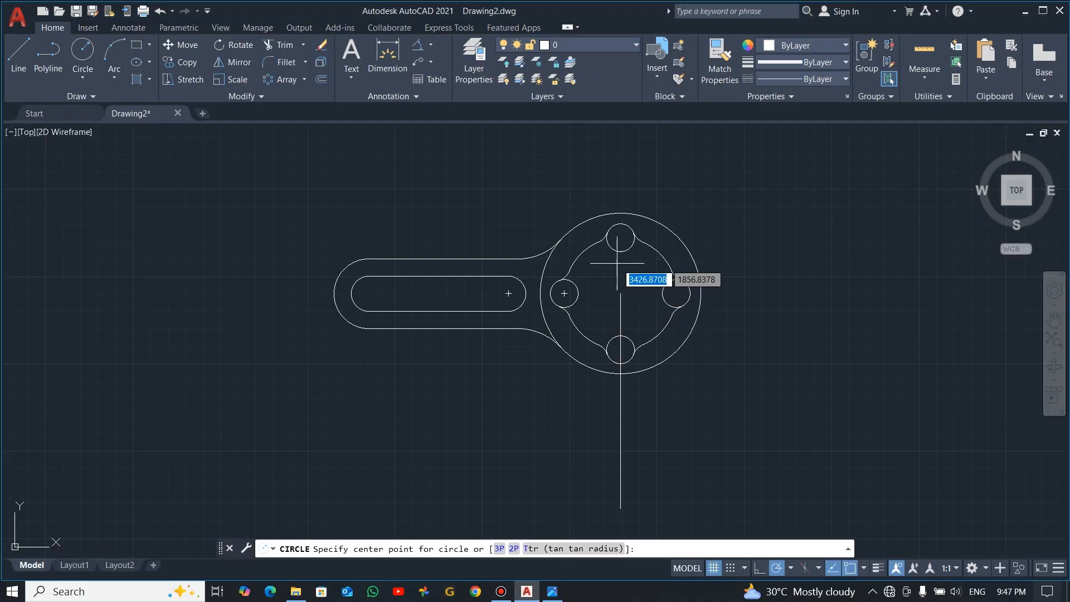
left_click(621, 294)
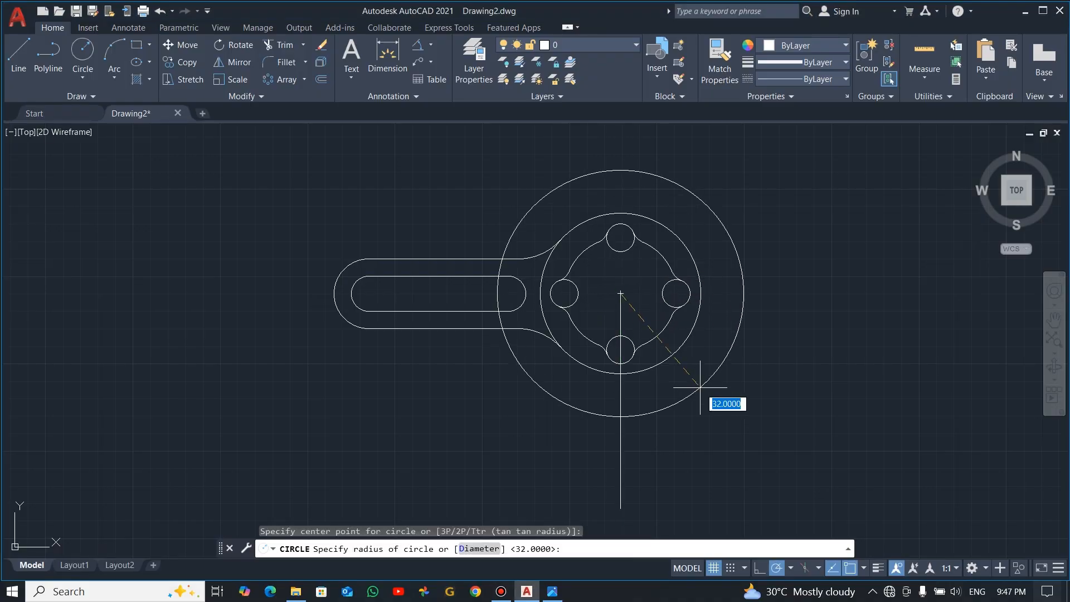
type("80")
key("Return")
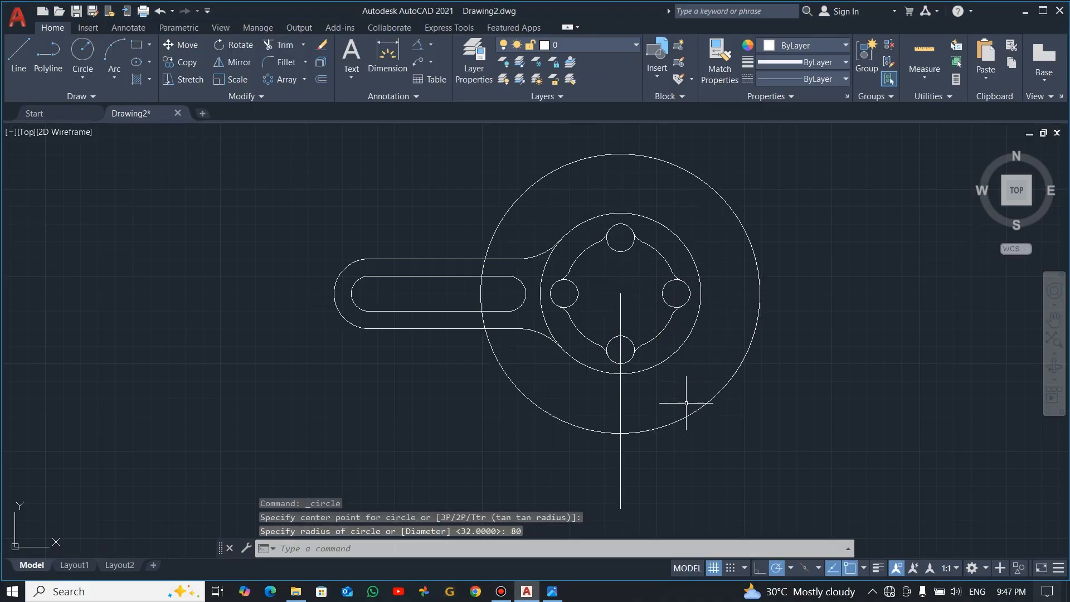
key("alt+Tab")
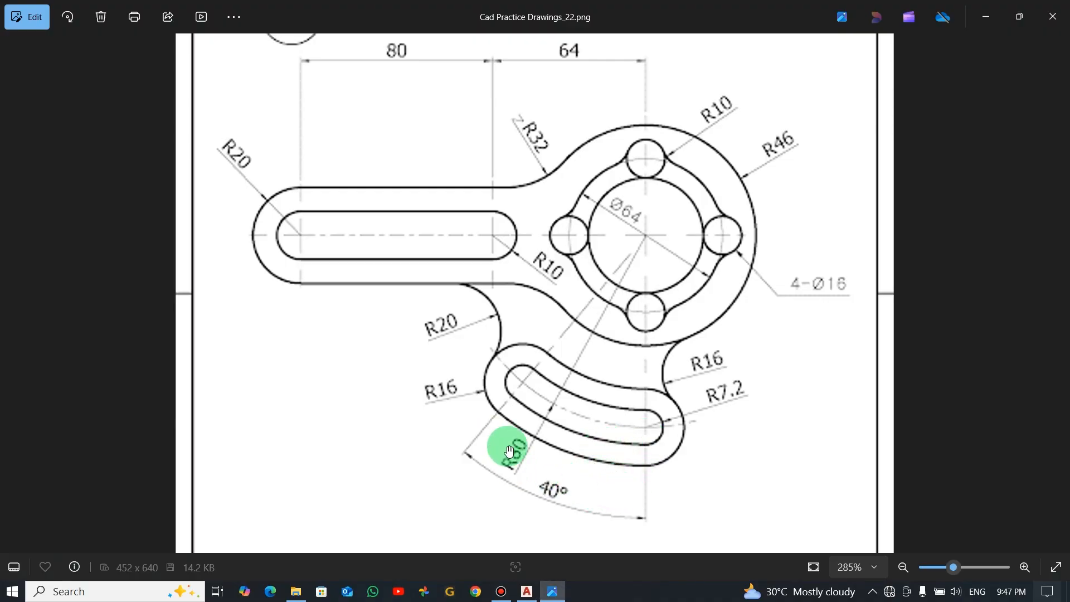
key("alt+Tab")
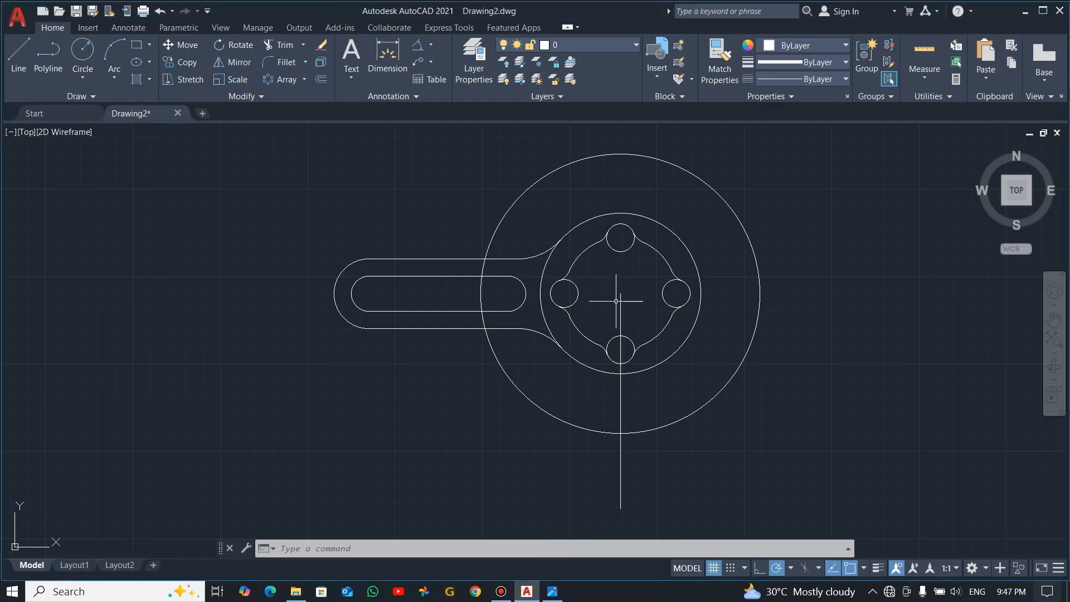
left_click(19, 53)
middle_click_drag(707, 224, 705, 274)
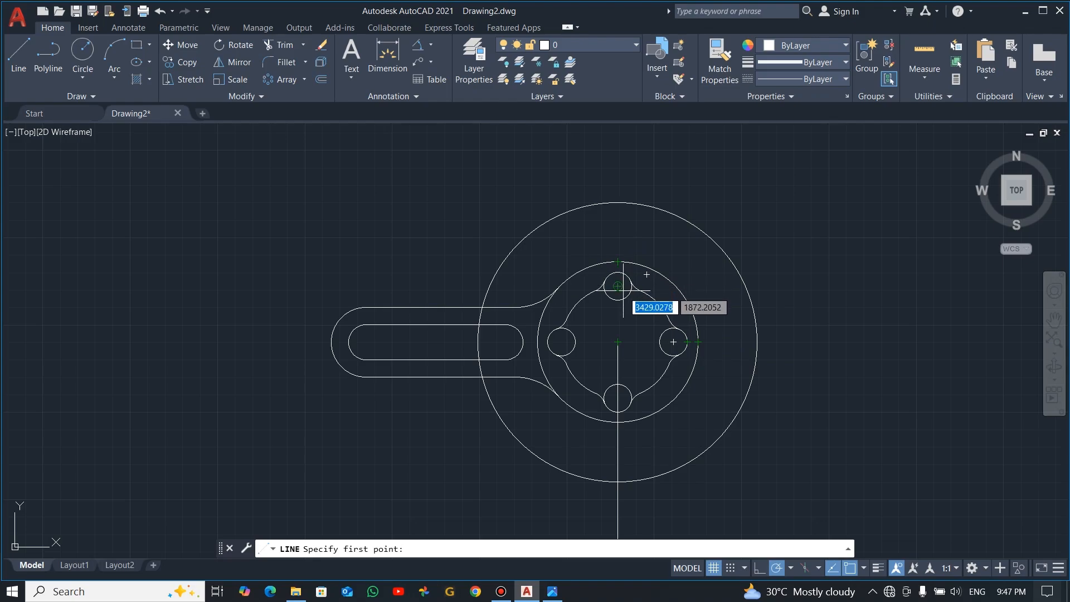
key("alt+Tab")
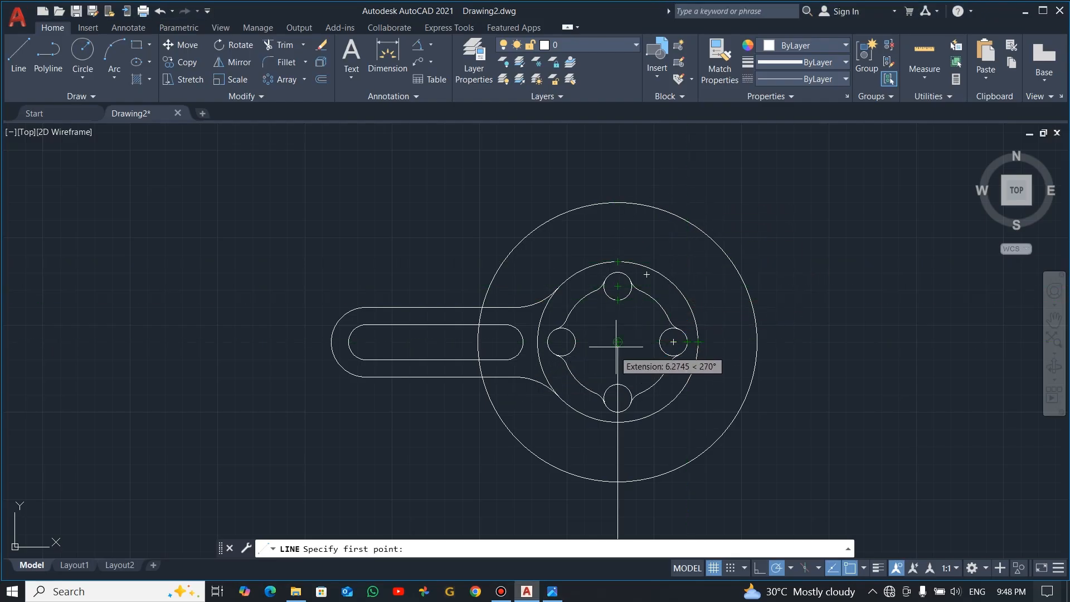
key("Escape")
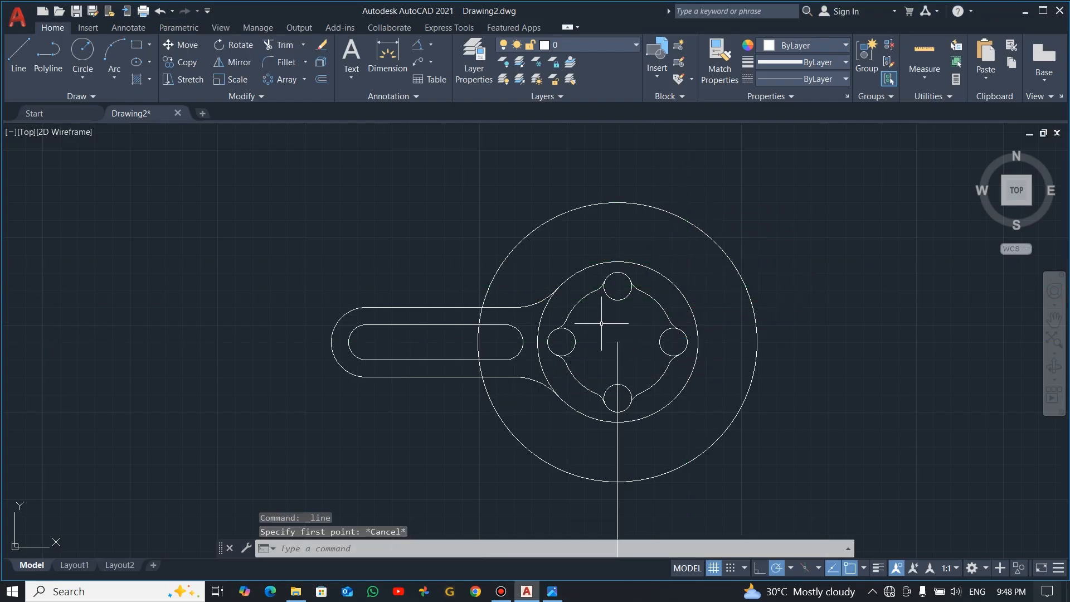
Draw a line about 124 long from the hub centre at an angle of 50 degrees
left_click(18, 53)
left_click(617, 342)
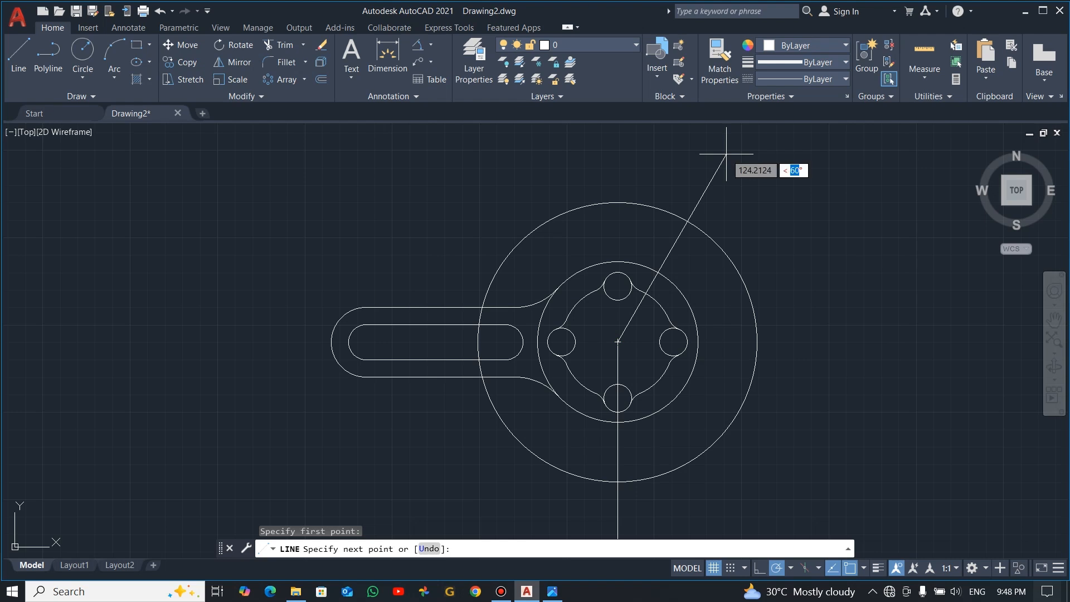
type("50")
key("Return")
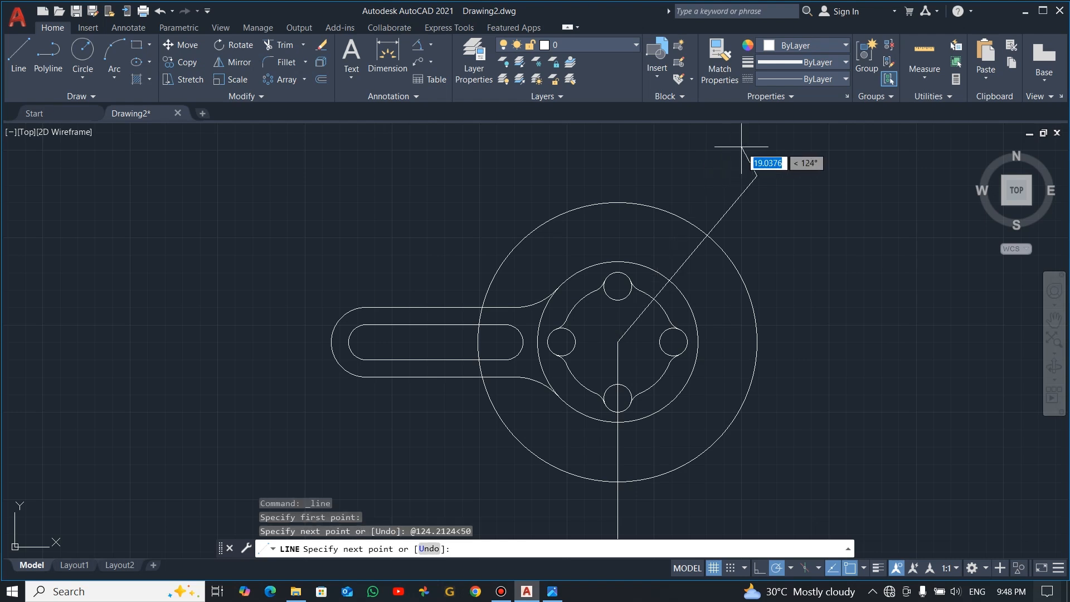
key("Escape")
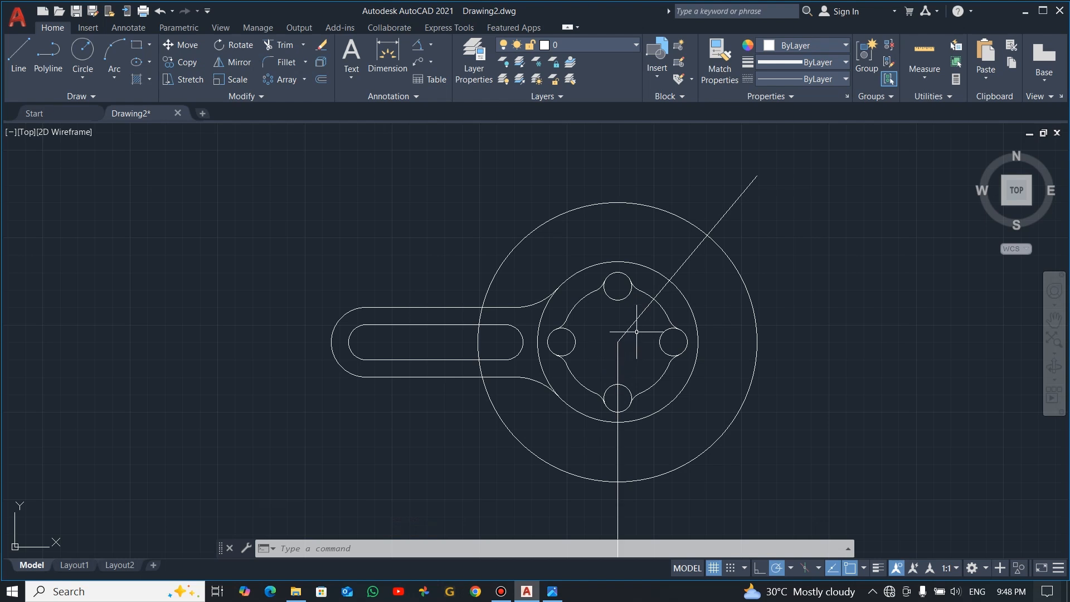
Stretch the inclined line's hub-centre end about 133 along its own direction at 230 degrees, past the radius 80 circle
left_click(617, 342)
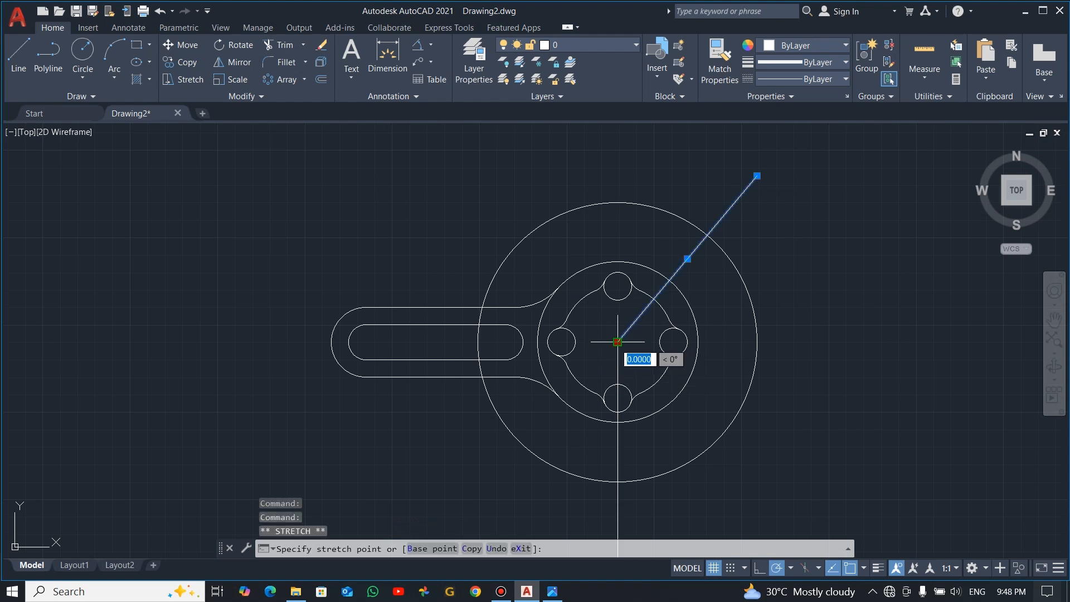
left_click(475, 510)
key("Escape")
Check the angle between the inclined line and the vertical line with an angular dimension, without placing it
left_click(427, 58)
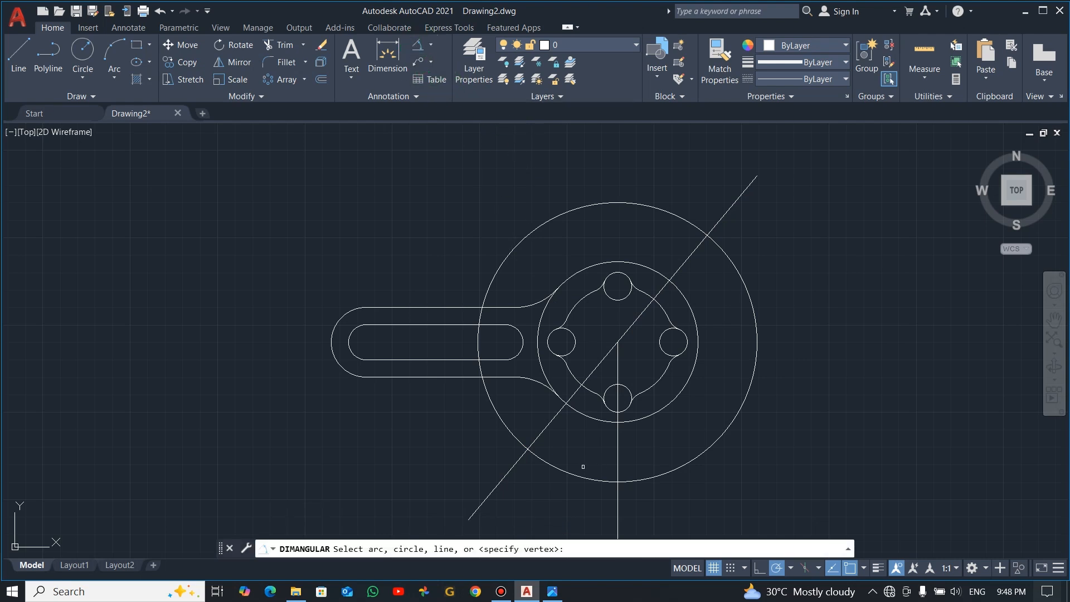
left_click(553, 419)
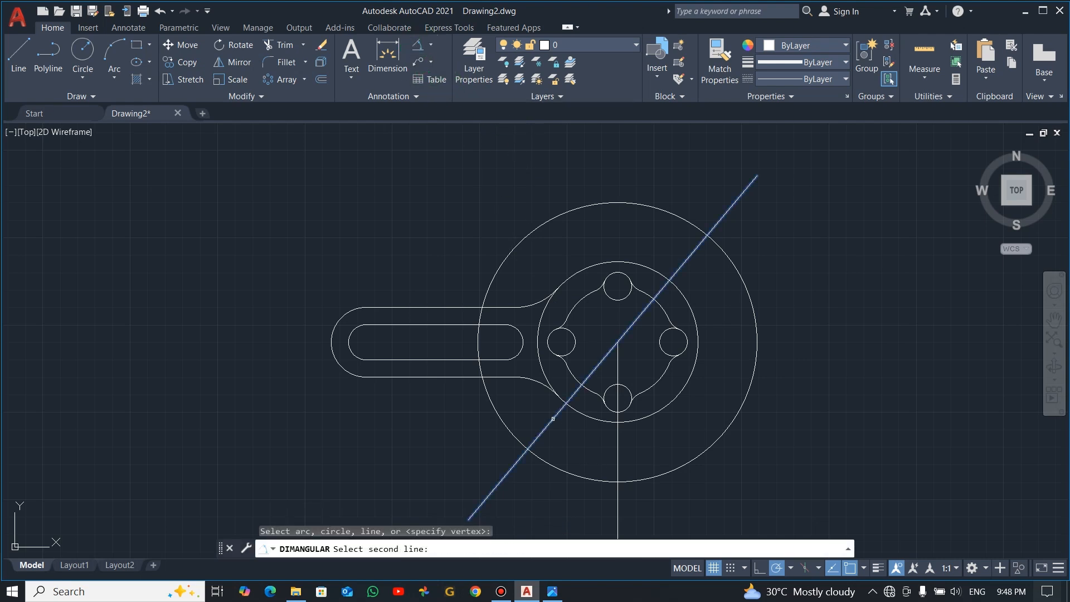
left_click(617, 440)
scroll(591, 458, "up", 5)
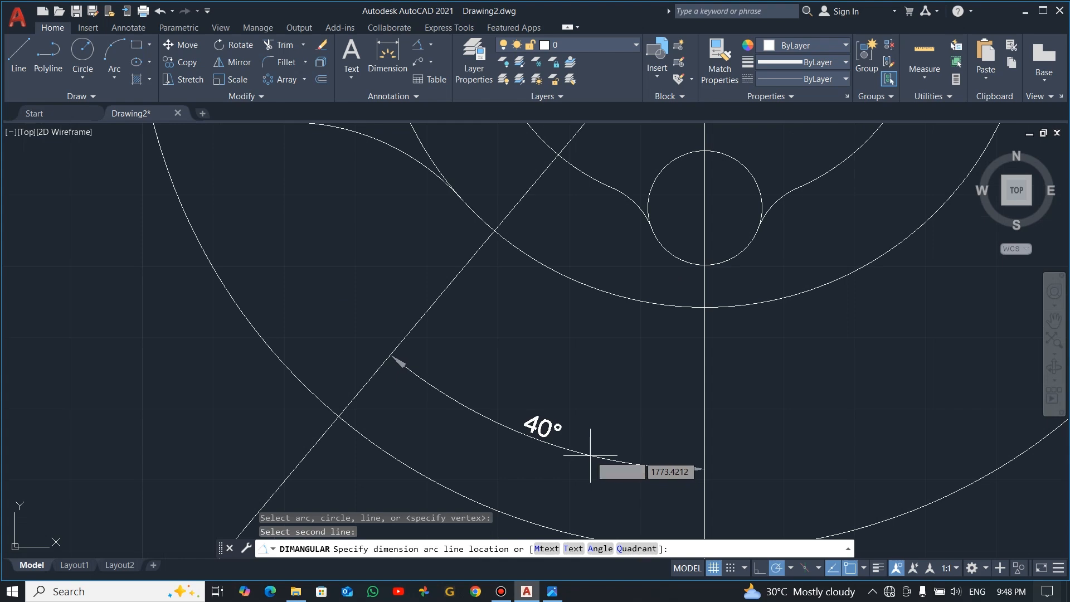
scroll(590, 458, "down", 5)
key("Escape")
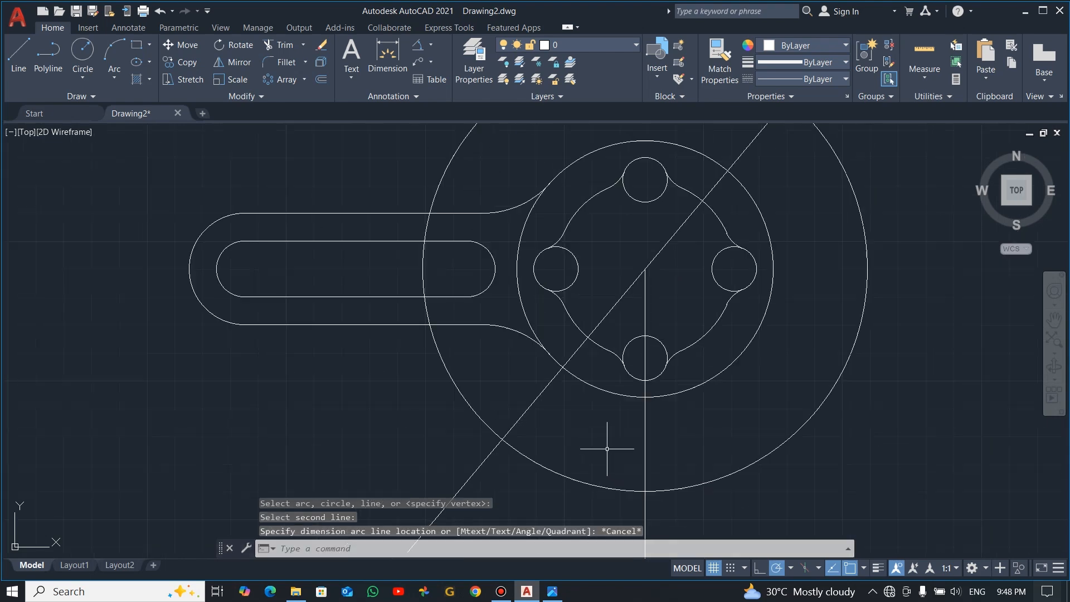
Draw a circle with a radius of 7.2 where the vertical line crosses the radius 80 circle
scroll(600, 461, "down", 2)
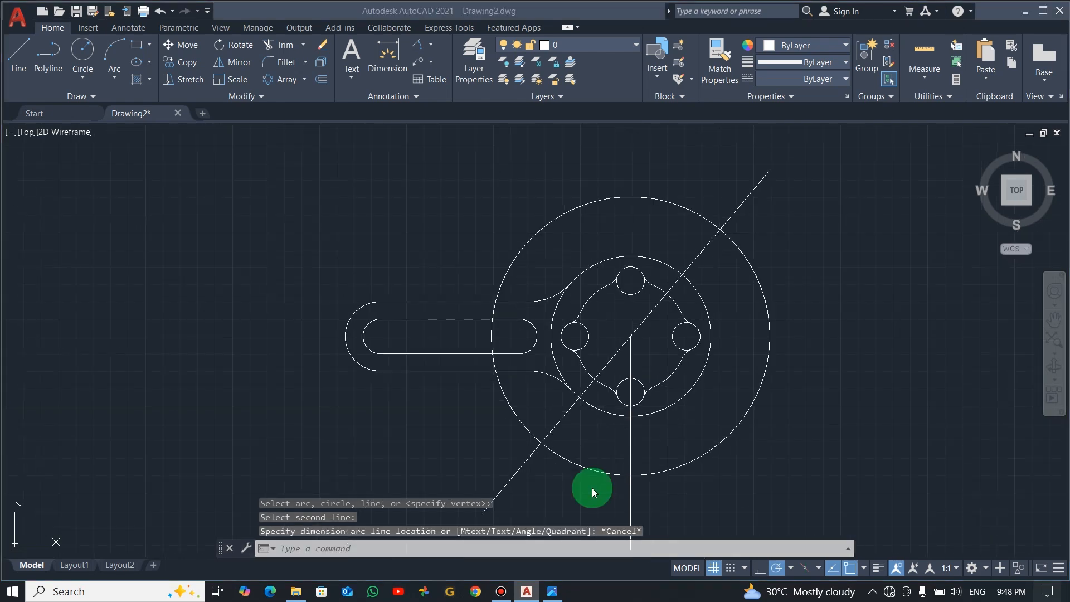
key("alt+Tab")
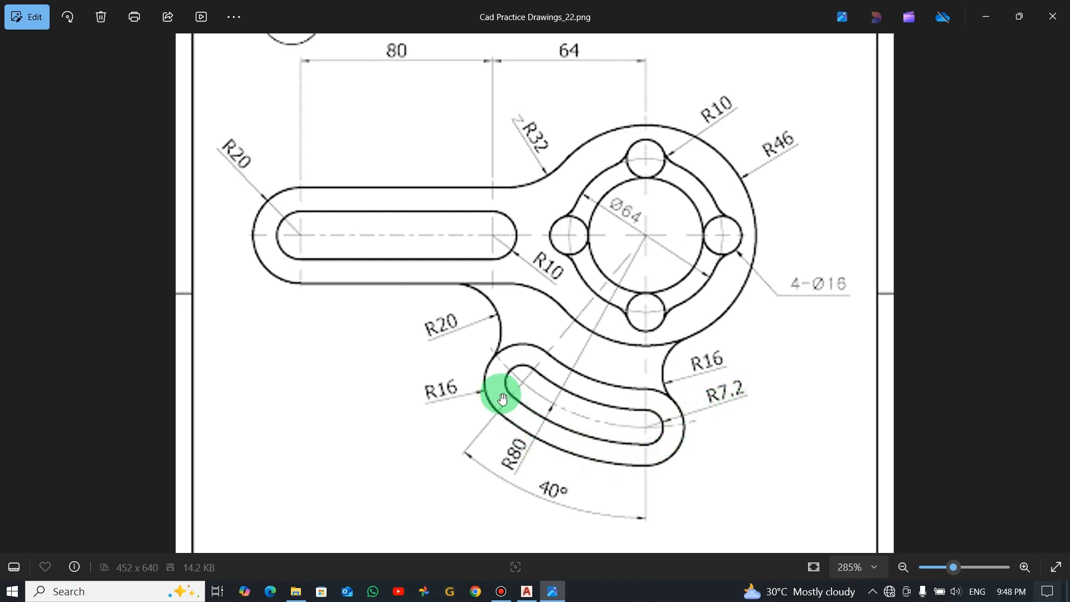
key("alt+Tab")
left_click(84, 56)
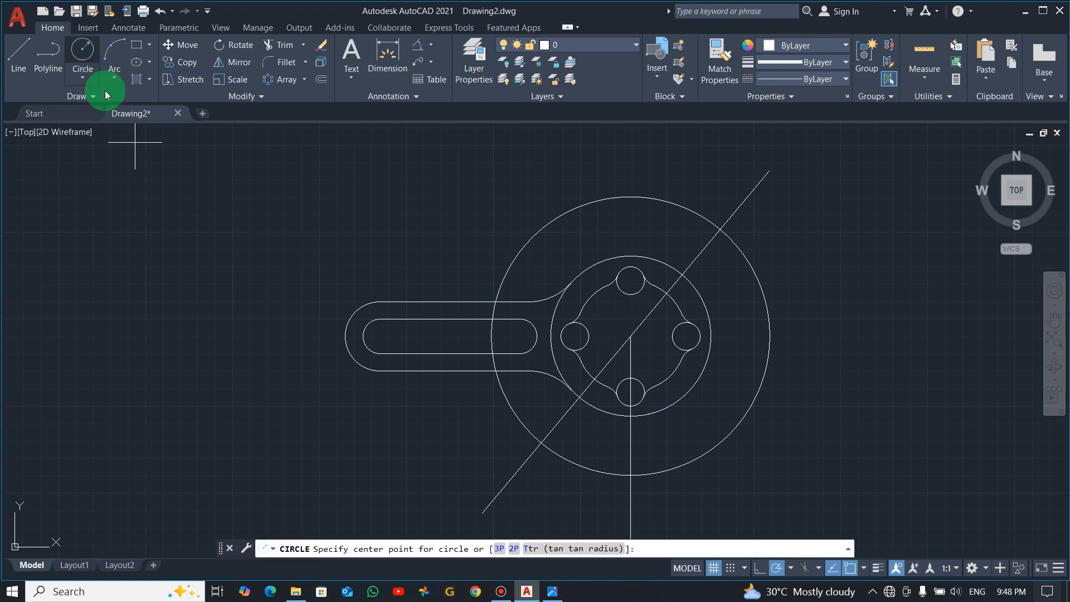
left_click(630, 475)
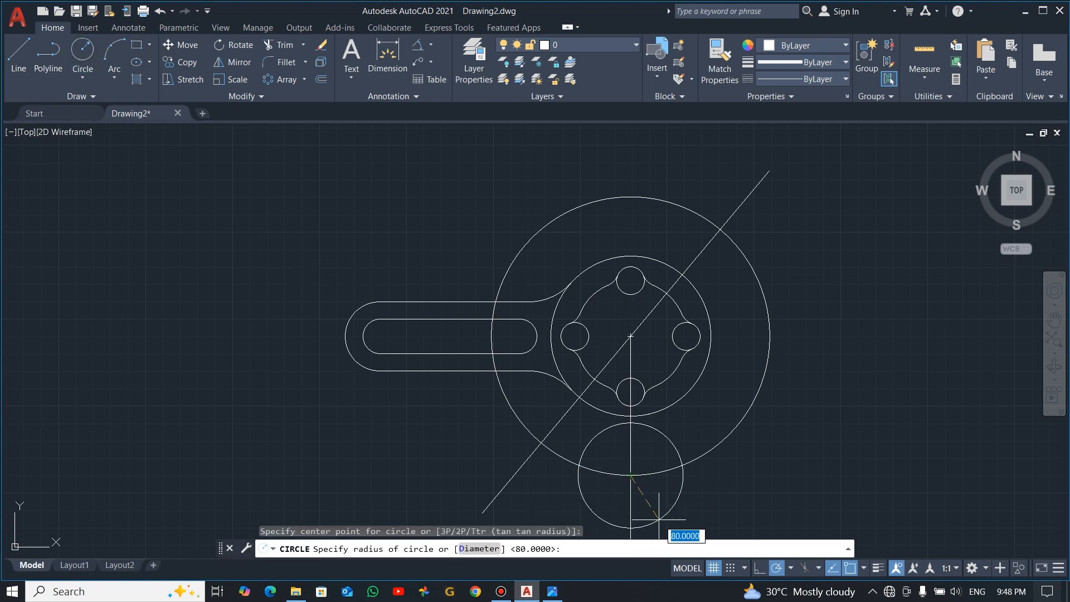
type("7")
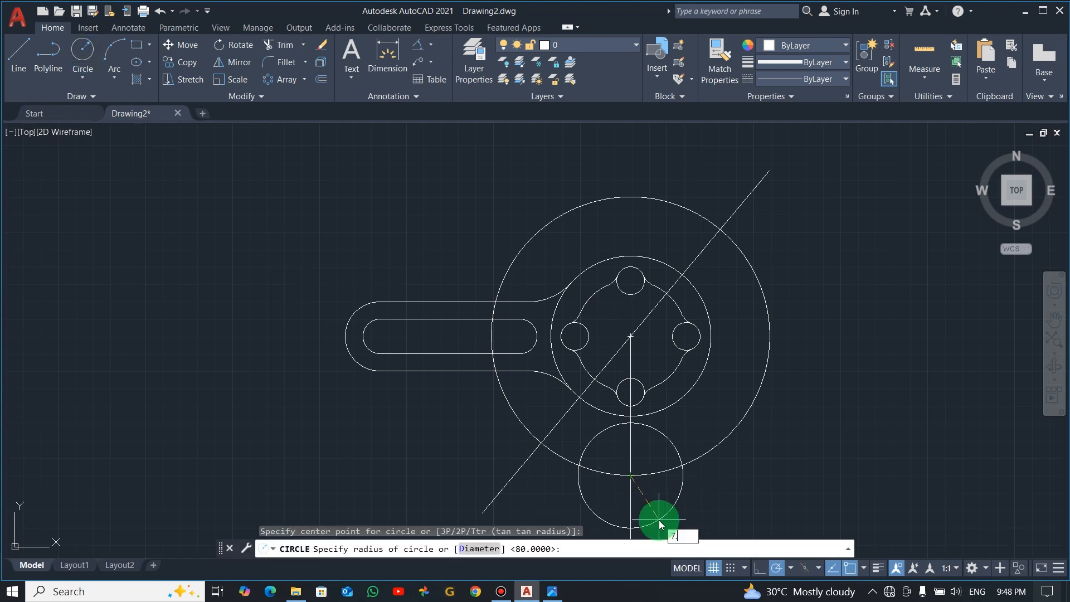
type(".2")
key("Return")
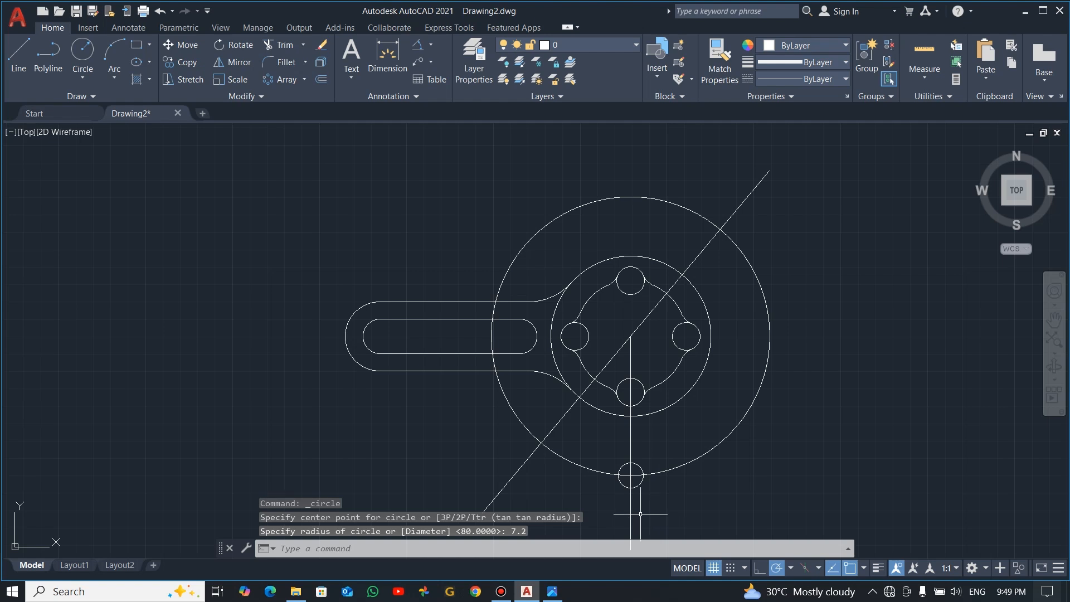
Draw a circle with a radius of 16 concentric with the radius 7.2 circle
left_click(83, 51)
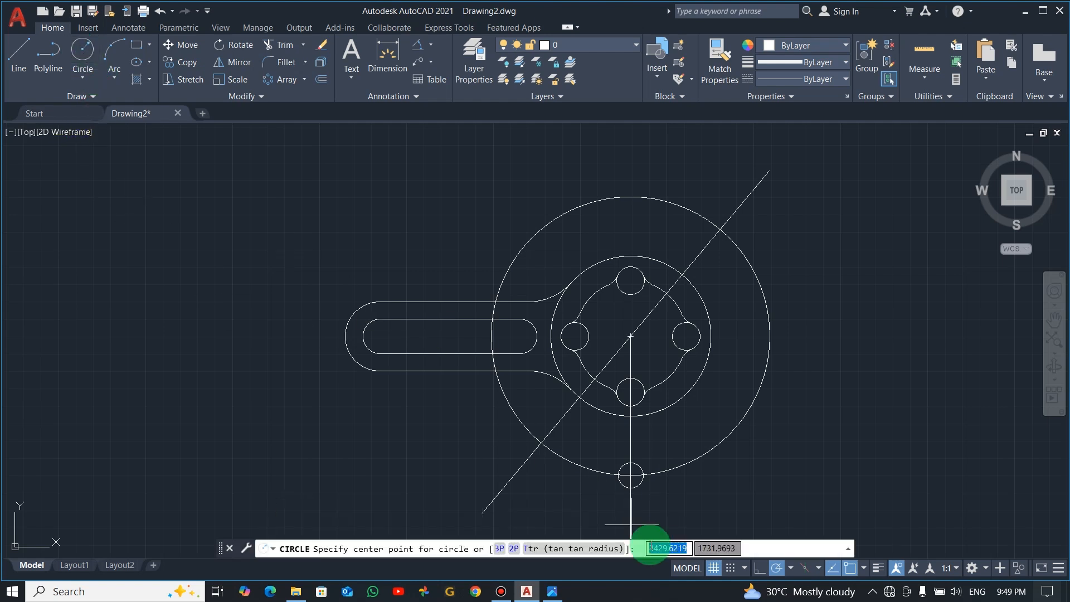
left_click(631, 476)
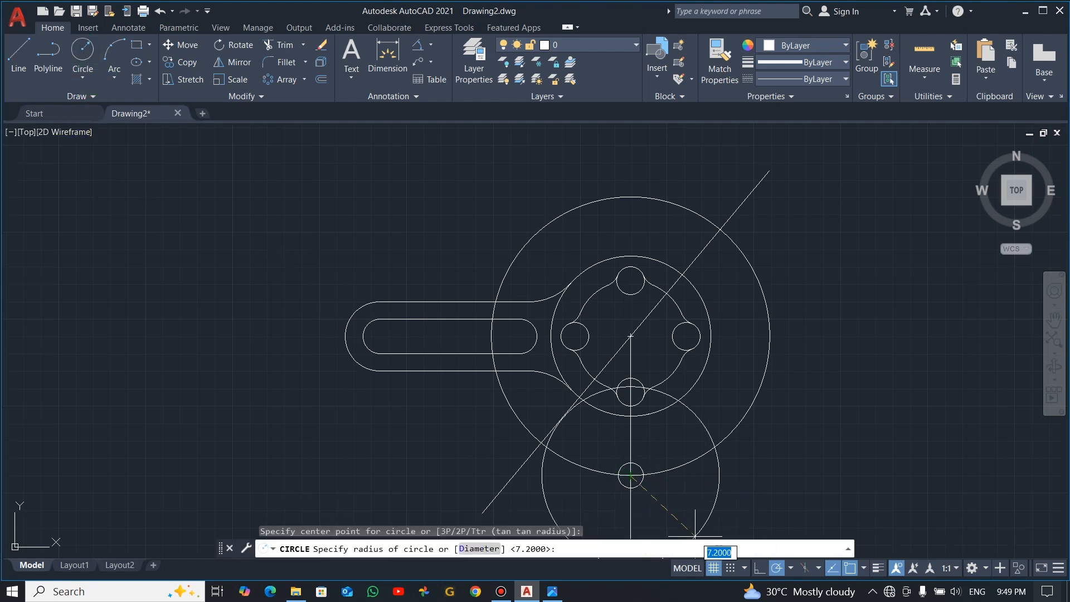
type("16")
key("Return")
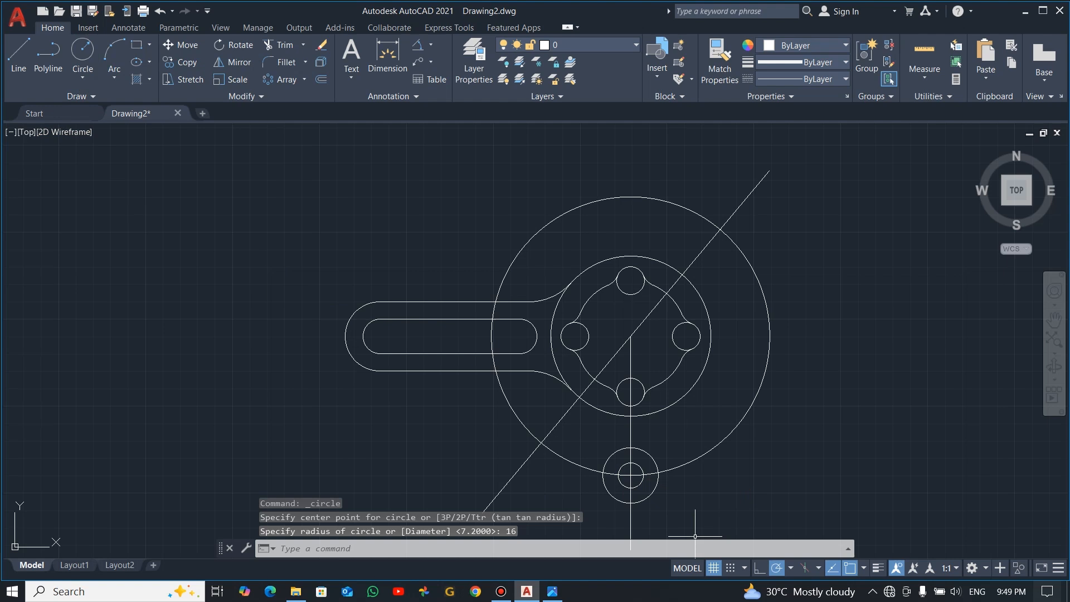
key("Escape")
Copy the radius 7.2 and radius 16 circles from their centre to the lower intersection of the inclined line and the radius 80 circle
left_click(719, 516)
left_click(635, 483)
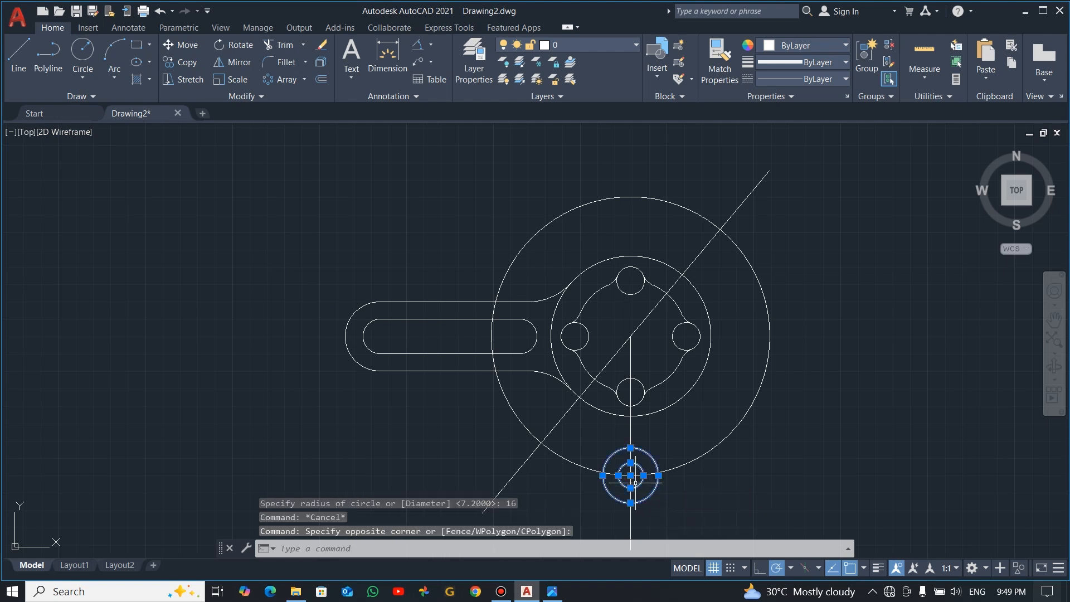
type("co")
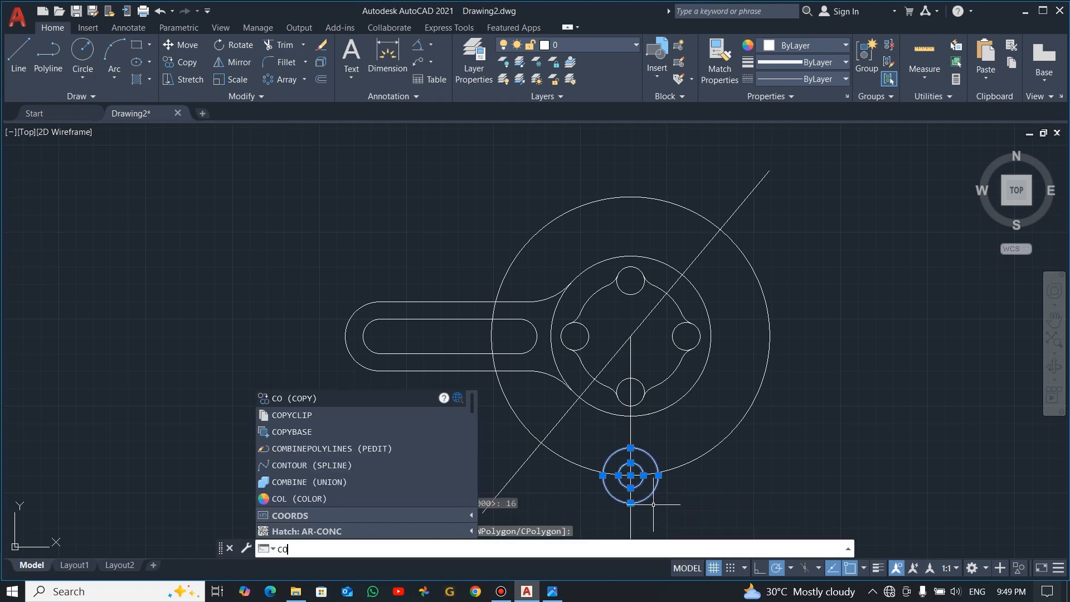
key("Return")
left_click(631, 476)
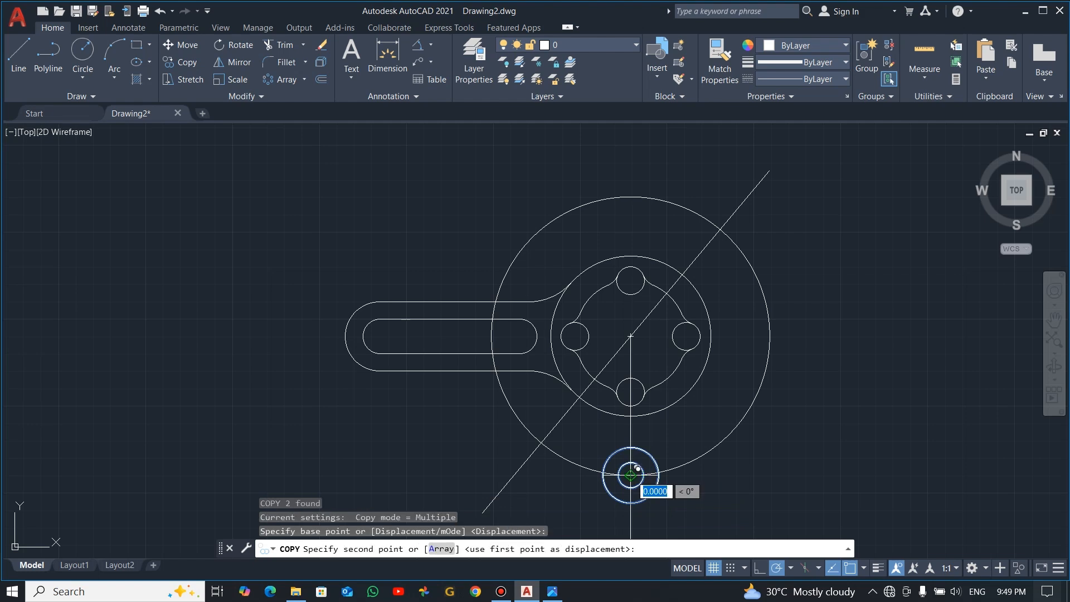
left_click(541, 443)
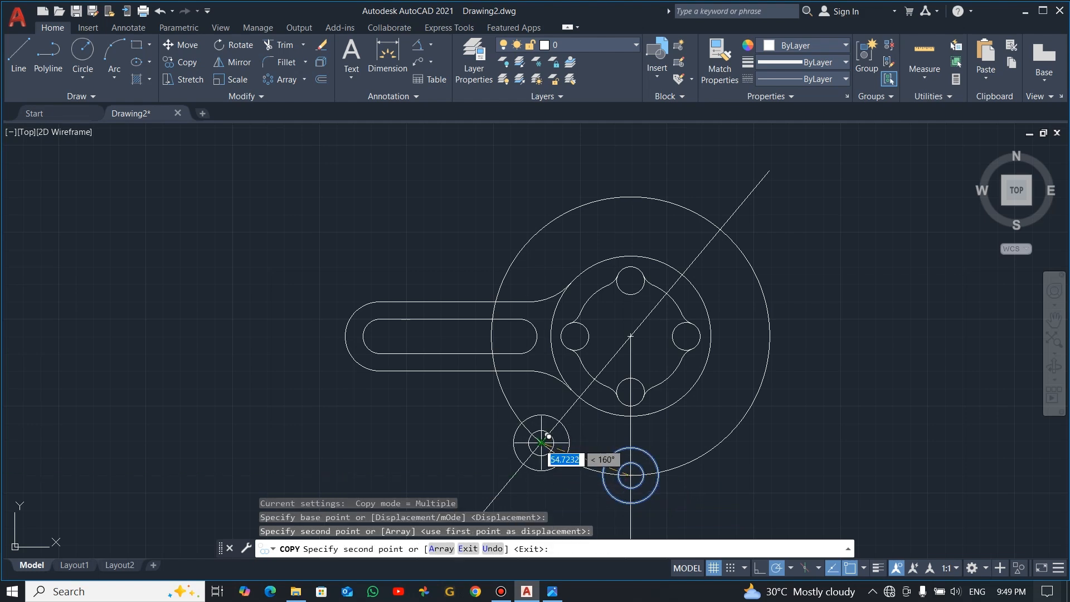
Trim the radius 80 circle down to the arc between the two radius 16 circles and erase the leftover piece crossing the straight slotted arm
key("Escape")
scroll(602, 501, "up", 4)
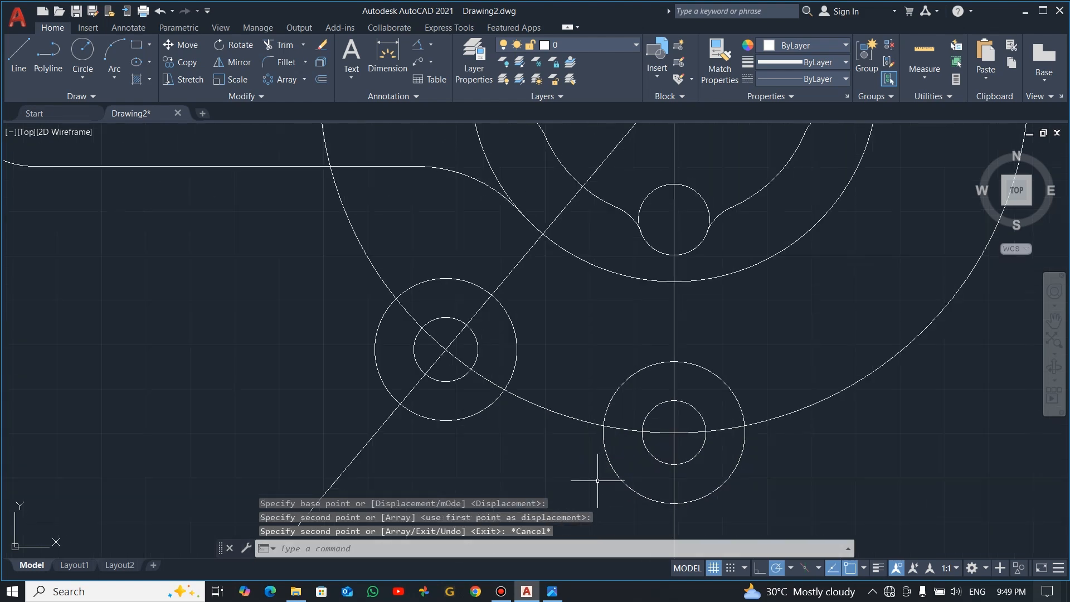
scroll(597, 480, "down", 2)
type("tr")
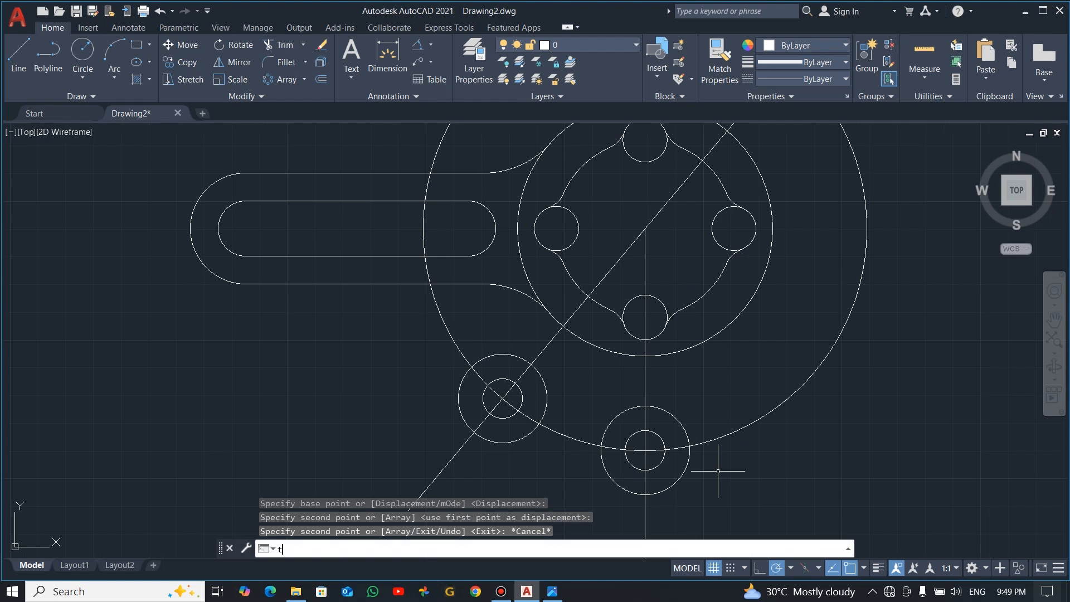
key("Return")
left_click_drag(754, 451, 719, 410)
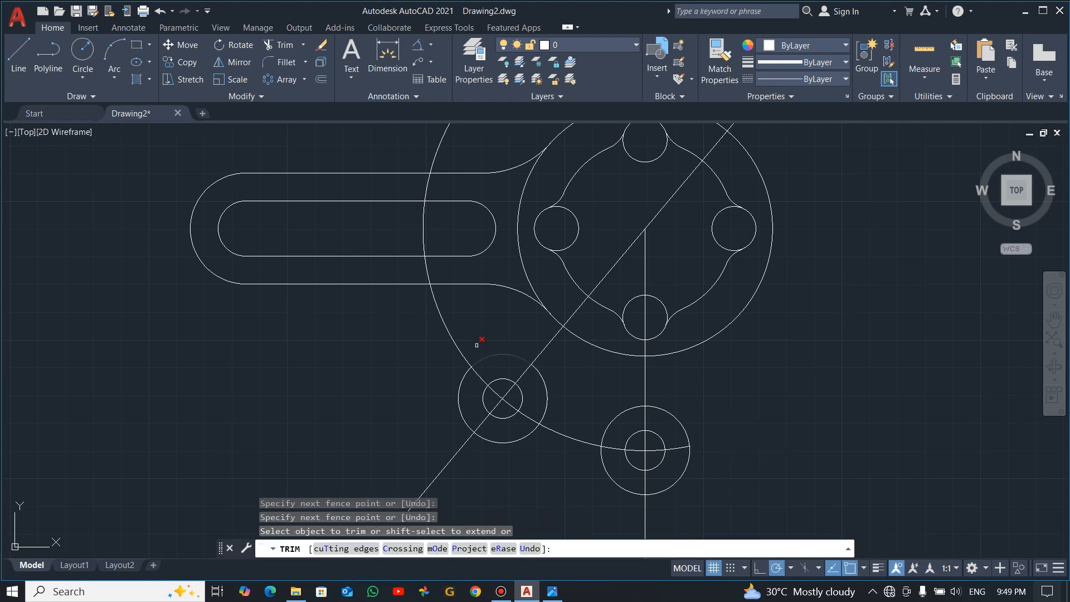
mouse_move(477, 345)
left_mouse_down()
mouse_move(427, 363)
mouse_move(436, 373)
left_mouse_up()
key("Escape")
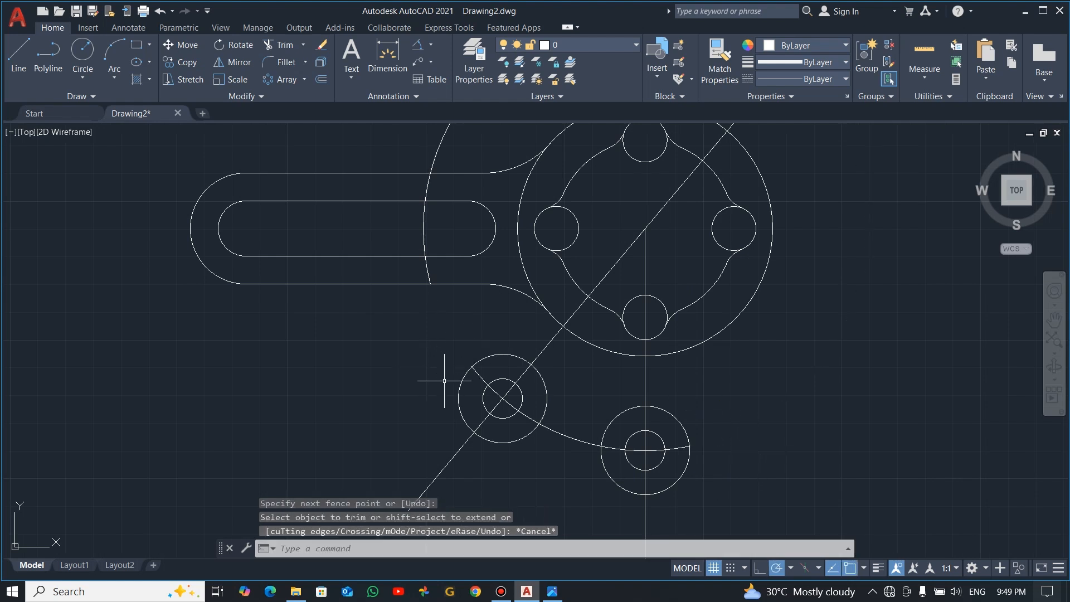
left_click(423, 225)
key("Delete")
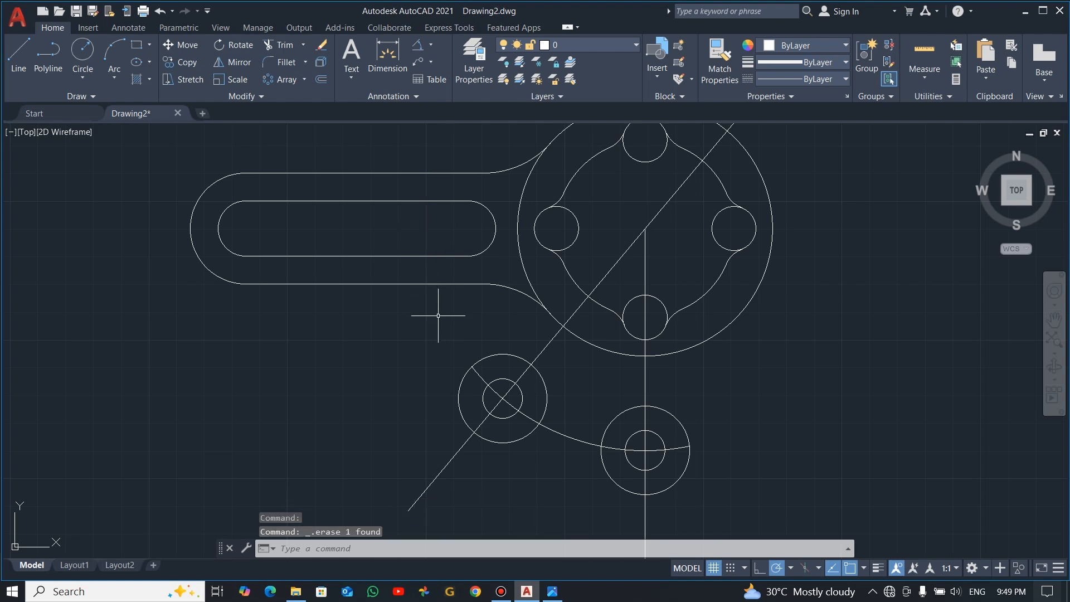
Draw circles of radius 64 and 72.8 from the hub centre, touching the hub-facing sides of the radius 16 and radius 7.2 circles
key("alt+Tab")
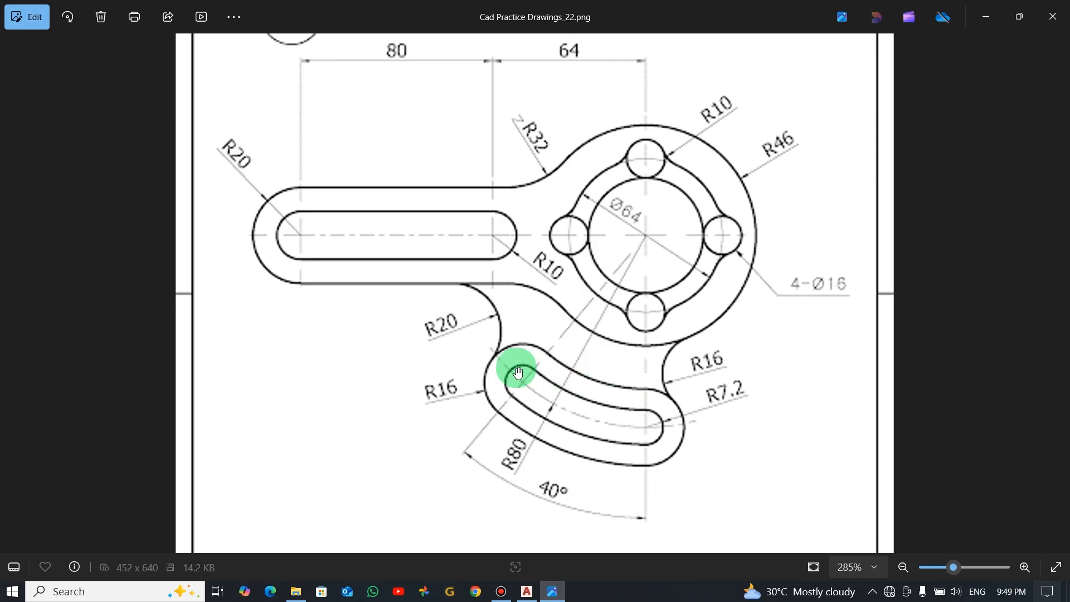
key("alt+Tab")
left_click(82, 56)
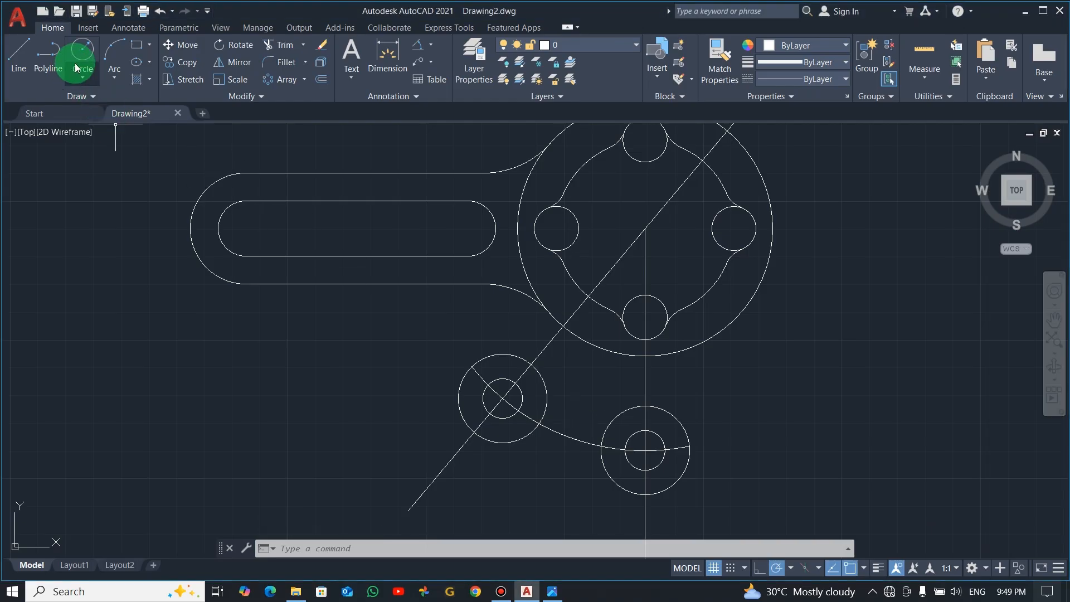
left_click(645, 229)
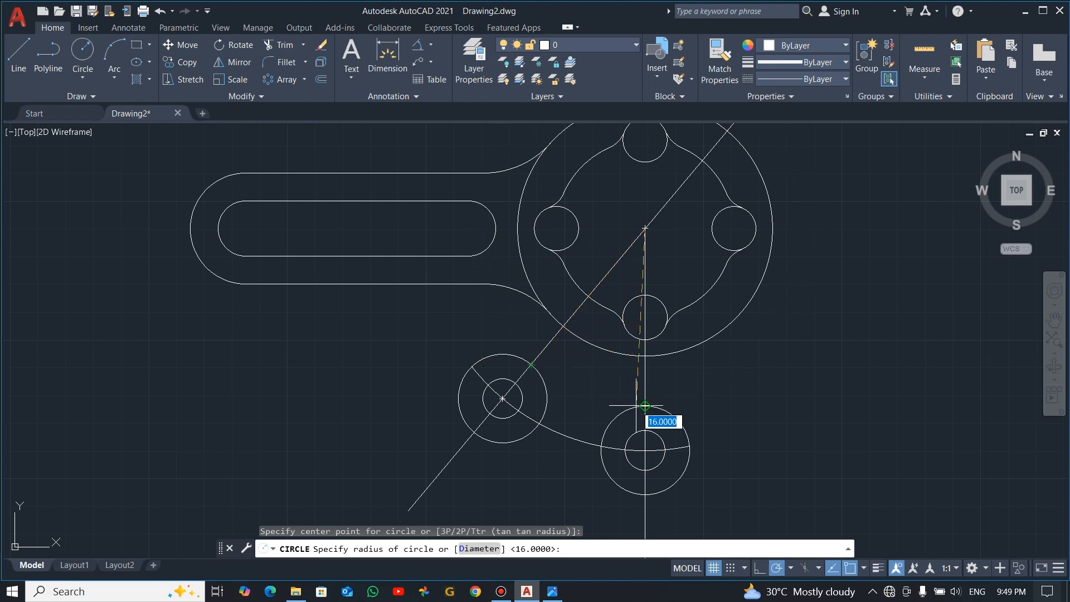
left_click(628, 407)
left_click(82, 51)
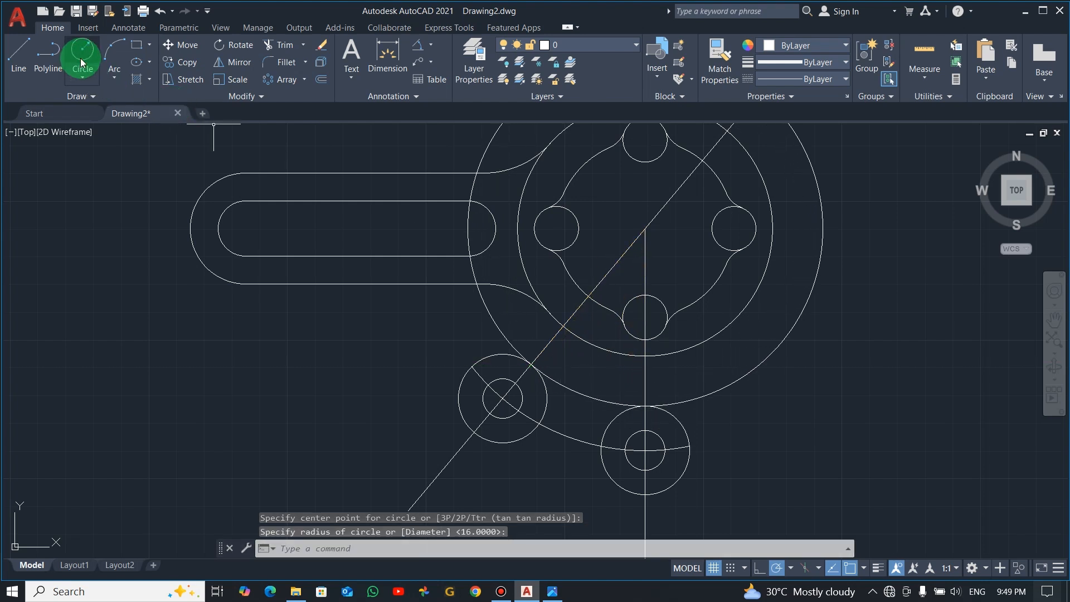
left_click(638, 230)
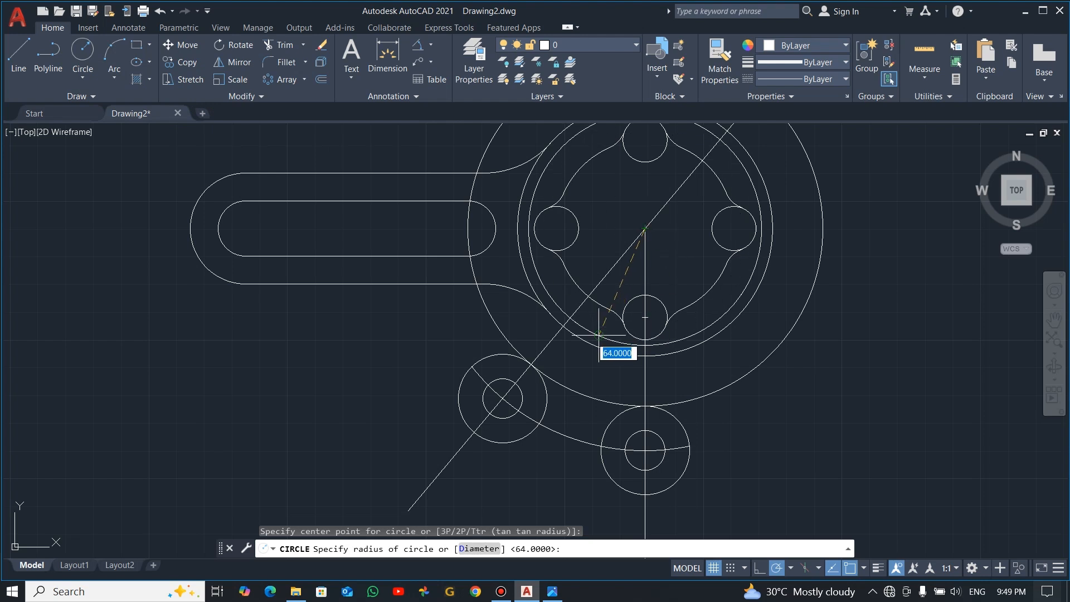
left_click(647, 430)
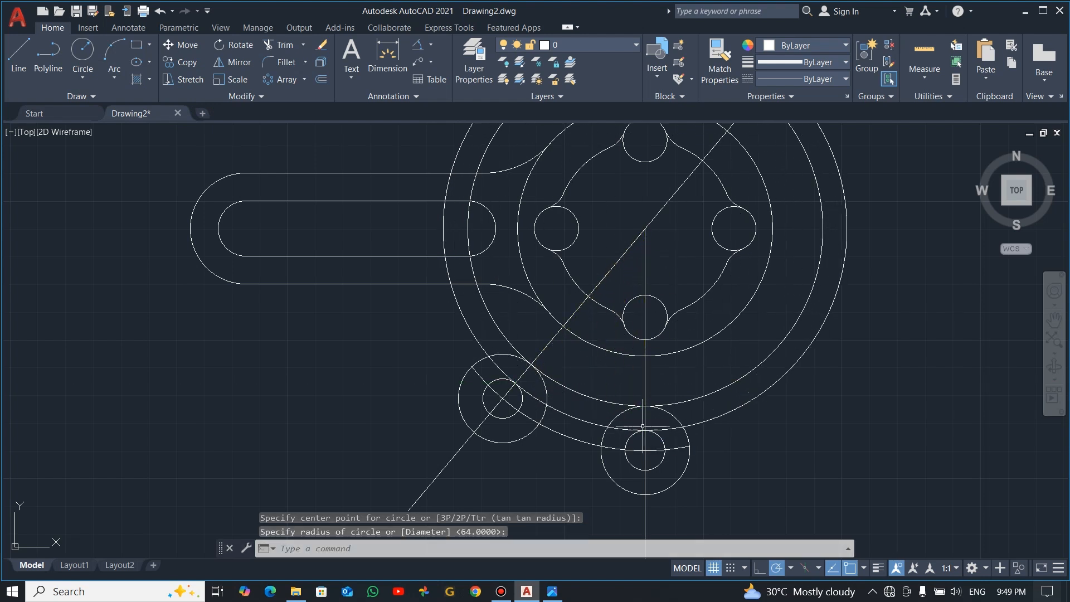
Draw circles of radius 87.2 and 96 from the hub centre, touching the far sides of the radius 7.2 and radius 16 circles
left_click(81, 61)
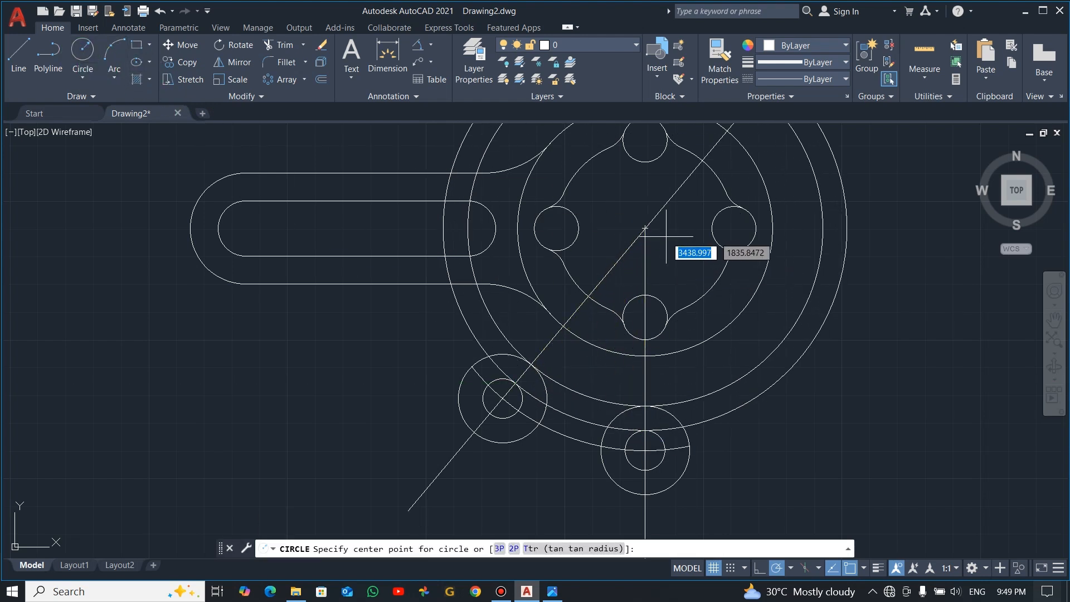
left_click(645, 228)
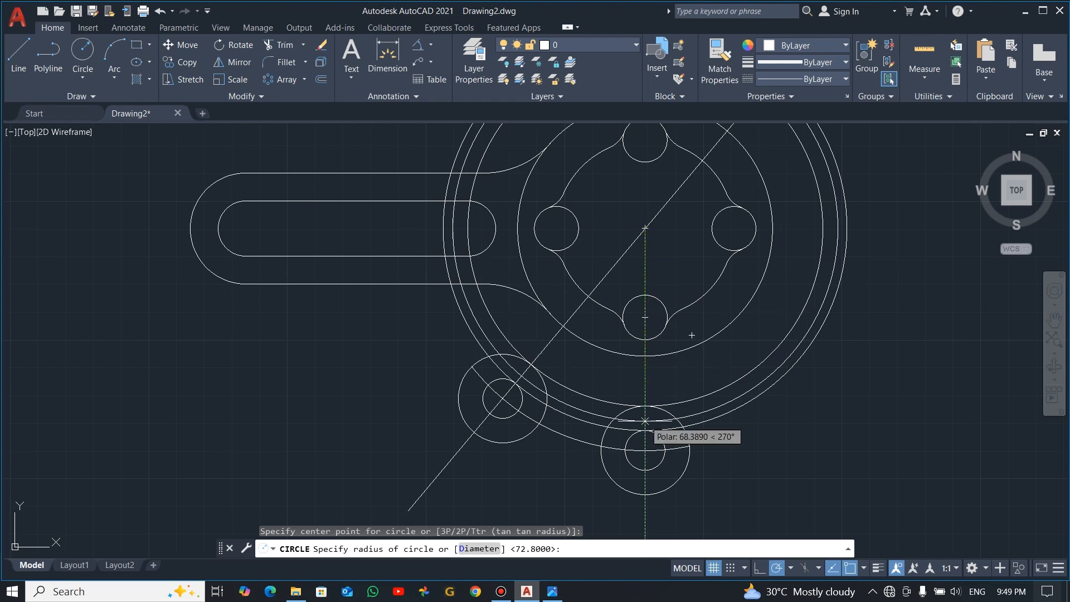
left_click(645, 470)
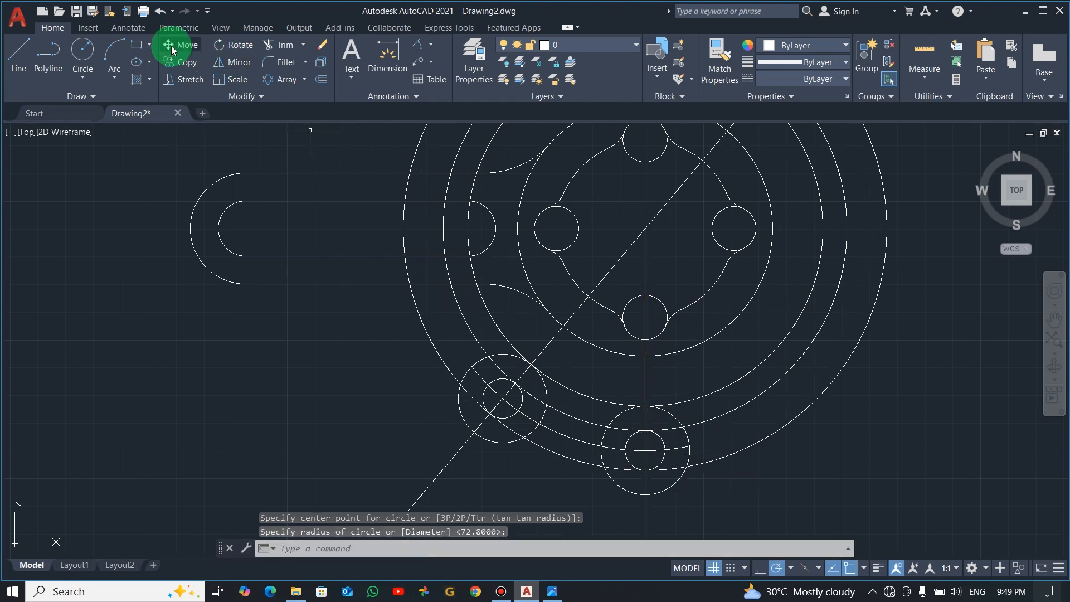
left_click(80, 46)
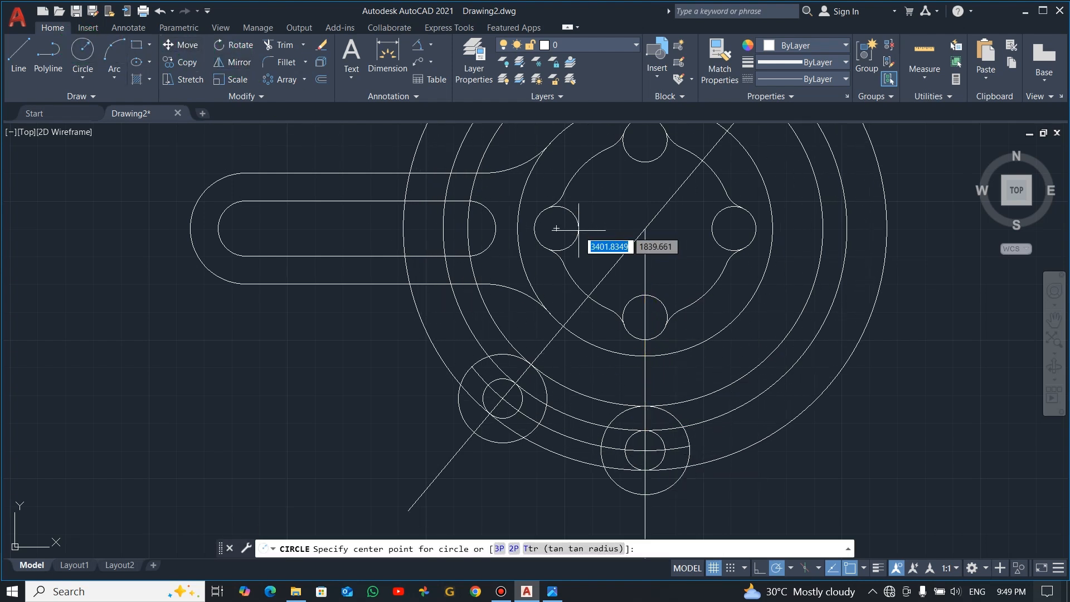
left_click(645, 228)
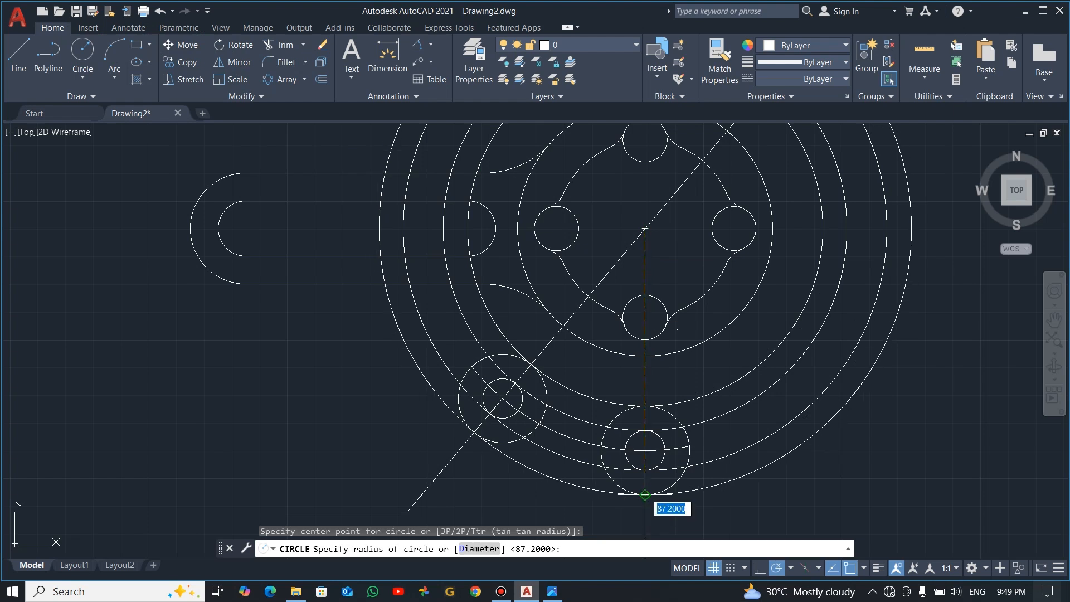
left_click(645, 494)
key("Escape")
Trim the four new hub-centred circles outside both ends of the curved arm, up to the lower edge of the straight arm
type("tr")
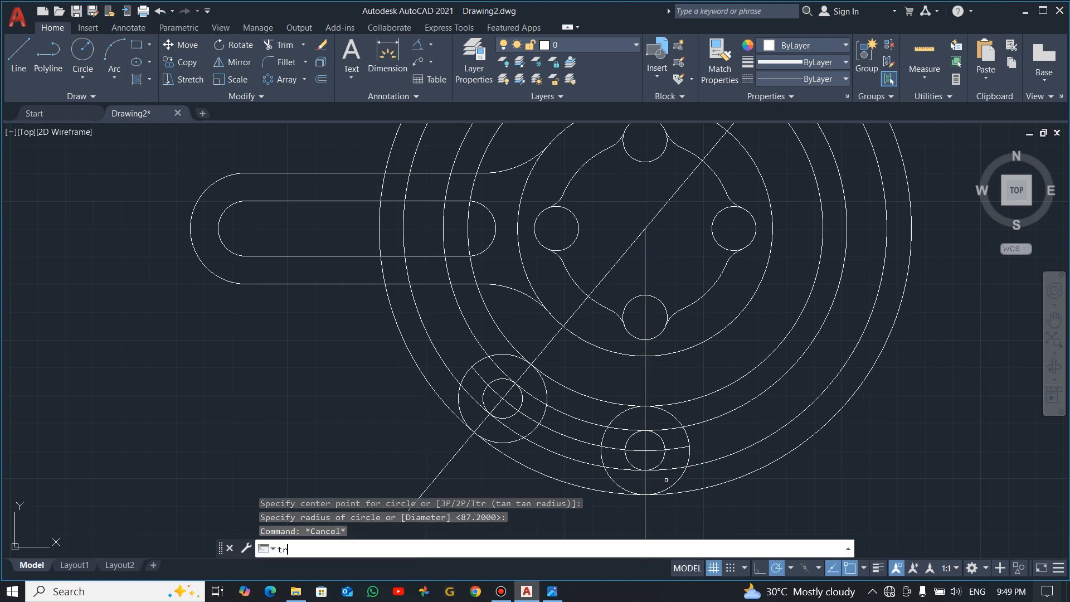
key("Return")
left_click_drag(739, 357, 738, 358)
key("Return")
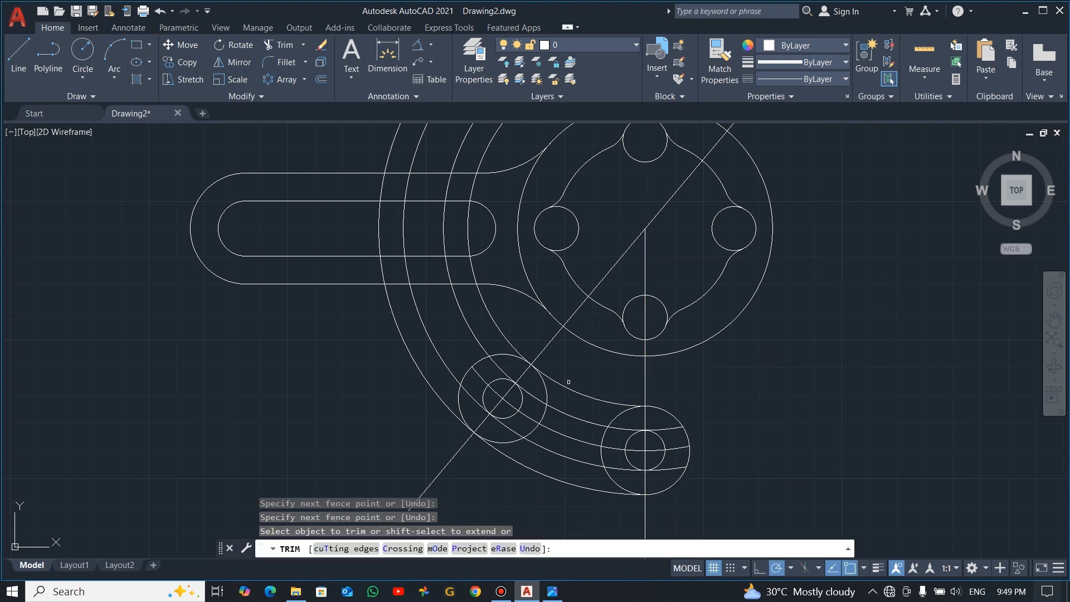
left_click(511, 311)
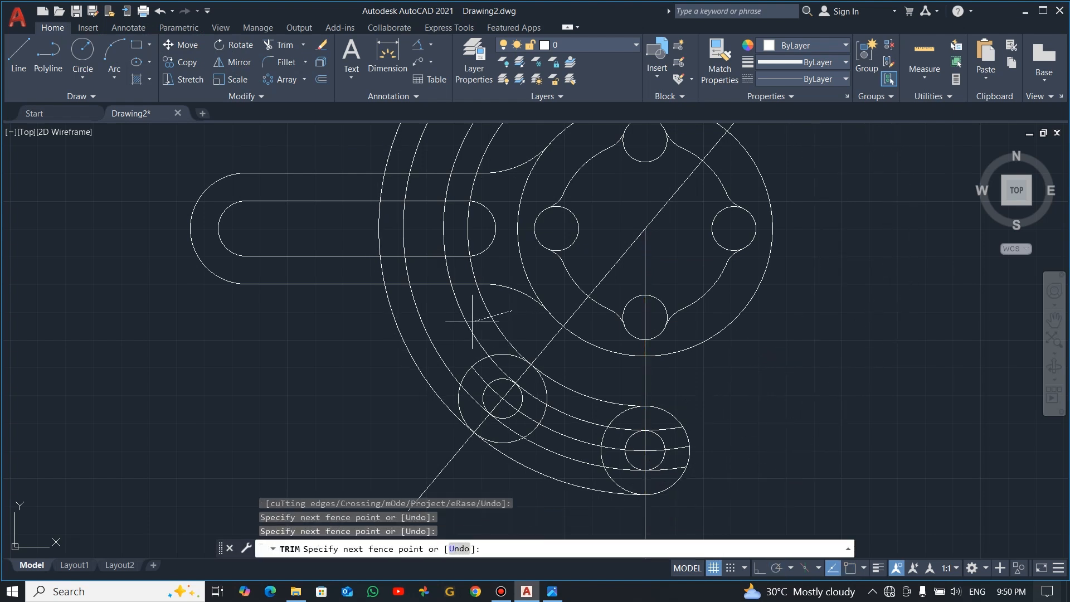
left_click(400, 390)
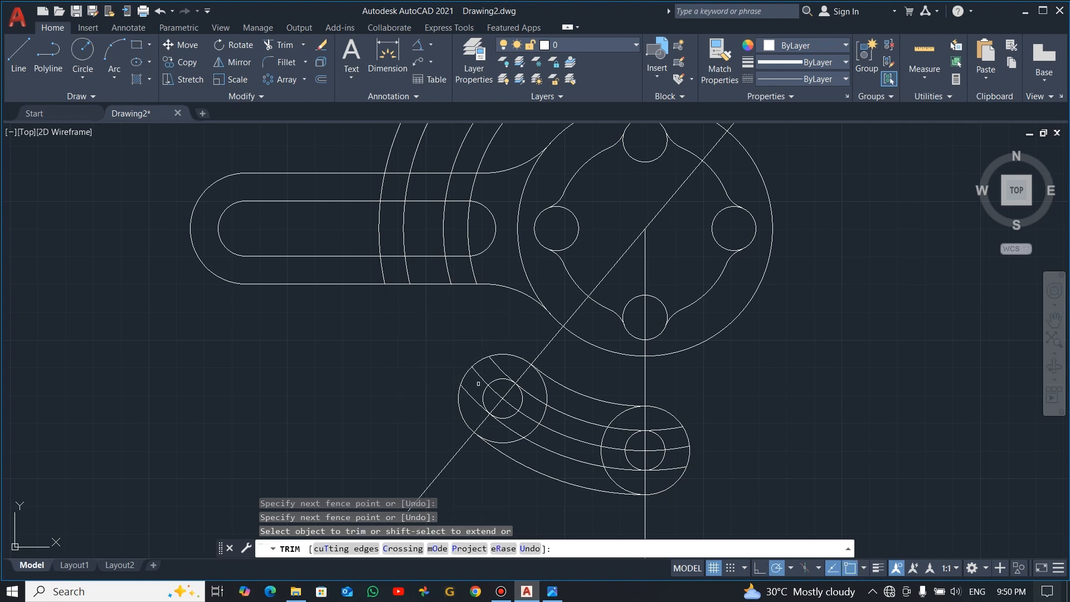
key("Return")
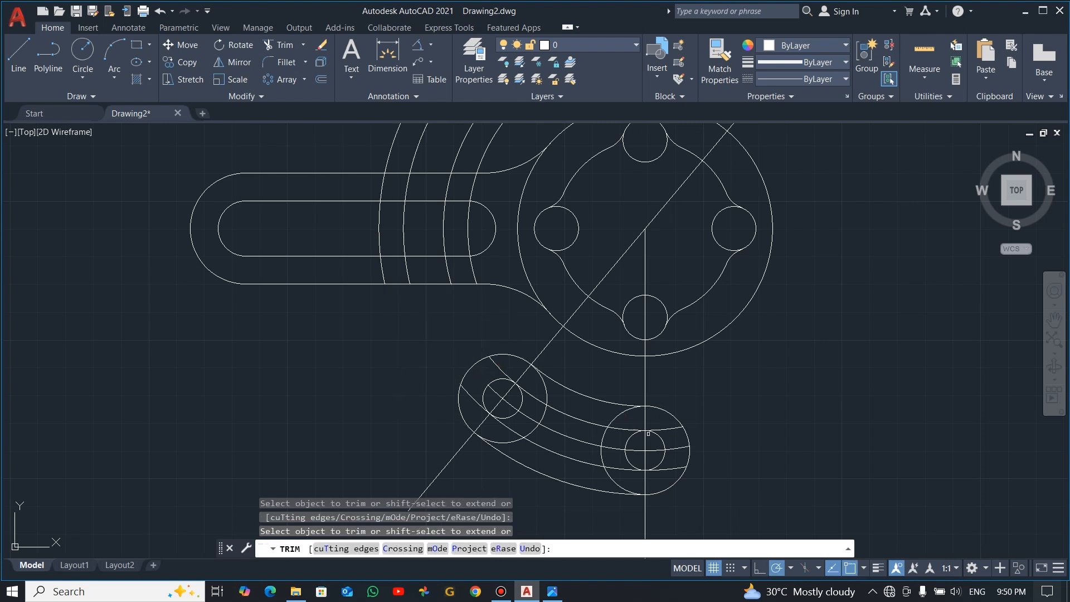
Trim the end circles and overhanging arcs inside the curved arm to form its outline and slot, and erase the radius 80 centre arc
left_click(538, 384)
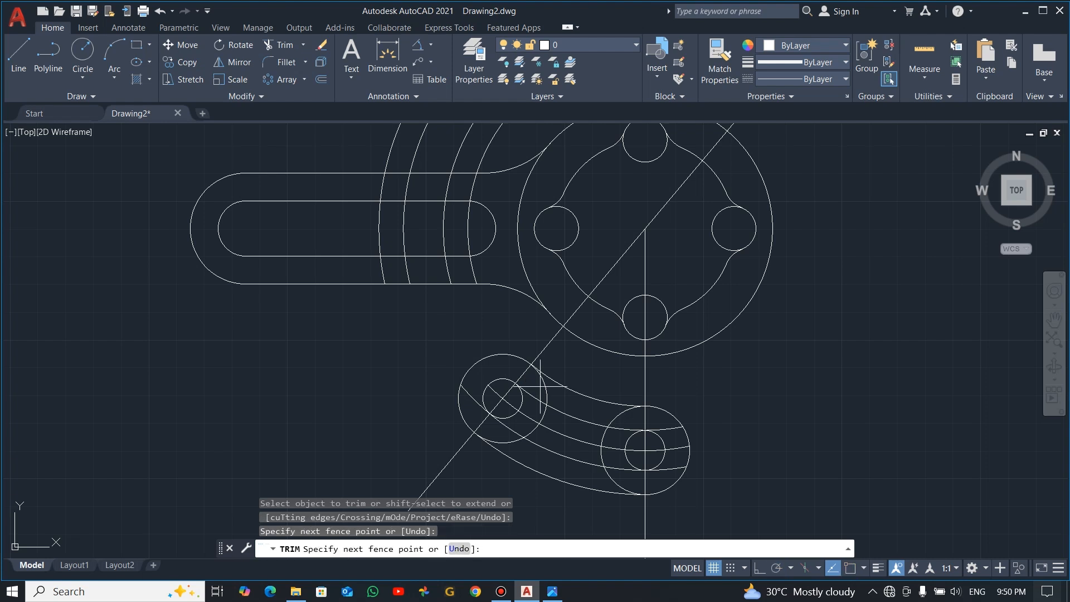
left_click(622, 424)
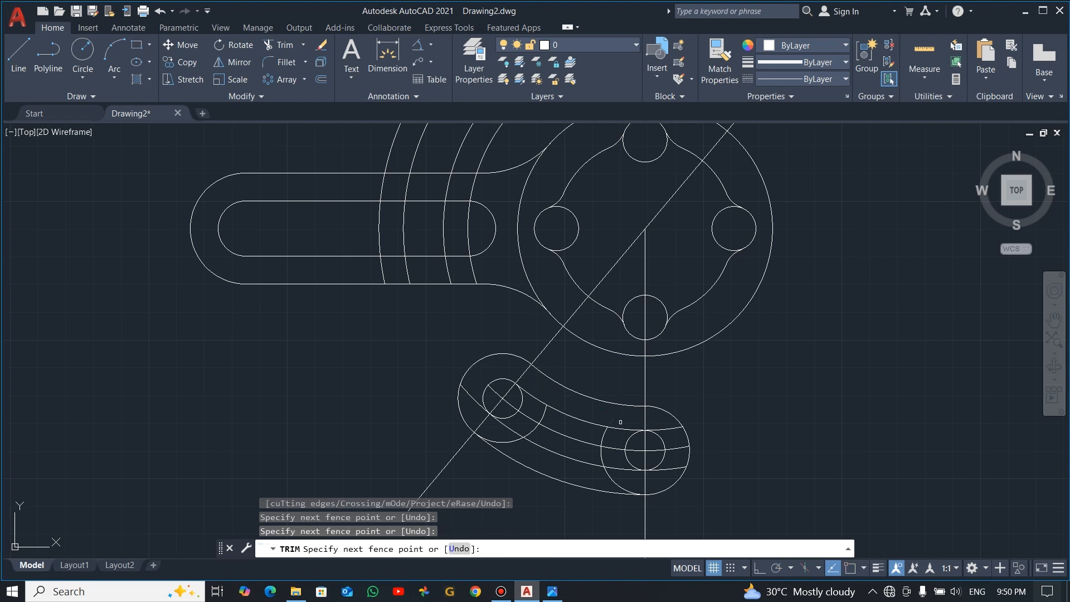
left_click(519, 400)
key("Return")
left_click(508, 413)
key("Return")
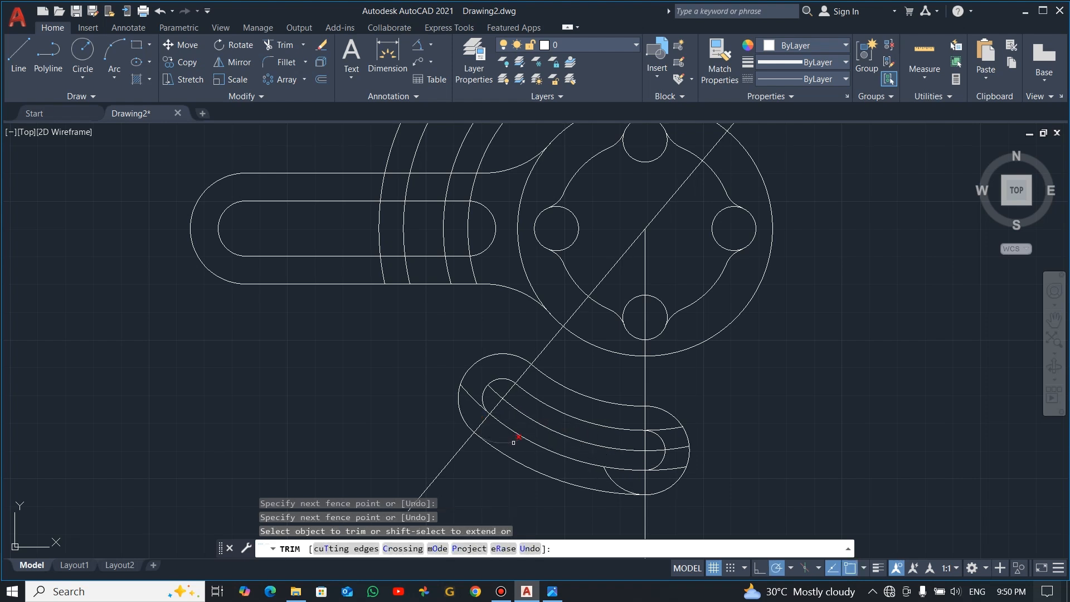
left_click(514, 442)
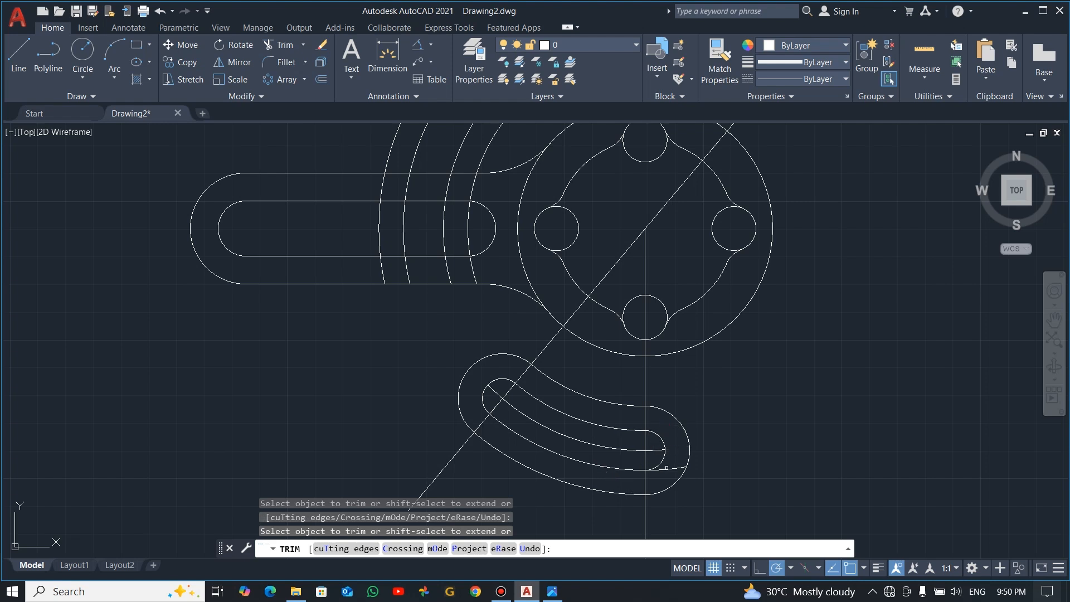
key("Escape")
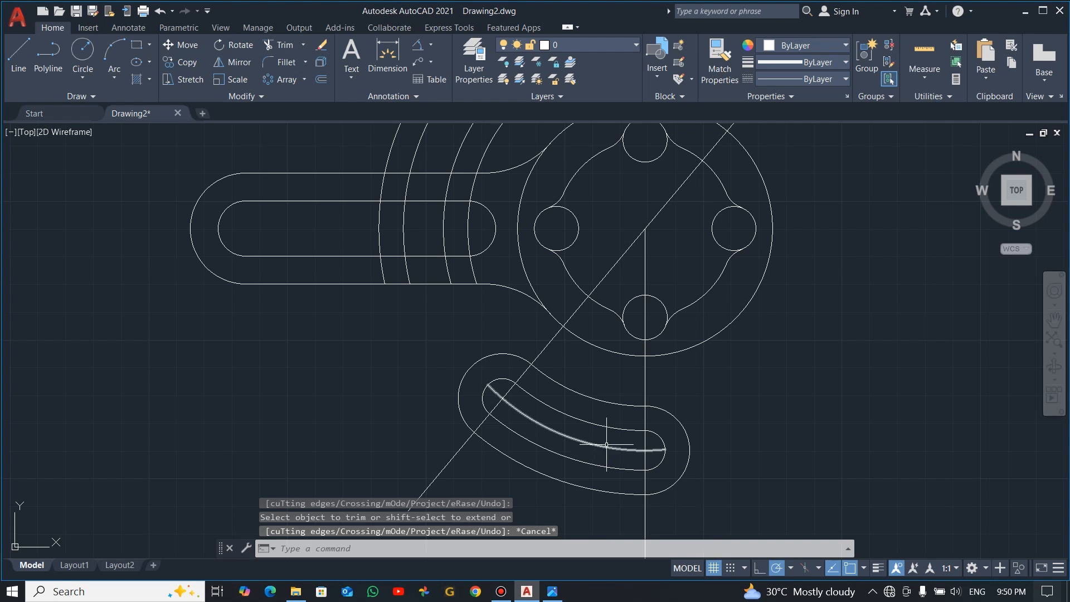
left_click(576, 441)
key("Delete")
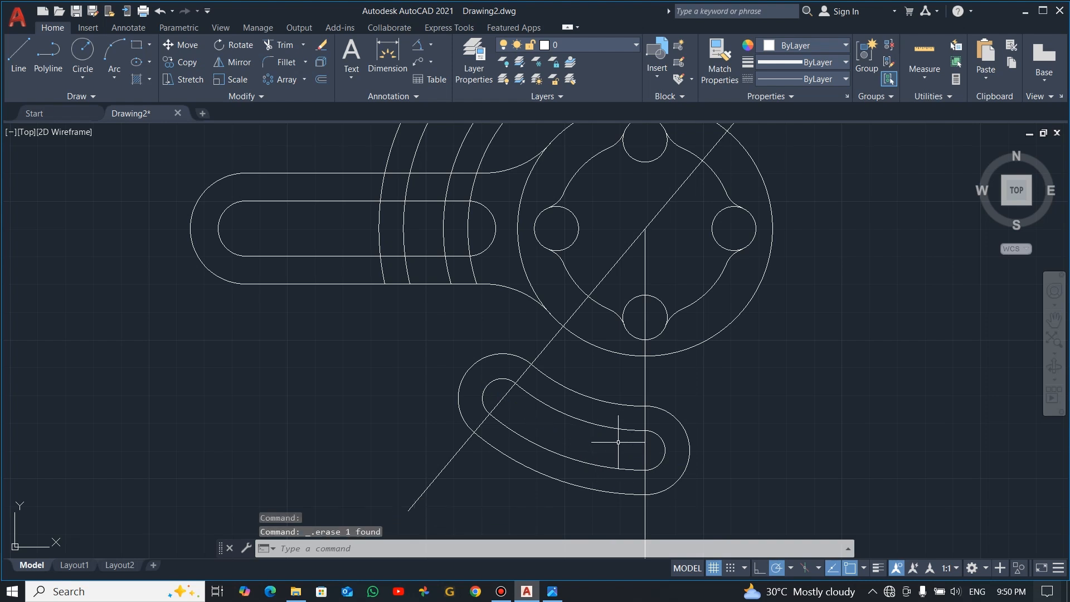
Draw a radius 20 circle tangent to the straight arm's lower edge and the curved arm's rounded end nearest it, following the reference drawing
key("alt+Tab")
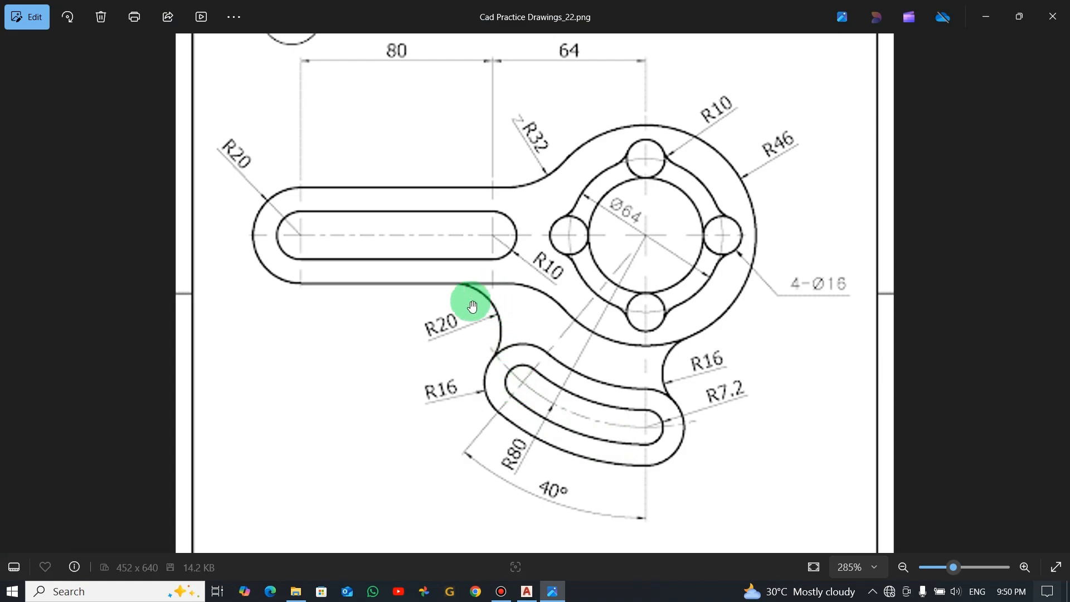
key("alt+Tab")
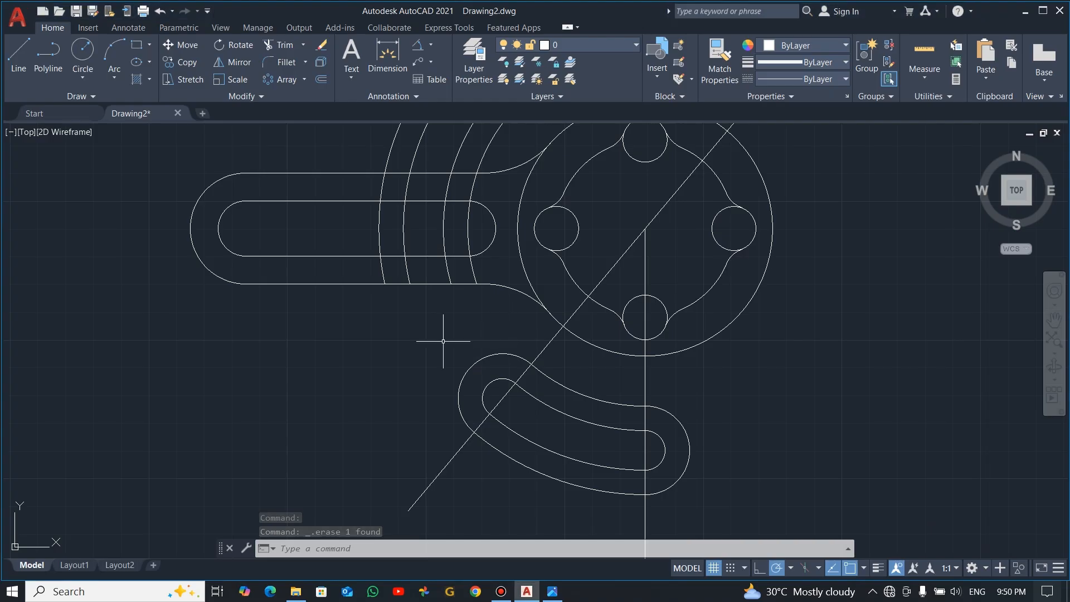
left_click(85, 71)
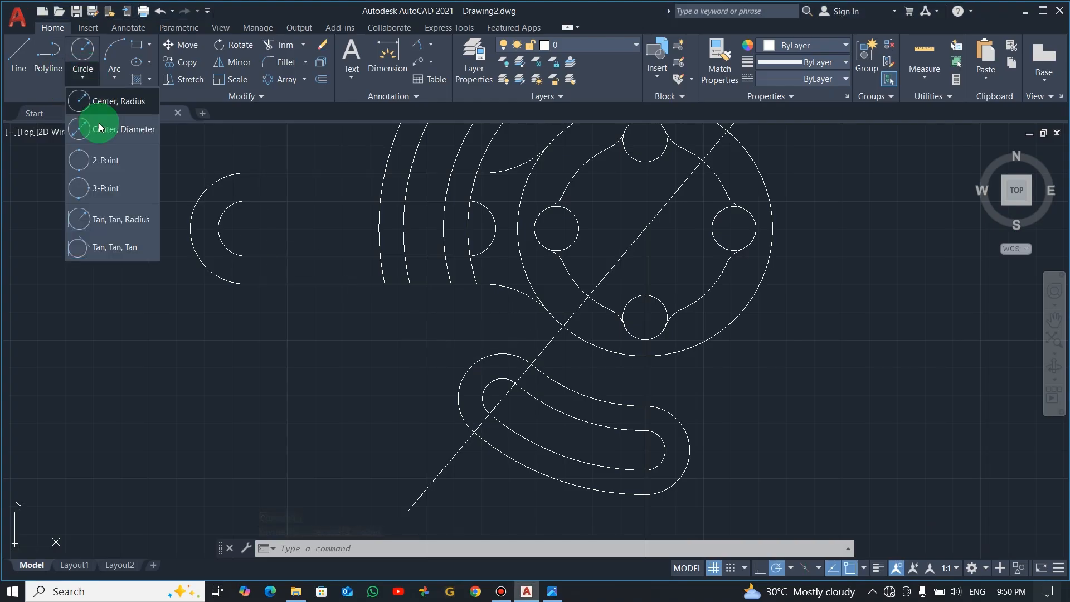
left_click(115, 223)
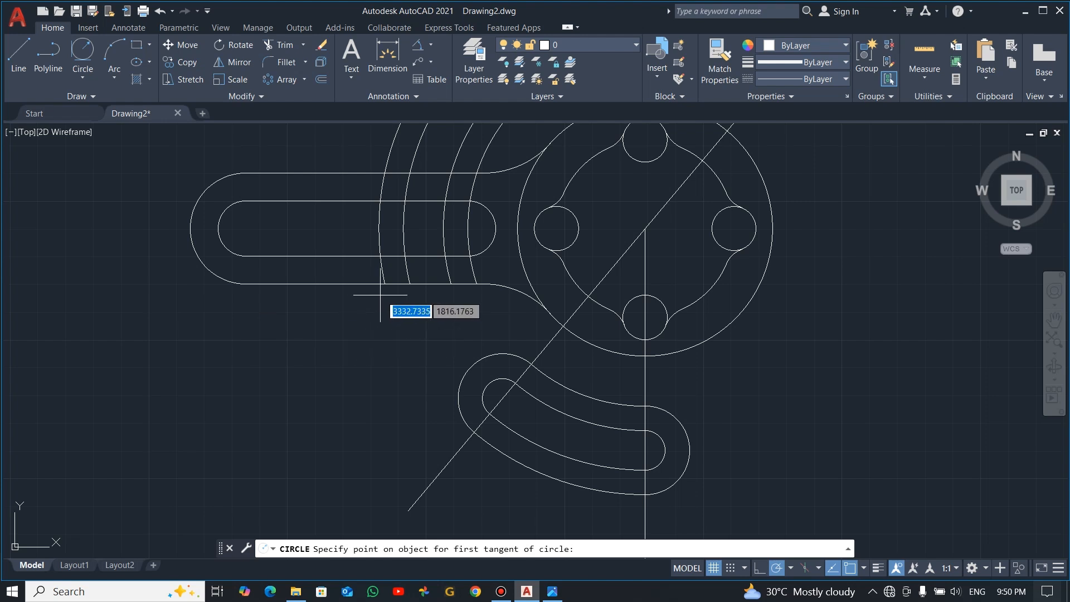
left_click(403, 294)
left_click(459, 376)
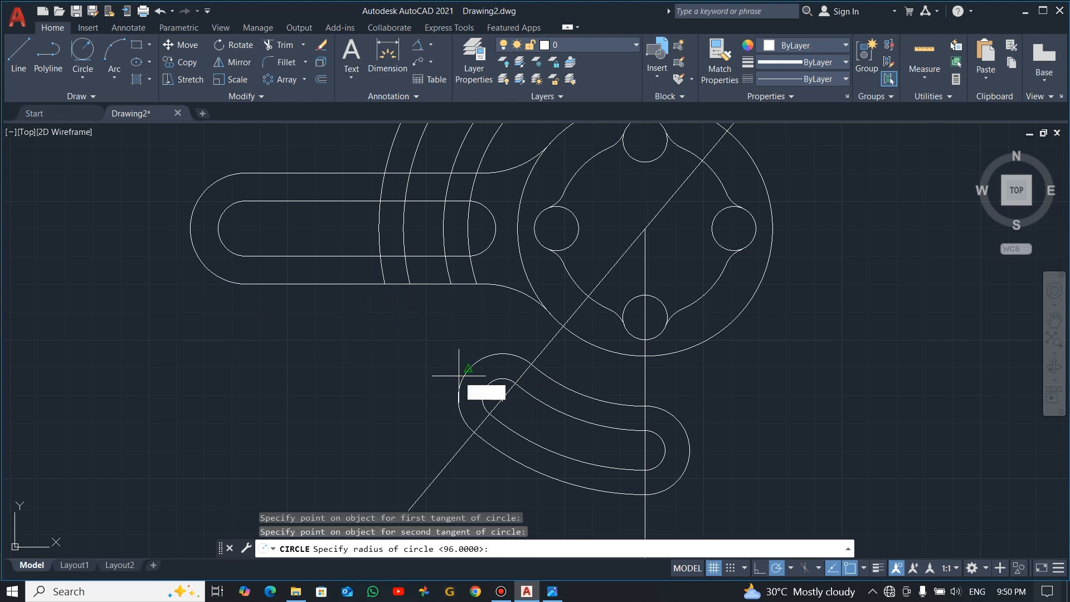
type("20")
key("Return")
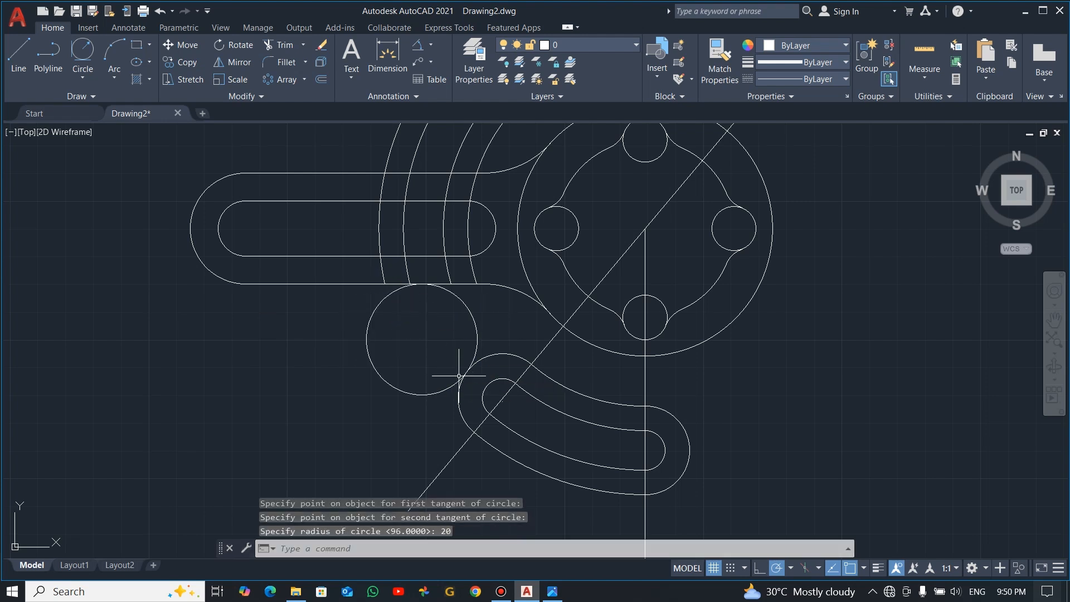
Trim the outer part of the radius 20 circle to leave the blend arc between the straight and curved arms
type("tr")
key("Return")
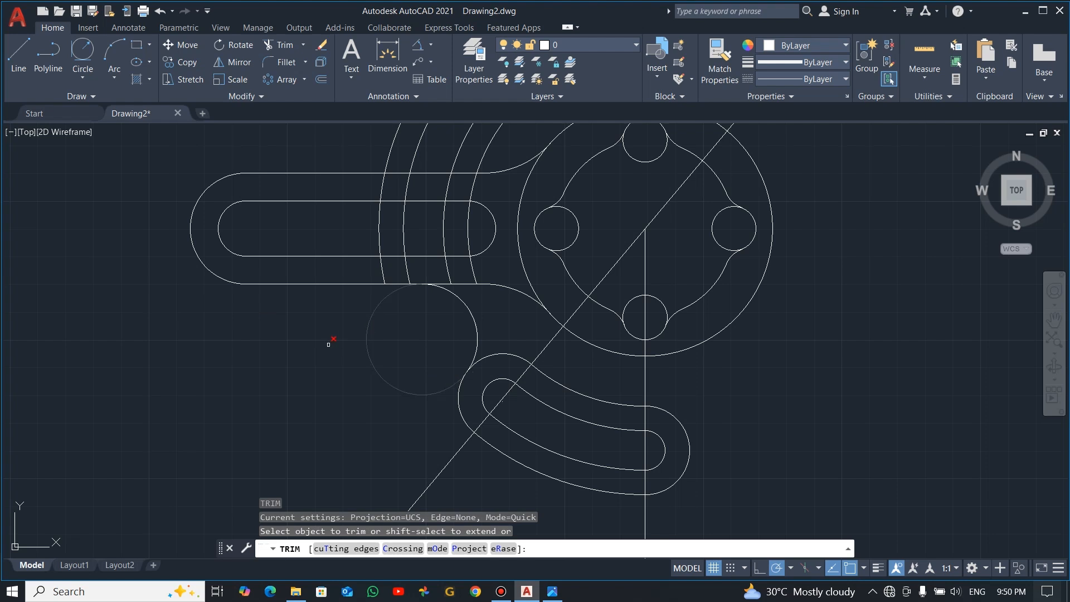
left_click_drag(328, 344, 394, 340)
key("Escape")
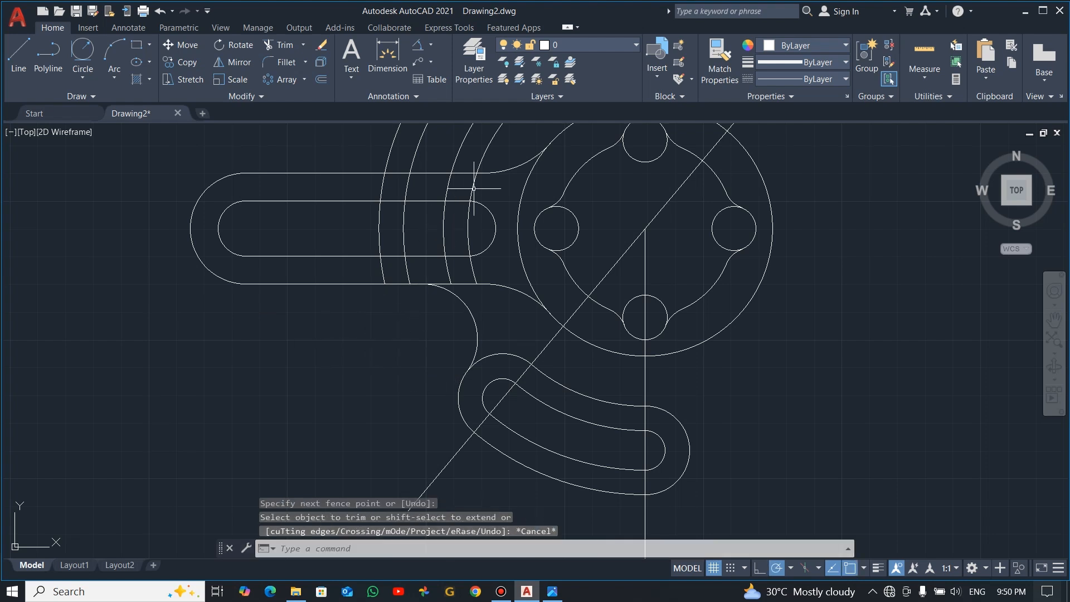
Erase the four leftover hub-centred arcs crossing the straight arm
left_click(498, 144)
left_click(380, 149)
key("Delete")
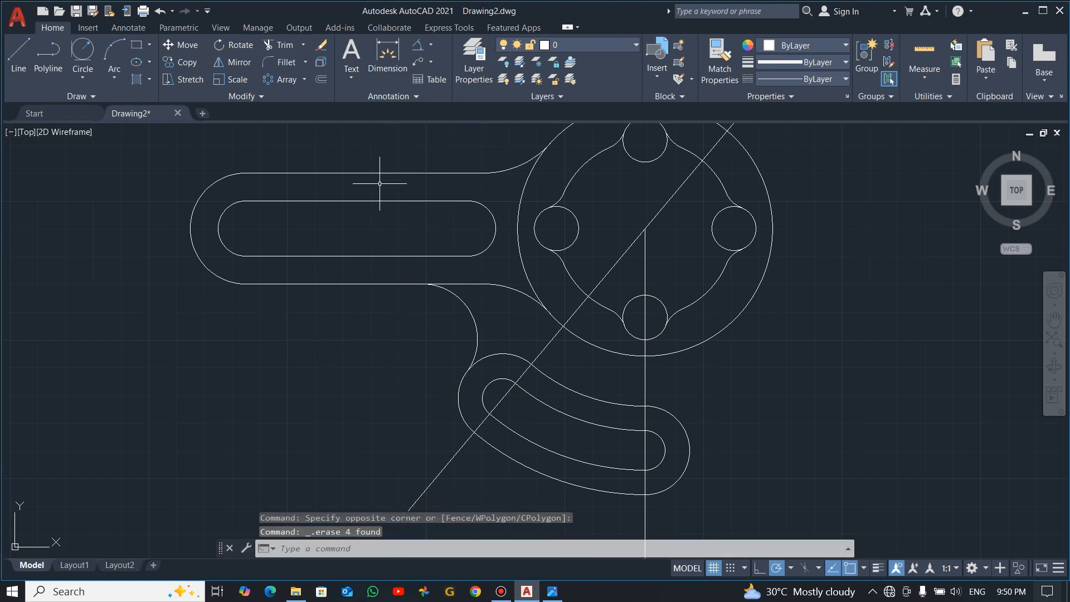
Following the reference drawing, draw a radius 16 circle tangent to the curved arm's lower rounded end and the hub's outer circle
key("alt+Tab")
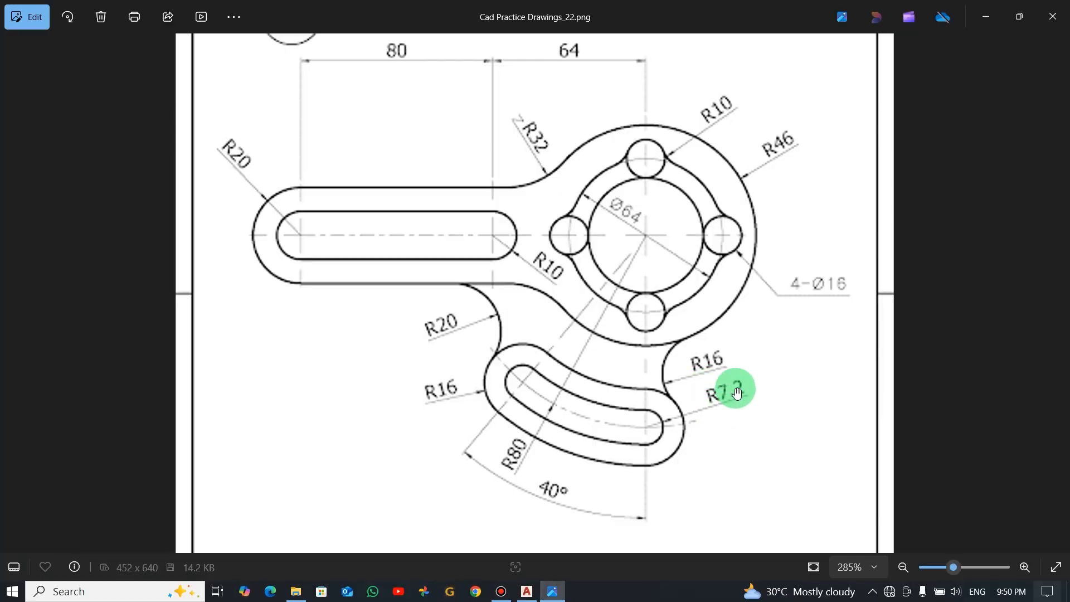
key("alt+Tab")
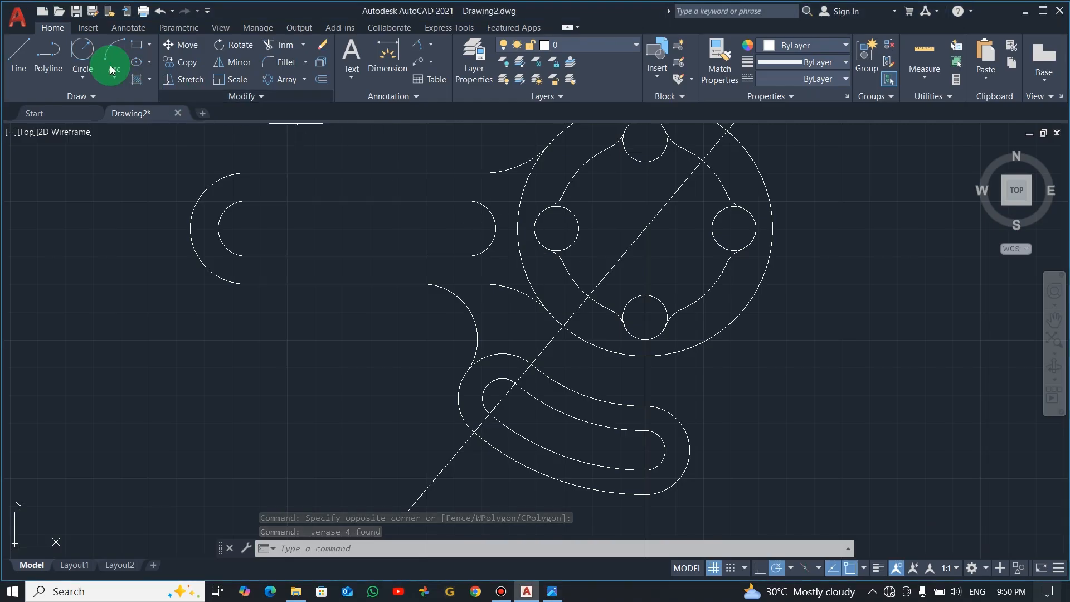
left_click(83, 51)
left_click(690, 422)
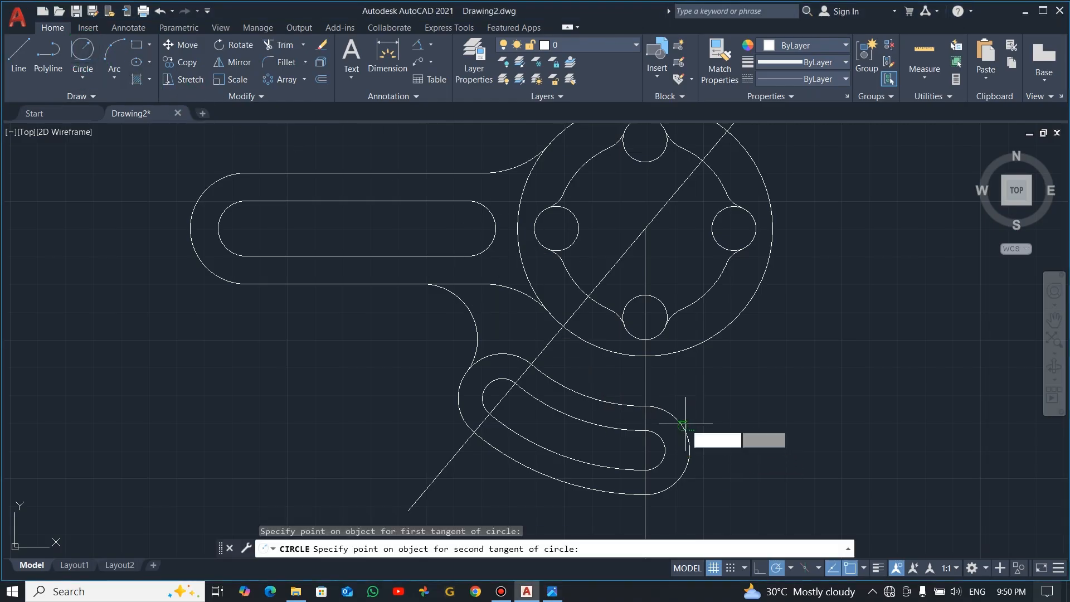
left_click(691, 345)
type("16")
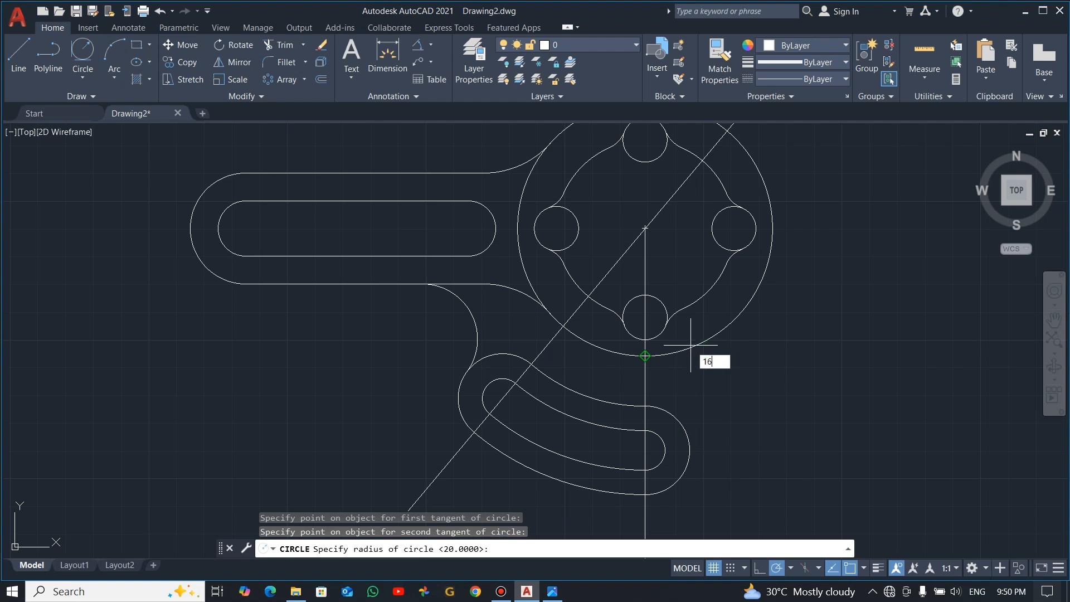
key("Return")
Trim the outer part of the radius 16 circle to leave the blend arc between the hub and curved arm
type("tr")
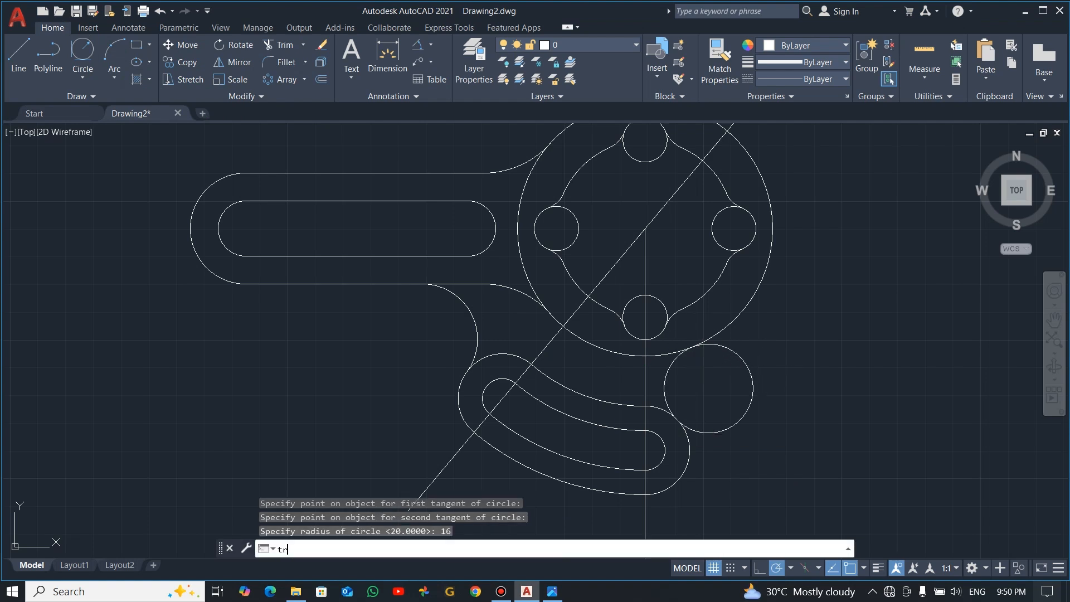
key("Return")
left_click(790, 365)
left_click(747, 380)
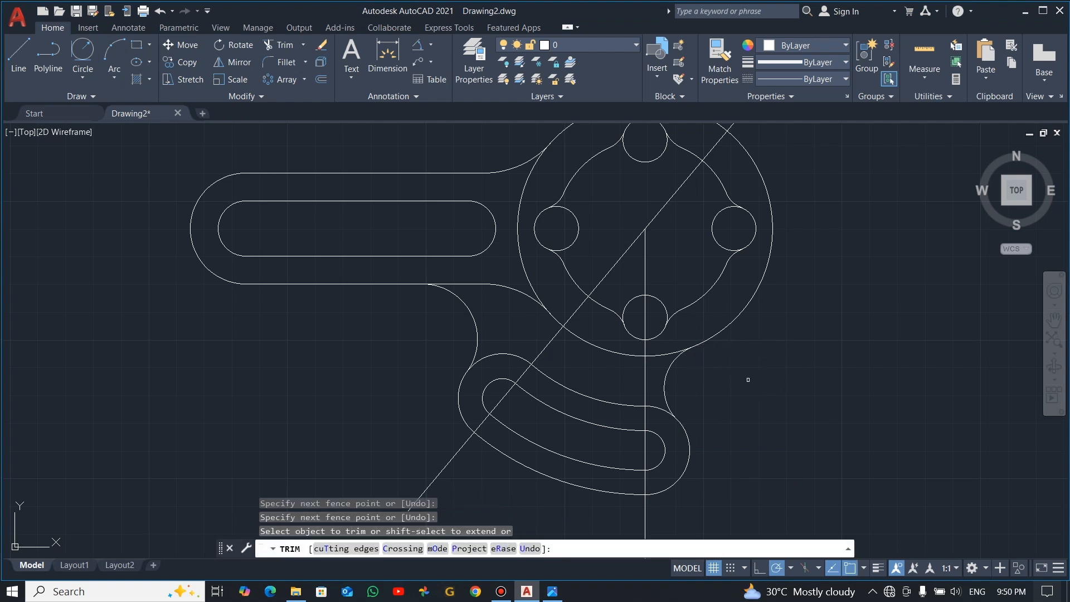
key("Escape")
Trim the slanted construction line back to the hub centre and erase its leftover piece extending up past the hub
scroll(680, 443, "down", 2)
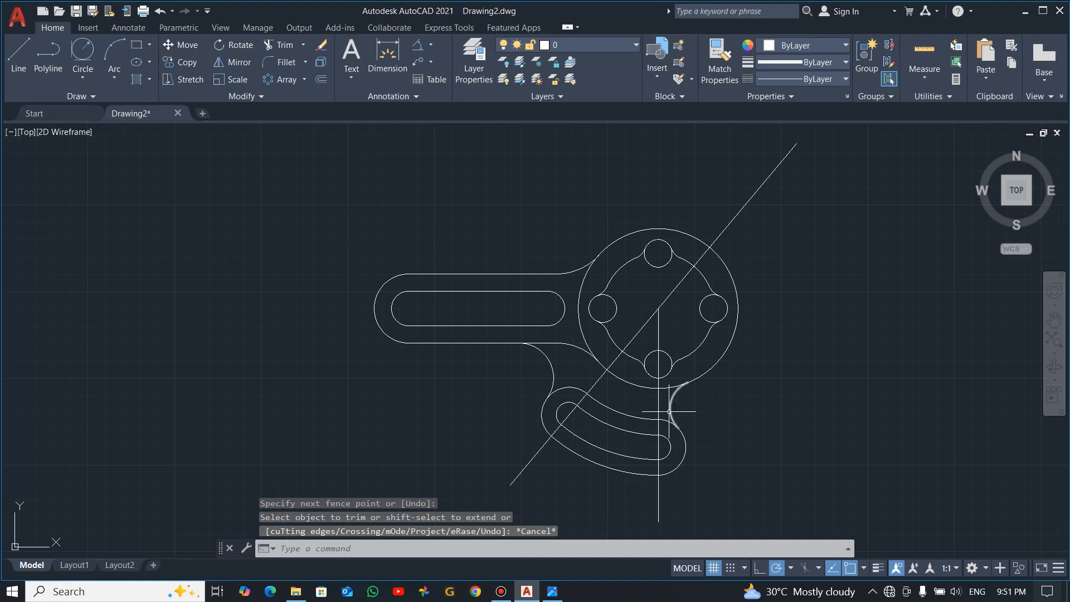
key("alt+Tab")
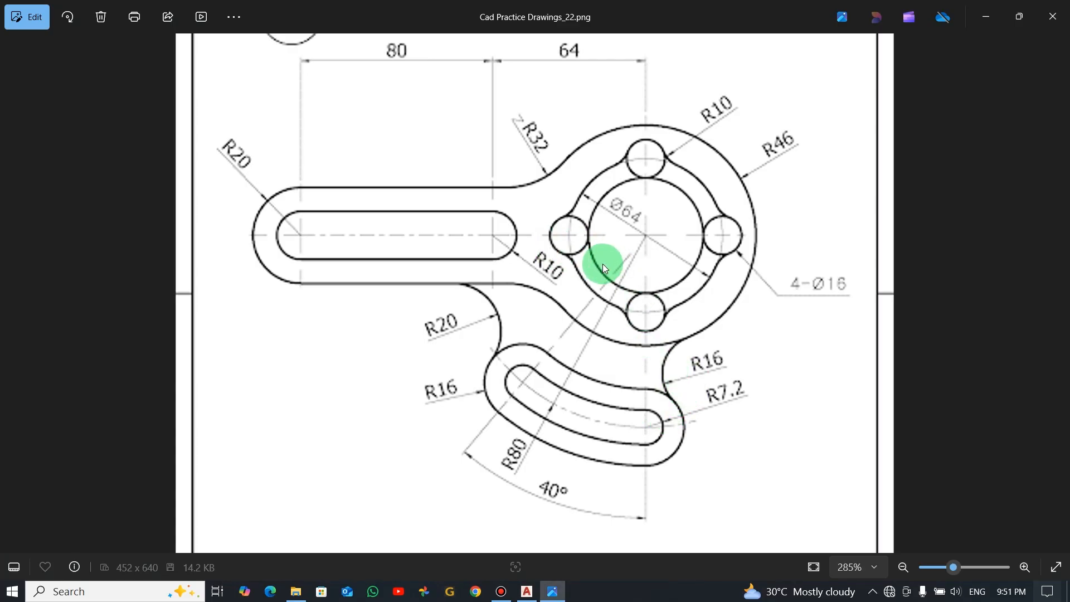
key("alt+Tab")
type("tr")
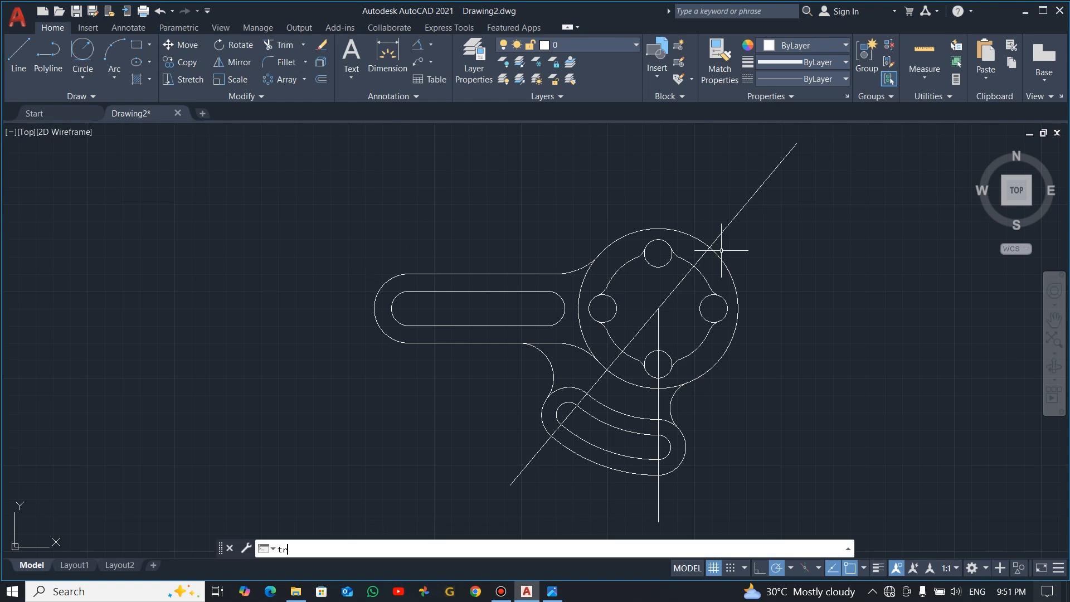
key("Return")
left_click(696, 263)
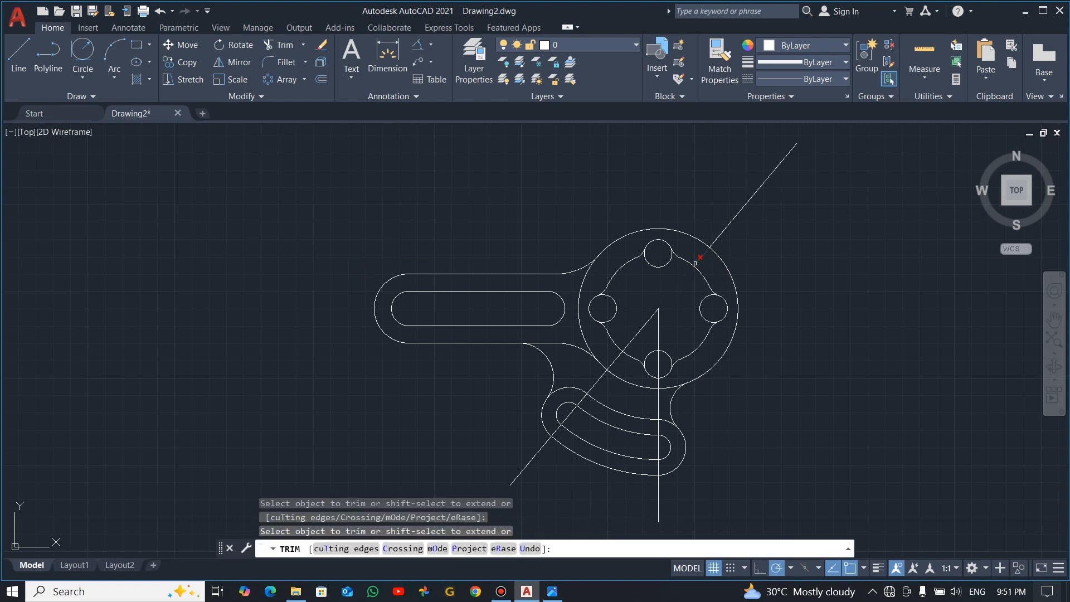
key("Escape")
left_click(777, 220)
left_click(709, 181)
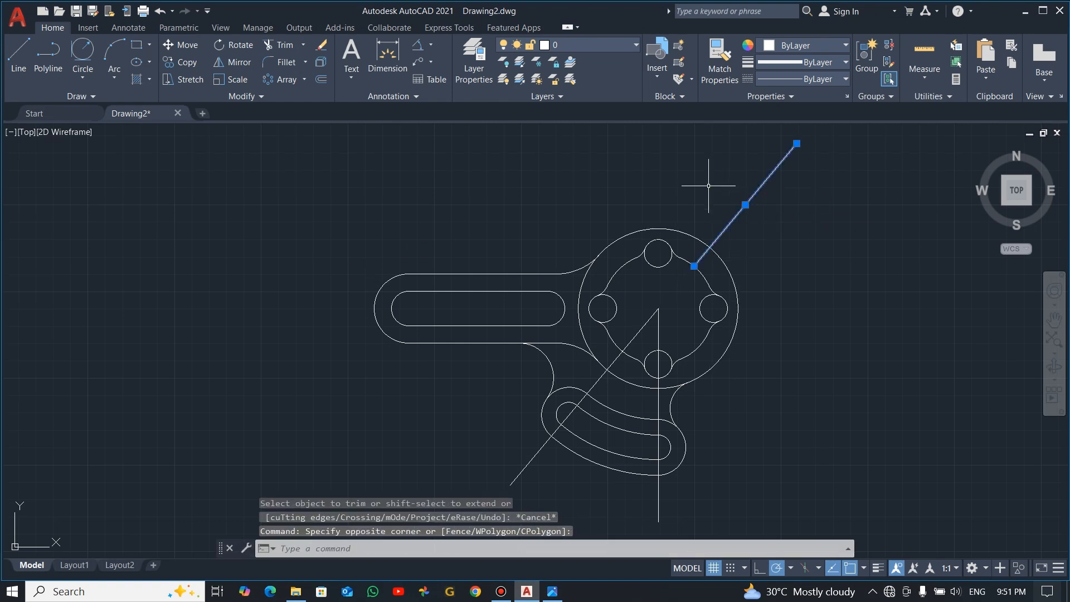
key("Delete")
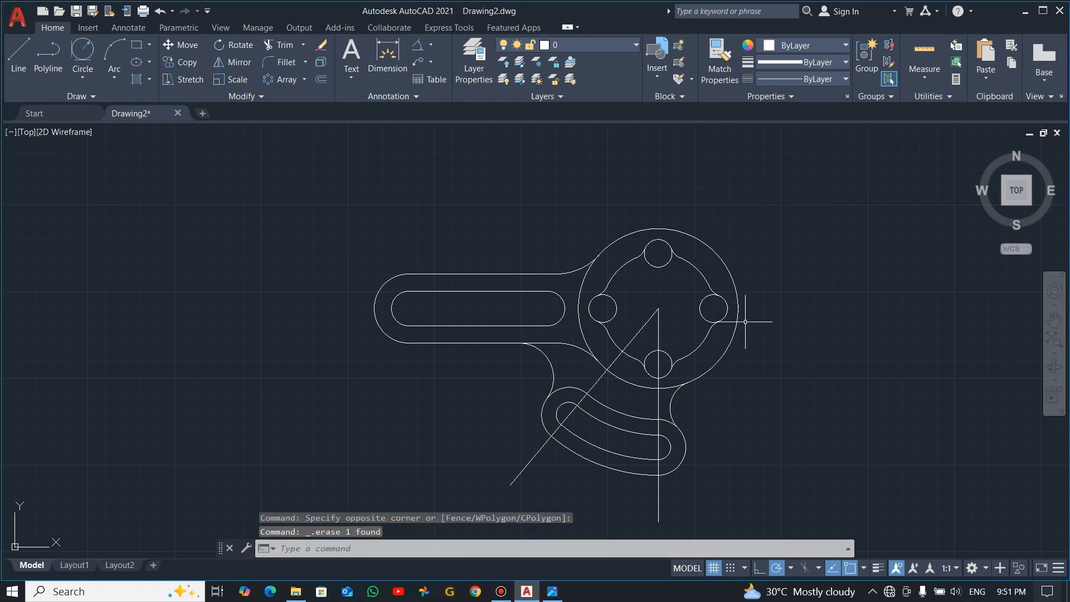
Turn on lineweight display and set the vertical and slanted construction lines to a 0.25 mm lineweight
left_click(877, 568)
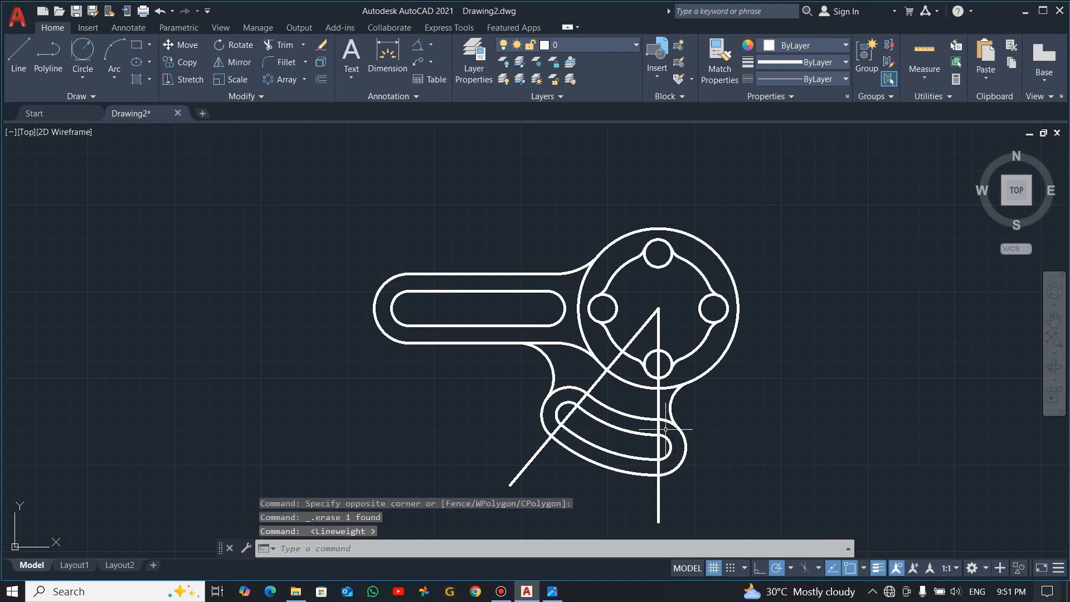
left_click(660, 509)
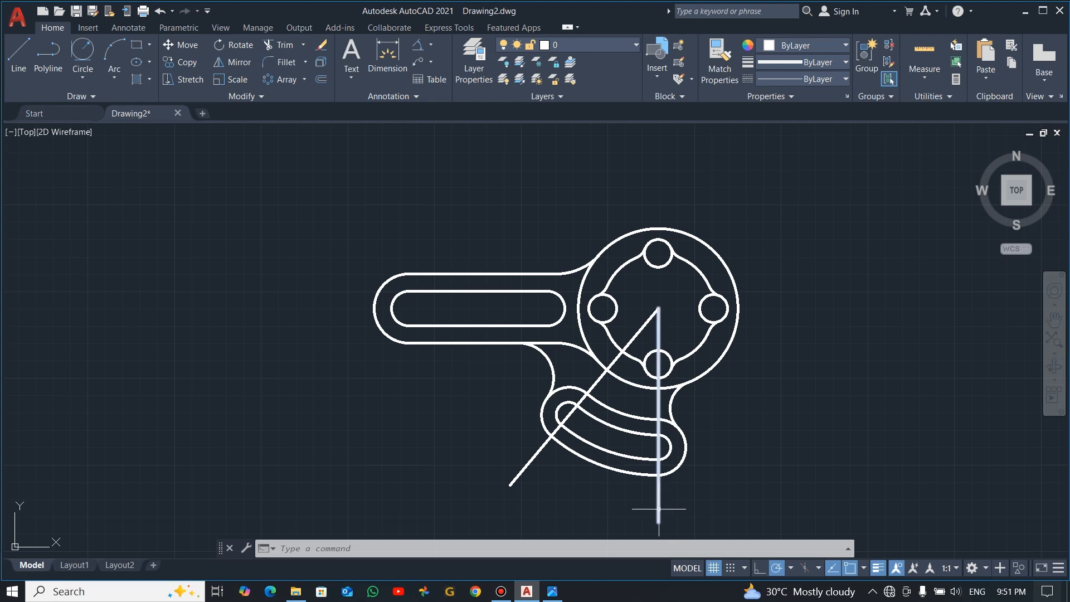
left_click(524, 476)
left_click(528, 457)
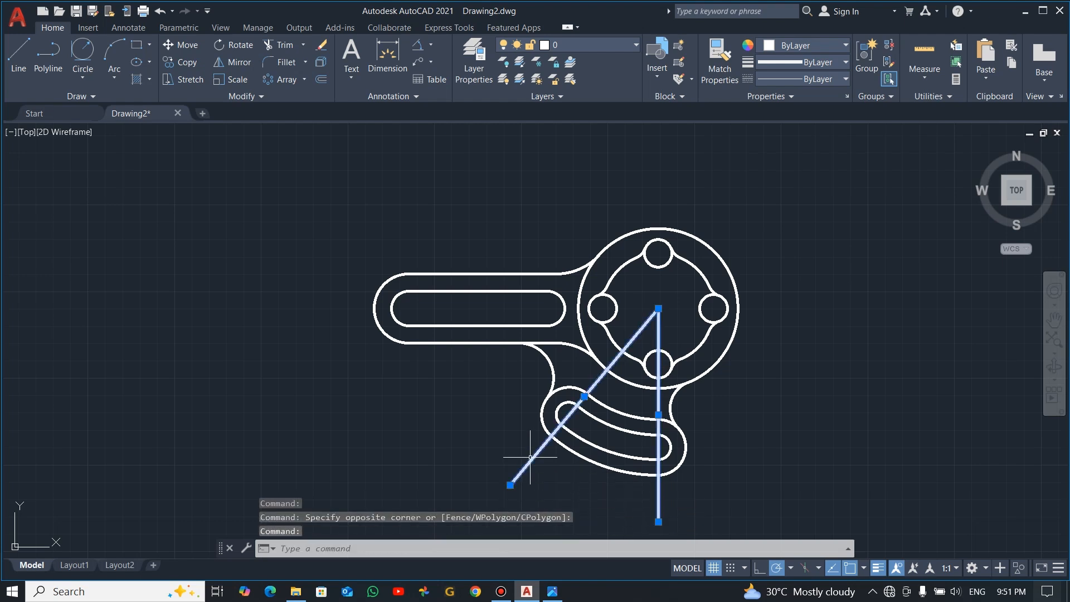
left_click(829, 66)
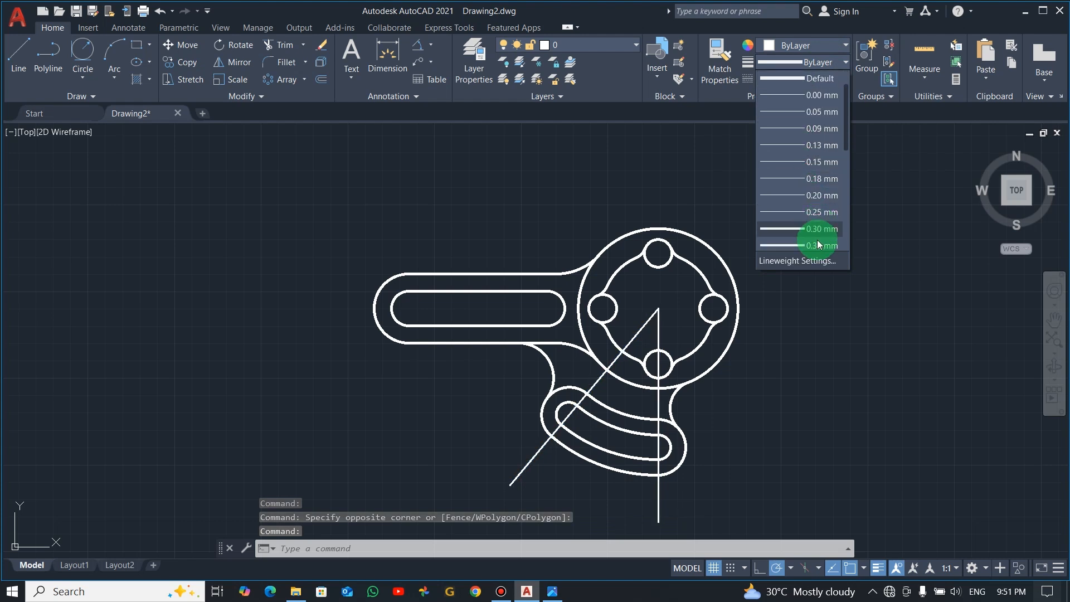
left_click(820, 212)
key("Escape")
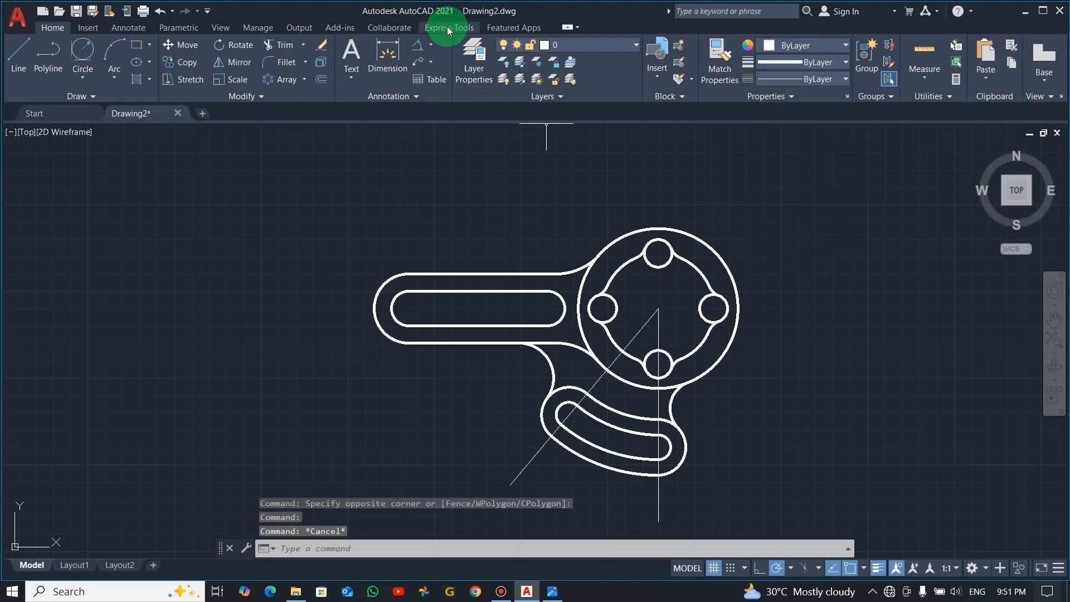
Create a new layer named dim and give it colour 30
left_click(475, 60)
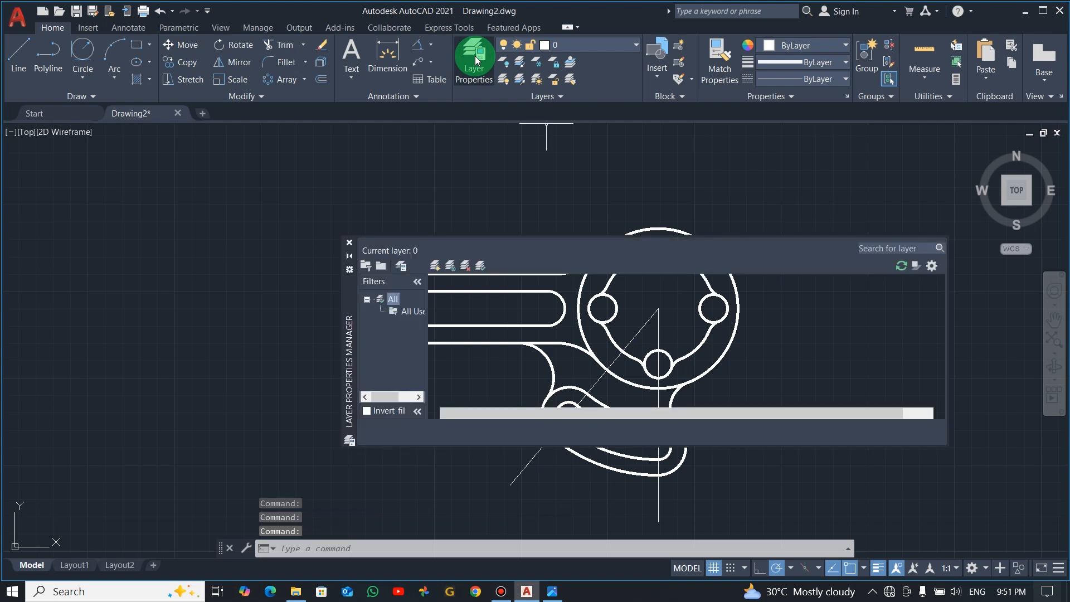
left_click(435, 271)
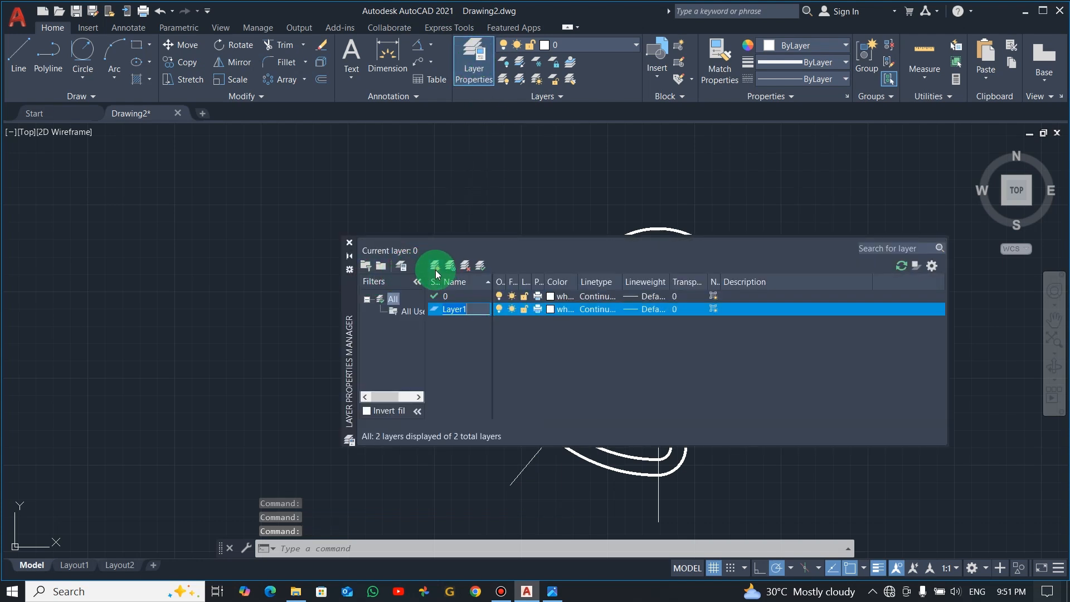
type("dim")
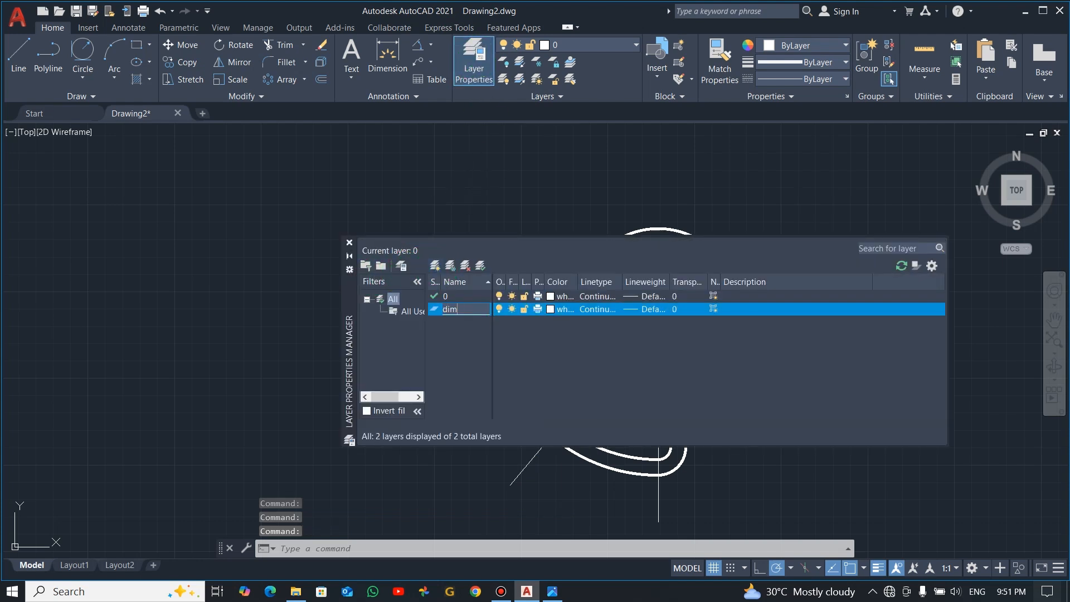
left_click(550, 309)
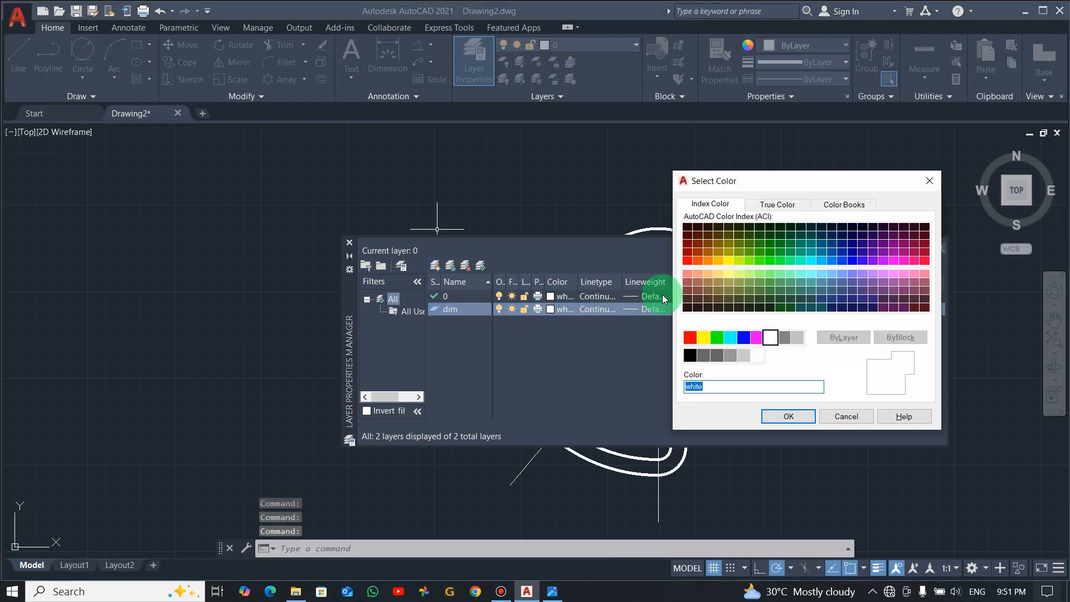
left_click(706, 263)
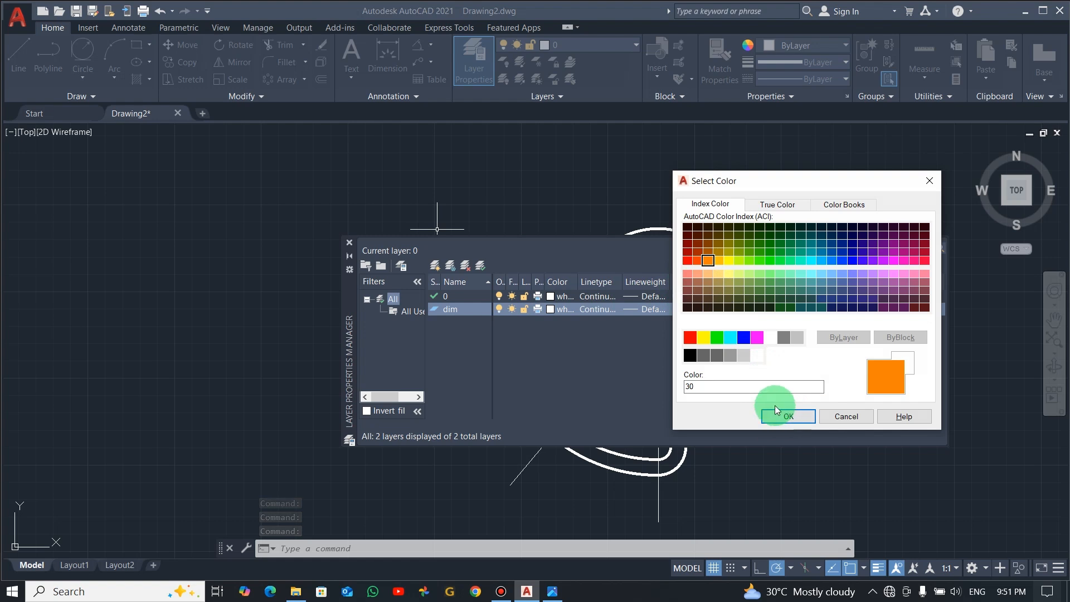
left_click(797, 417)
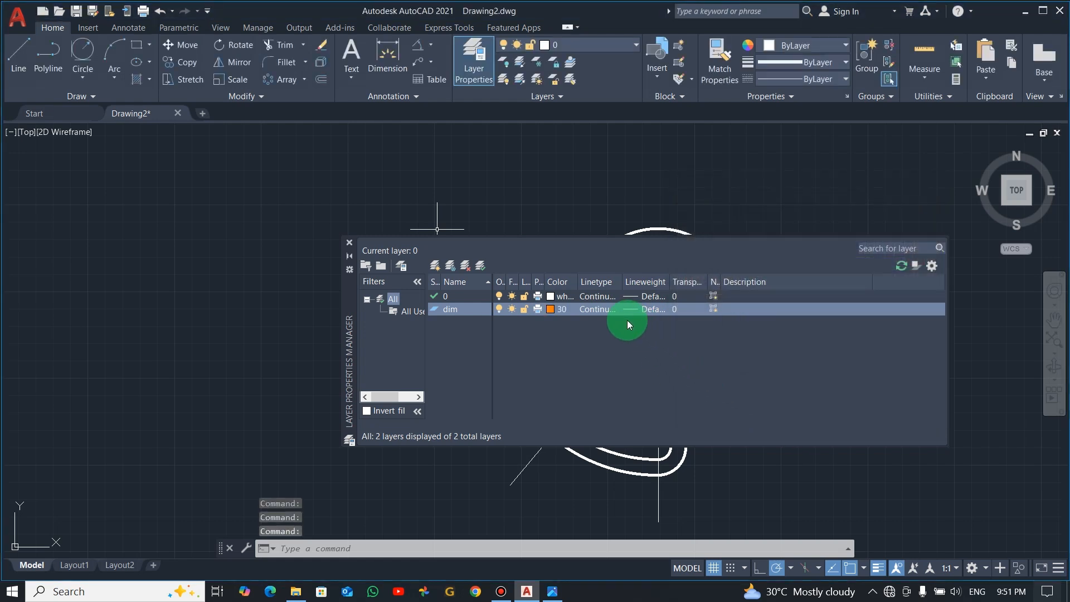
Set the dim layer's lineweight to 0.25 mm and close the layer manager
left_click(642, 310)
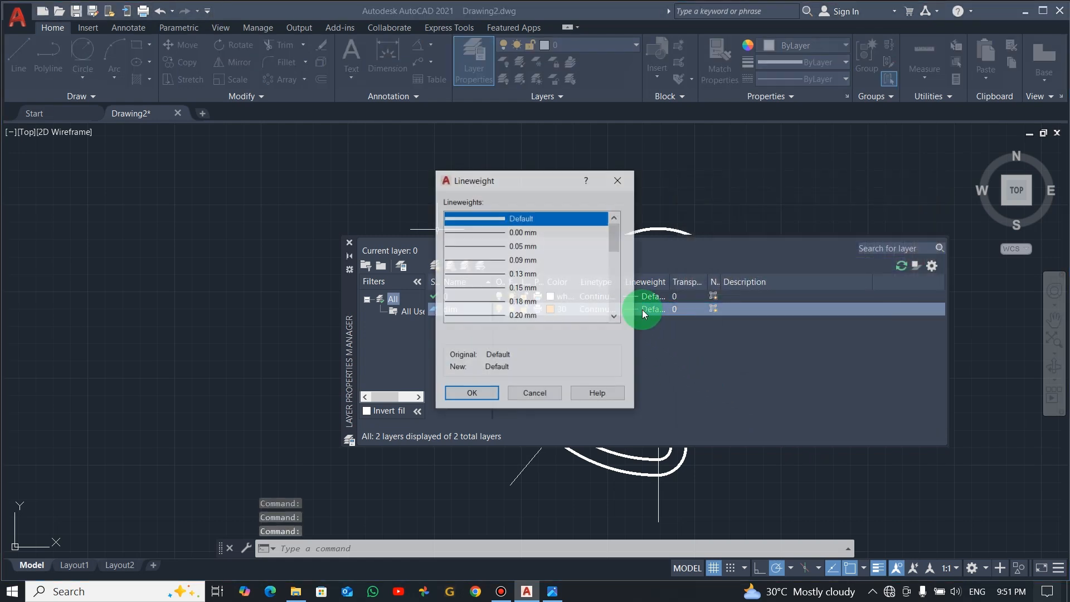
scroll(521, 302, "down", 3)
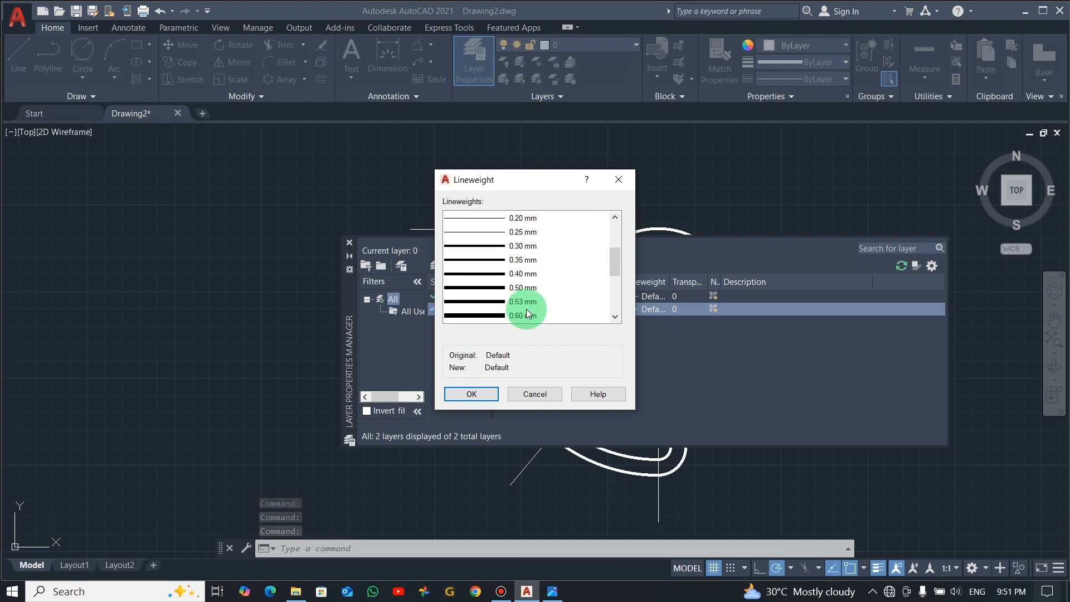
left_click(521, 234)
left_click(484, 394)
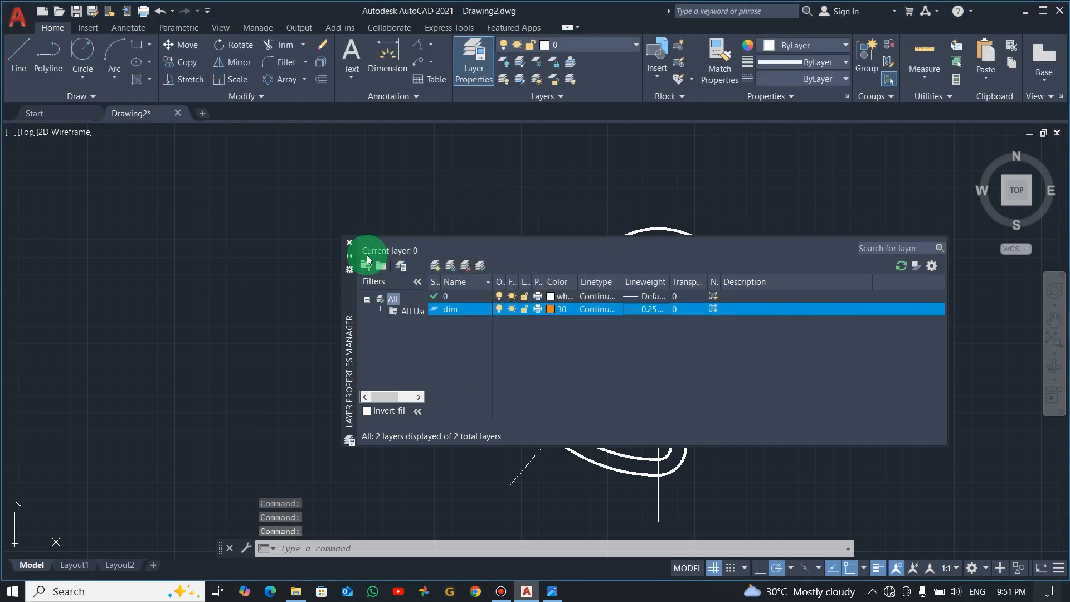
left_click(349, 242)
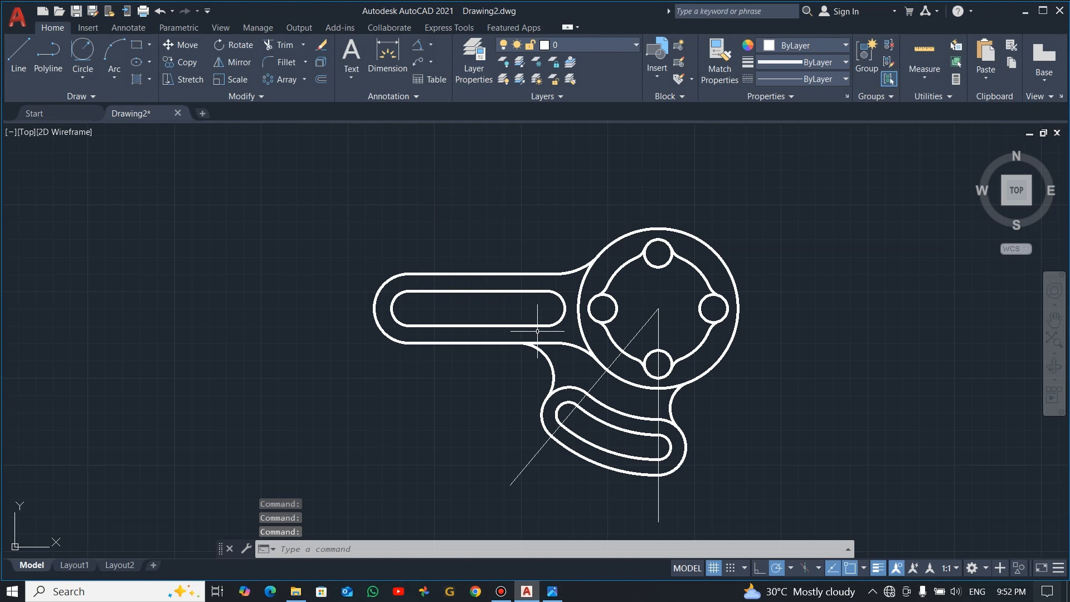
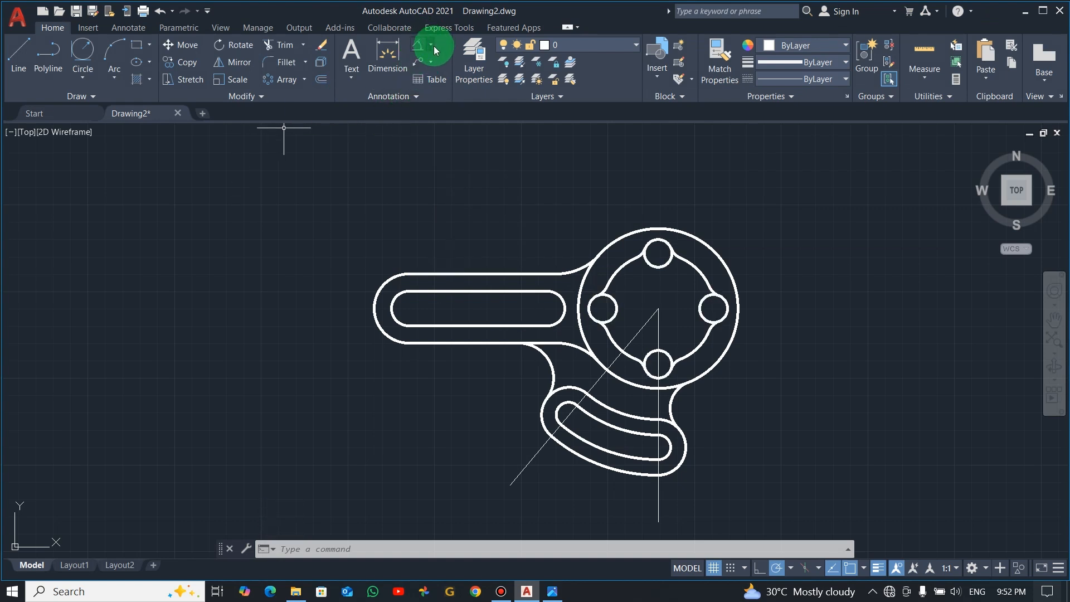
left_click(432, 45)
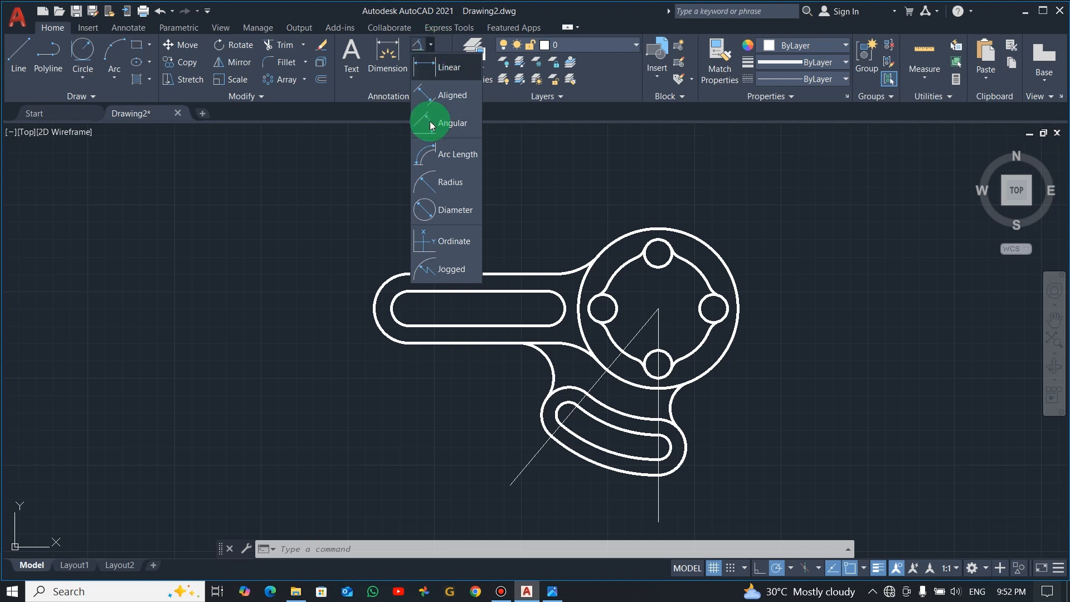
left_click(440, 210)
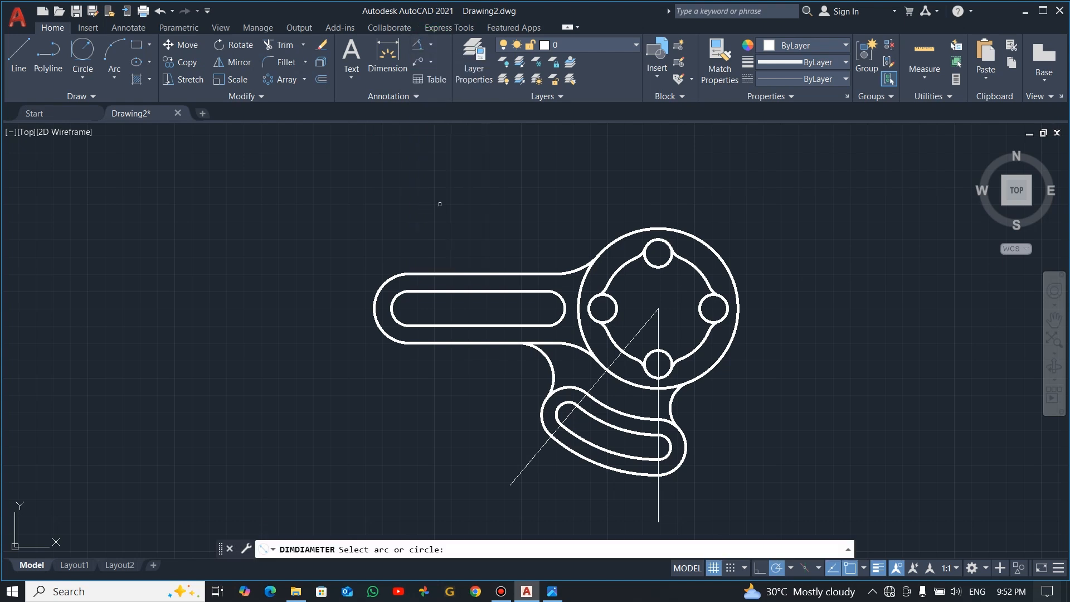
left_click(710, 234)
key("Escape")
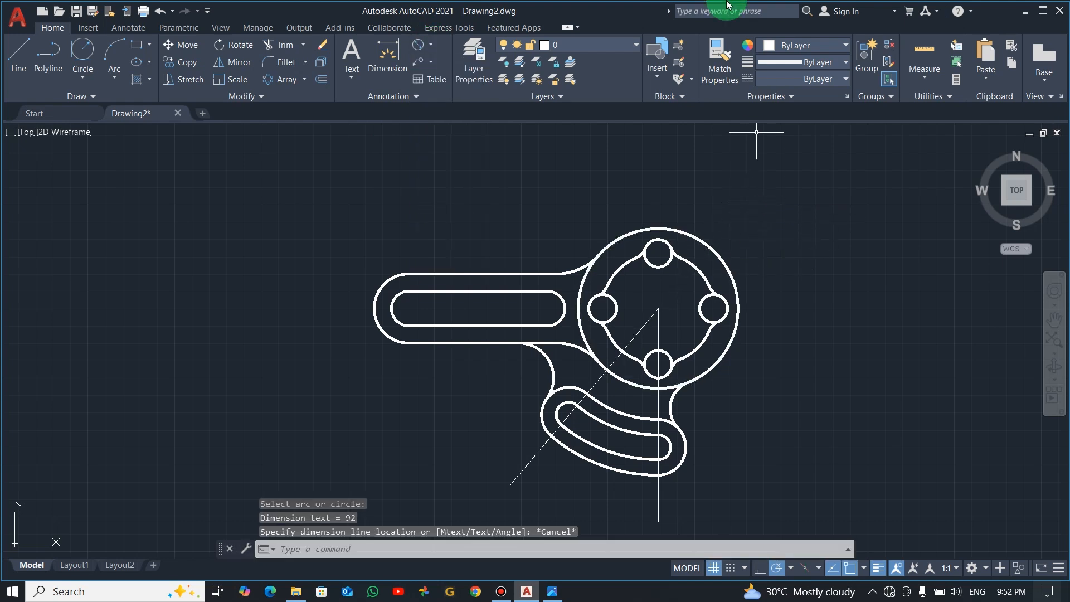
Make dim the current layer and add a diameter dimension to the hub's outer circle, placed outside its upper-right edge
left_click(627, 43)
left_click(569, 78)
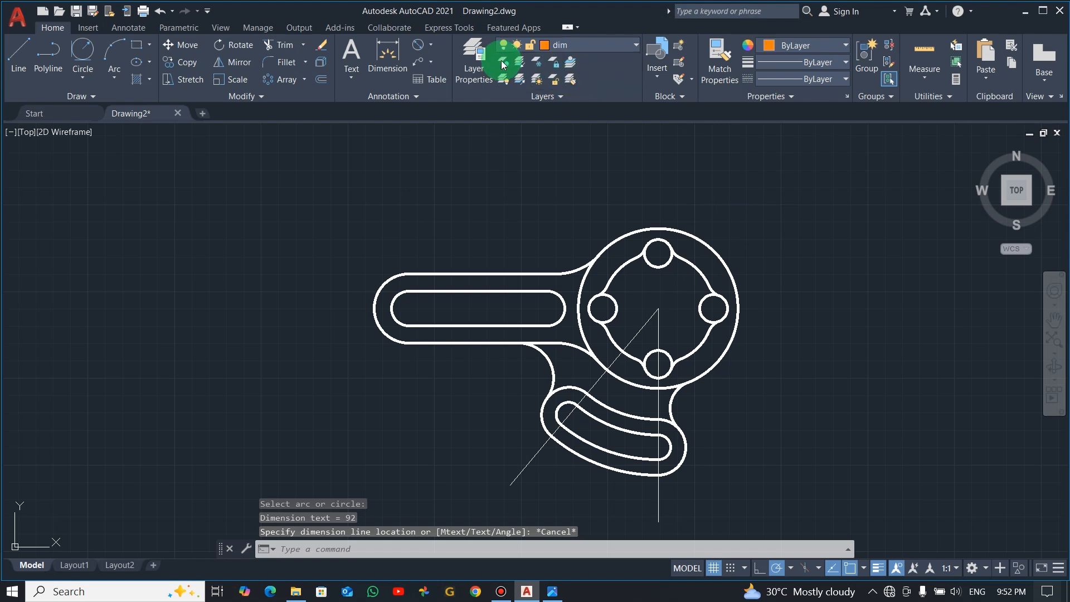
left_click(418, 45)
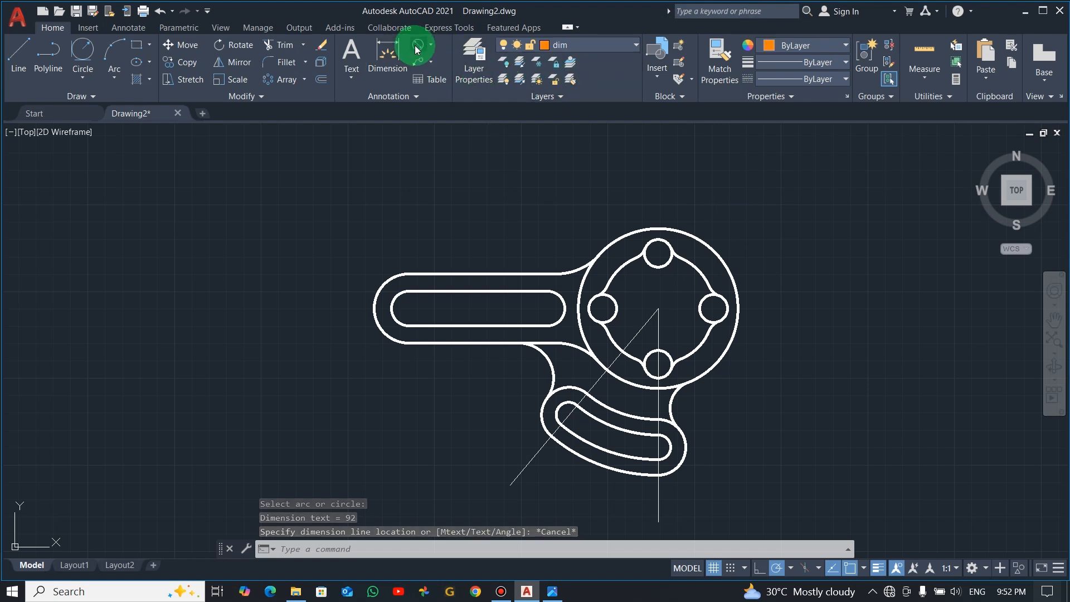
left_click(695, 231)
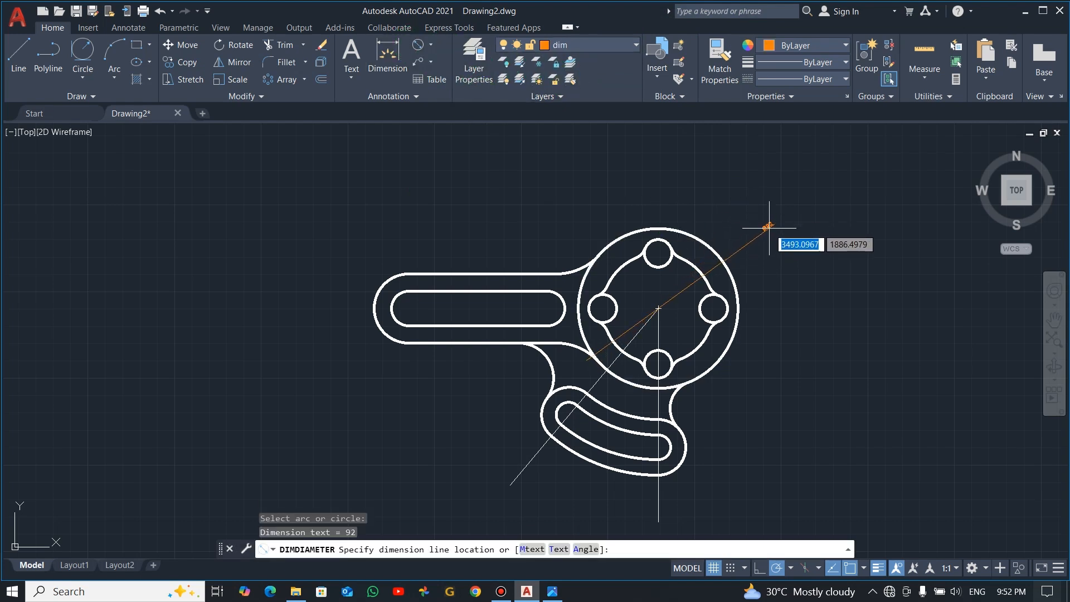
left_click(778, 244)
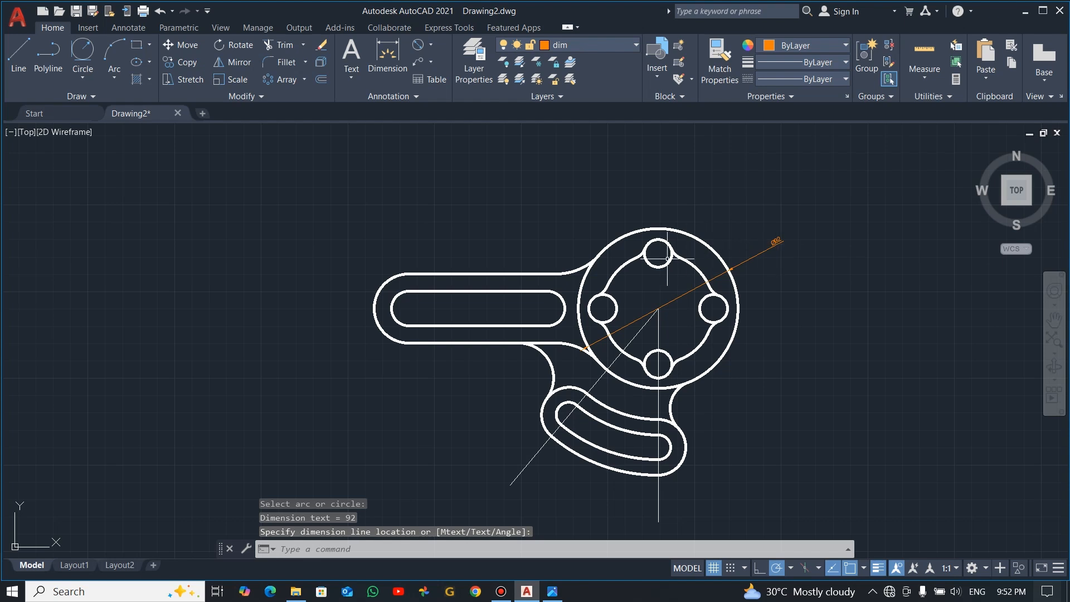
Add a diameter dimension to the hub's inner arc ring, placing the text outside the hub at the upper right
key("Return")
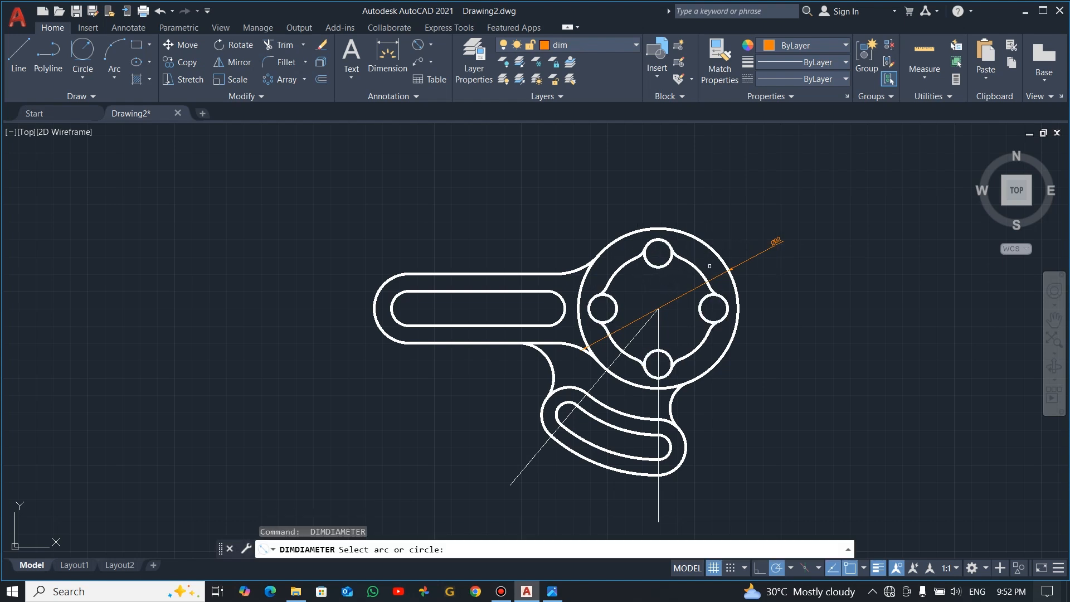
left_click(697, 268)
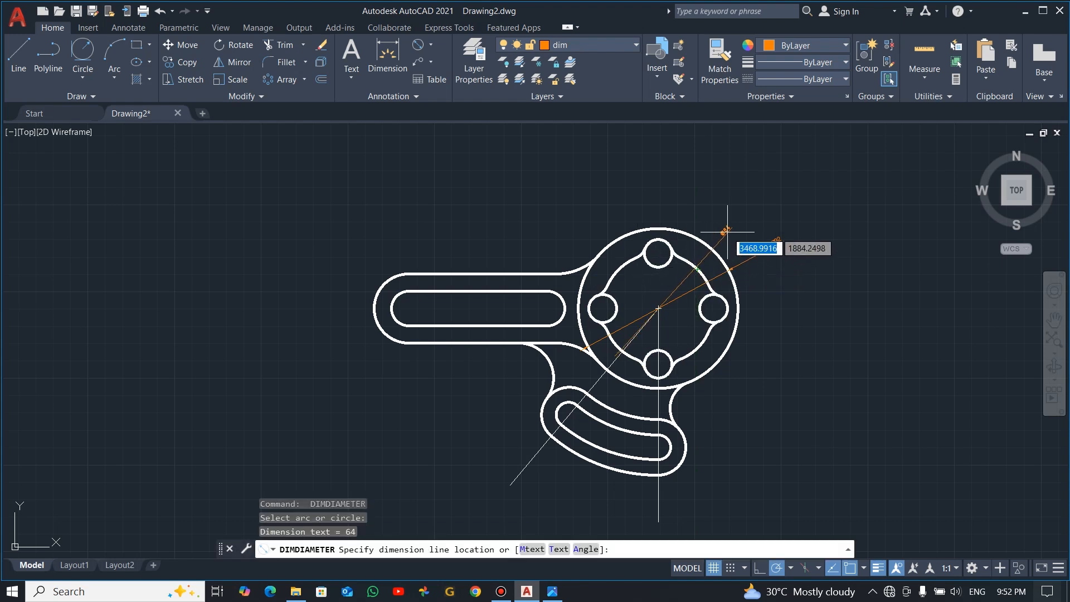
left_click(755, 221)
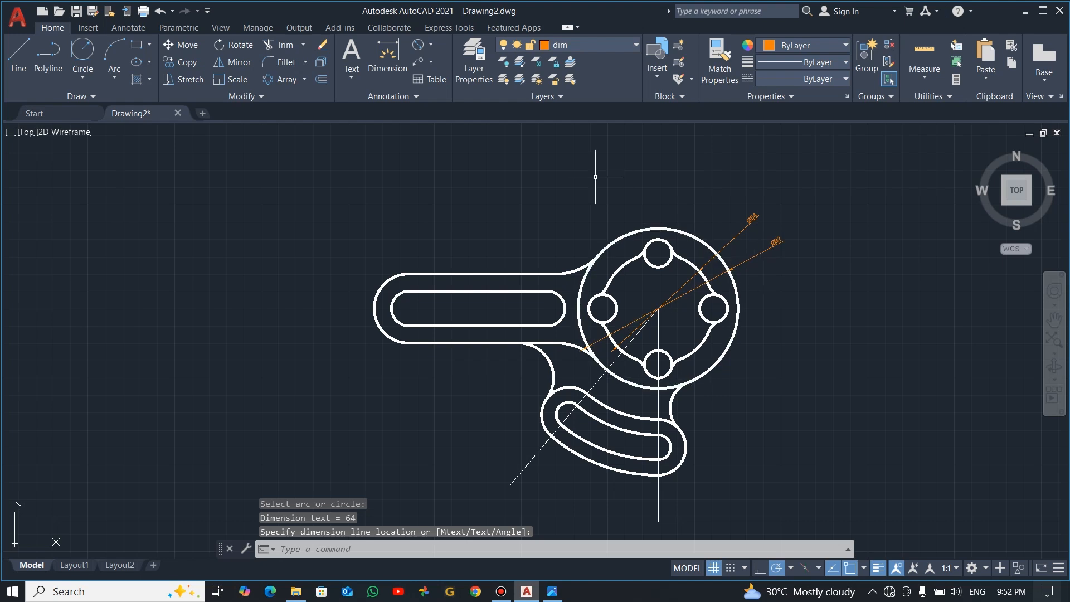
Modify the ISO-25 dimension style and set its arrow size to 5
left_click(411, 101)
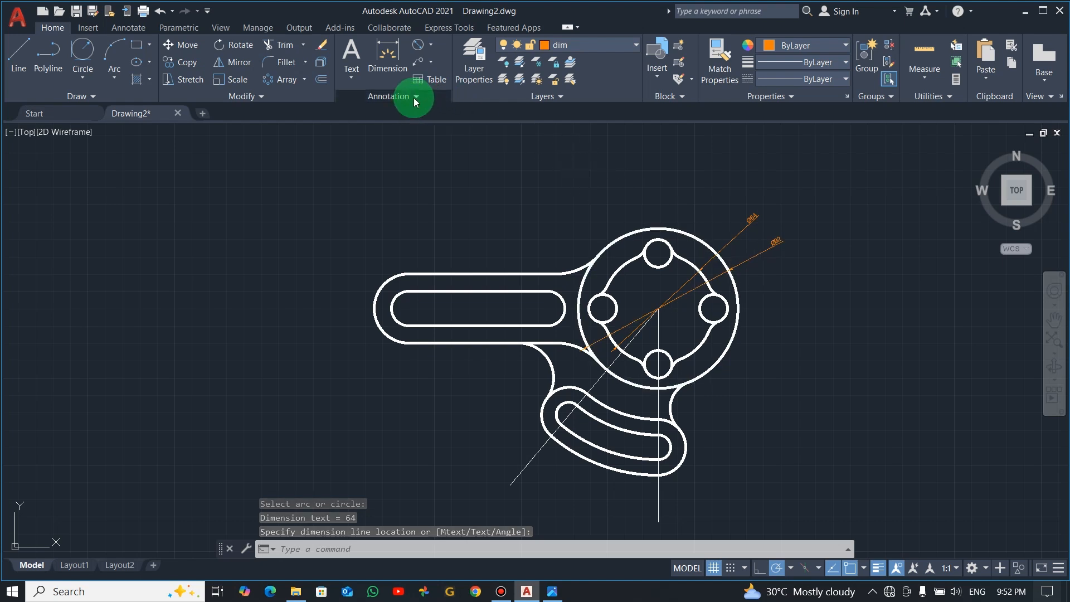
left_click(489, 130)
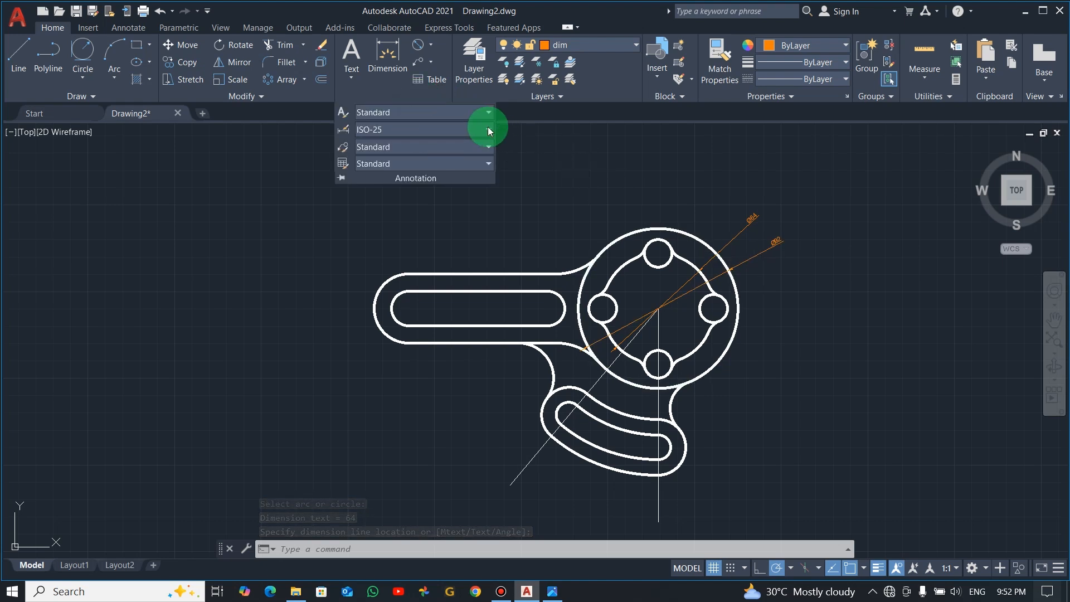
left_click(430, 281)
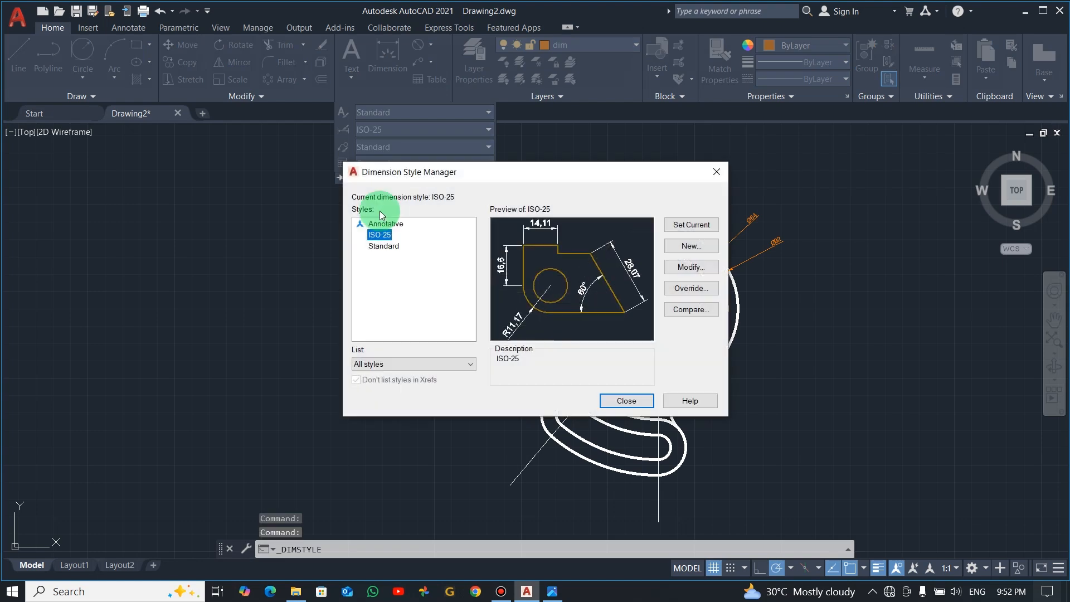
left_click(691, 267)
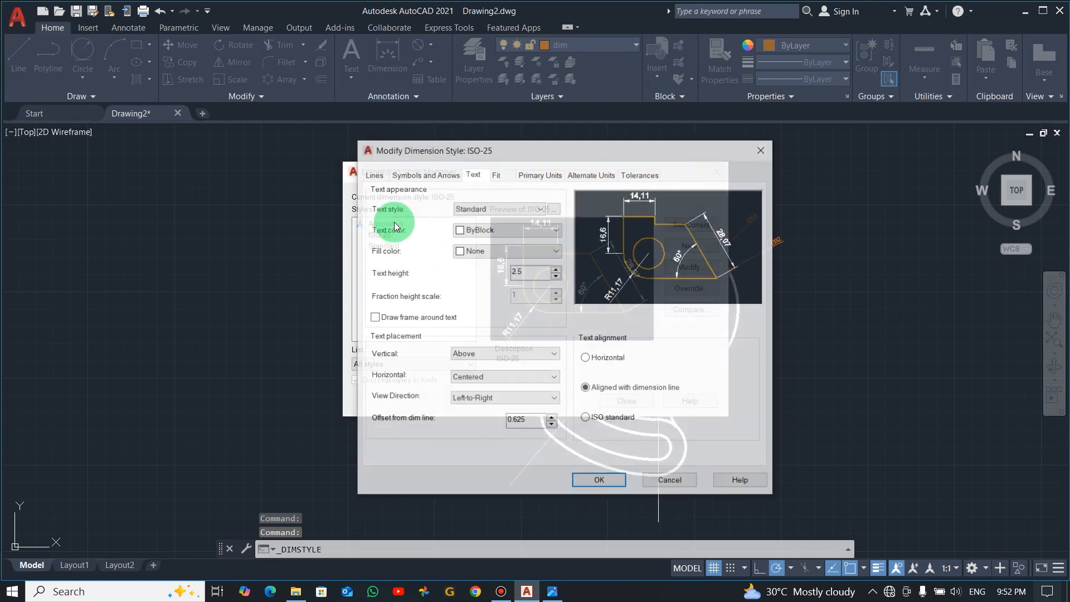
left_click(428, 175)
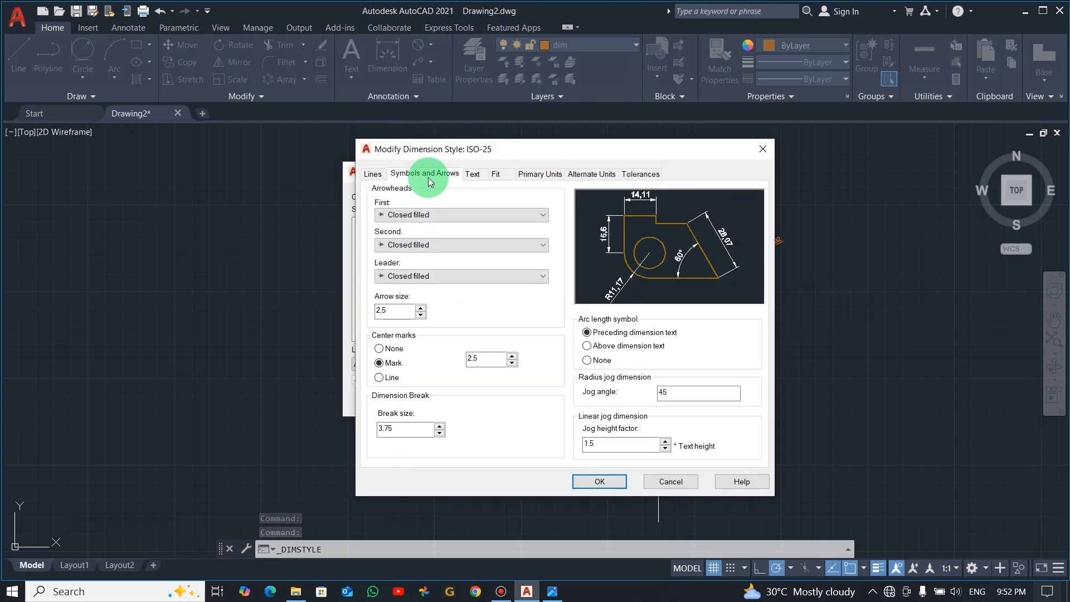
double_click(396, 315)
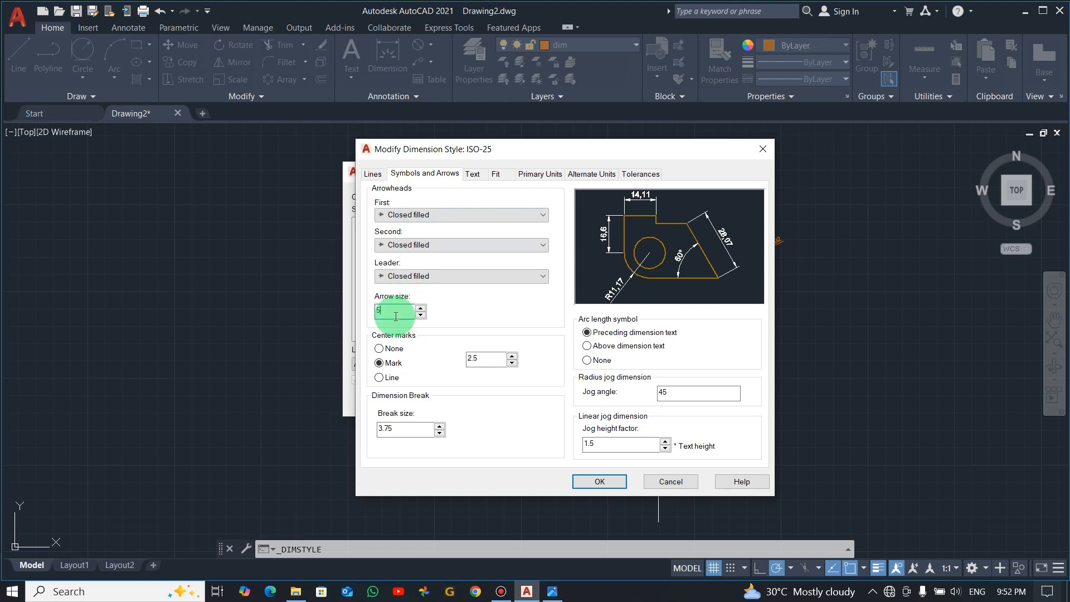
type("5")
Set the ISO-25 style's text height to 5, then apply the changes and close the Dimension Style Manager
left_click(472, 177)
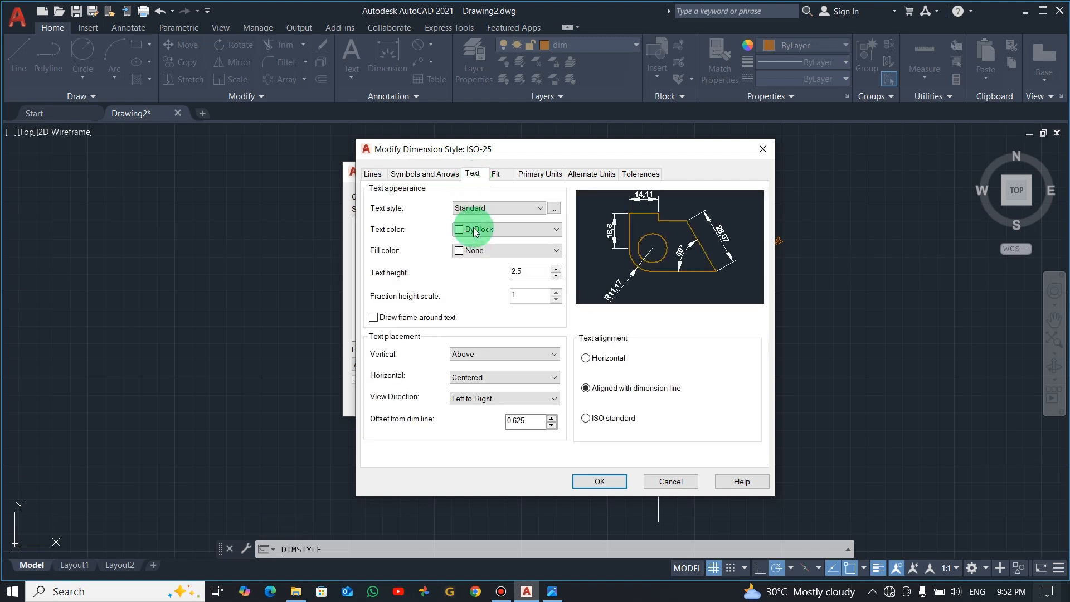
double_click(530, 271)
double_click(527, 271)
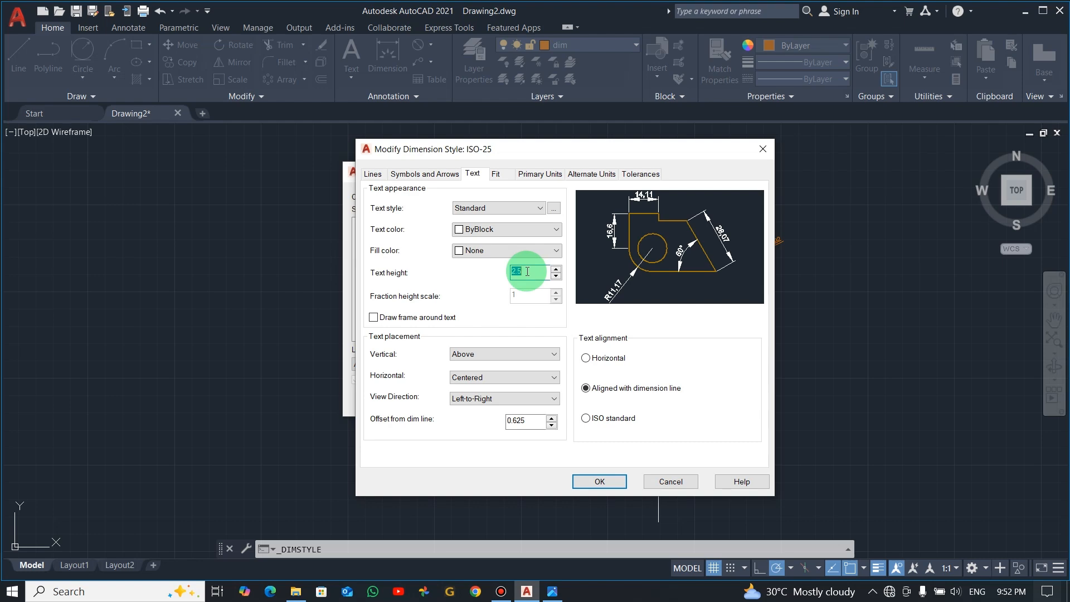
type("5")
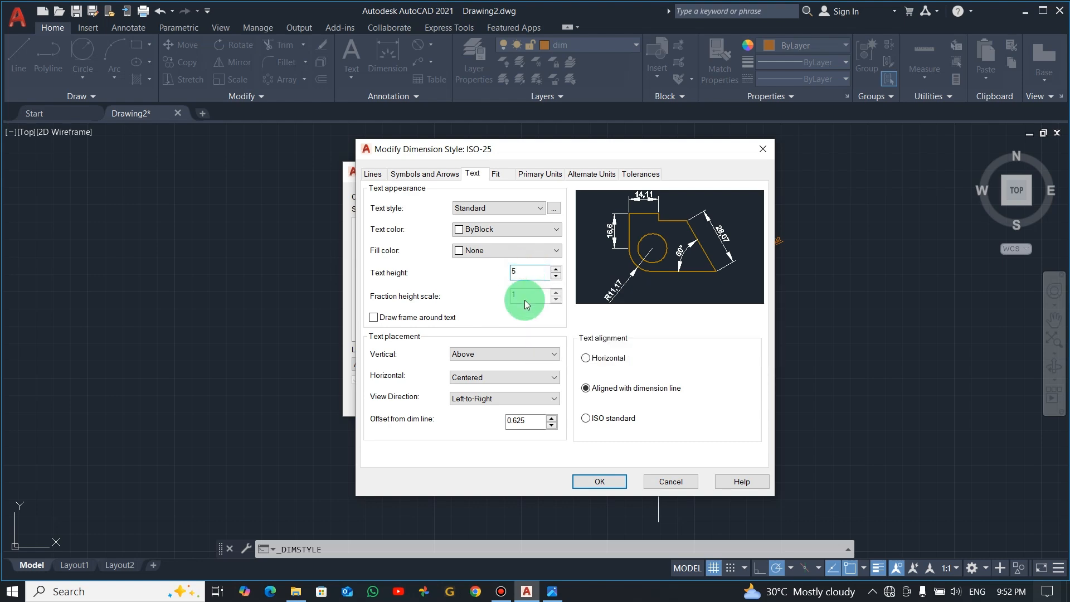
left_click(600, 482)
left_click(627, 400)
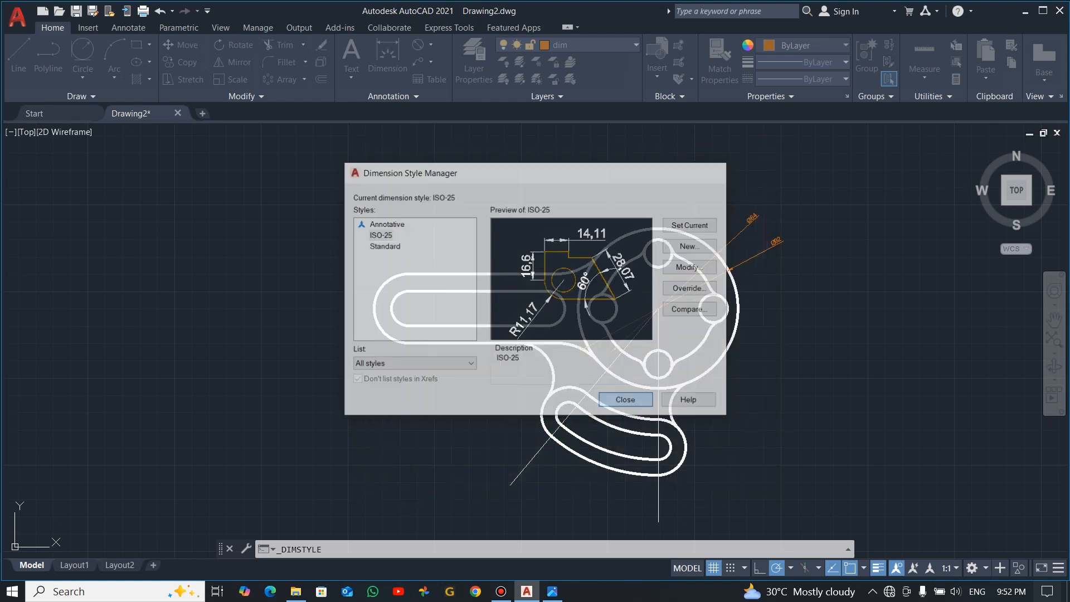
Check the reference drawing and replace the outer hub circle's diameter dimension with a radius dimension
scroll(757, 229, "up", 2)
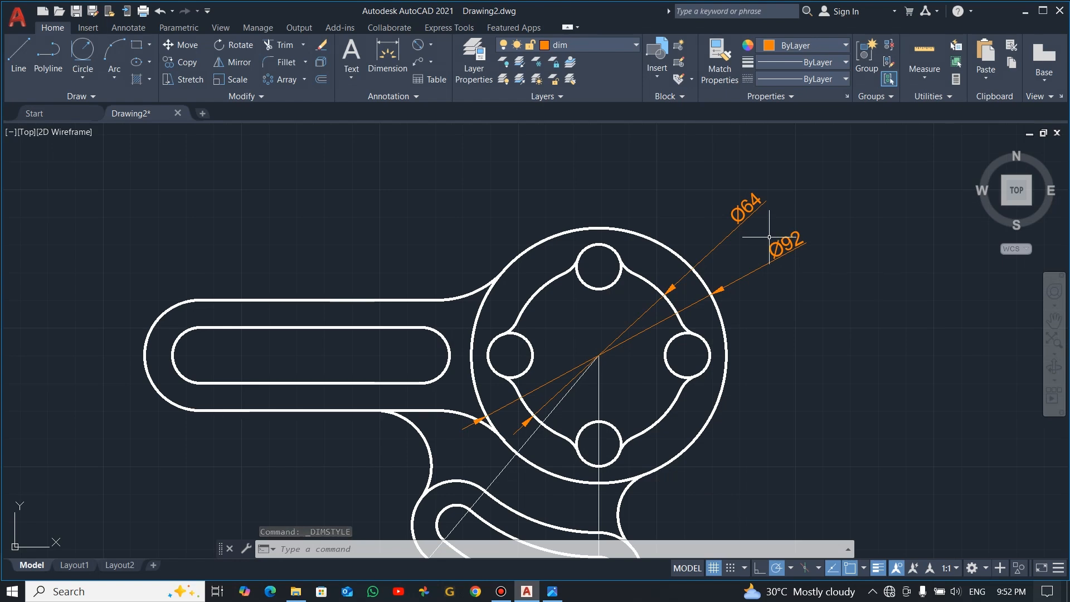
key("alt+Tab")
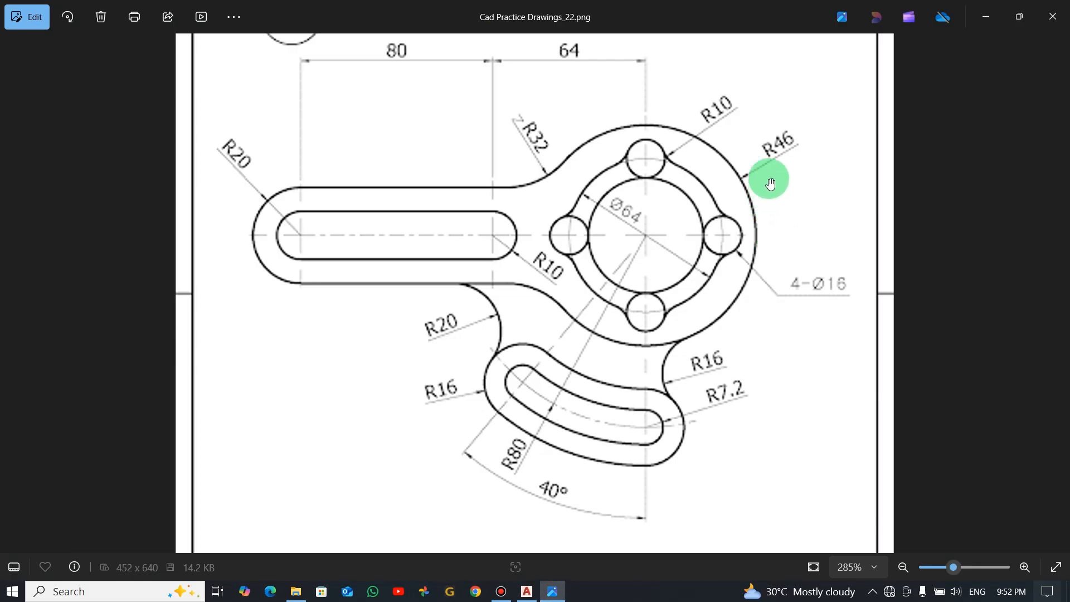
key("alt+Tab")
left_click(790, 247)
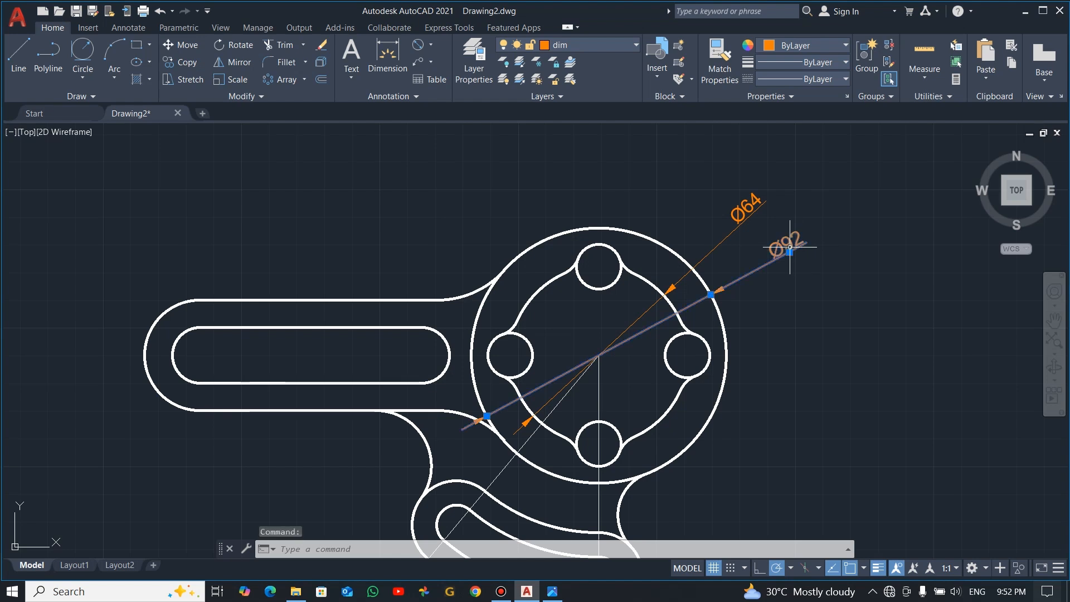
key("Delete")
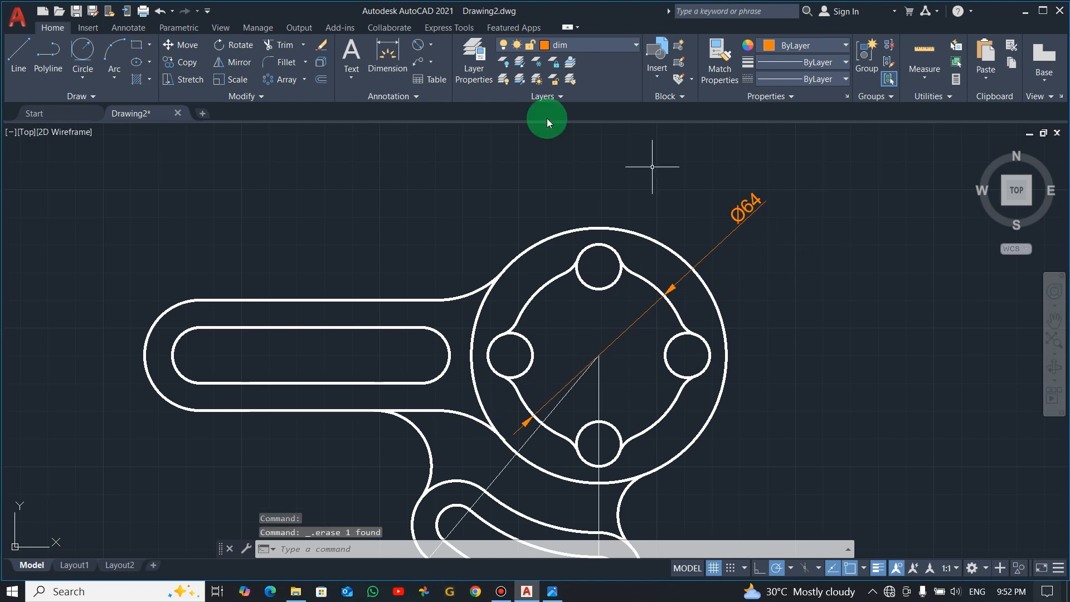
left_click(435, 50)
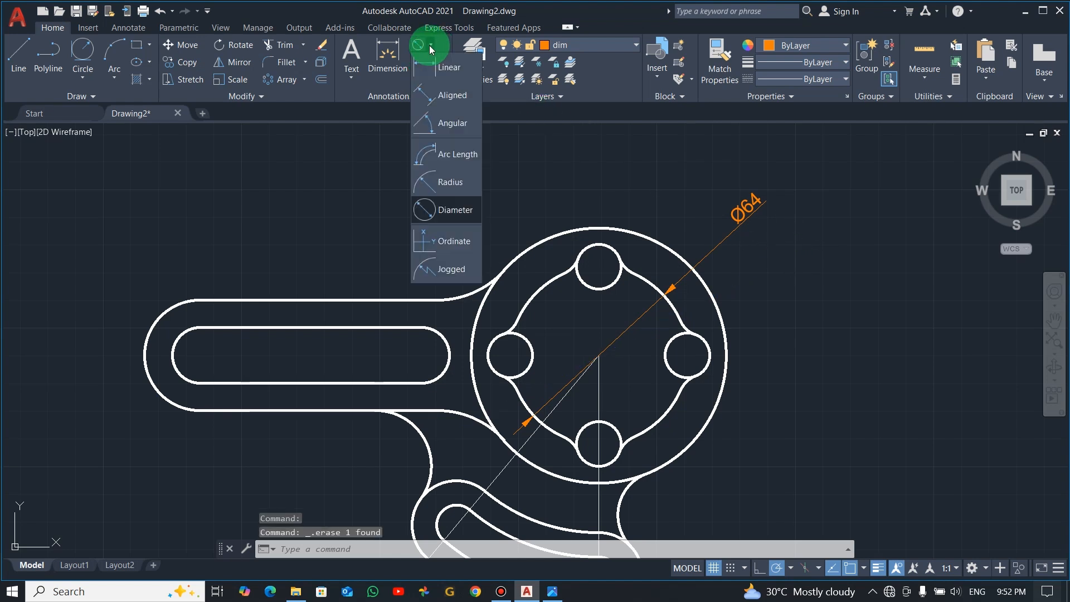
left_click(441, 176)
left_click(716, 306)
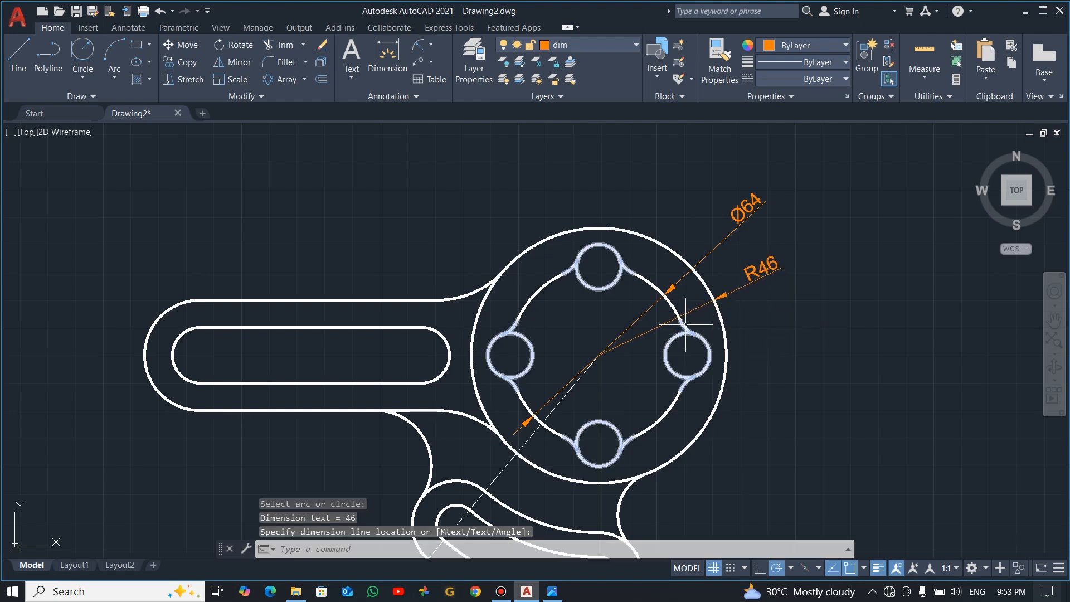
Add a diameter dimension to the small hole on the hub's right side, placing the text outside the hub
left_click(433, 43)
left_click(454, 212)
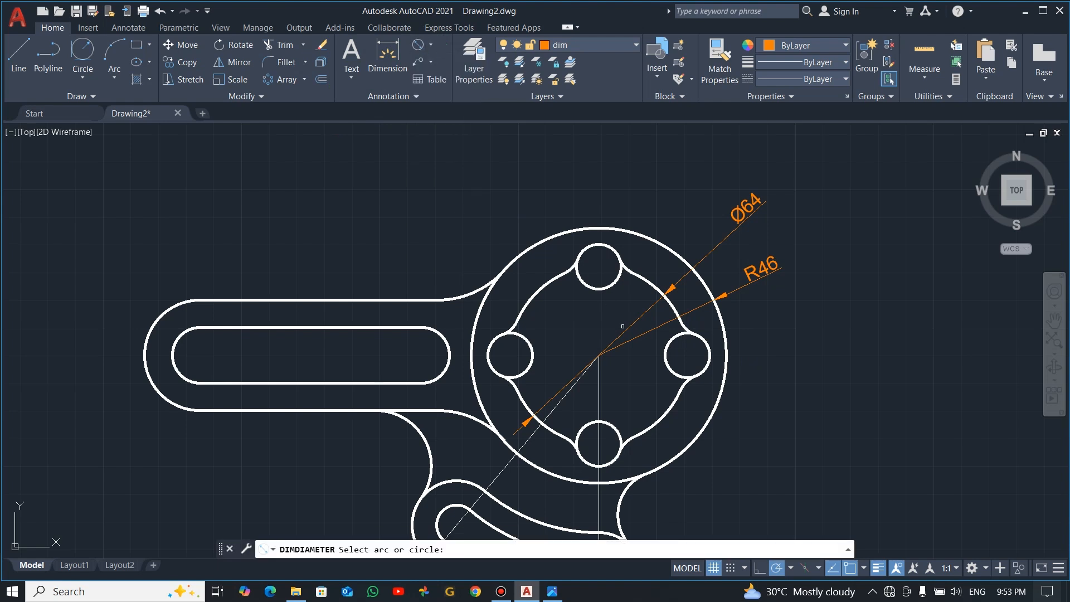
left_click(709, 356)
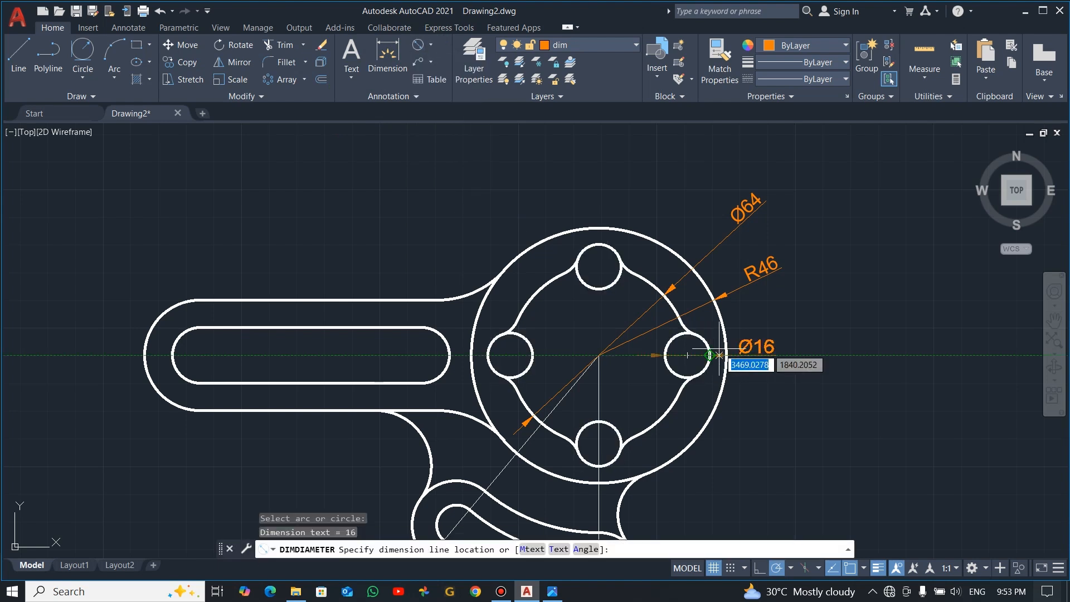
left_click(747, 336)
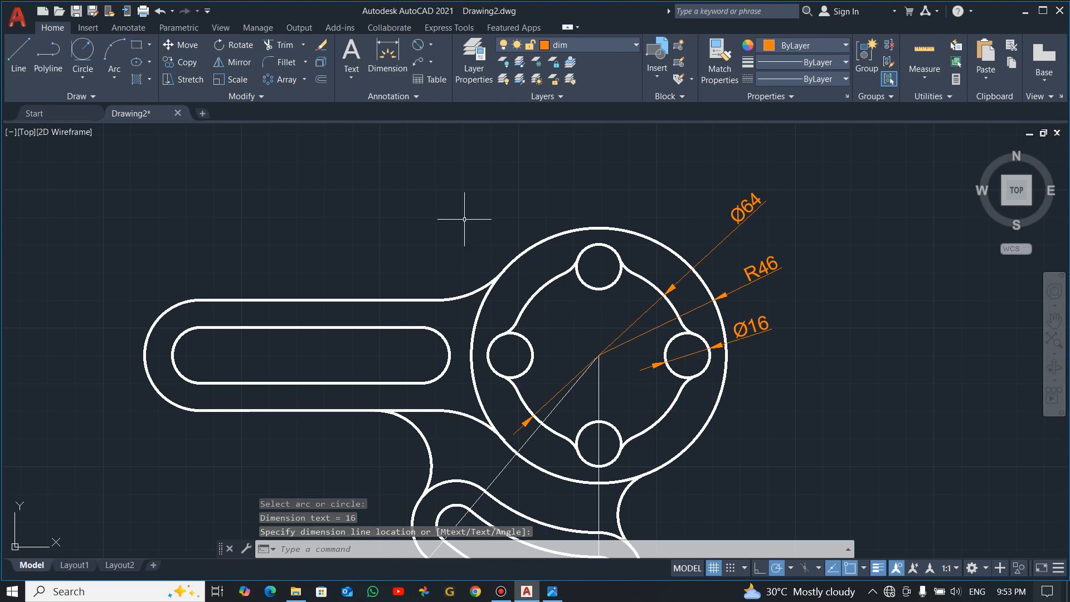
Add a radius dimension to the upper fillet joining the arm and the hub, placing it above the arm
left_click(434, 47)
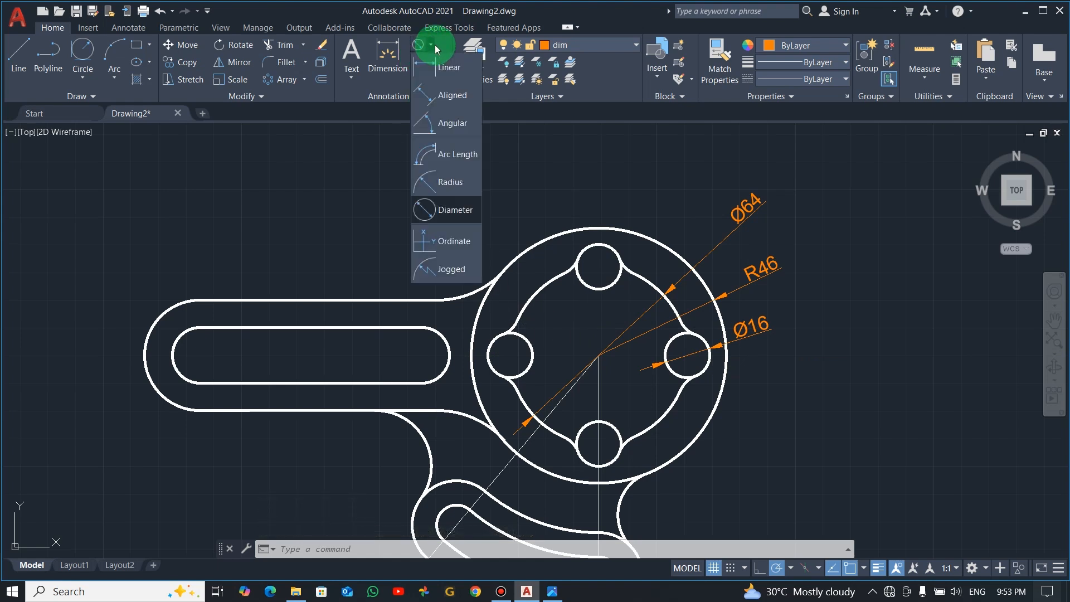
left_click(449, 184)
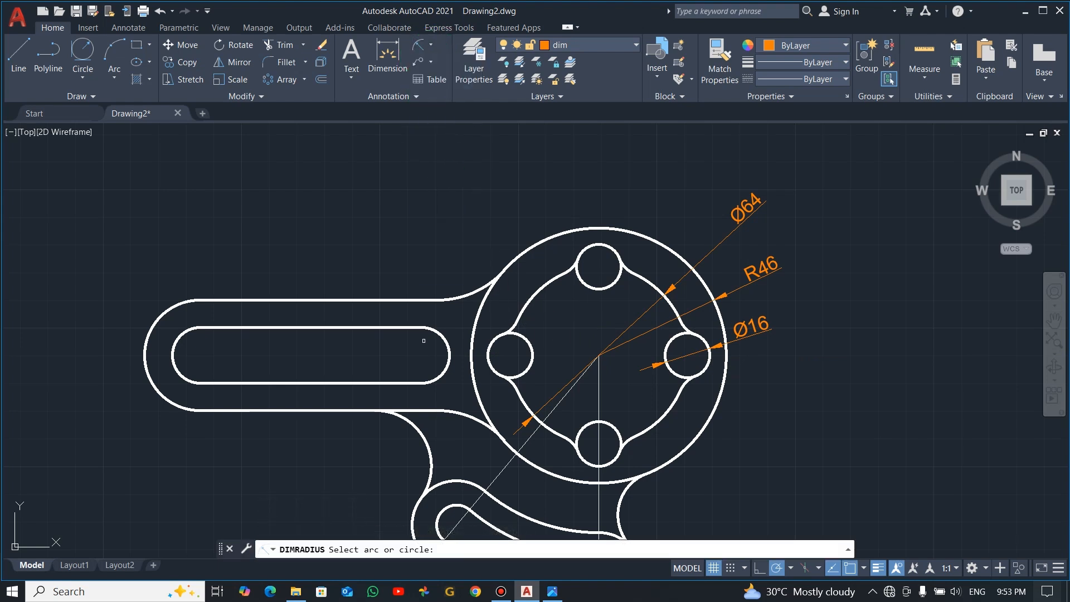
left_click(466, 294)
left_click(446, 228)
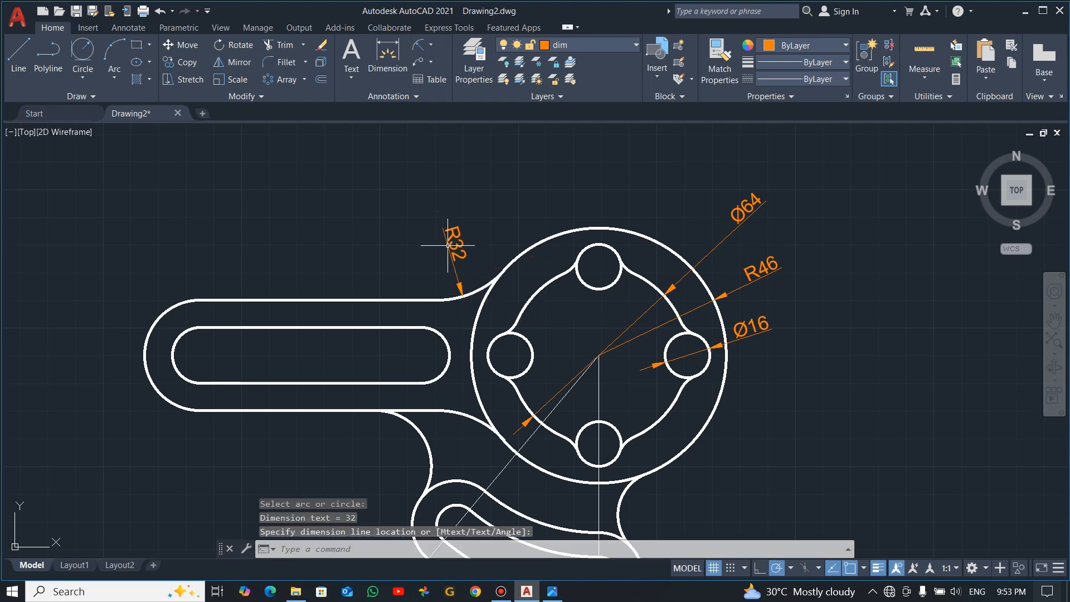
Add radius dimensions to the arm's rounded outer end and to the left end arc of its inner slot
left_click(419, 49)
left_click(188, 307)
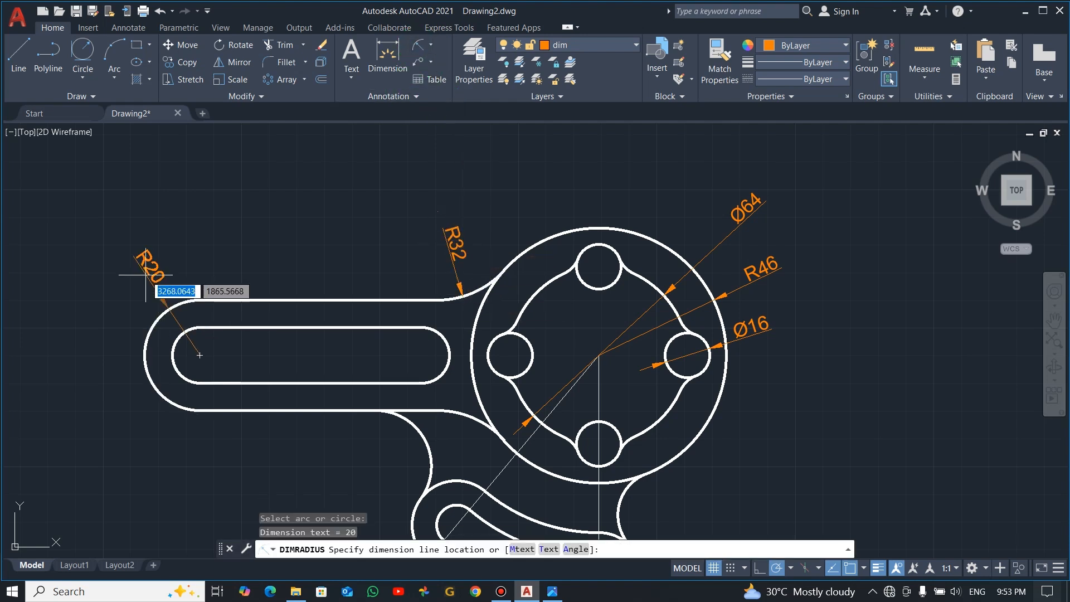
left_click(133, 268)
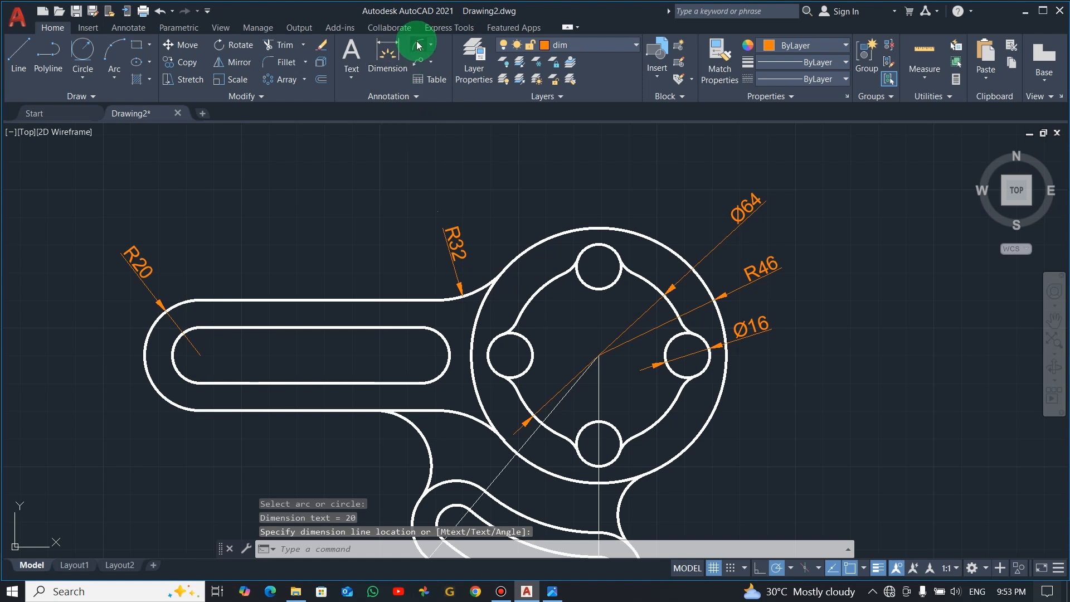
left_click(419, 45)
left_click(176, 372)
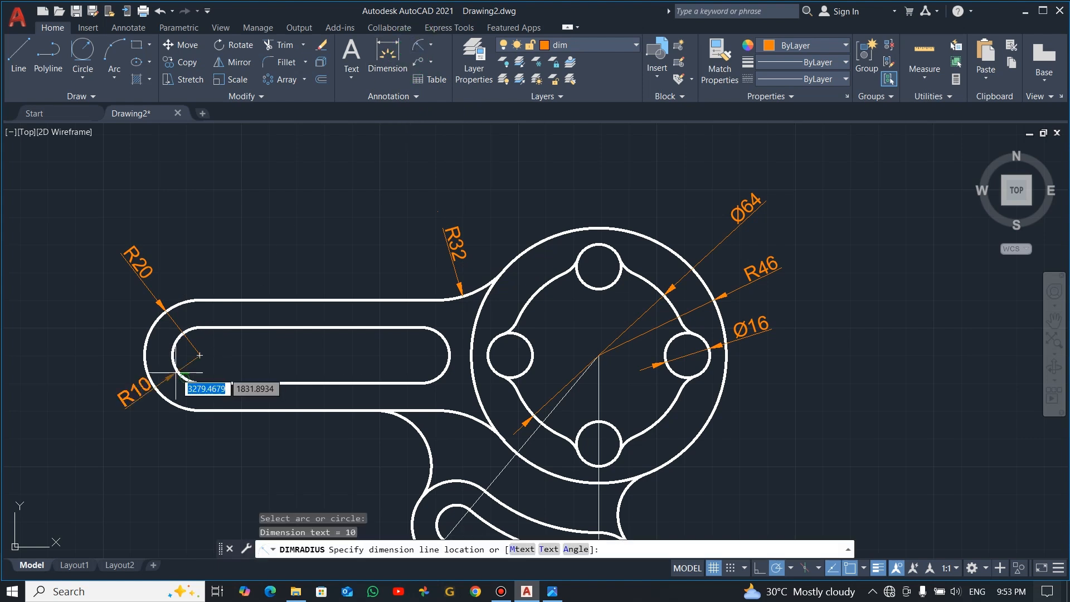
Place the radius dimension of the arm slot's left end arc and move its text outside the arm's rounded end
left_click(214, 352)
left_click(218, 351)
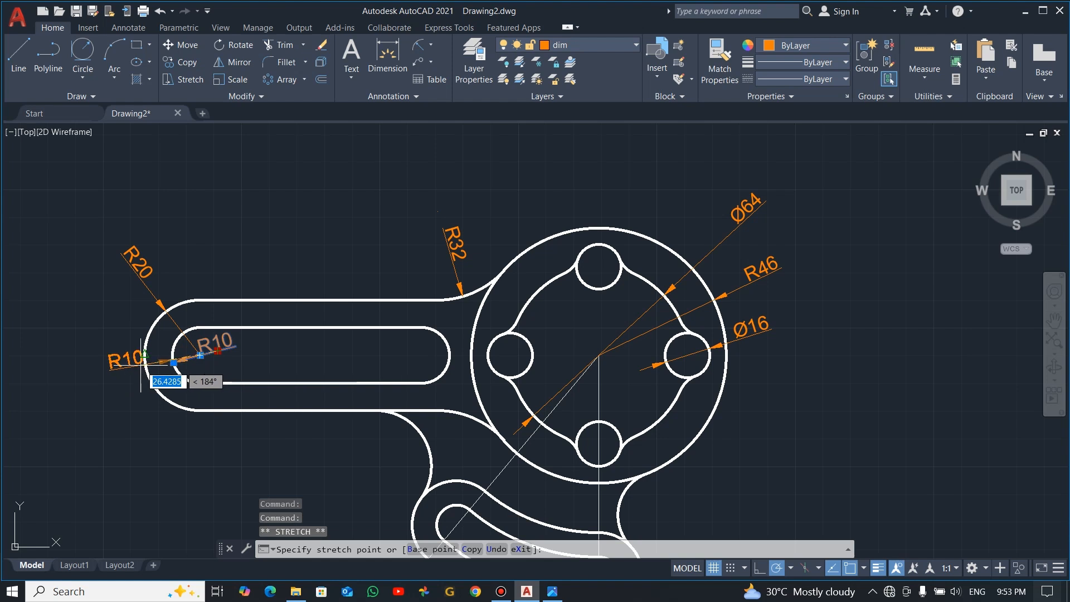
key("Escape")
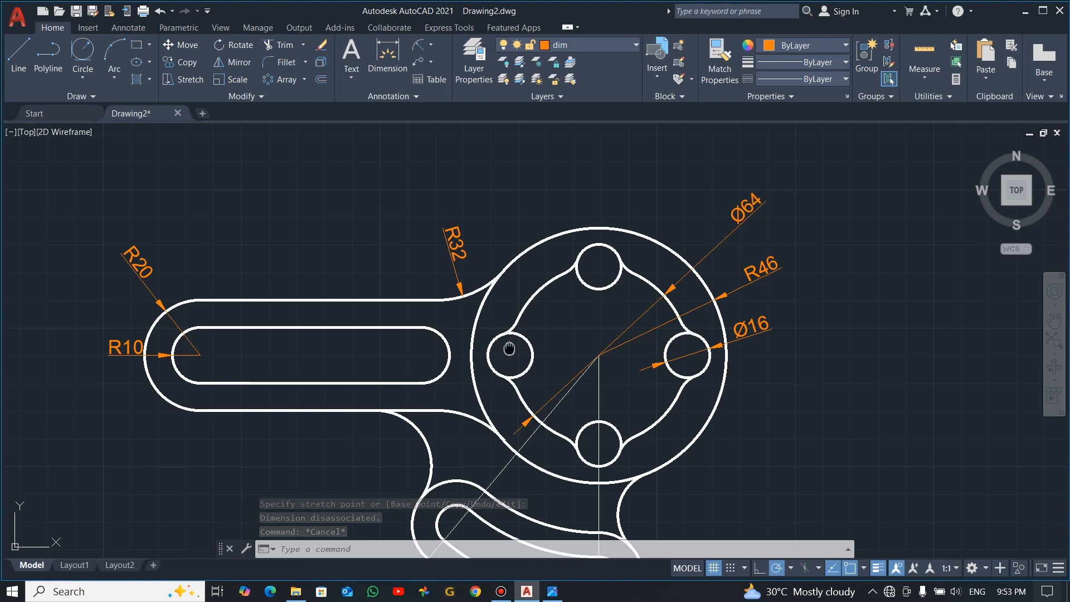
Add radius dimensions to the two fillets joining the curved lower lobe to the arm and to the hub, placing both texts outside the profile
middle_click_drag(509, 349, 503, 275)
left_click(420, 47)
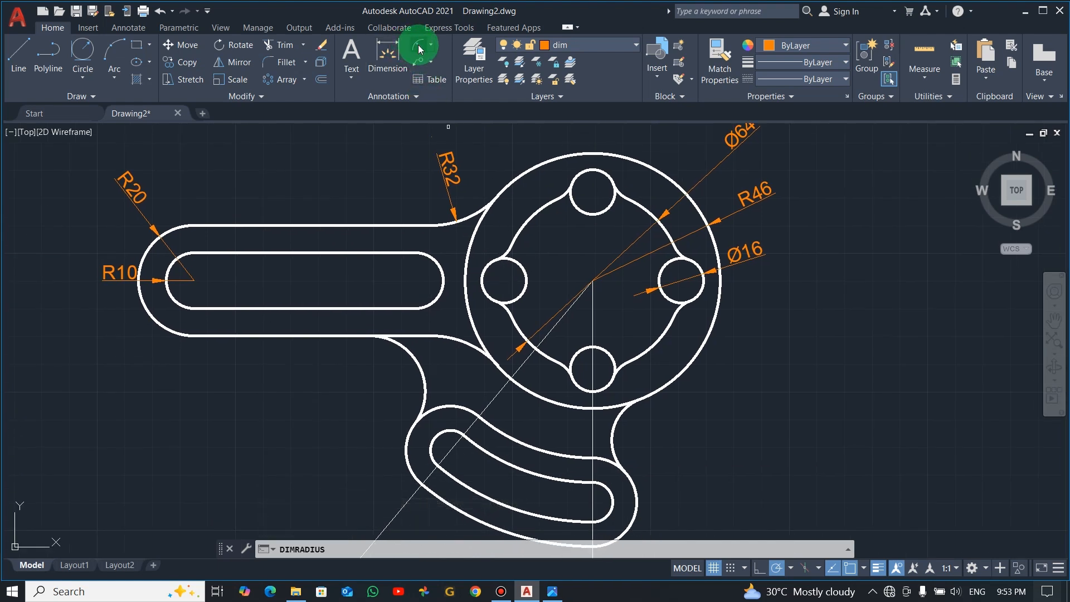
left_click(421, 374)
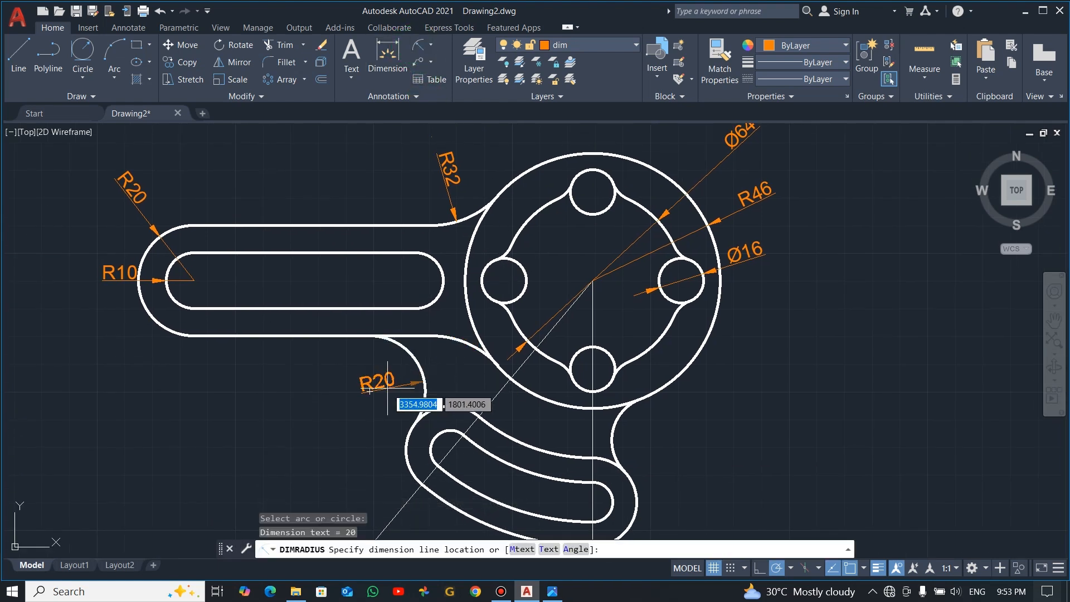
left_click(361, 389)
left_click(416, 47)
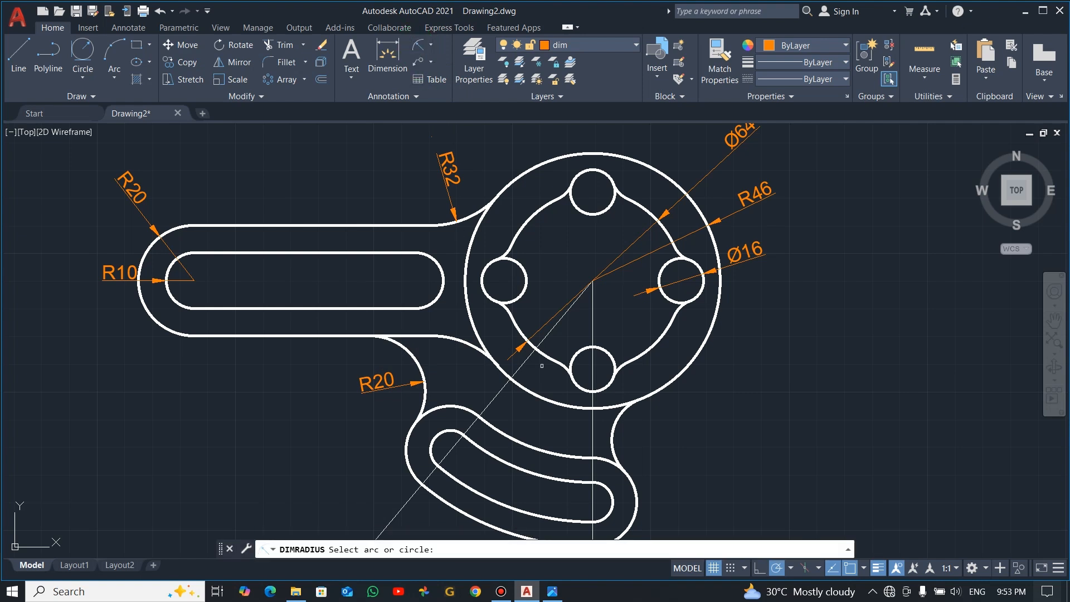
left_click(617, 429)
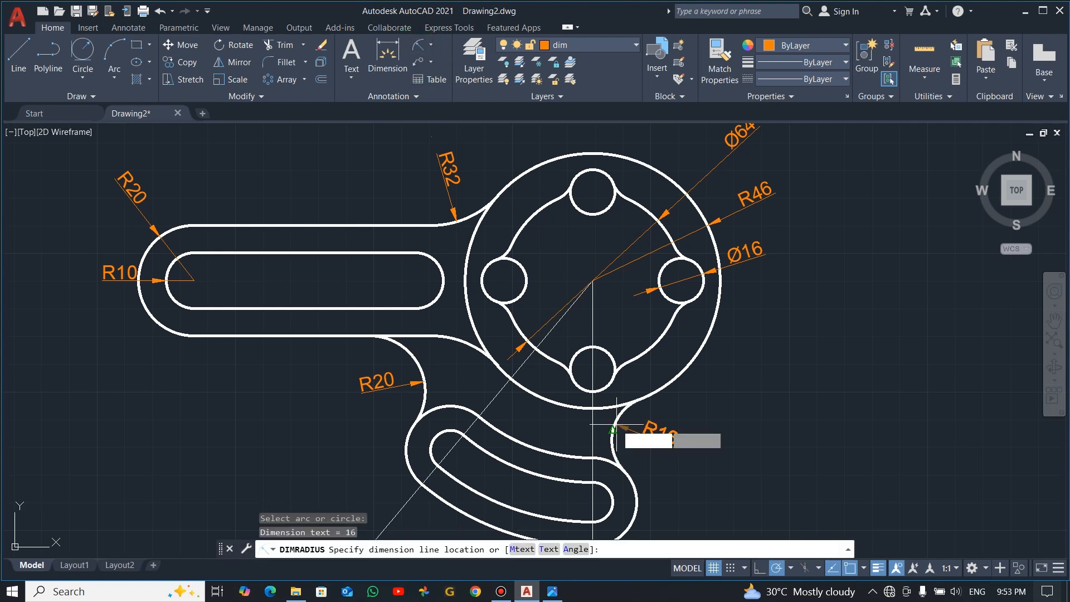
left_click(649, 434)
Add a radius dimension to the right end arc of the curved slot, placing the text outside the lobe
left_click(428, 47)
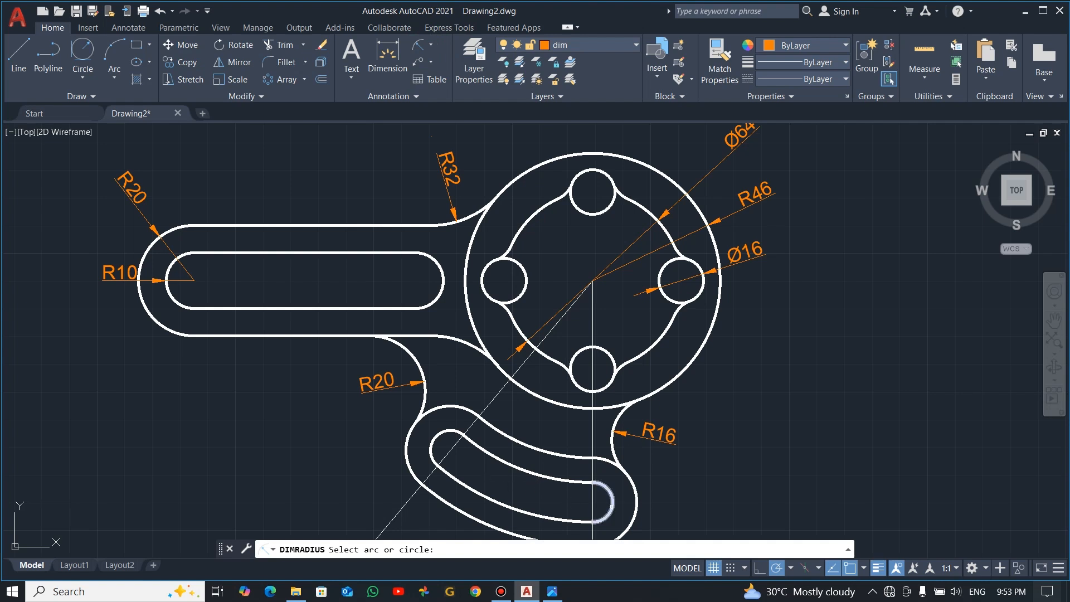
left_click(613, 502)
left_click(620, 502)
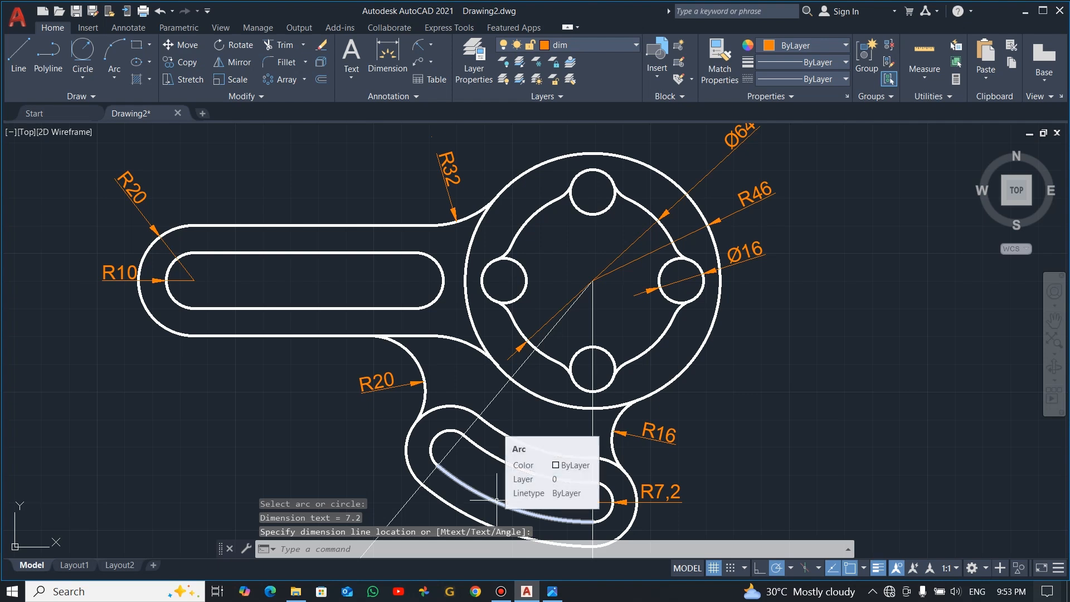
Add a horizontal linear dimension between the centres of the arm slot's two end arcs, placing it above the arm
mouse_move(675, 496)
middle_mouse_down()
mouse_move(685, 462)
mouse_move(687, 478)
middle_mouse_up()
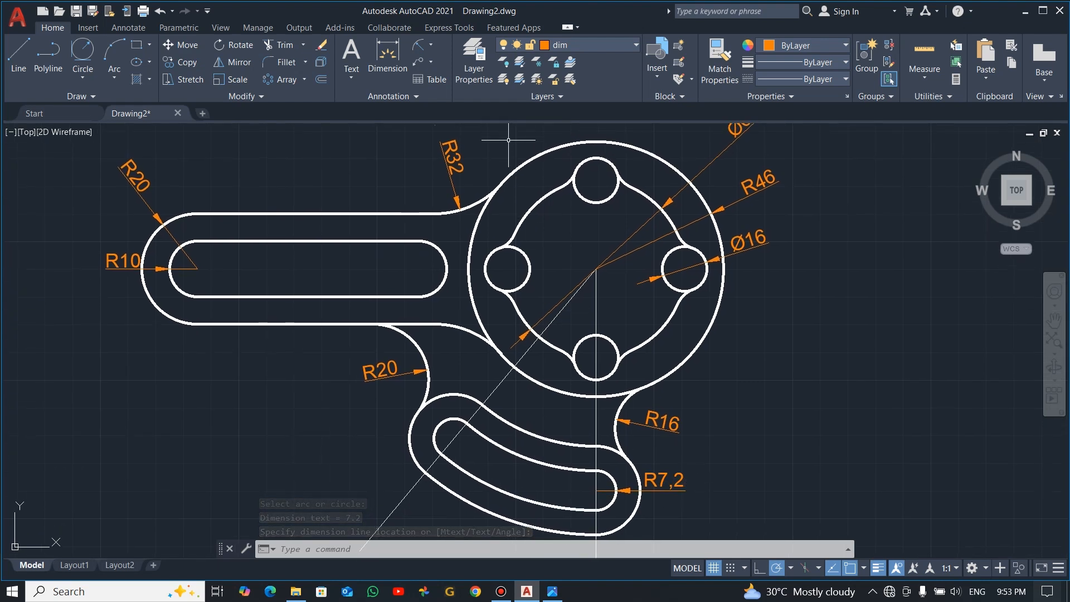
left_click(434, 48)
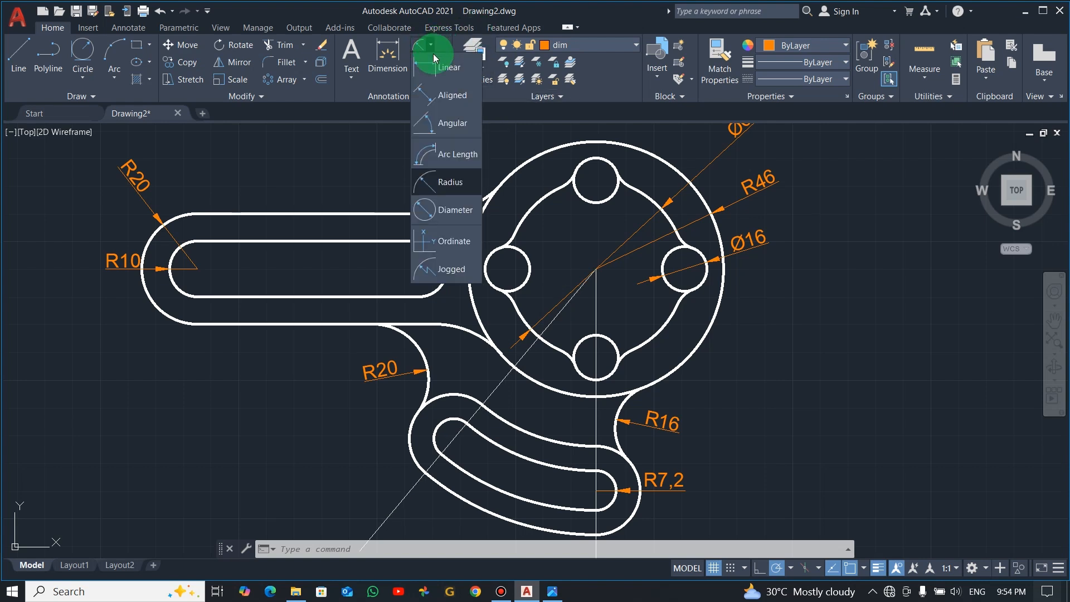
left_click(441, 88)
left_click(197, 269)
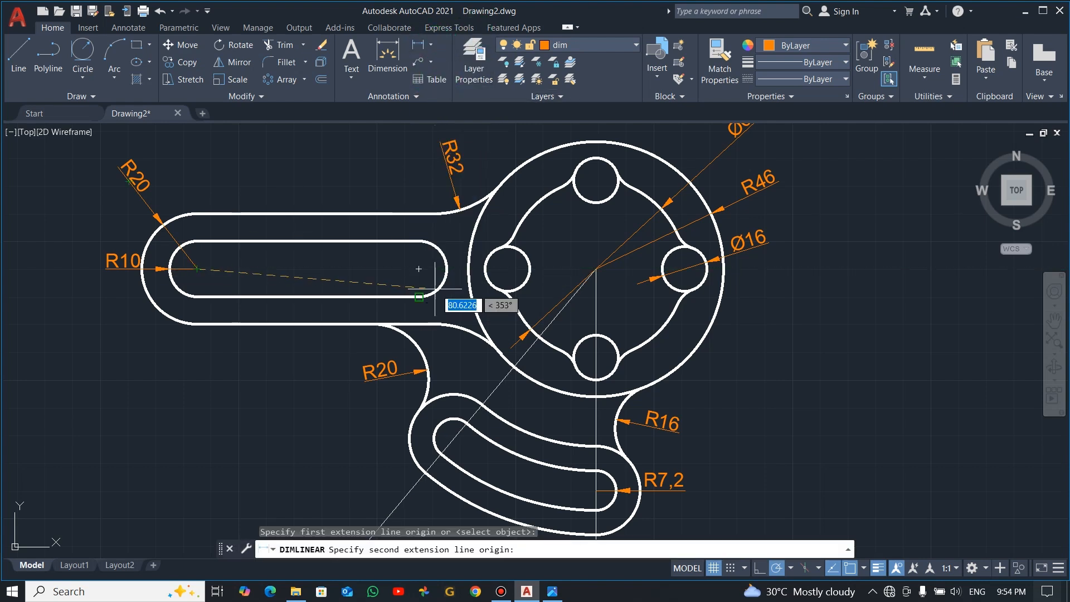
left_click(419, 269)
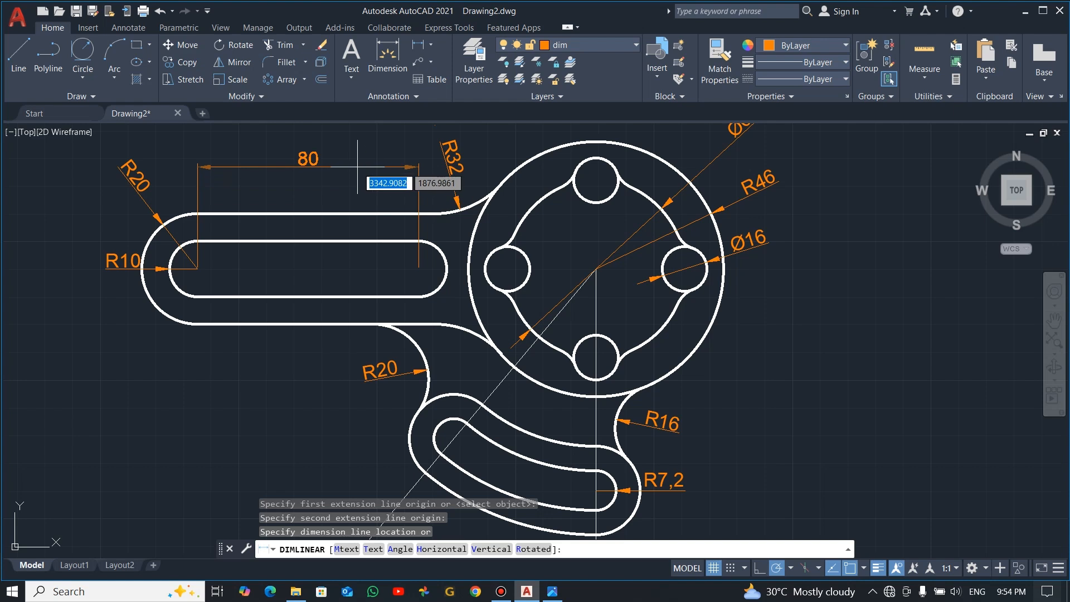
left_click(390, 169)
Add a horizontal linear dimension from the centre of the arm slot's right end to the hub centre, placing it above the hub
middle_click_drag(488, 217, 469, 263)
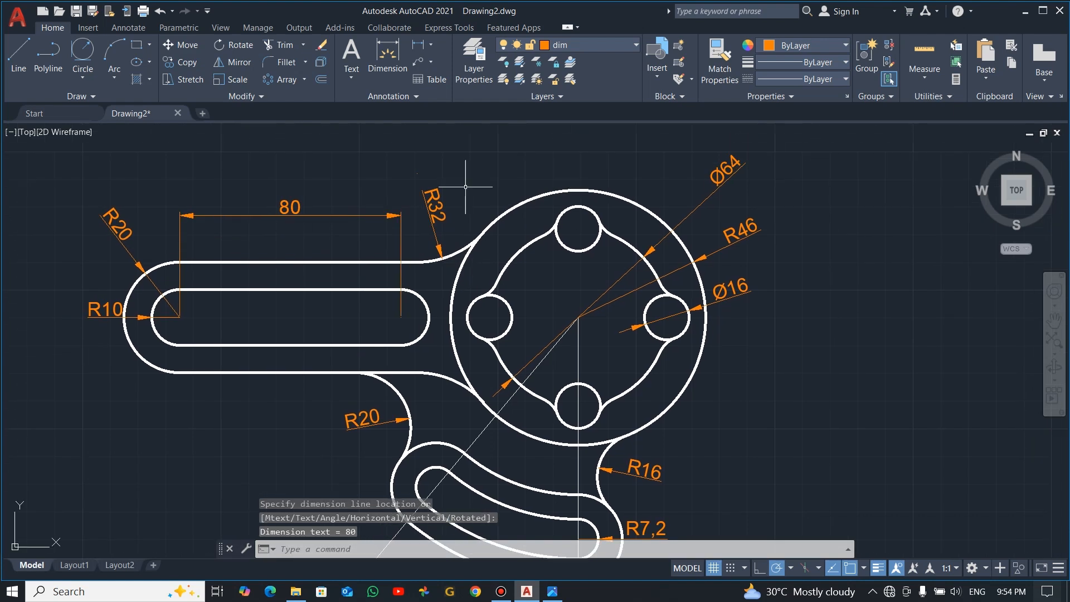
left_click(418, 45)
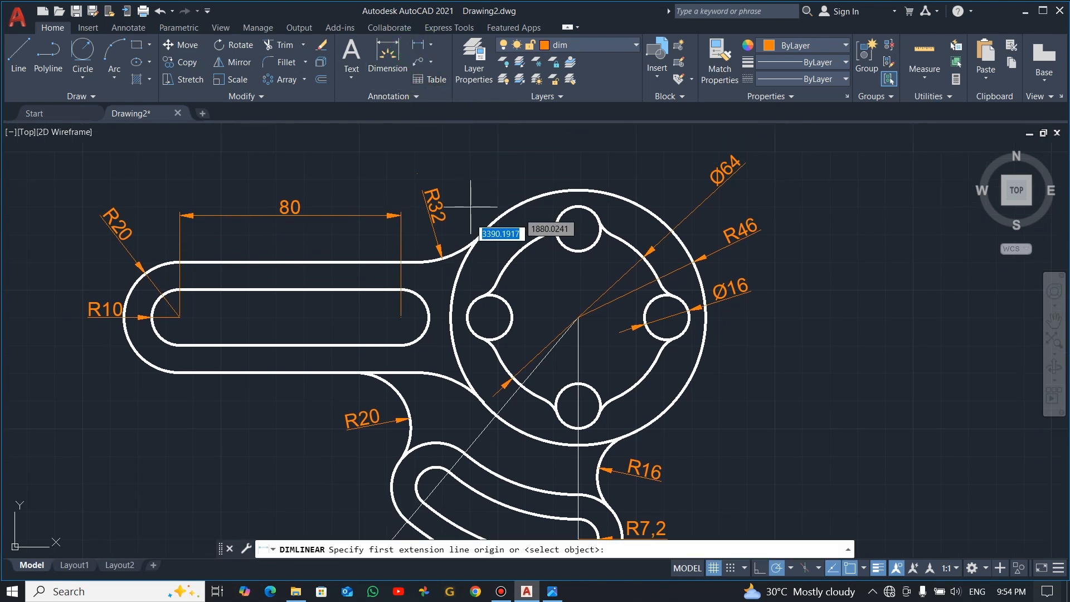
left_click(401, 317)
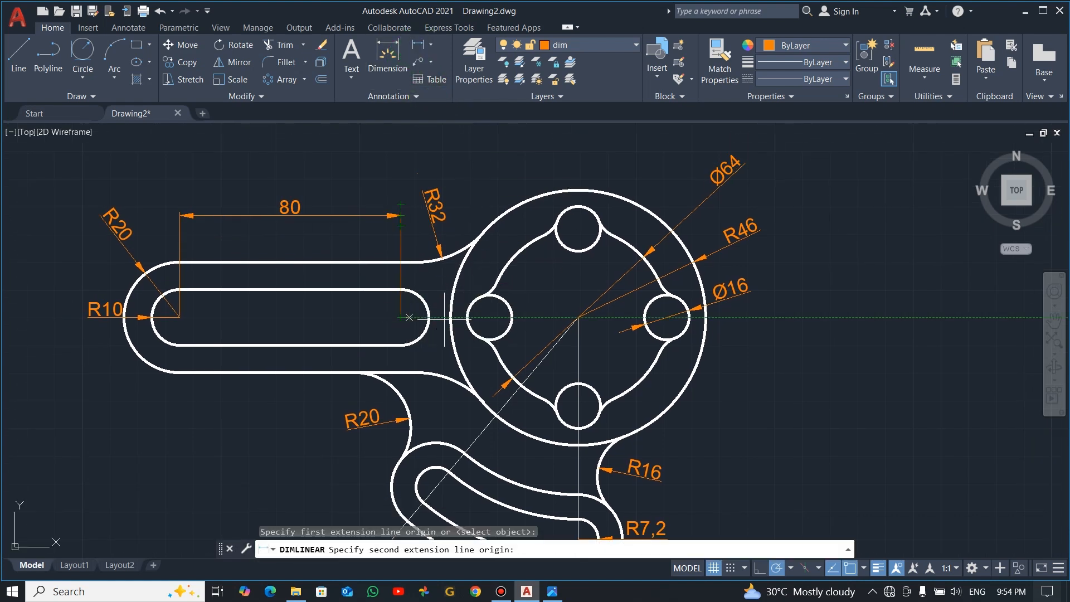
left_click(578, 317)
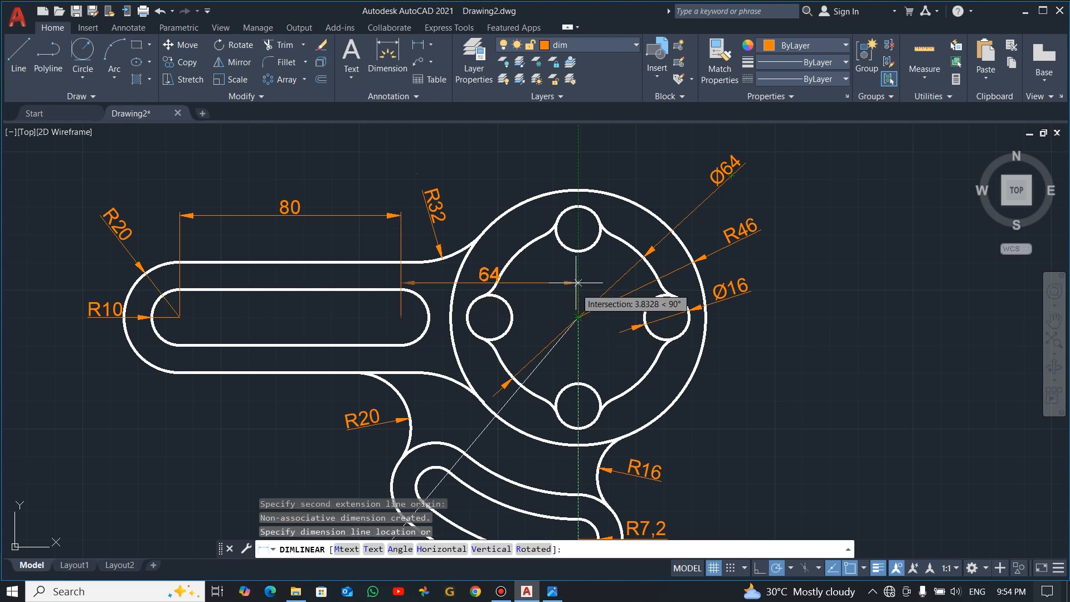
left_click(566, 150)
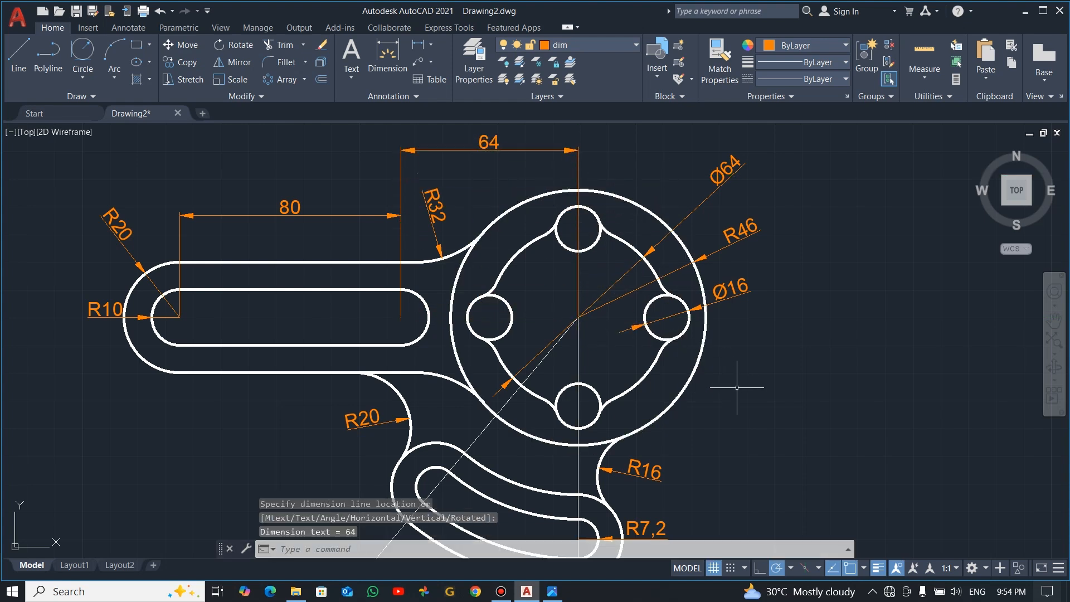
Add an angular dimension between the slanted and vertical construction lines, placing its arc between the hub and the curved slot
scroll(737, 387, "down", 3)
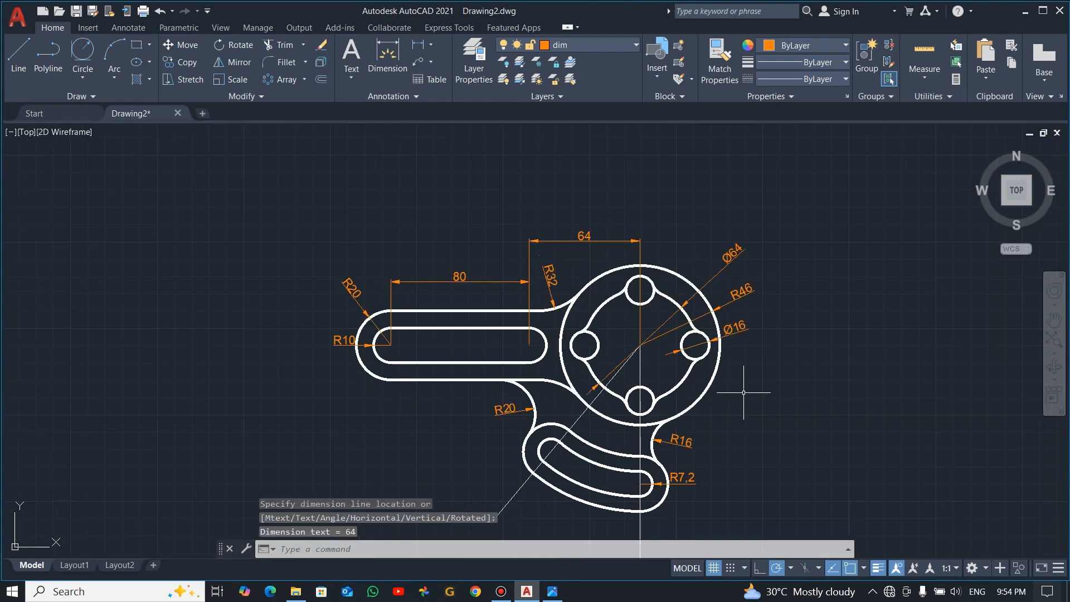
left_click(425, 45)
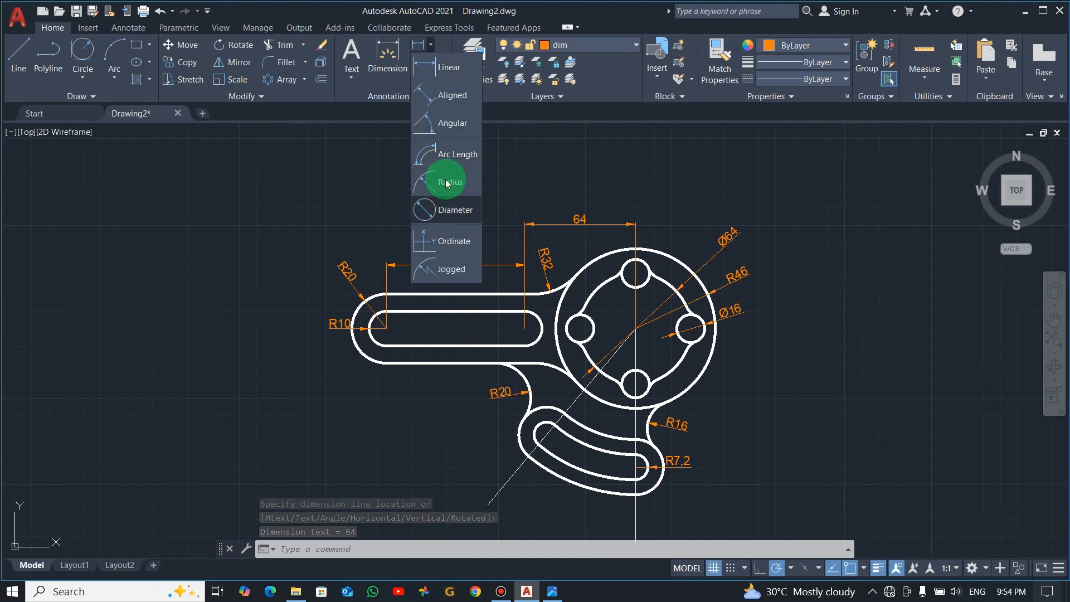
left_click(446, 127)
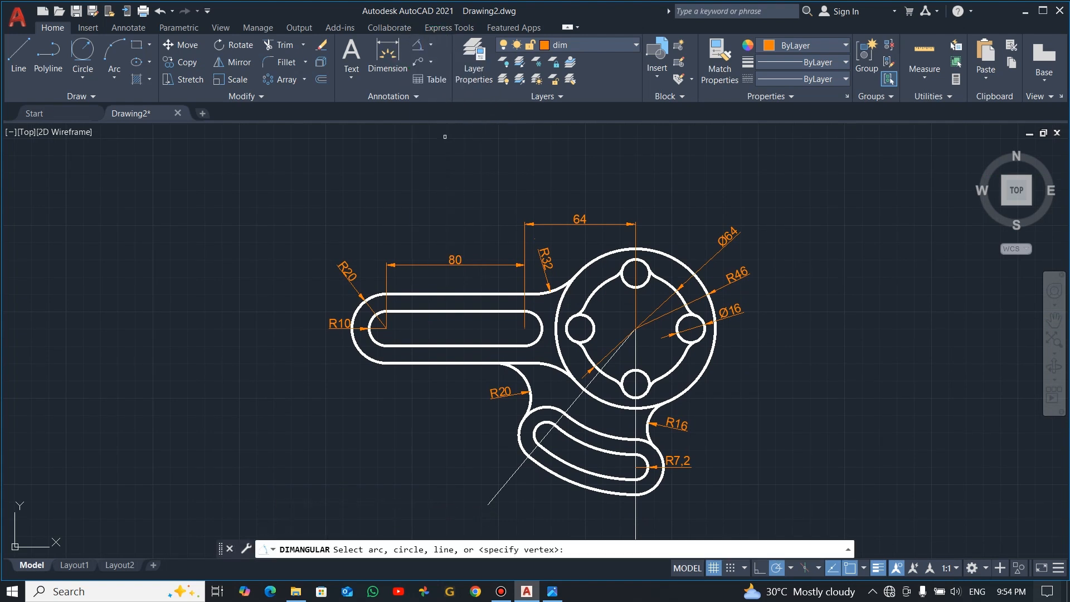
left_click(572, 404)
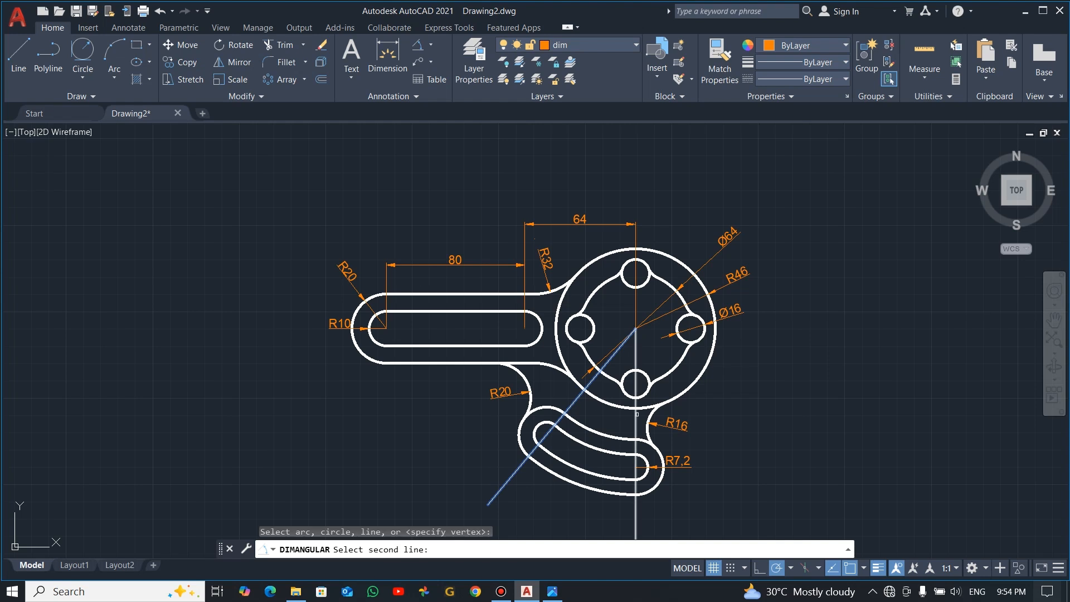
left_click(637, 425)
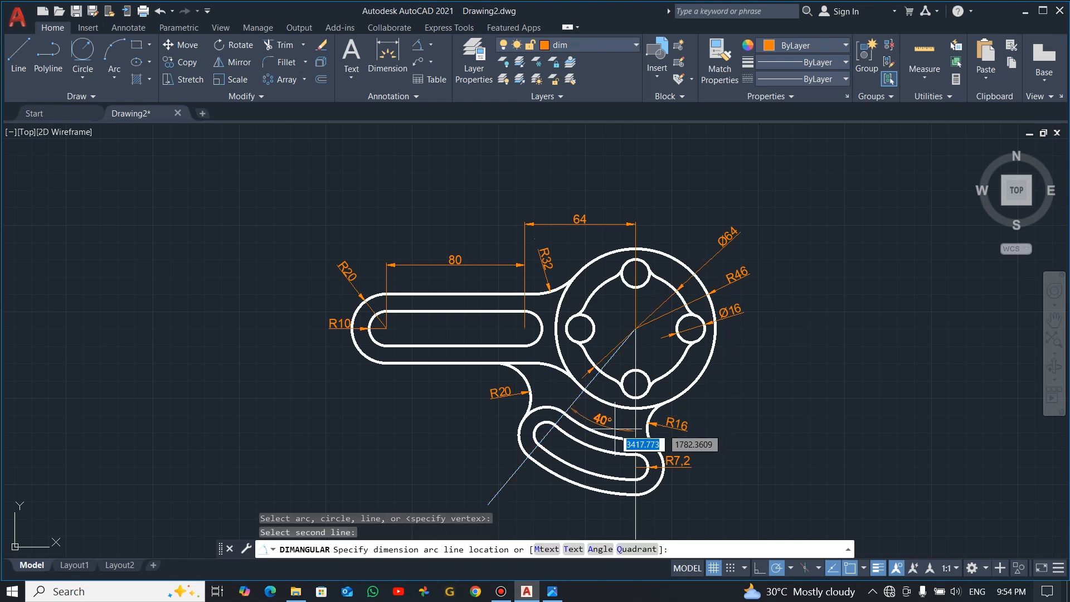
left_click(612, 421)
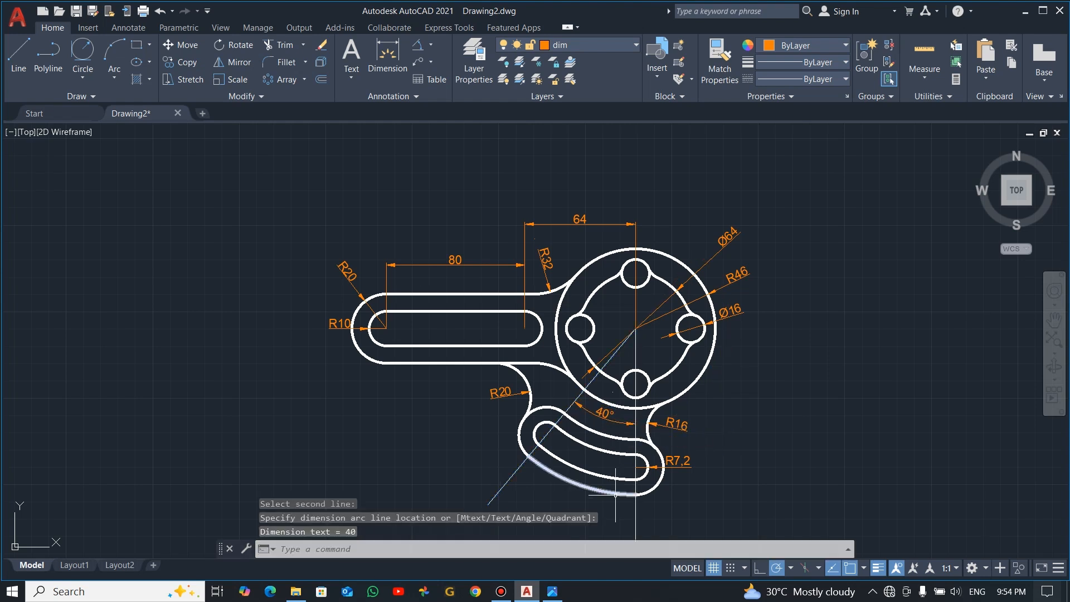
Check the reference drawing and draw a circle from the hub centre through the centre of the curved slot's left end arc
middle_click_drag(711, 473, 691, 444)
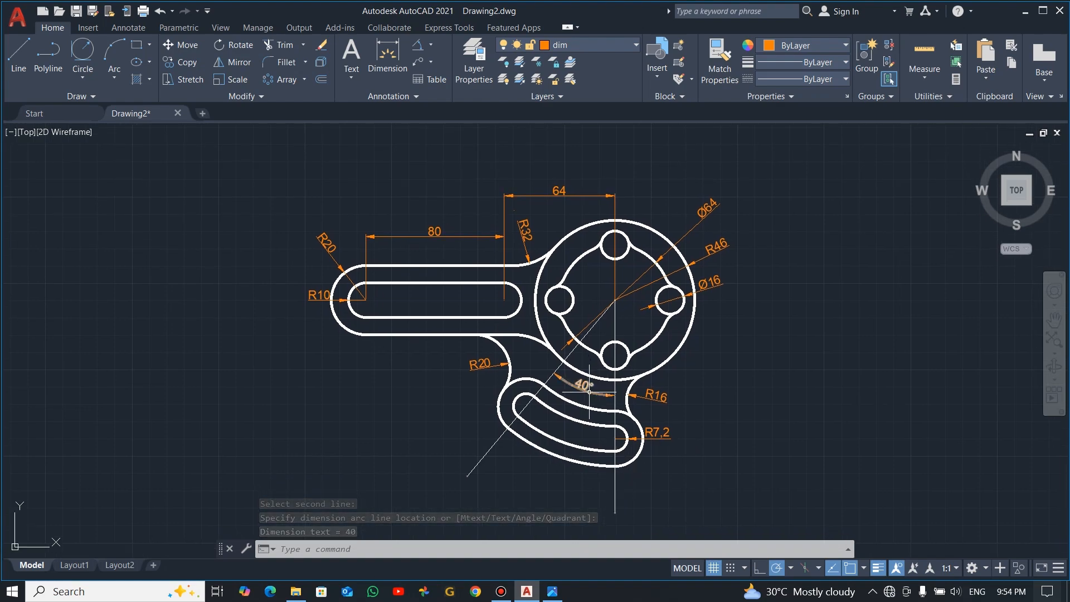
key("alt+Tab")
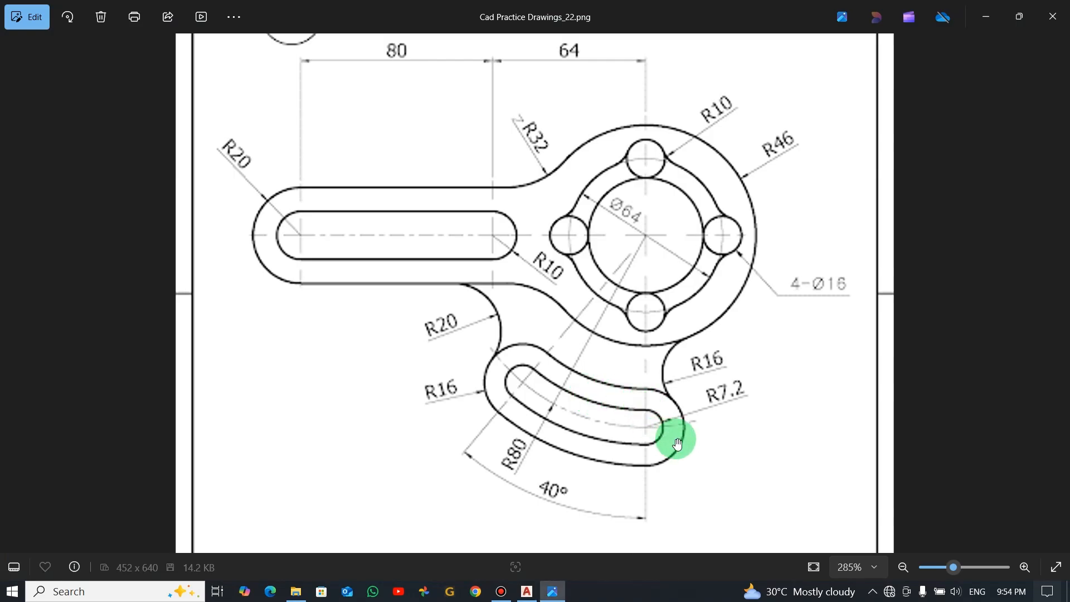
key("alt+Tab")
key("alt+Tab")
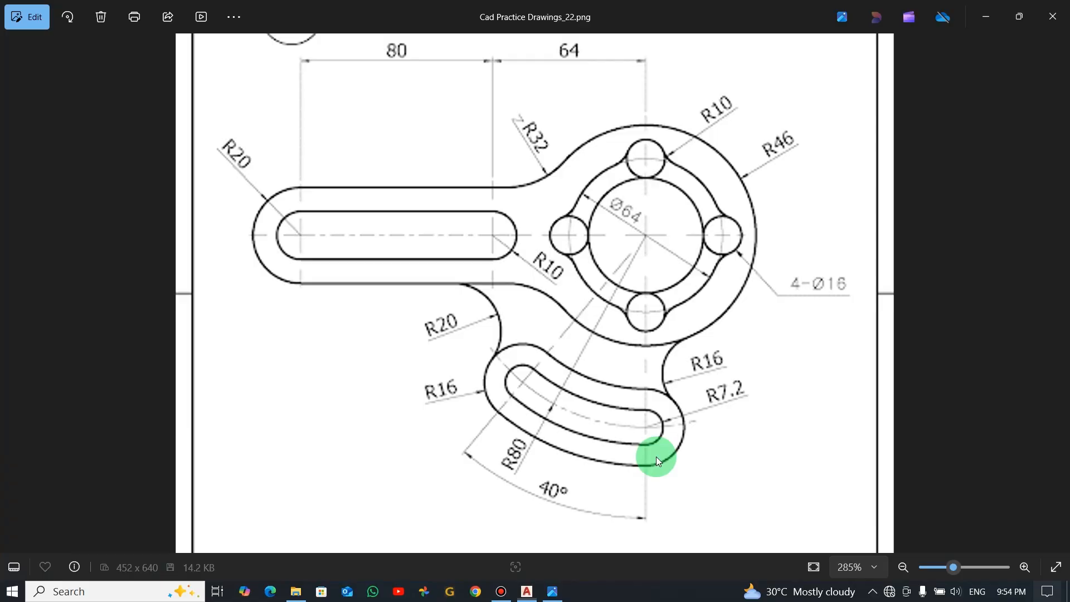
key("alt+Tab")
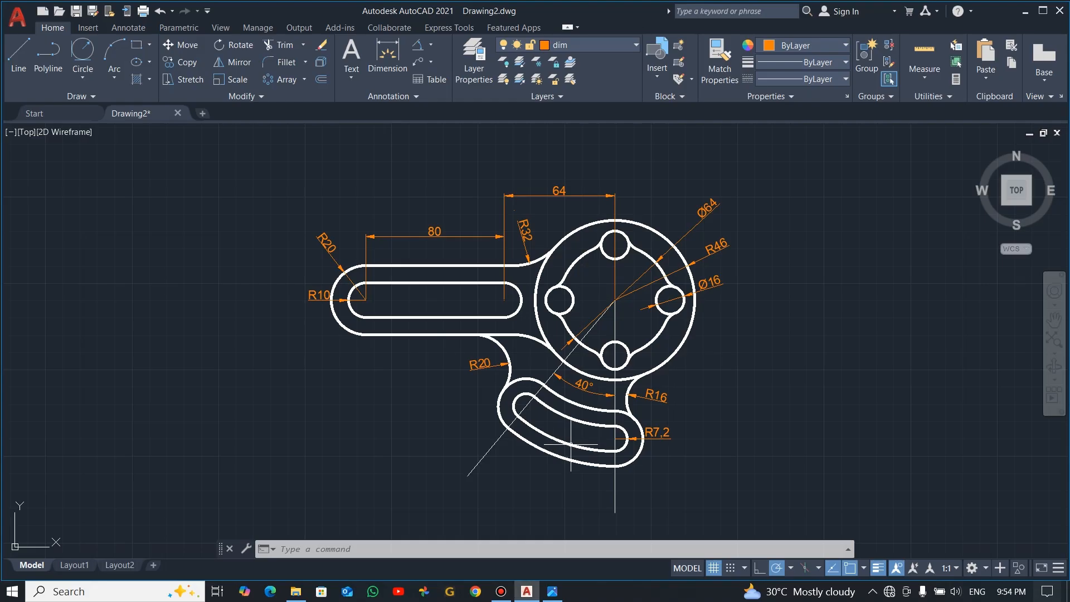
scroll(552, 417, "up", 2)
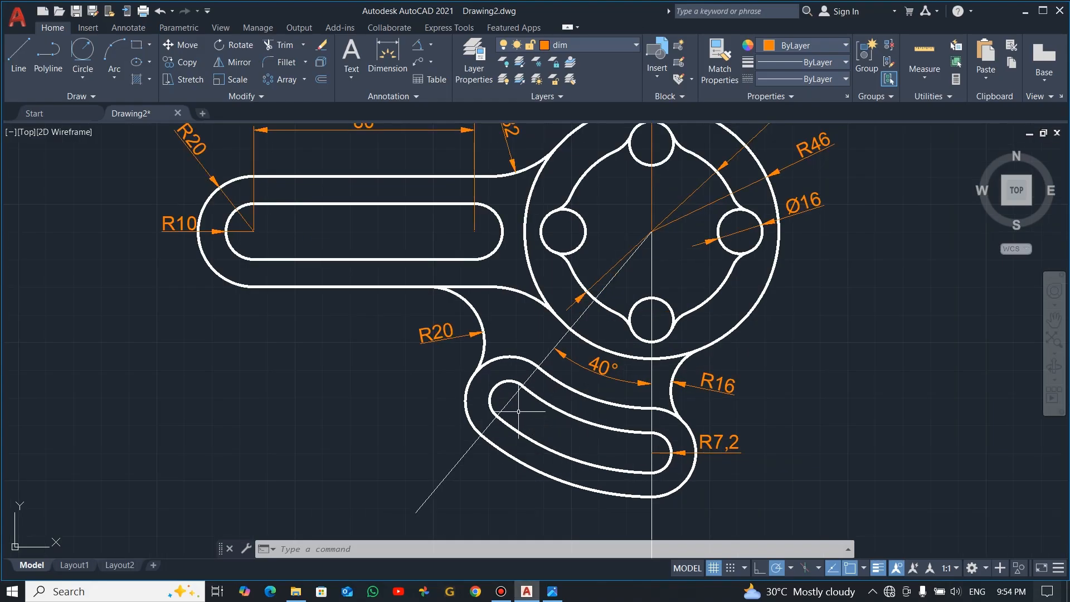
left_click(81, 79)
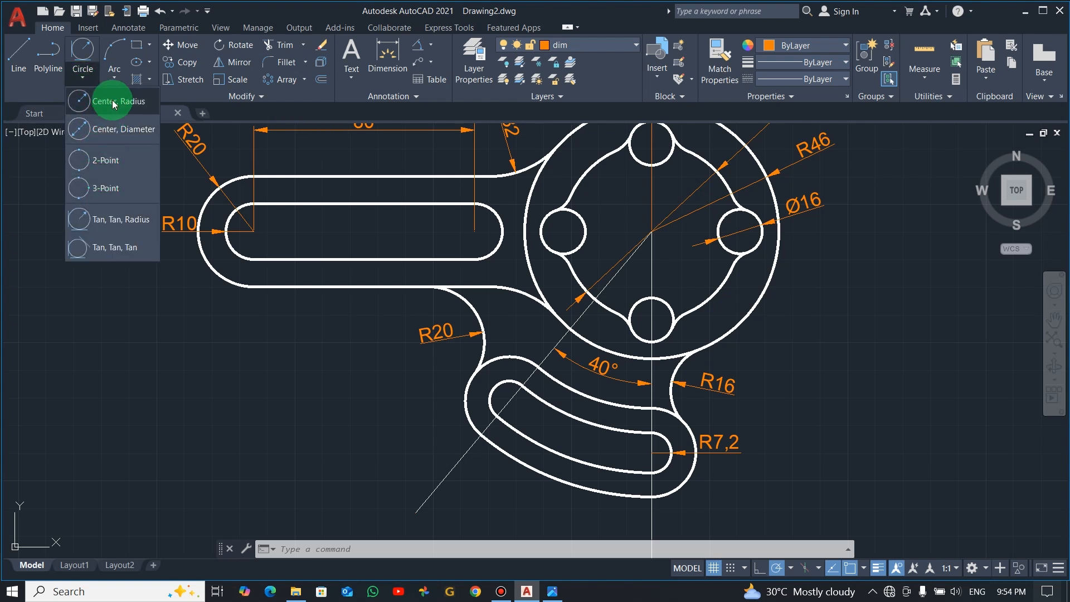
left_click(113, 102)
left_click(652, 232)
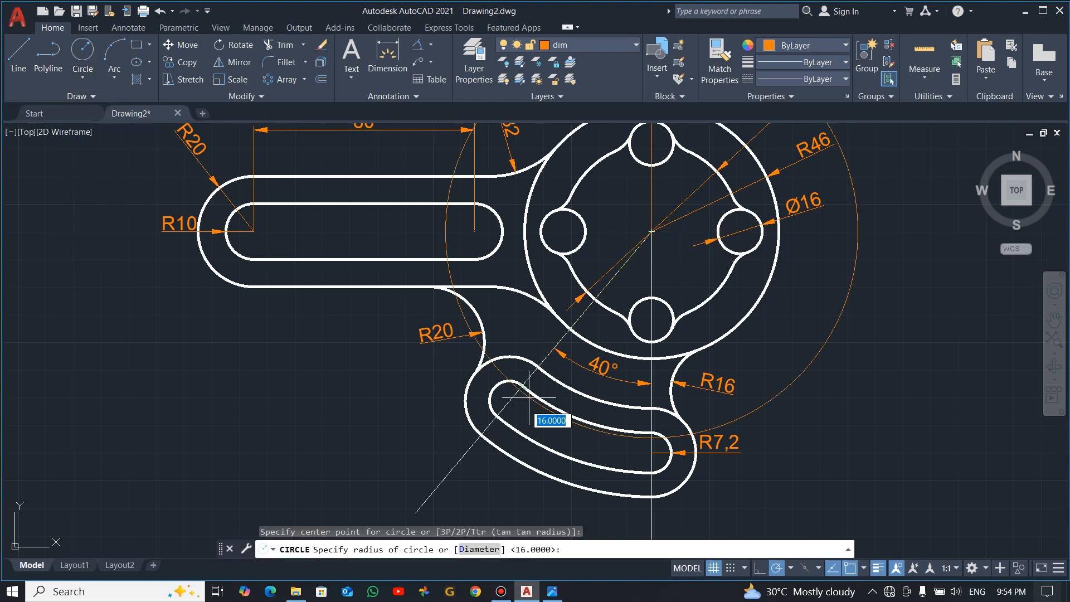
left_click(510, 397)
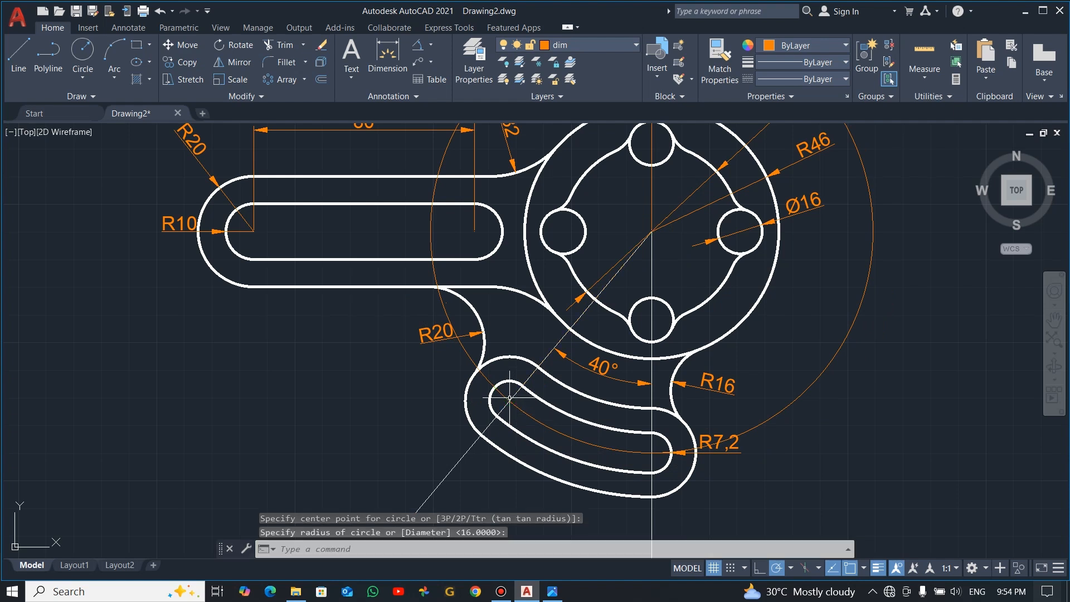
key("Escape")
Trim the construction circle back to the centreline arc inside the curved slot and delete the leftover arc crossing the arm
type("tr")
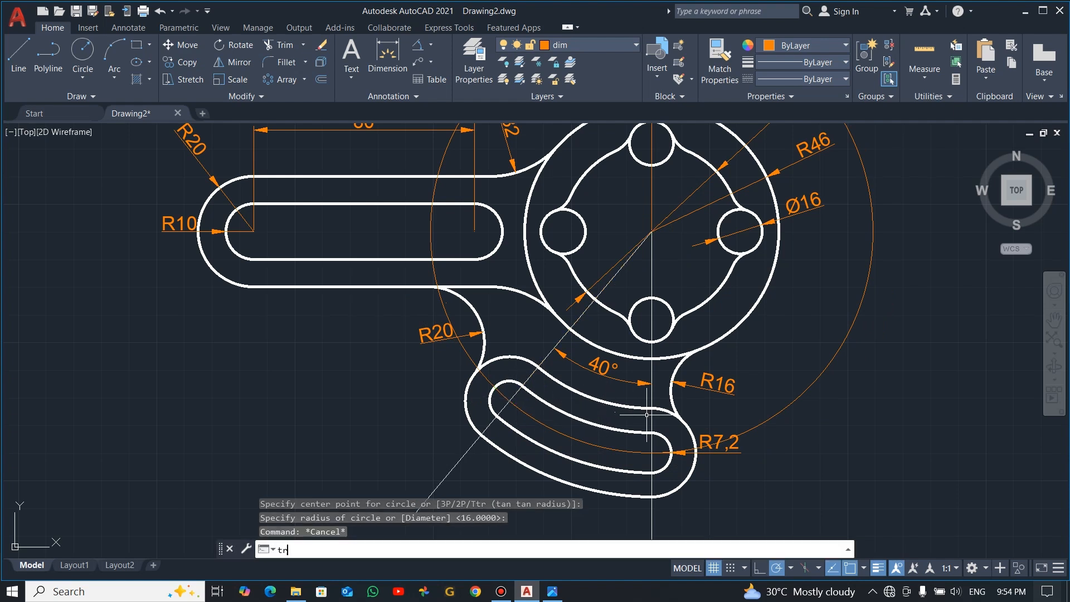
key("Return")
left_click(808, 435)
left_click(778, 380)
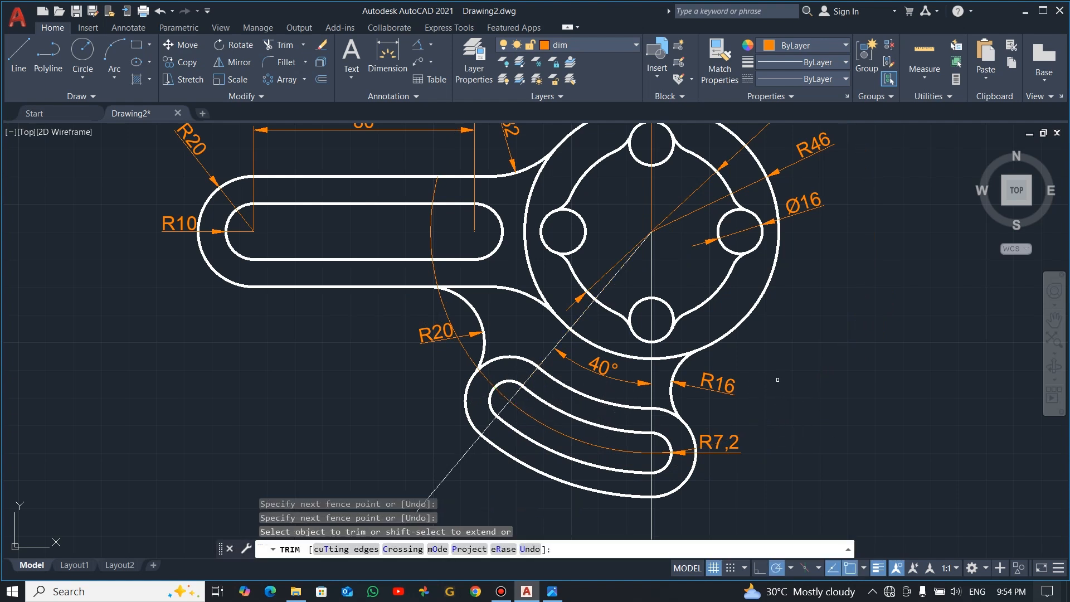
left_click(485, 377)
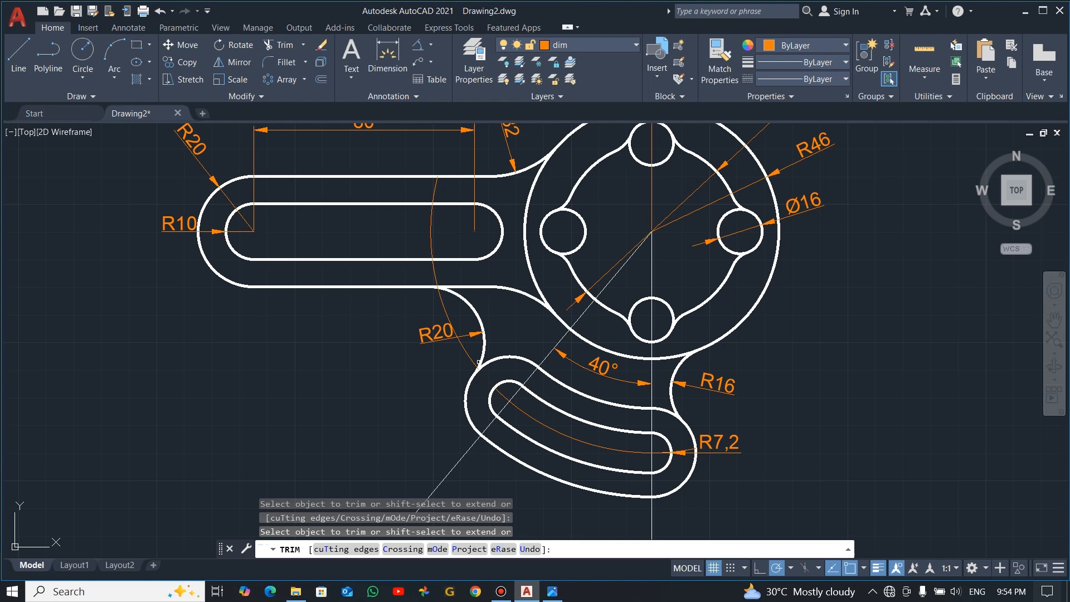
key("Escape")
left_click(478, 363)
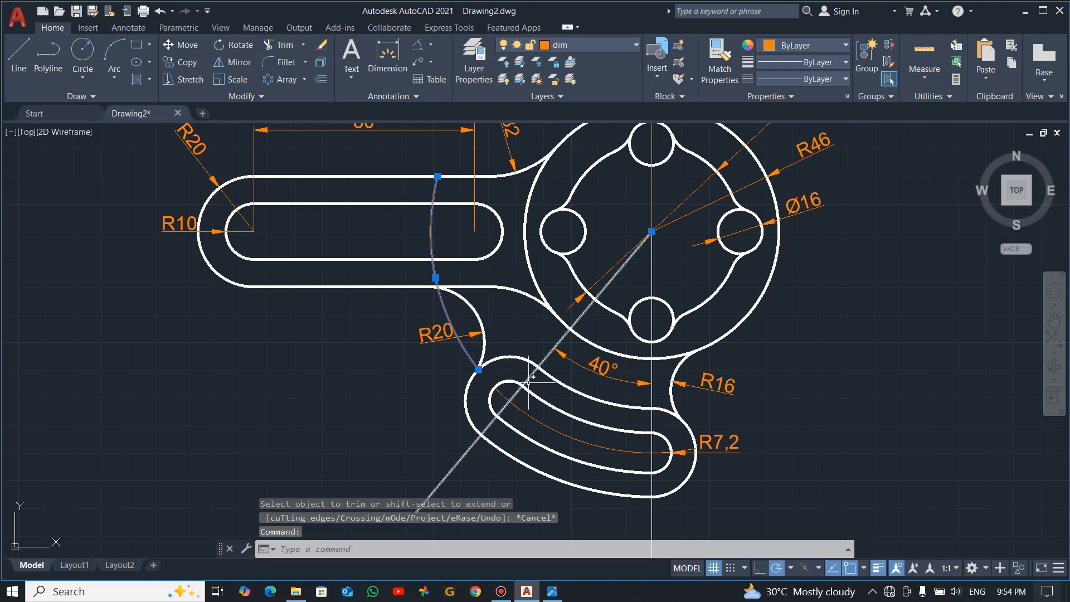
key("Delete")
Load the CENTER2 linetype from acadiso.lin into the drawing
left_click(557, 432)
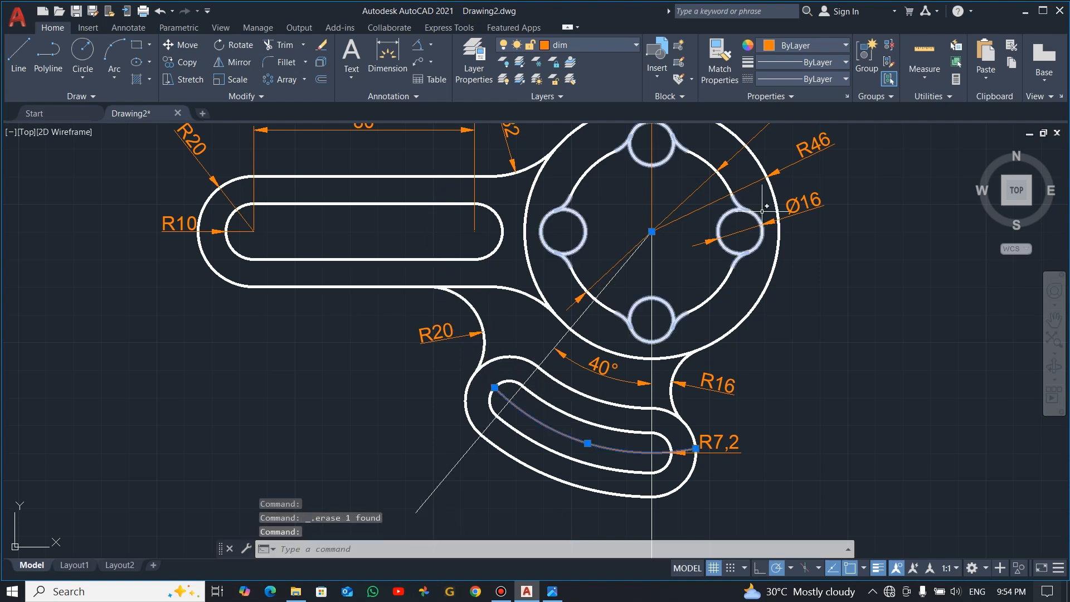
left_click(834, 65)
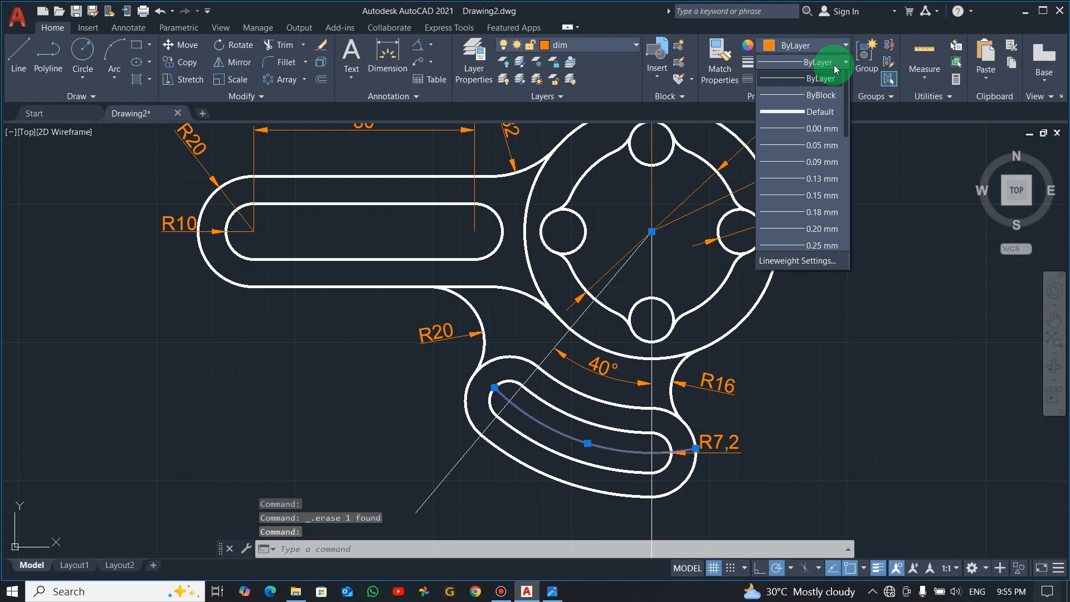
left_click(823, 78)
left_click(843, 79)
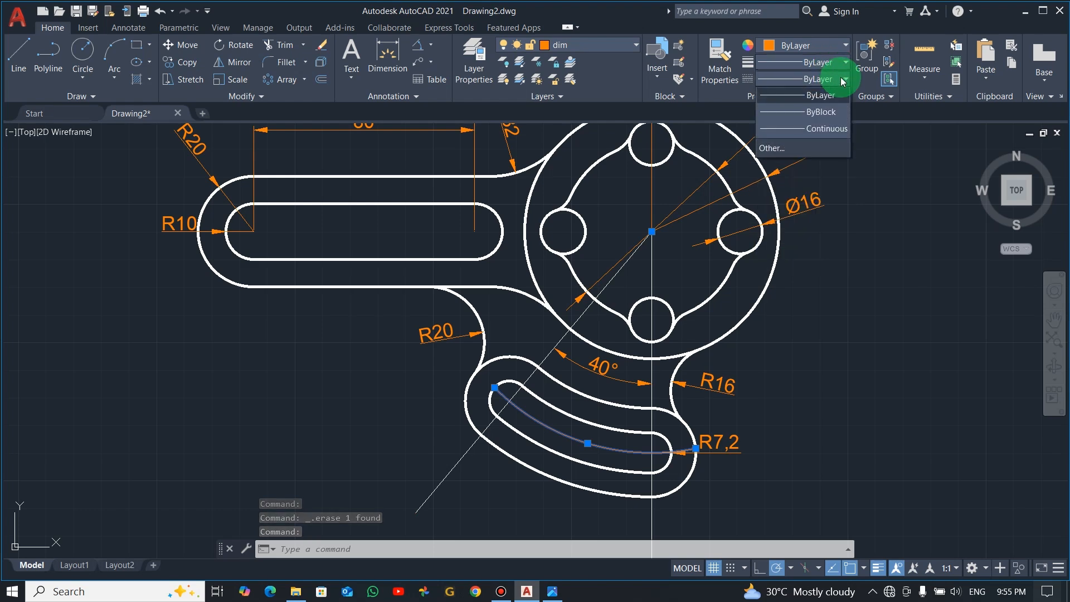
left_click(787, 148)
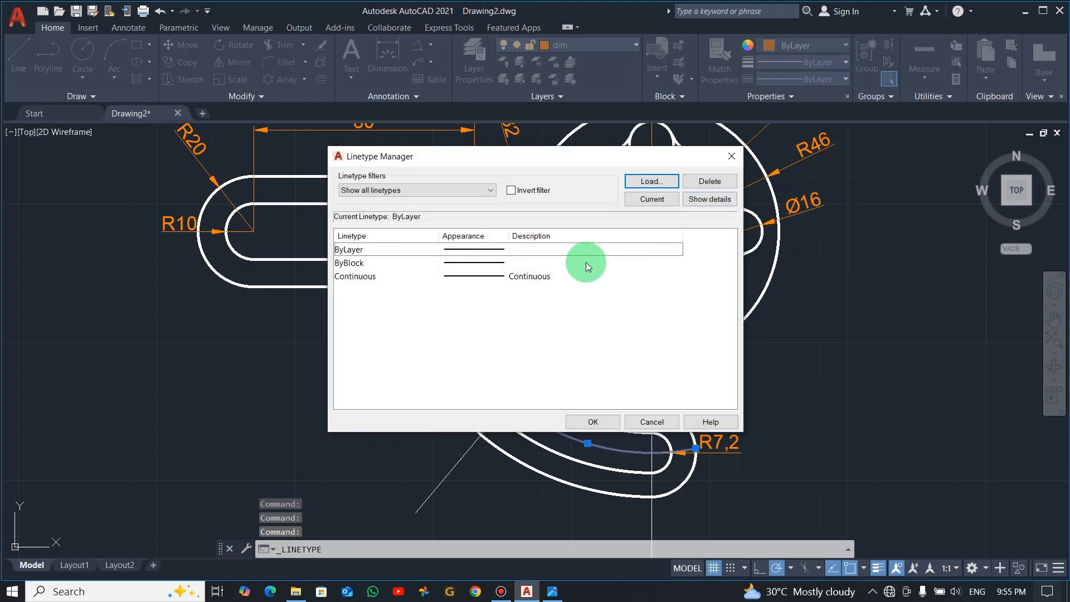
left_click(651, 181)
scroll(587, 311, "down", 6)
scroll(582, 310, "down", 4)
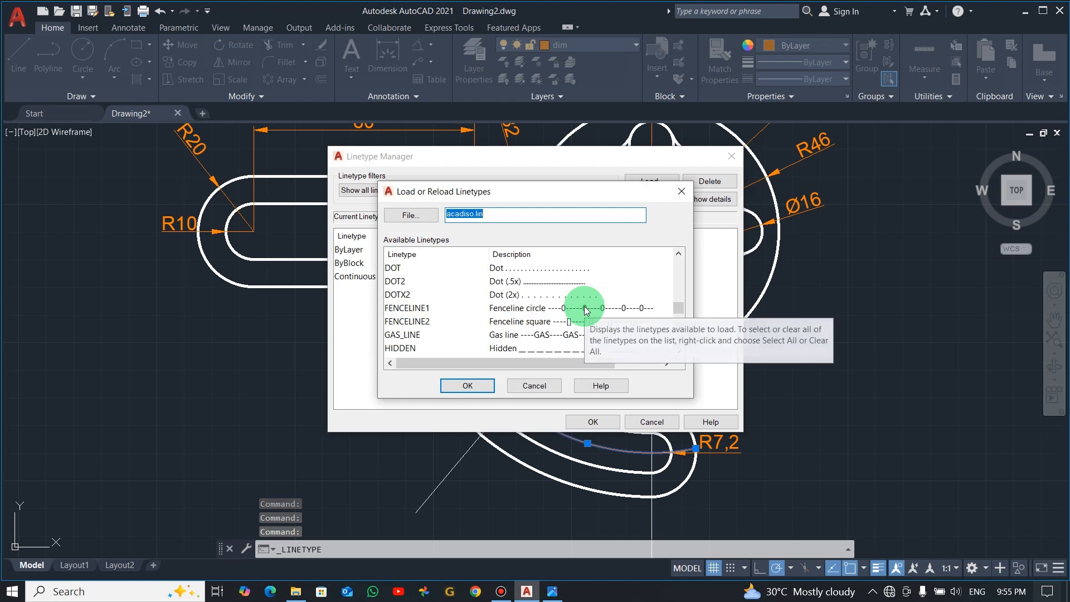
scroll(485, 290, "up", 2)
scroll(478, 291, "up", 4)
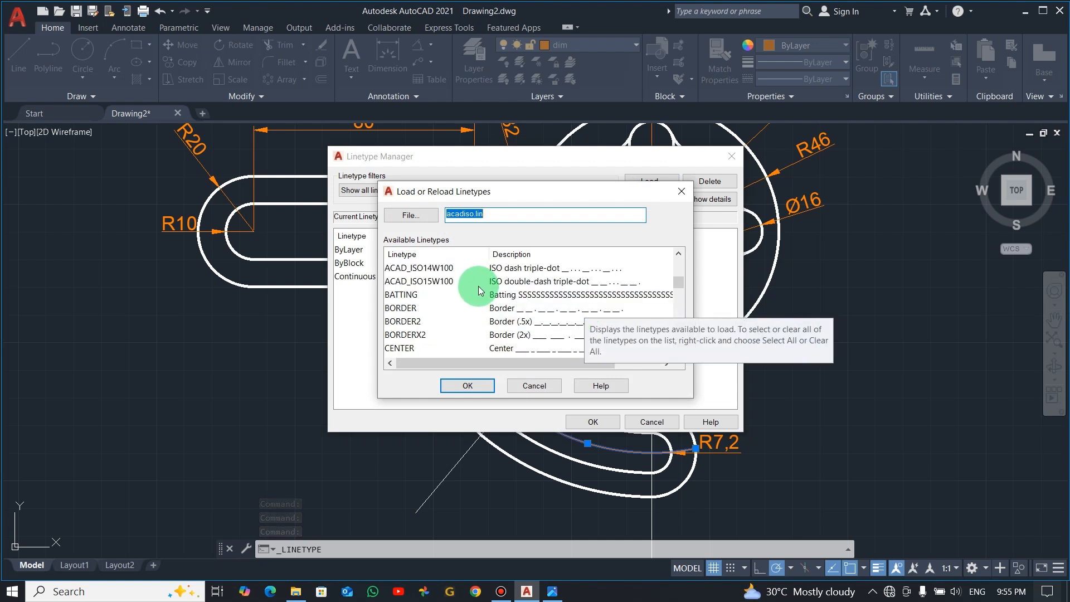
scroll(477, 296, "up", 4)
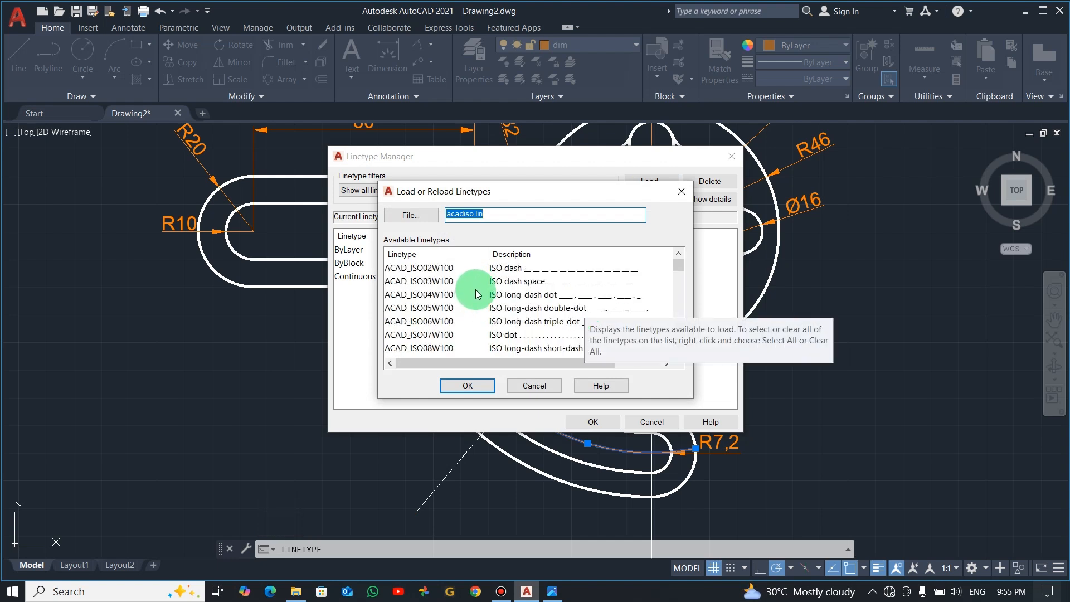
scroll(477, 294, "down", 6)
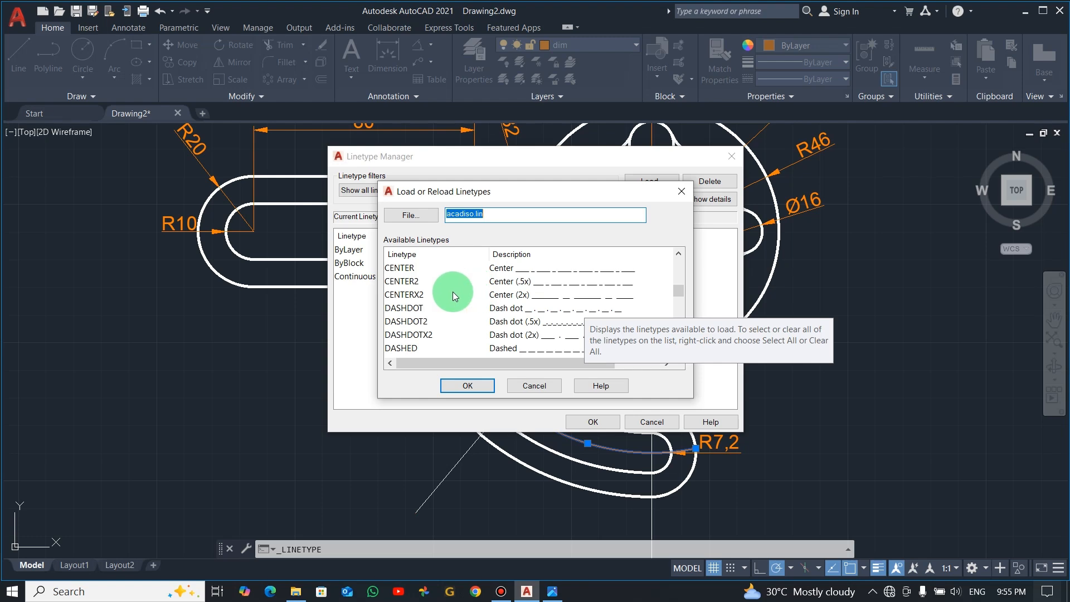
left_click(546, 283)
left_click(467, 386)
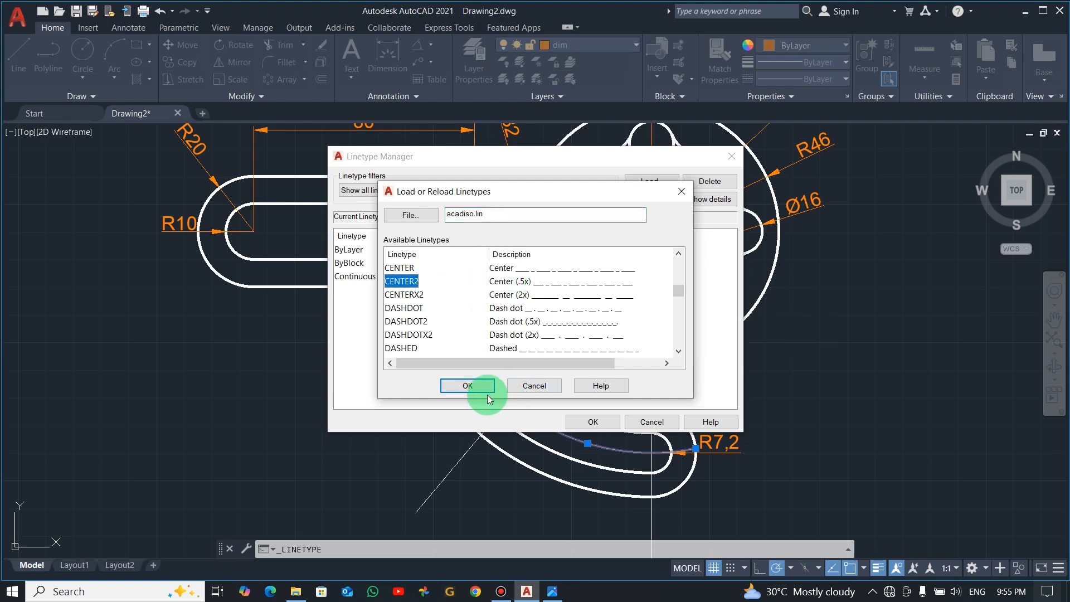
left_click(579, 421)
left_click(569, 276)
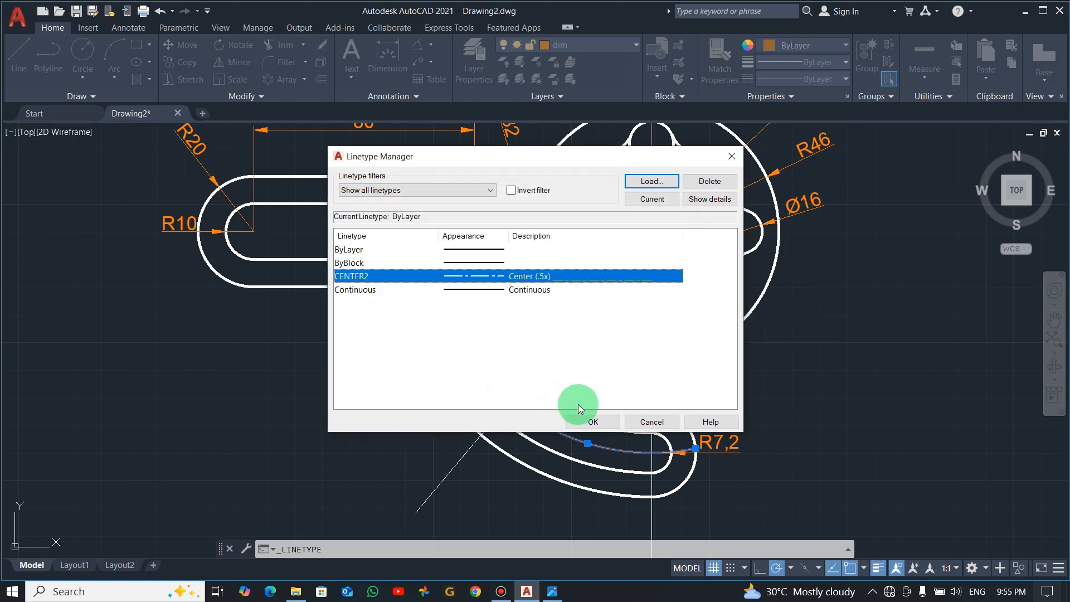
left_click(591, 422)
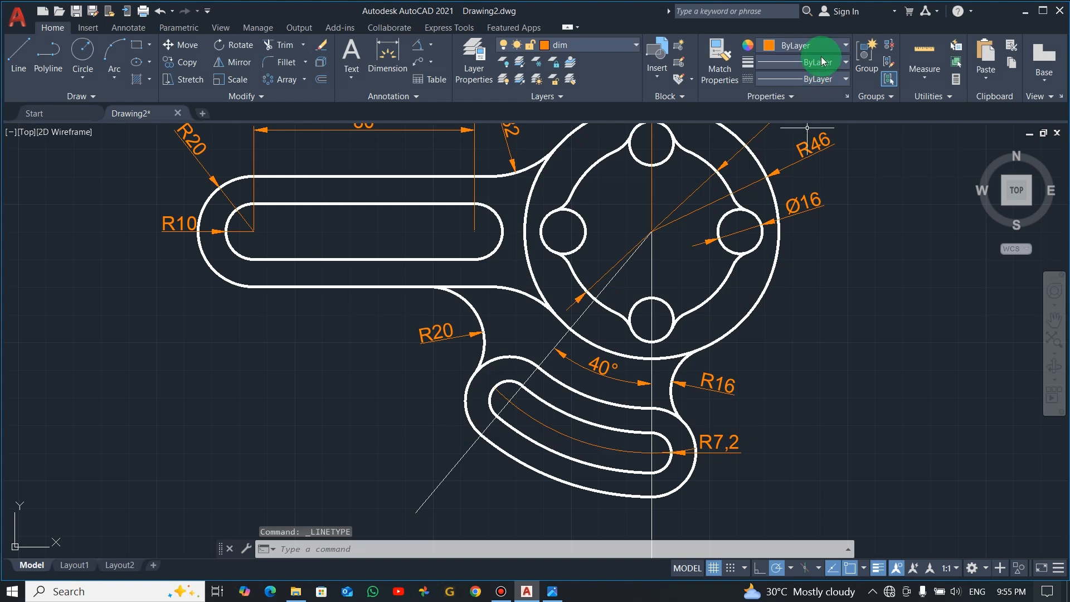
Make CENTER2 the current linetype for new objects
left_click(829, 63)
left_click(826, 78)
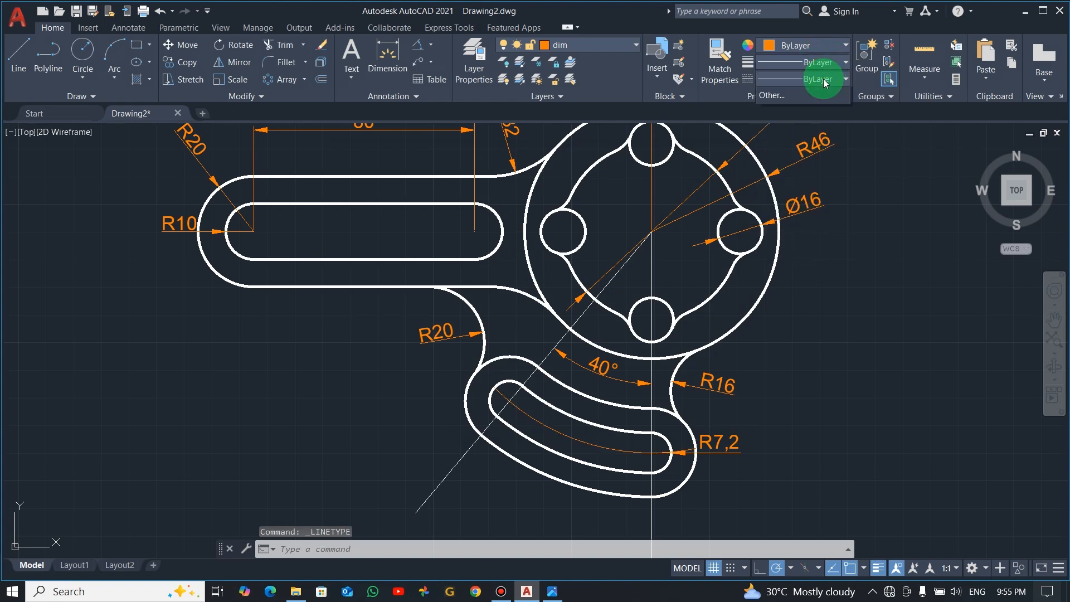
left_click(820, 128)
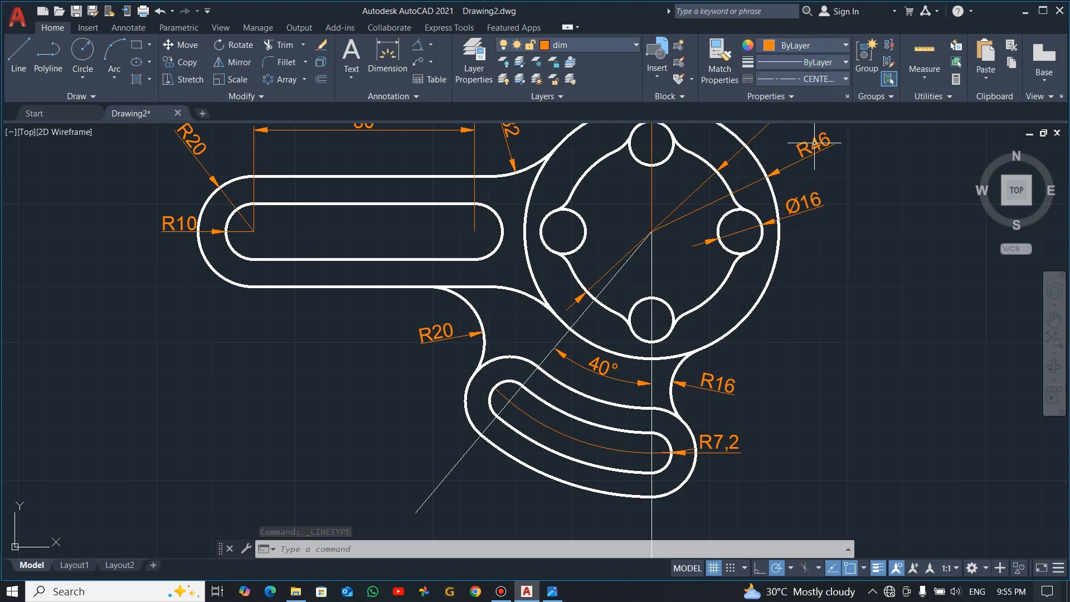
Apply the CENTER2 linetype to the curved slot's centreline arc and clear the selection
left_click(586, 440)
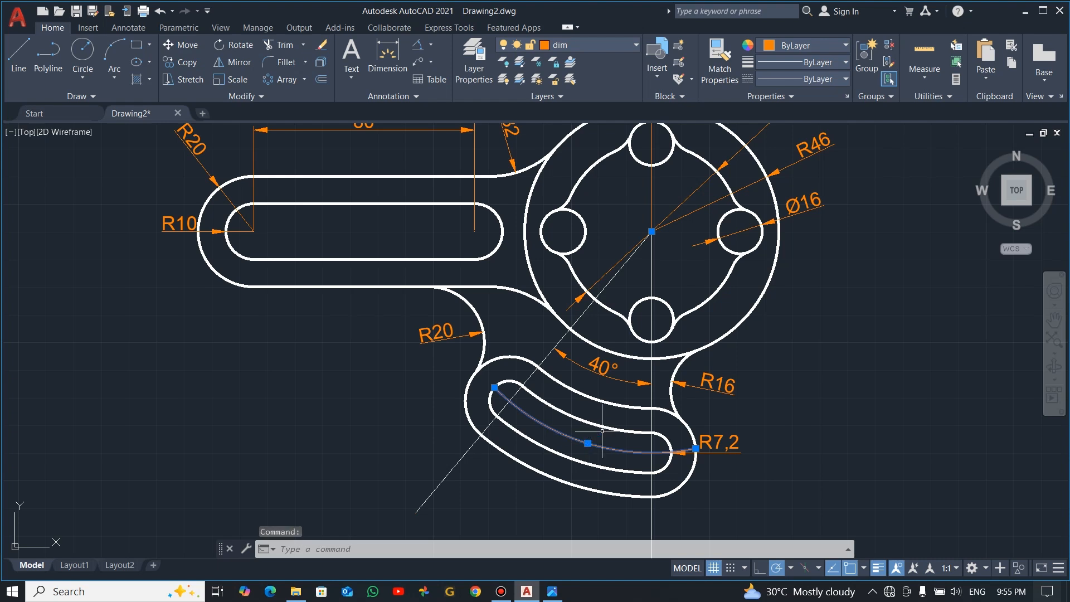
left_click(835, 78)
left_click(818, 130)
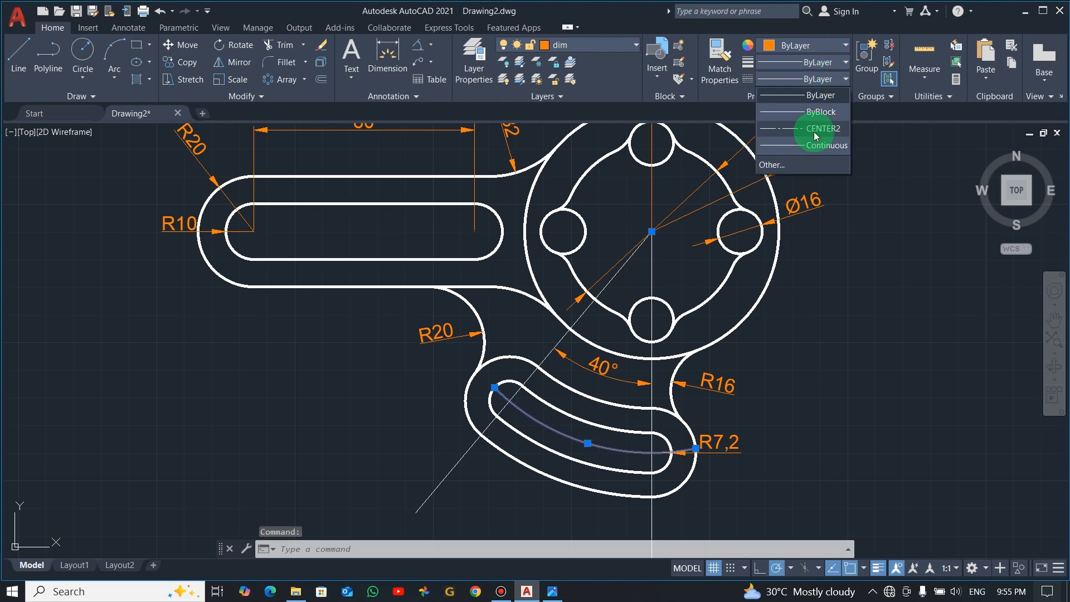
key("Escape")
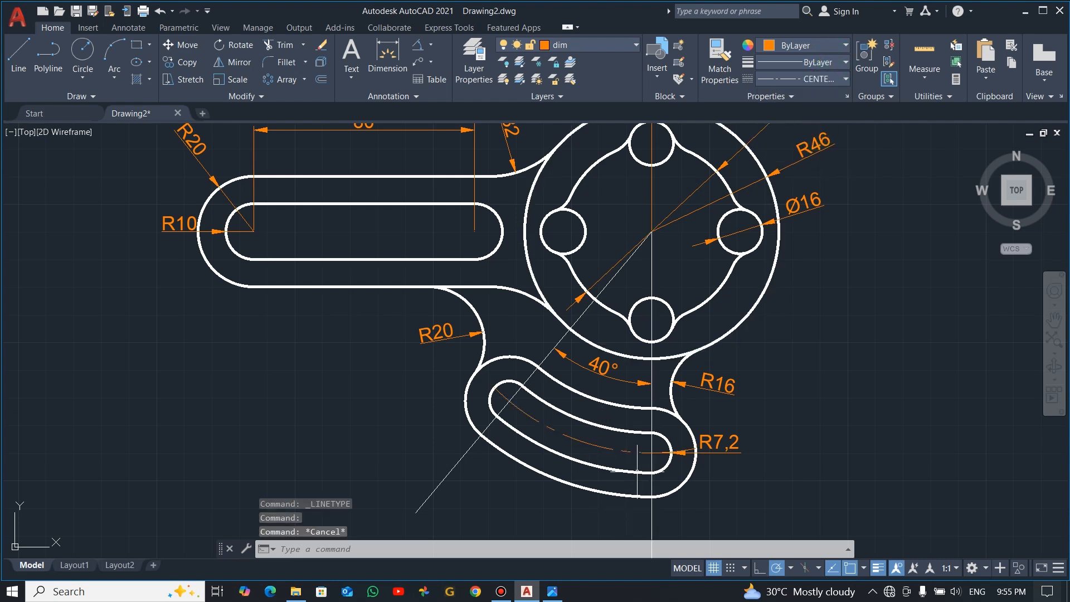
Add a radius dimension to the curved slot's centreline arc, placing its text across the slot's lower edge
left_click(586, 45)
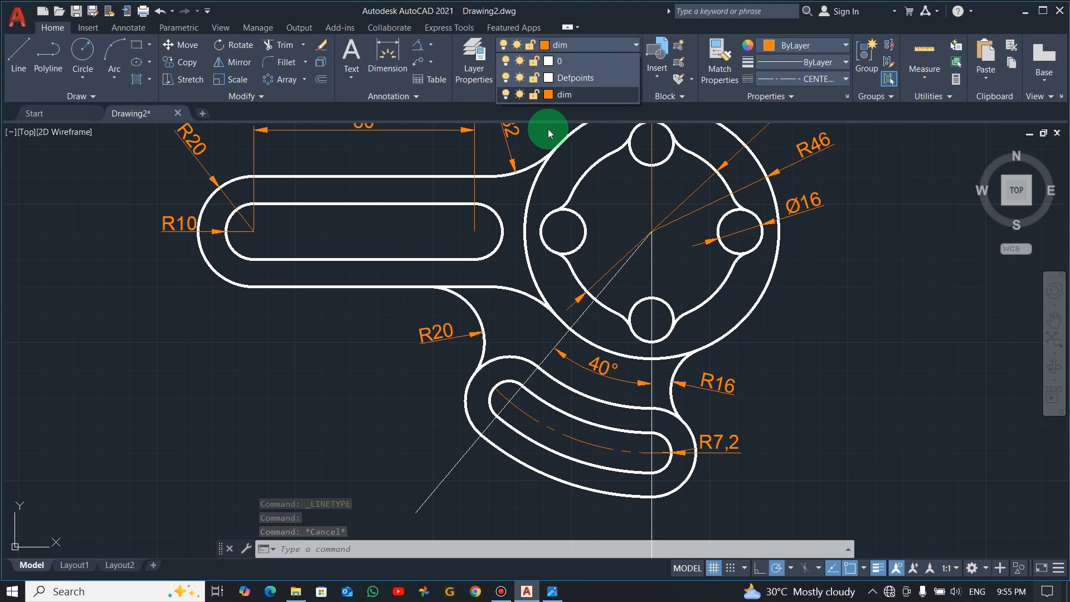
left_click(424, 45)
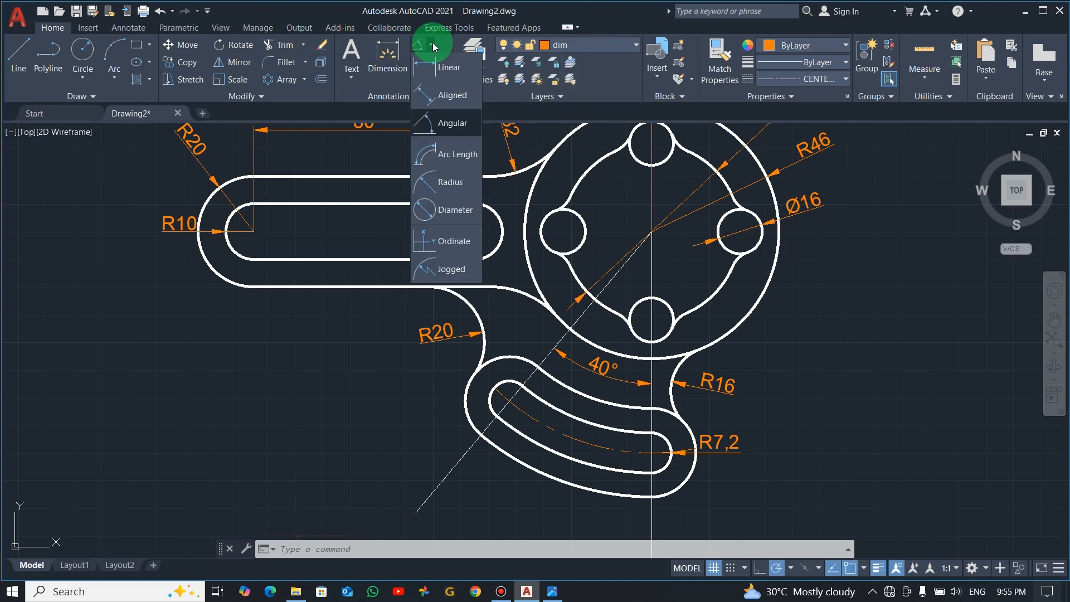
left_click(449, 182)
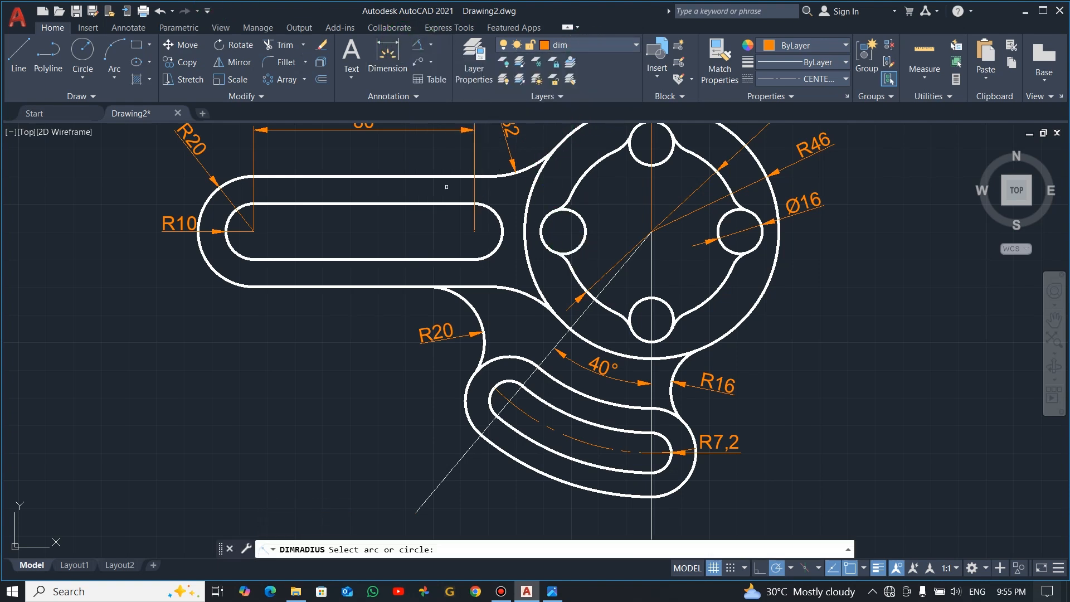
left_click(588, 446)
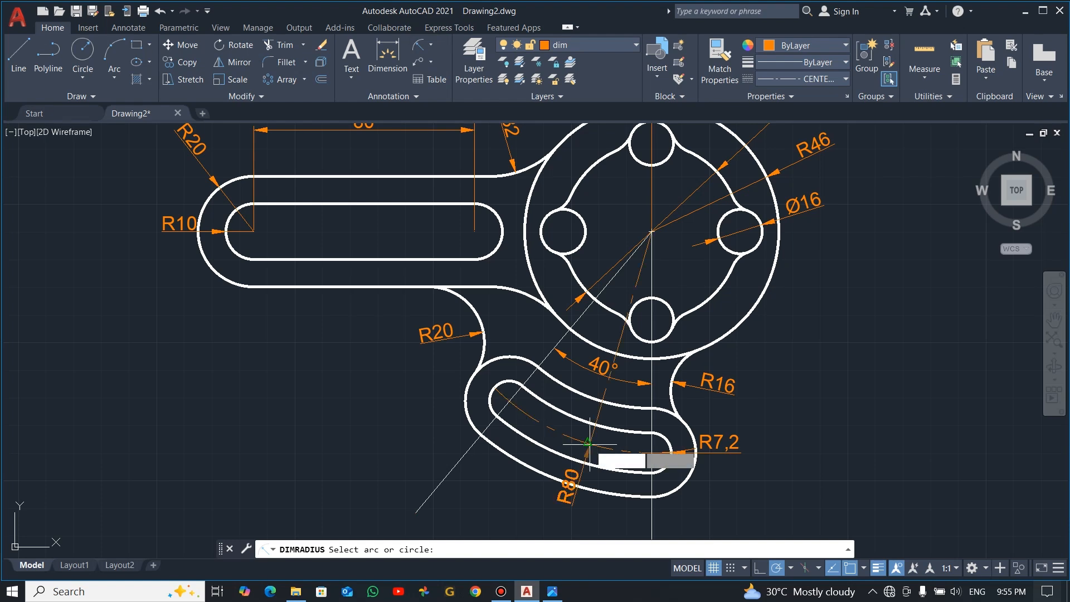
left_click(552, 446)
scroll(649, 402, "down", 2)
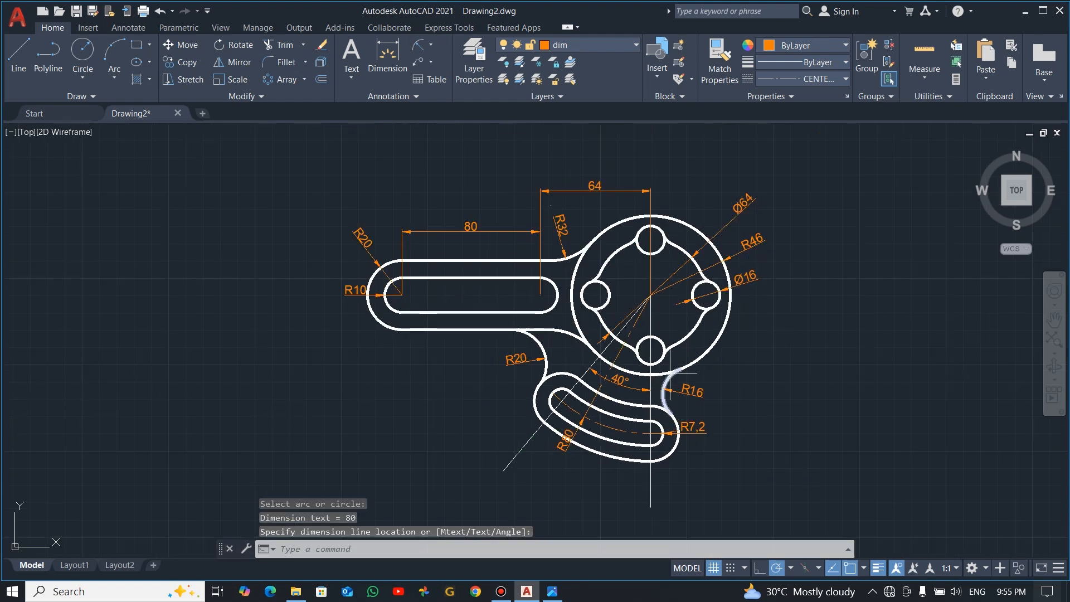
scroll(662, 269, "up", 2)
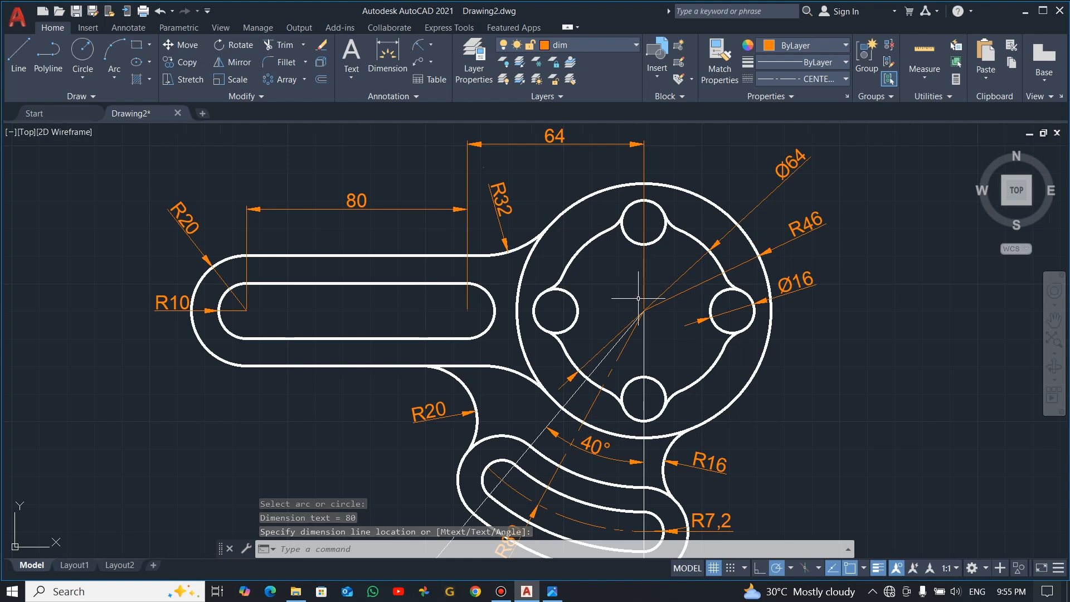
scroll(640, 298, "down", 2)
scroll(639, 298, "up", 2)
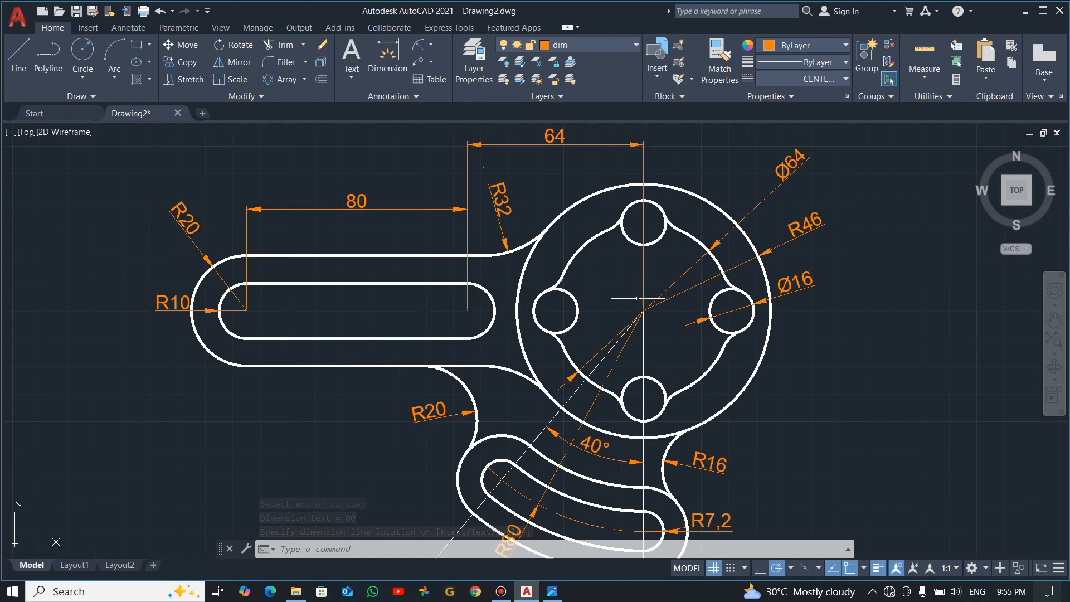
scroll(655, 312, "down", 2)
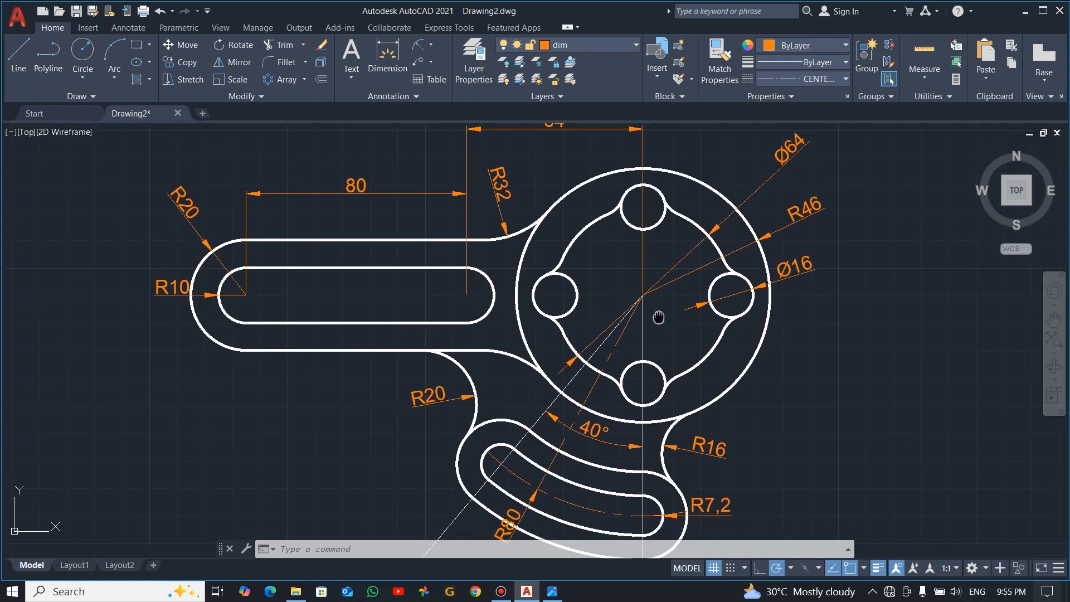
scroll(705, 347, "up", 2)
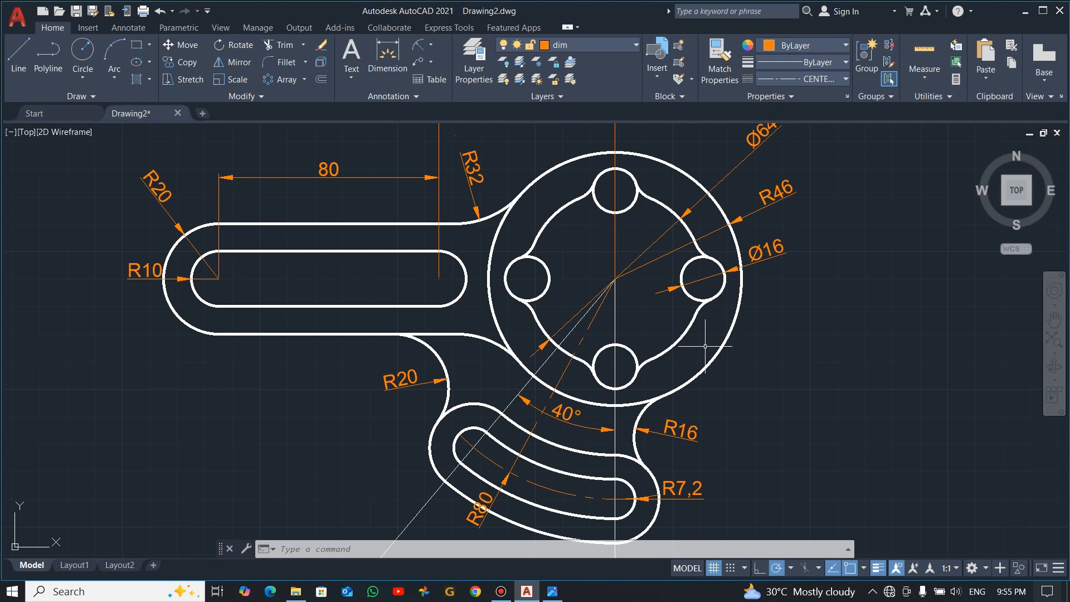